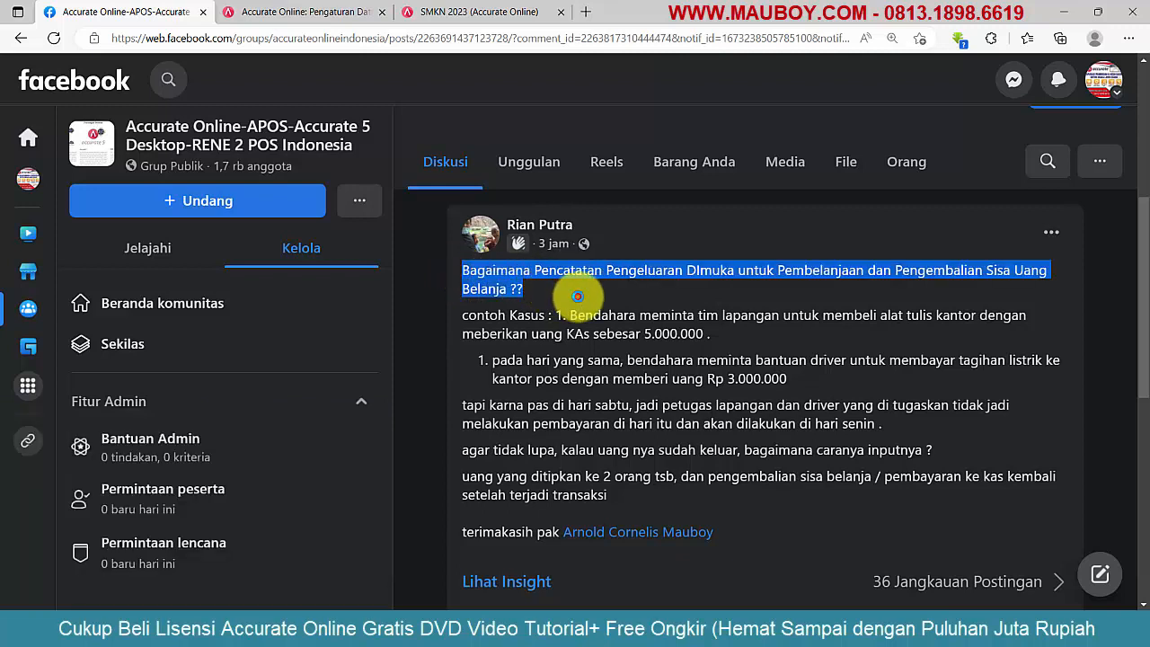
Read the post's two example cases about cash given to the field team for office stationery and to the driver for the electricity bill
left_click(649, 309)
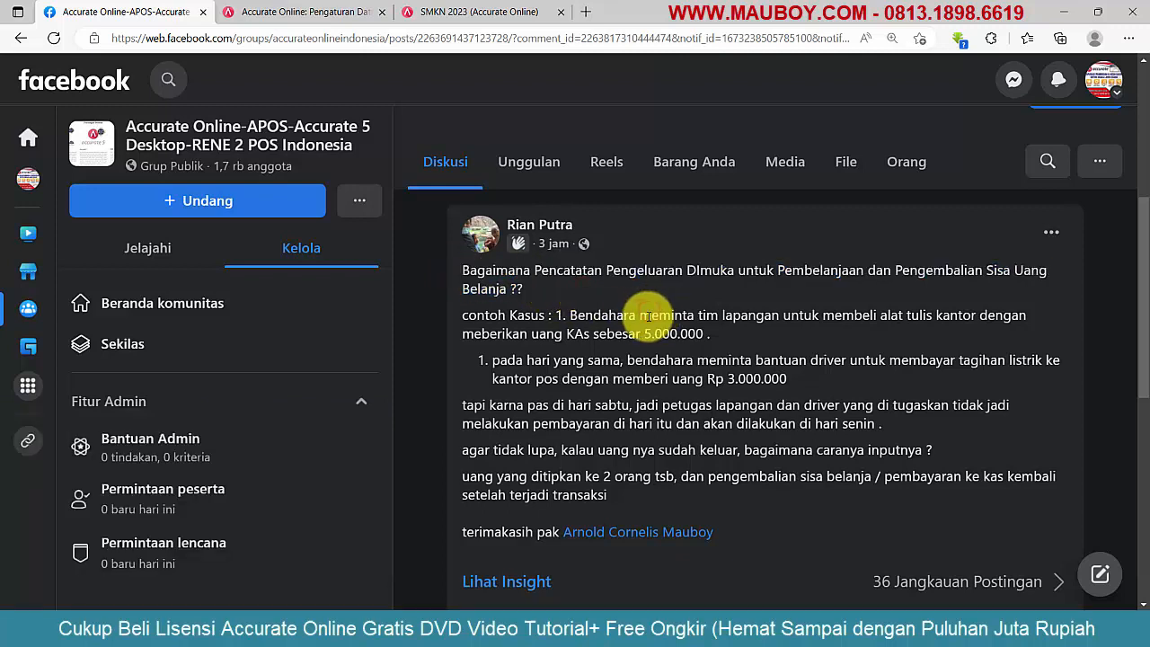
left_click_drag(569, 315, 985, 330)
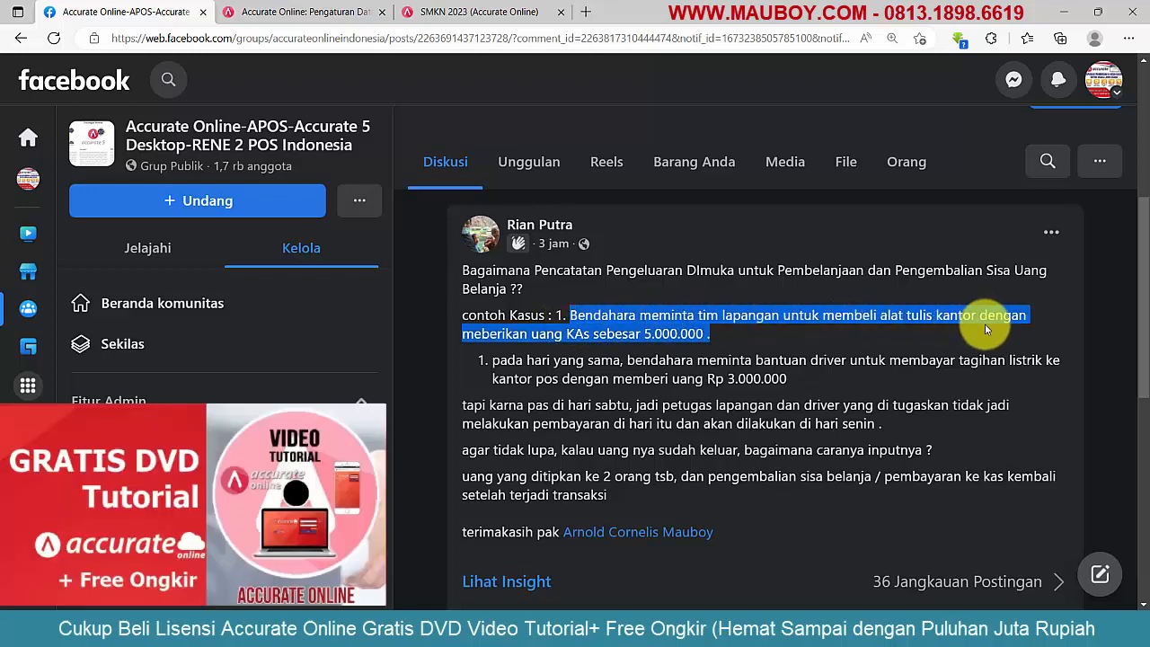
left_click(773, 338)
left_click_drag(697, 316, 784, 316)
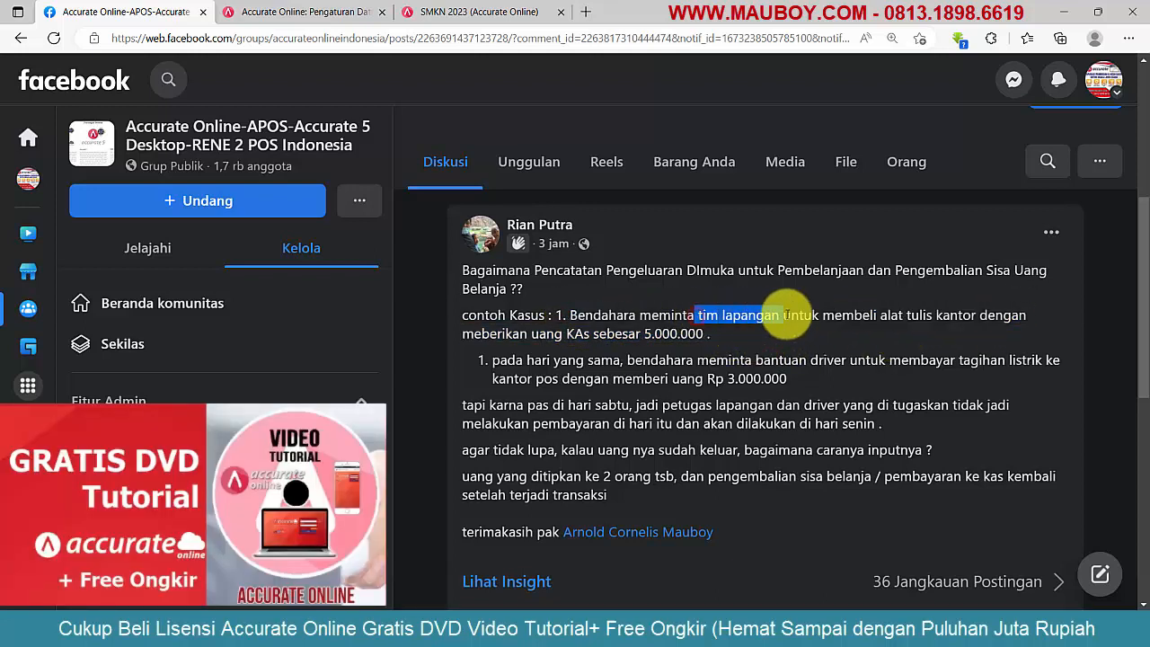
left_click_drag(492, 360, 1048, 370)
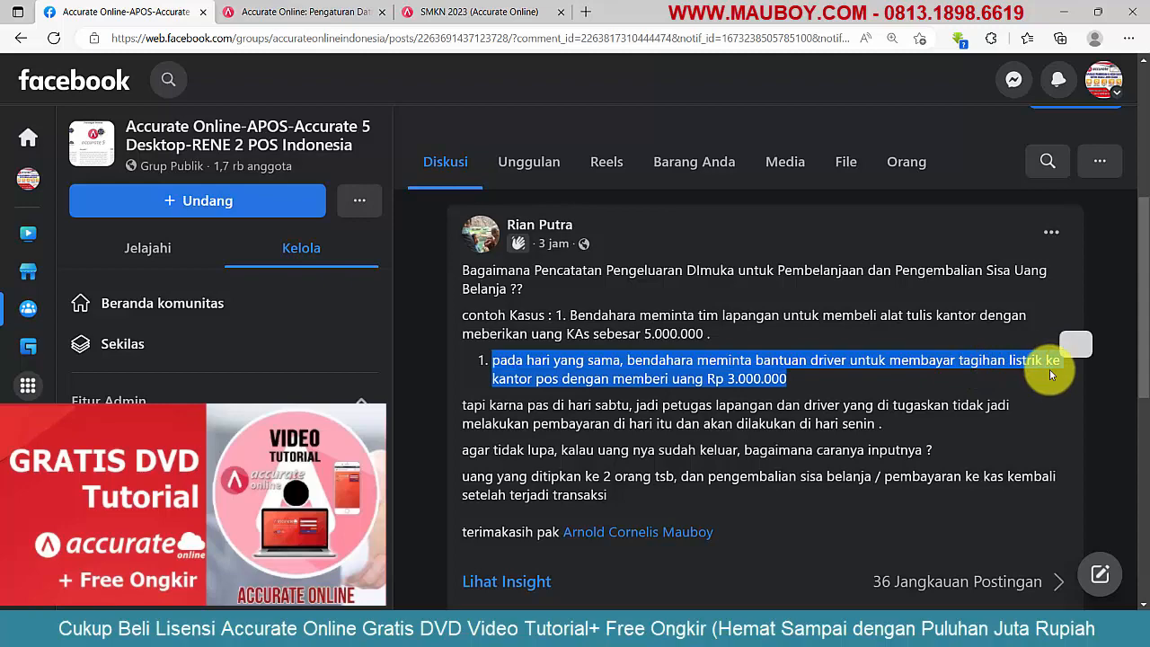
left_click(809, 380)
left_click_drag(803, 383, 708, 380)
left_click(711, 329)
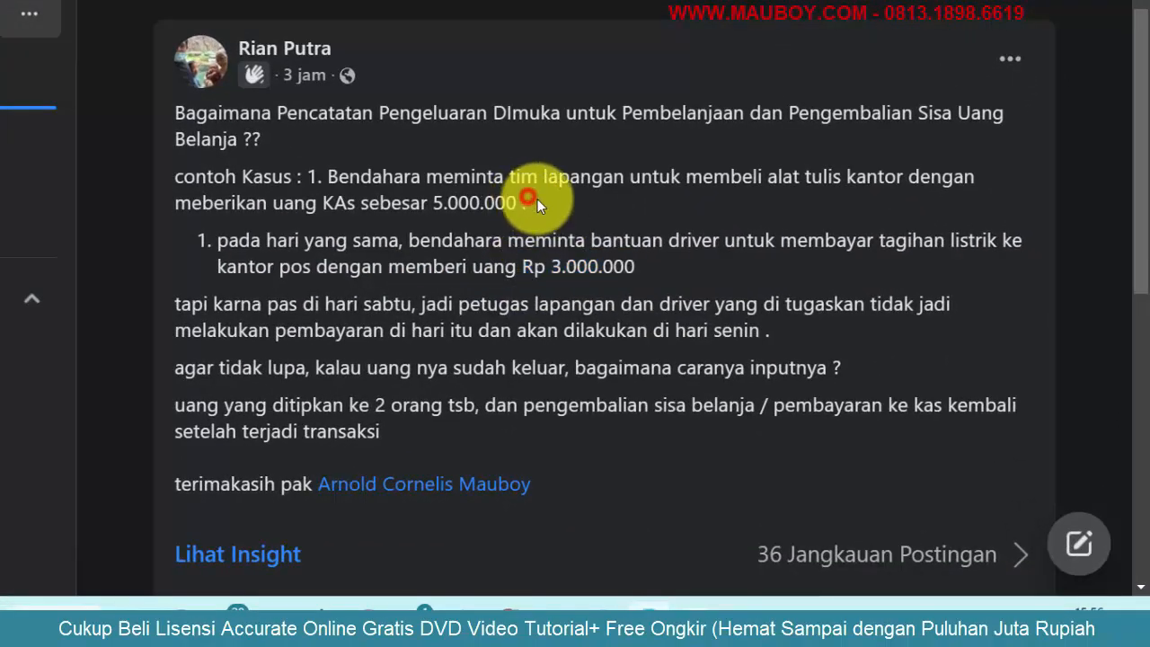
left_click_drag(537, 201, 428, 203)
left_click(352, 288)
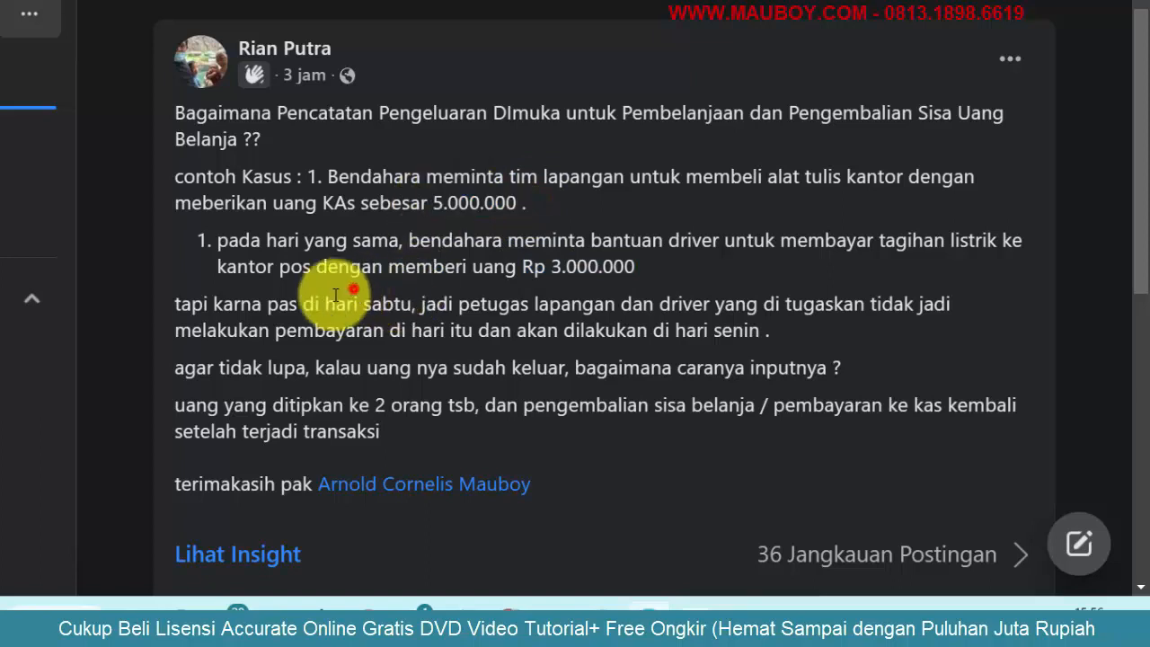
Read the paragraphs about the payments postponed from Saturday to Monday and how to record the money already handed out
left_click_drag(175, 303, 791, 327)
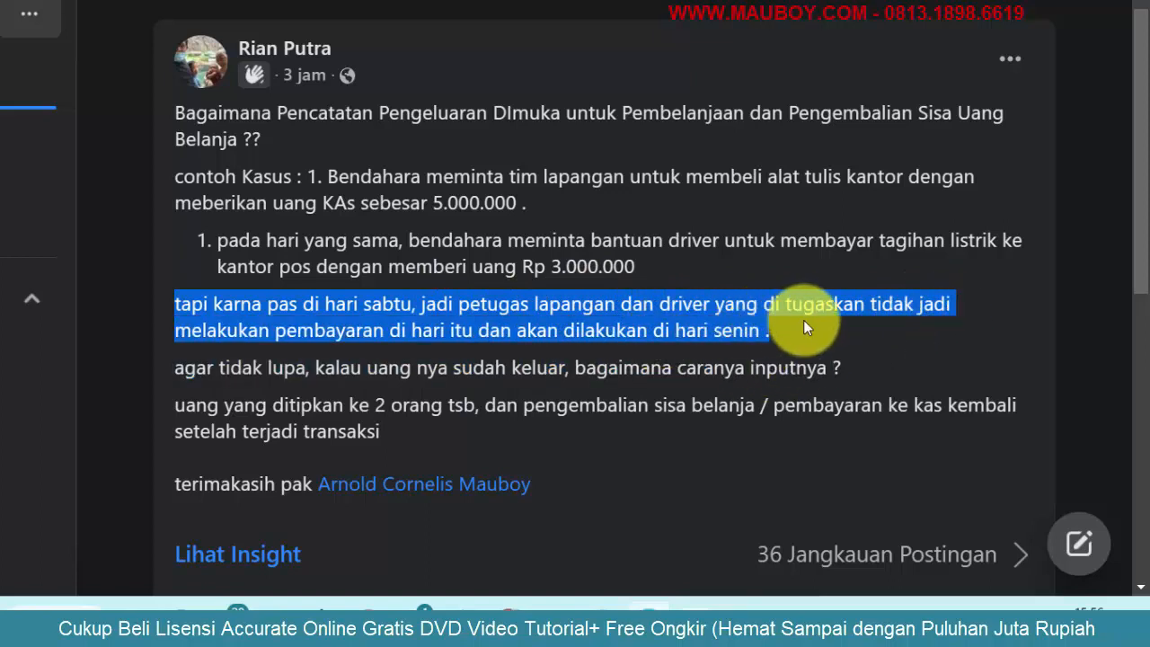
left_click(771, 327)
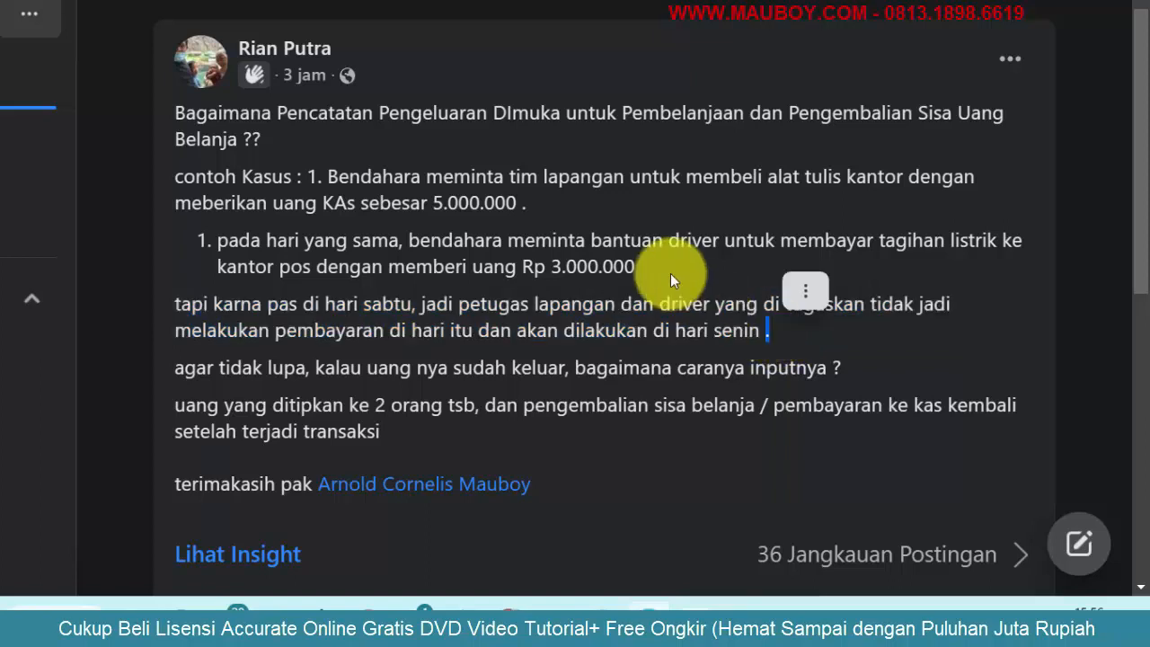
left_click_drag(670, 270, 539, 269)
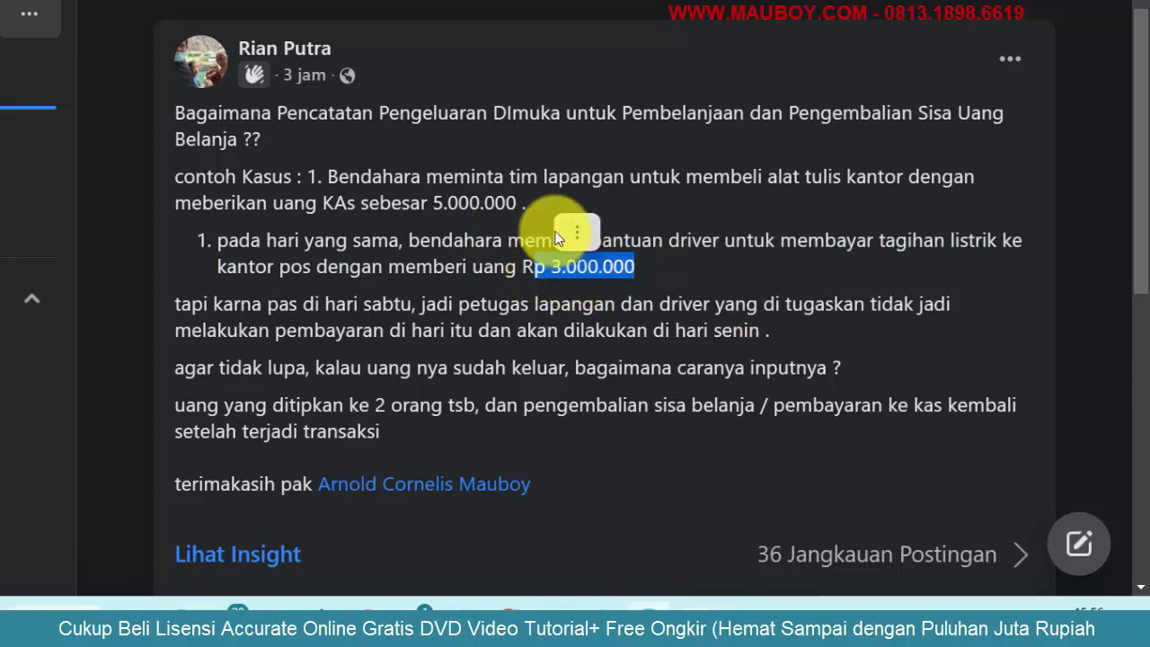
left_click_drag(531, 203, 437, 205)
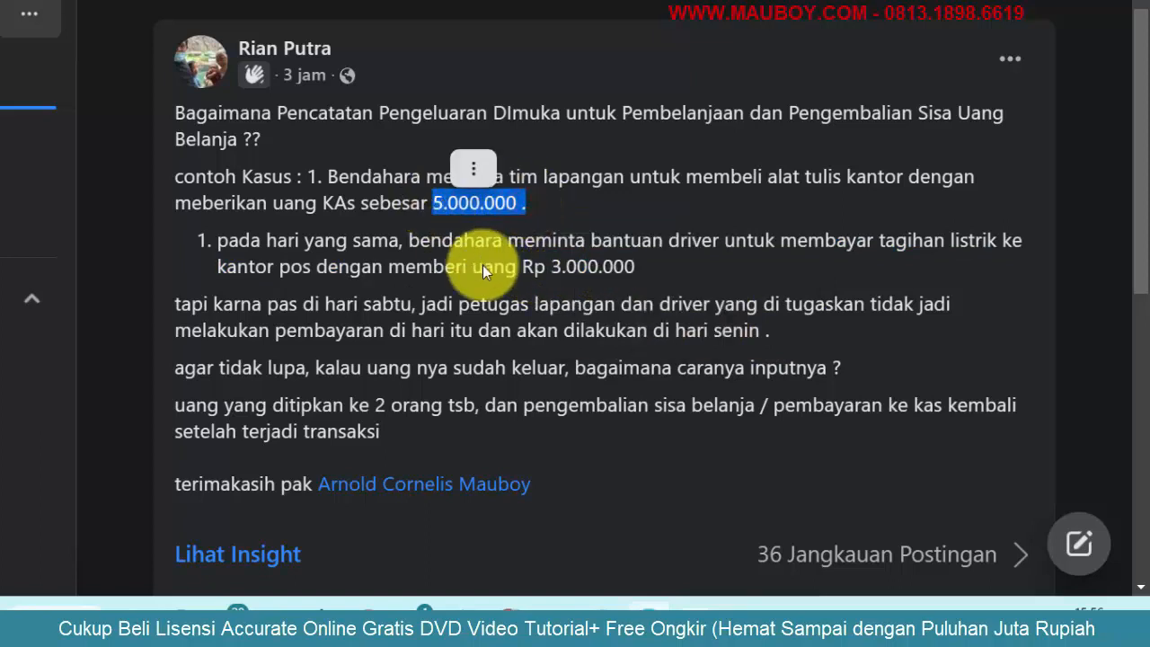
left_click_drag(452, 267, 446, 264)
left_click_drag(330, 173, 543, 306)
left_click(565, 346)
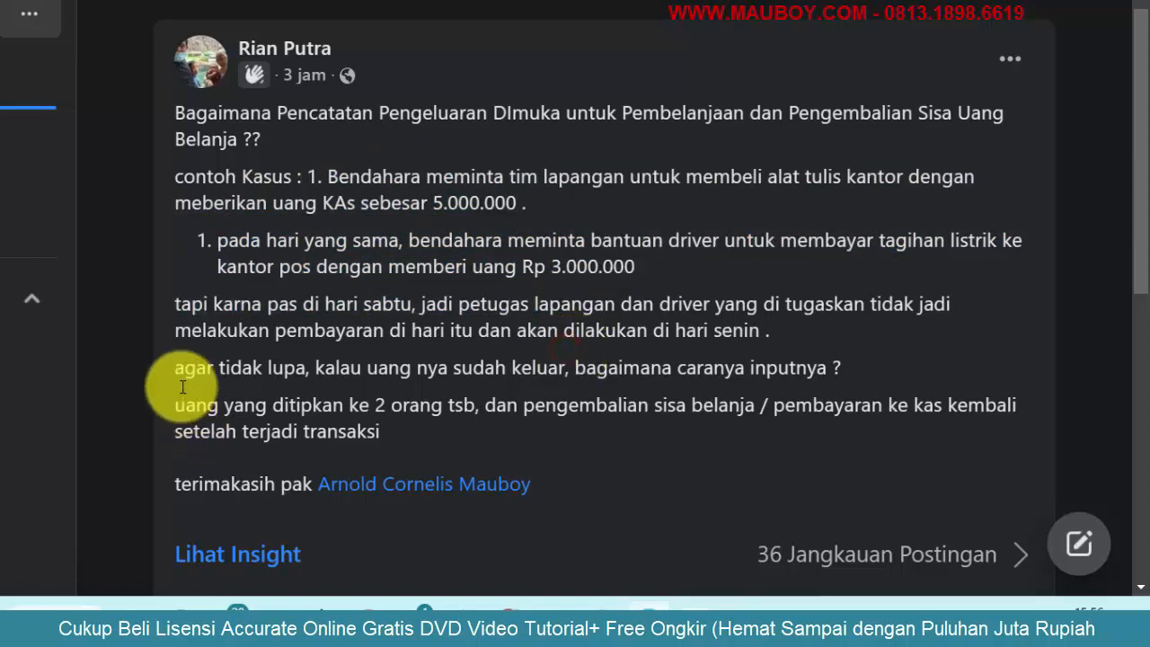
mouse_move(172, 367)
left_mouse_down()
mouse_move(308, 393)
mouse_move(588, 371)
mouse_move(850, 370)
left_mouse_up()
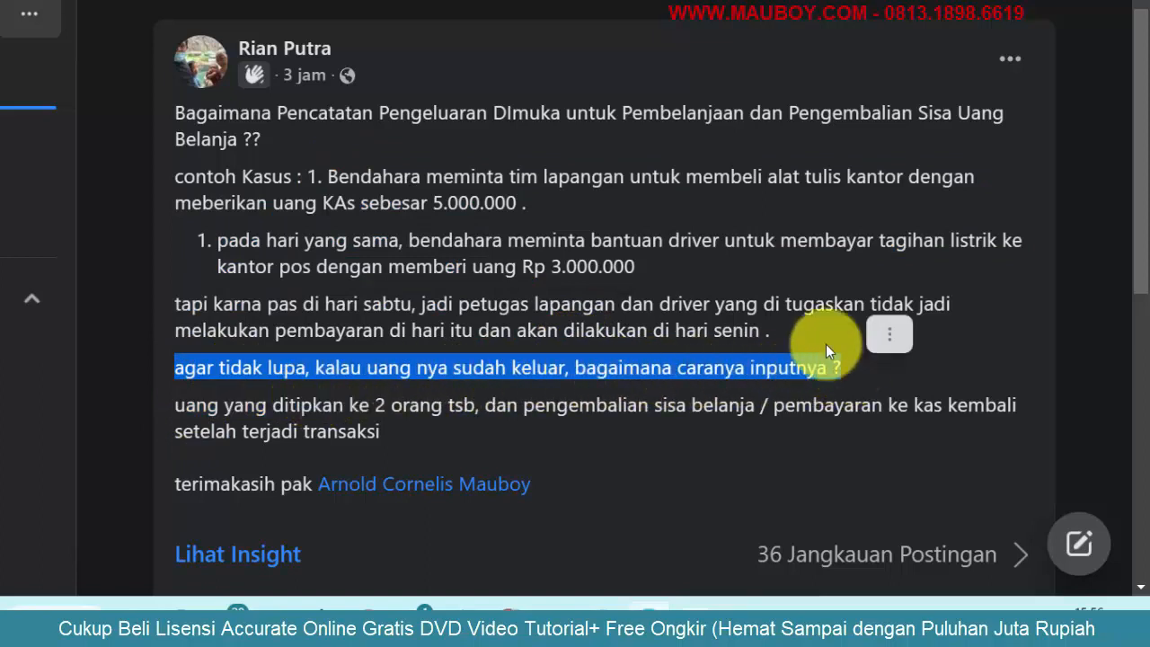
left_click(721, 177)
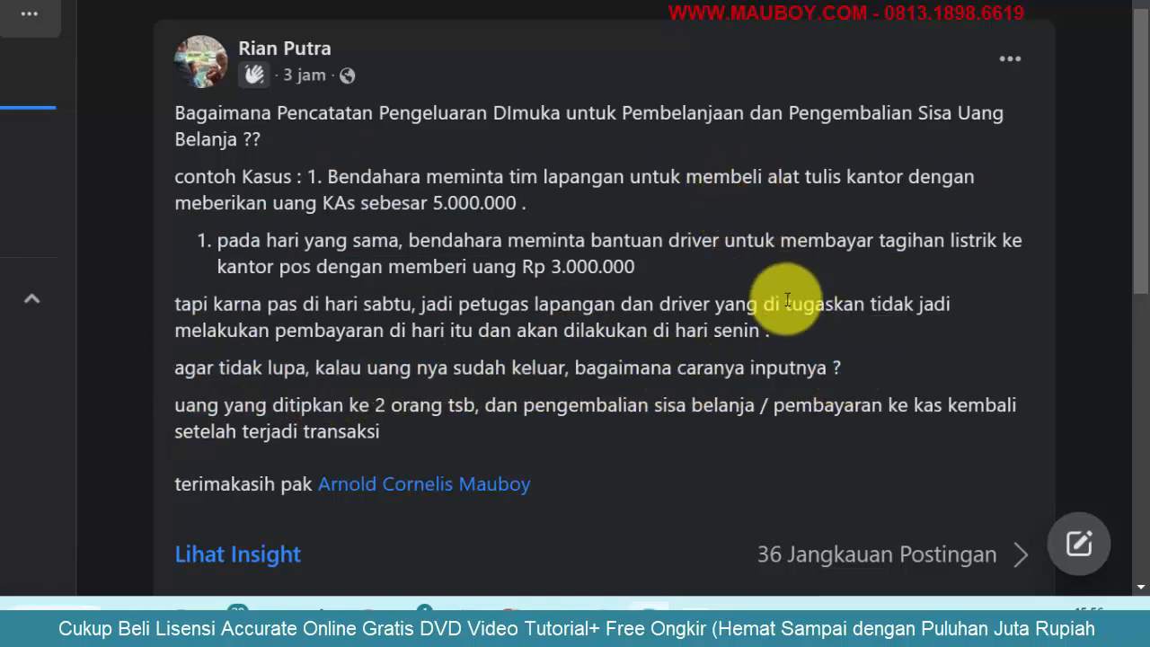
left_click(363, 303)
left_click_drag(365, 302, 408, 305)
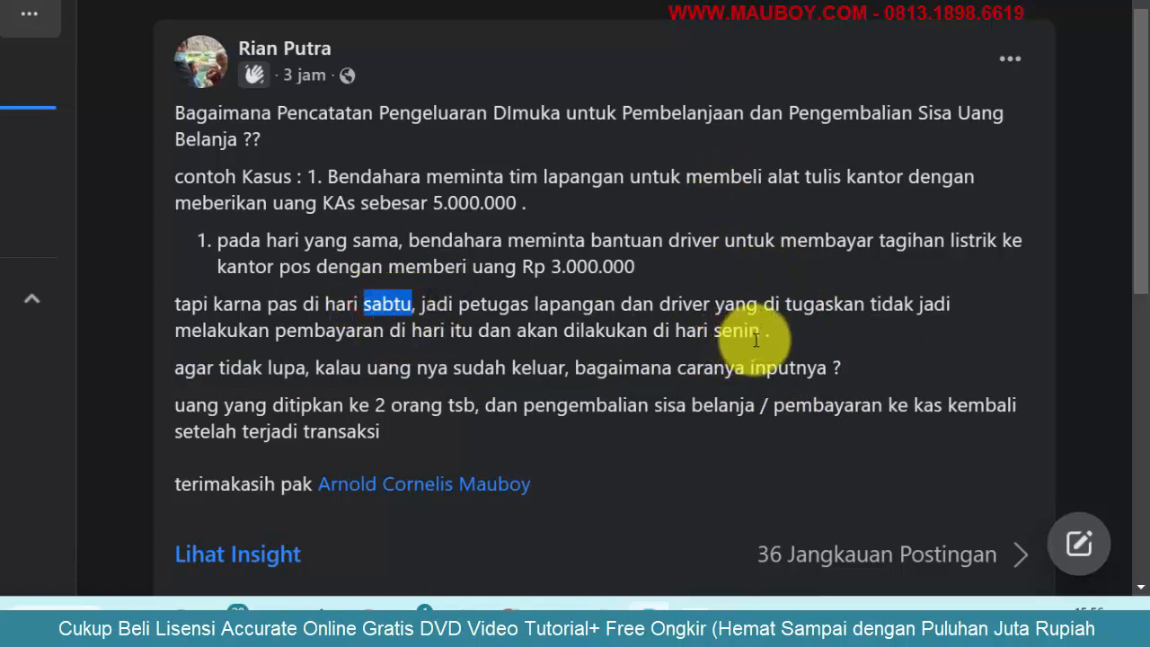
left_click_drag(762, 332, 716, 334)
left_click(710, 364)
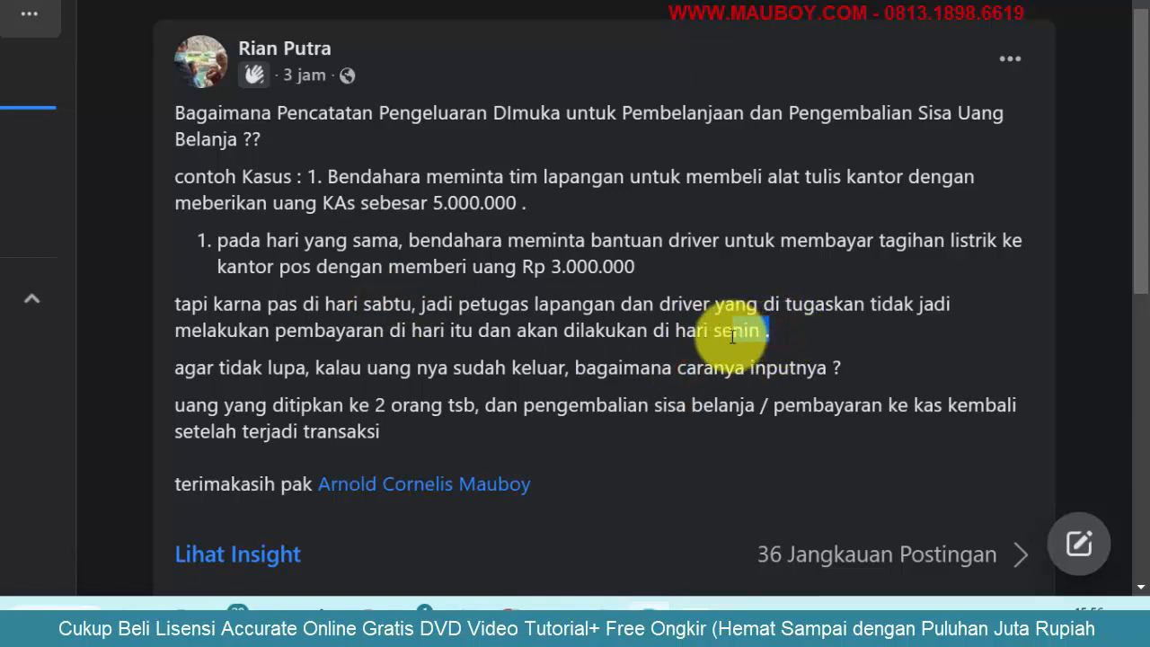
Read the purpose of each cash advance and the closing question about returning leftover money, and glance at the comments
left_click_drag(641, 176, 857, 194)
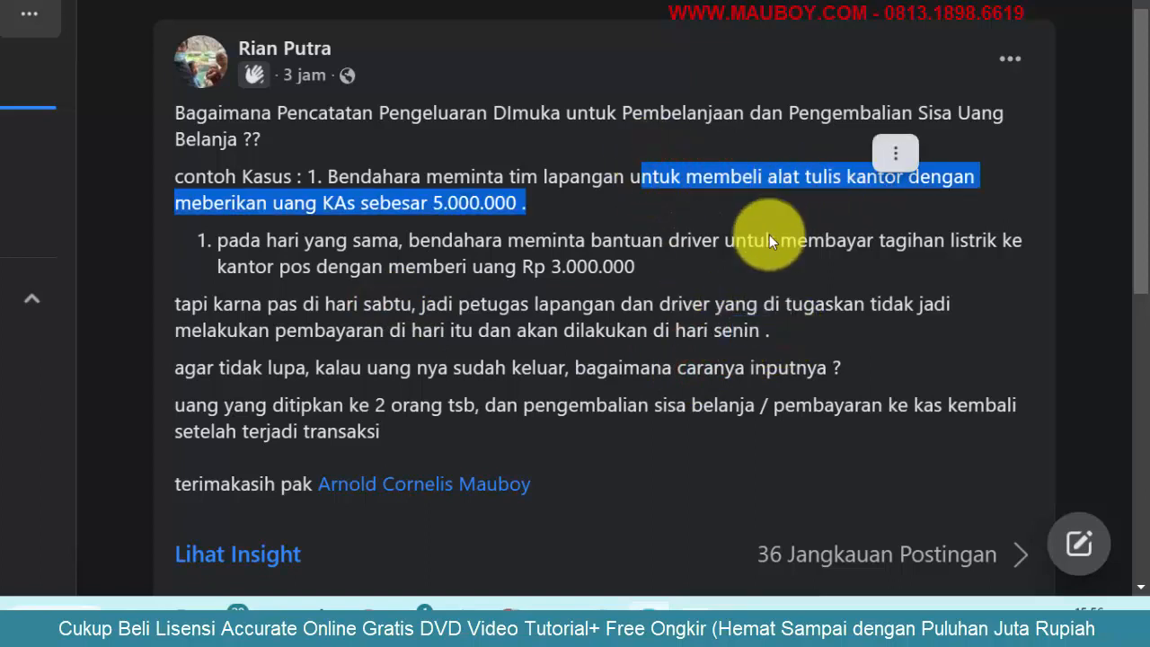
left_click_drag(666, 242, 881, 249)
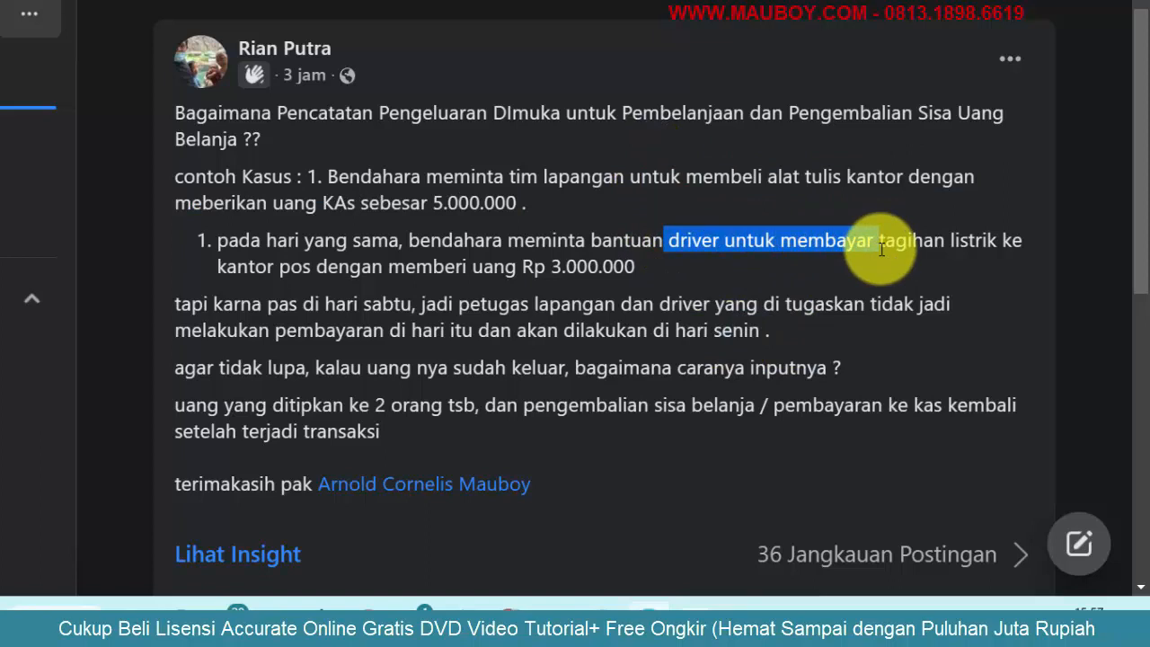
left_click_drag(186, 405, 992, 427)
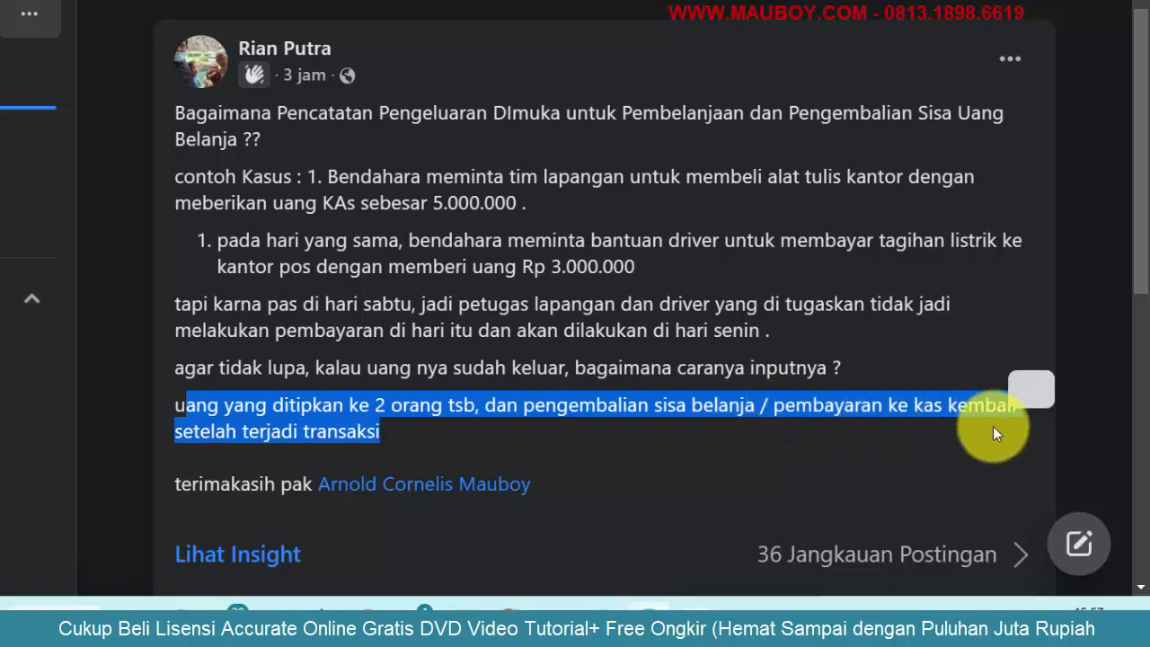
left_click(319, 416)
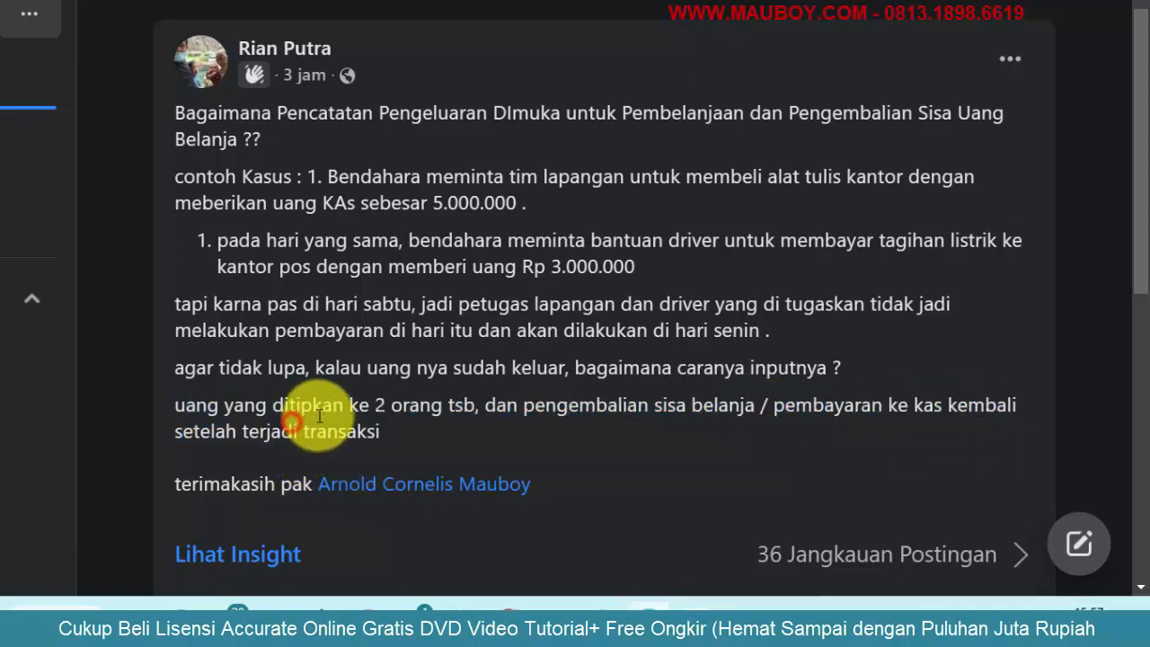
scroll(333, 278, "down", 1)
scroll(359, 269, "down", 2)
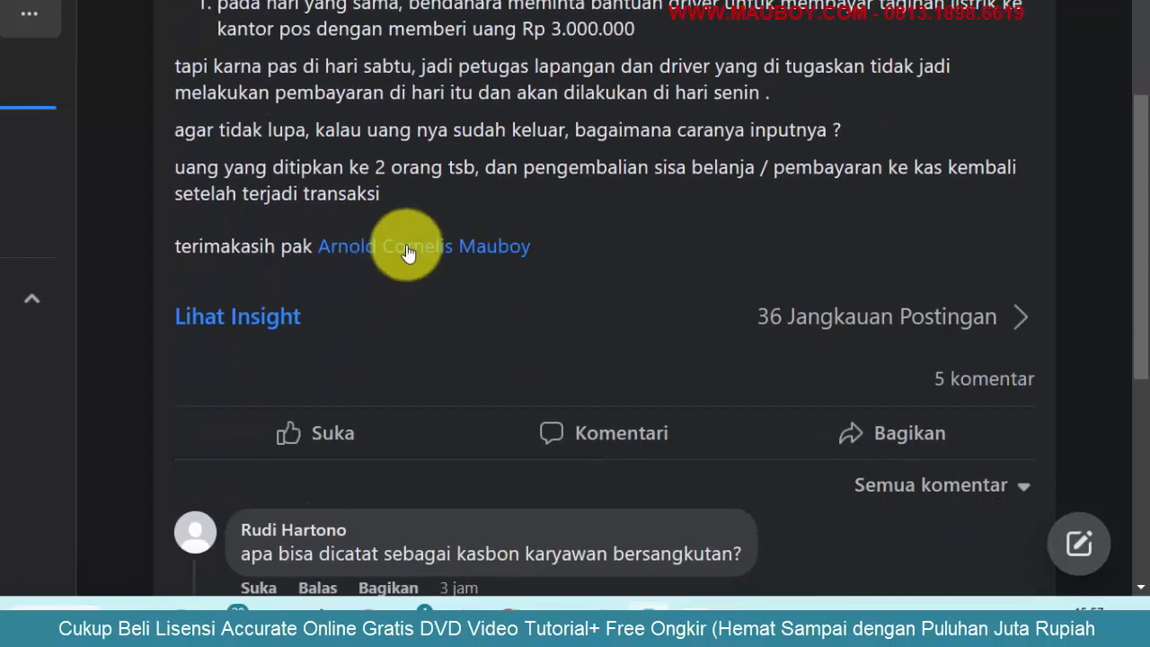
scroll(406, 190, "up", 3)
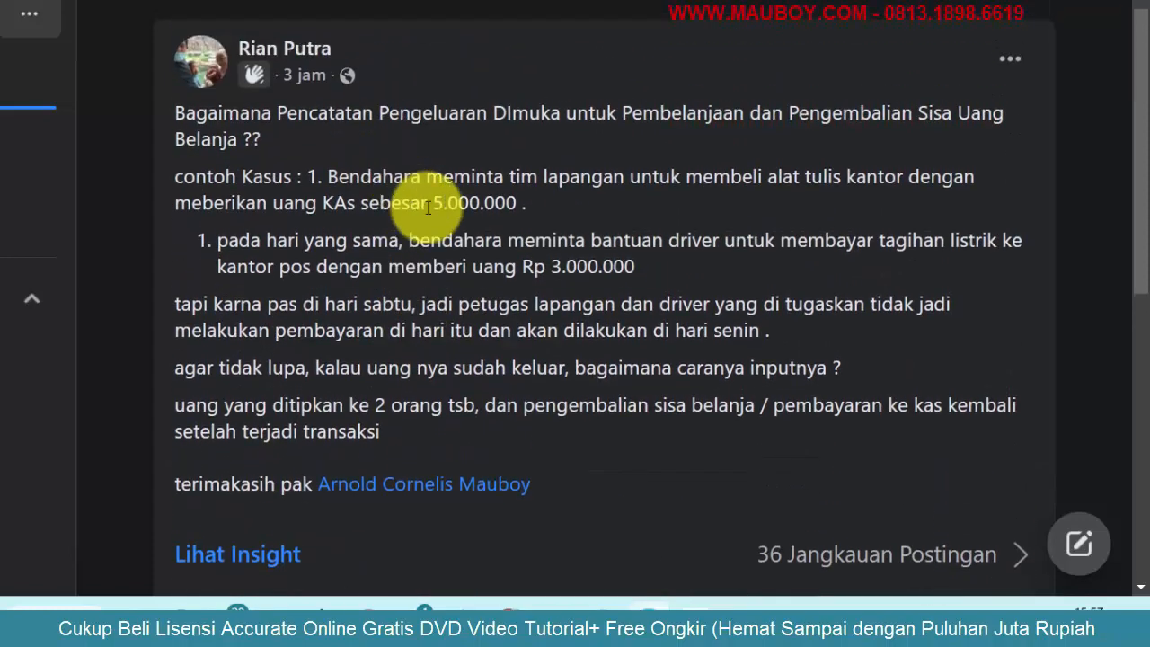
Review which person receives the cash in each example case and the amount entrusted to them
left_click_drag(434, 203, 524, 201)
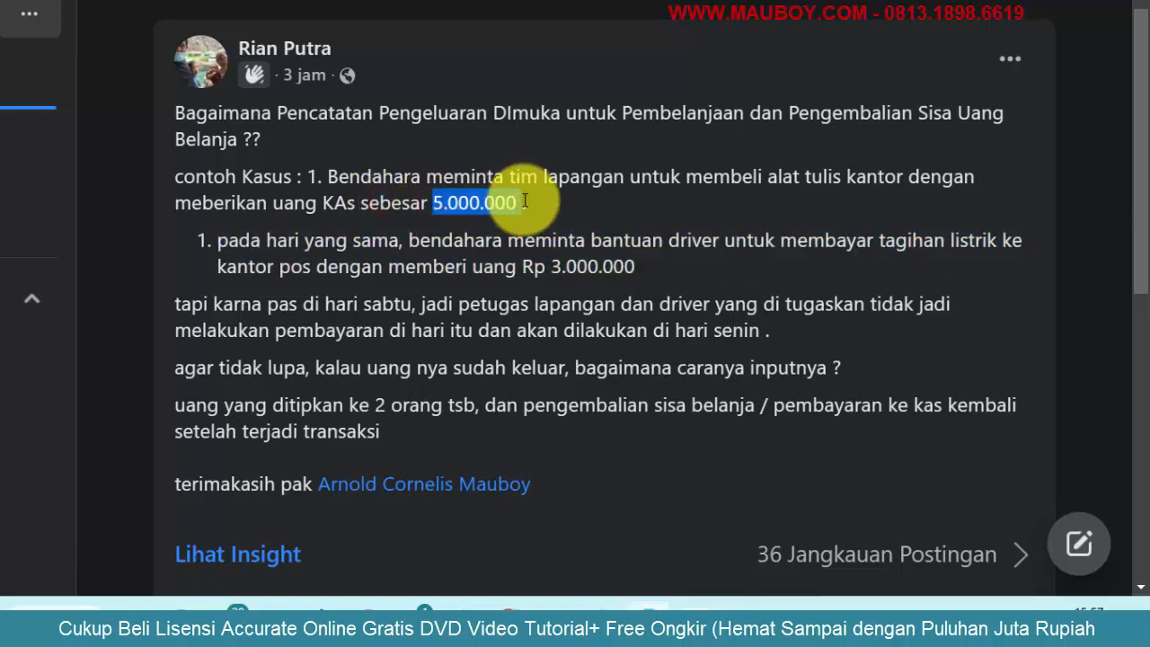
left_click(609, 212)
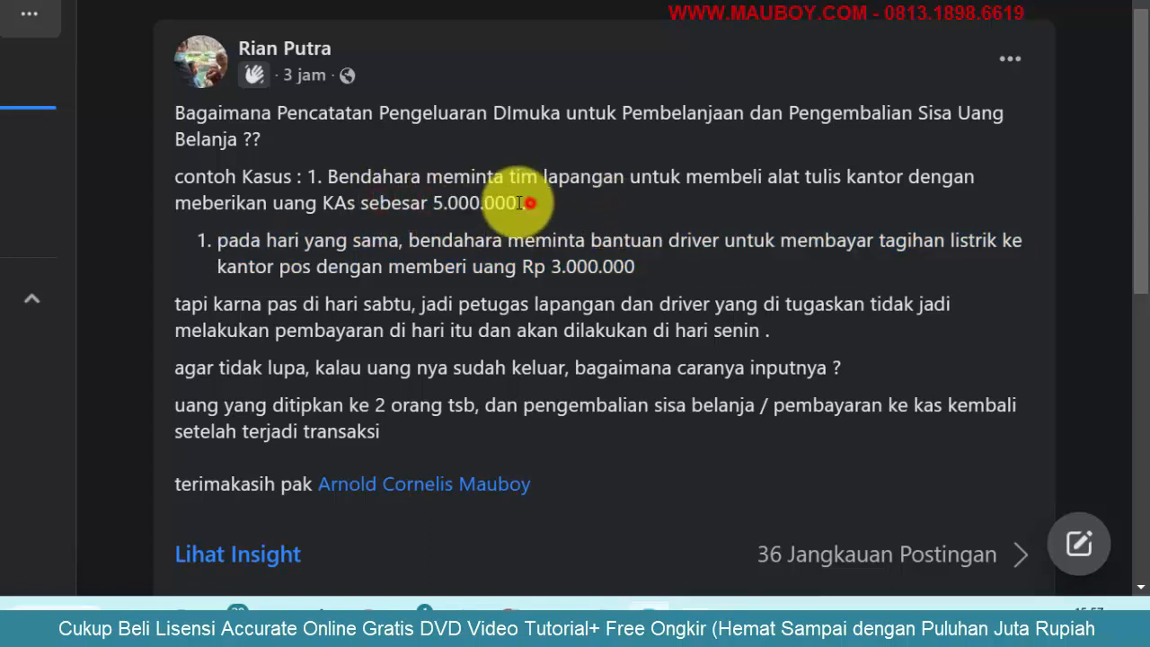
left_click_drag(520, 203, 430, 202)
left_click(674, 182)
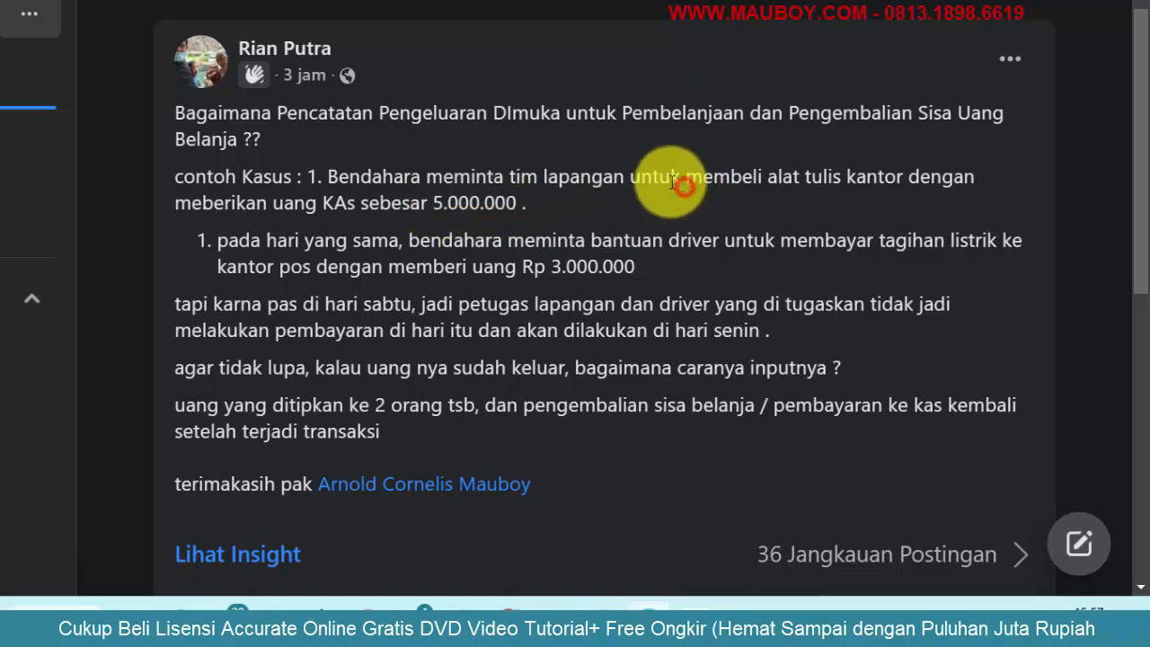
left_click_drag(525, 175, 698, 169)
left_click(528, 236)
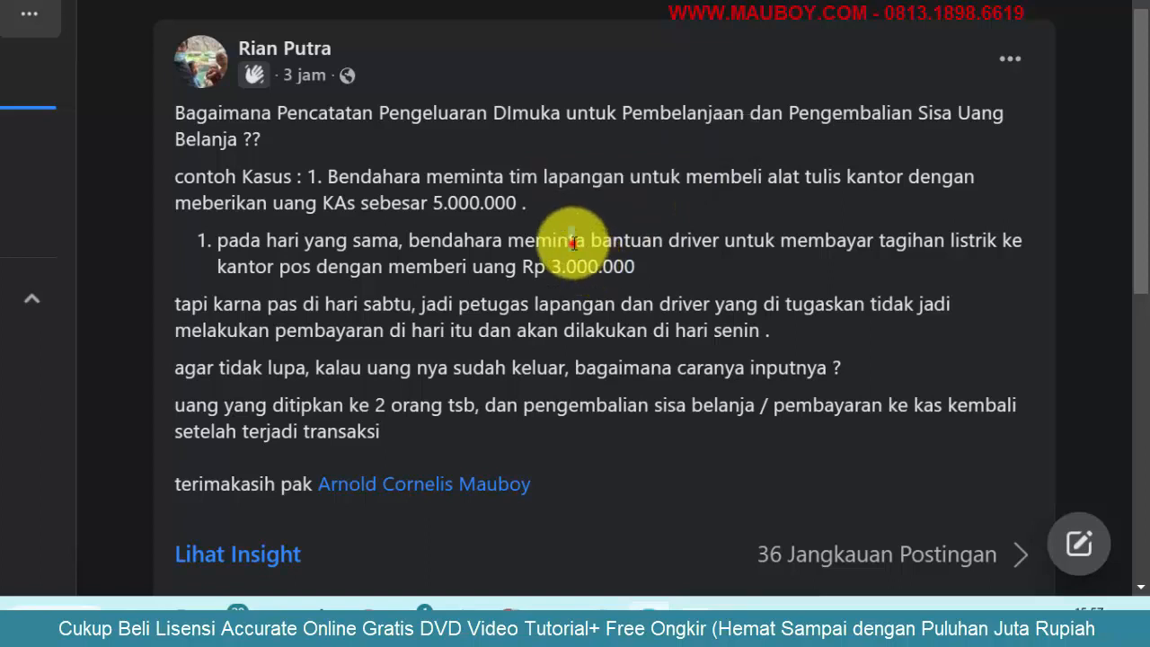
left_click(496, 243)
left_click_drag(498, 241, 798, 255)
left_click(539, 251)
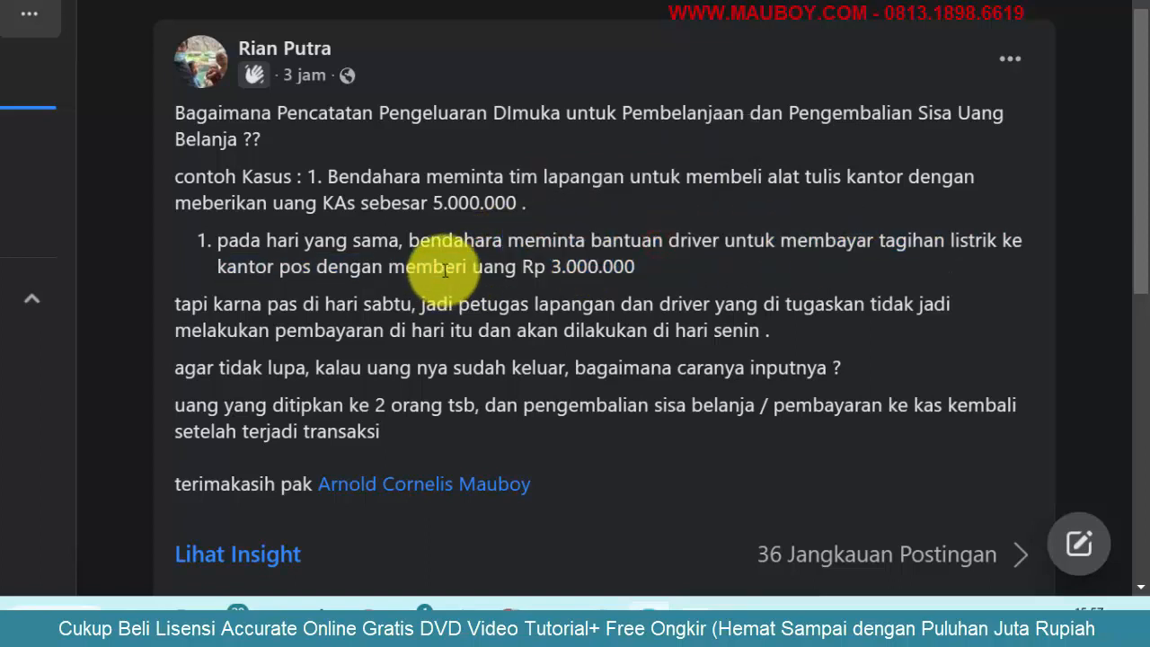
left_click_drag(550, 267, 653, 267)
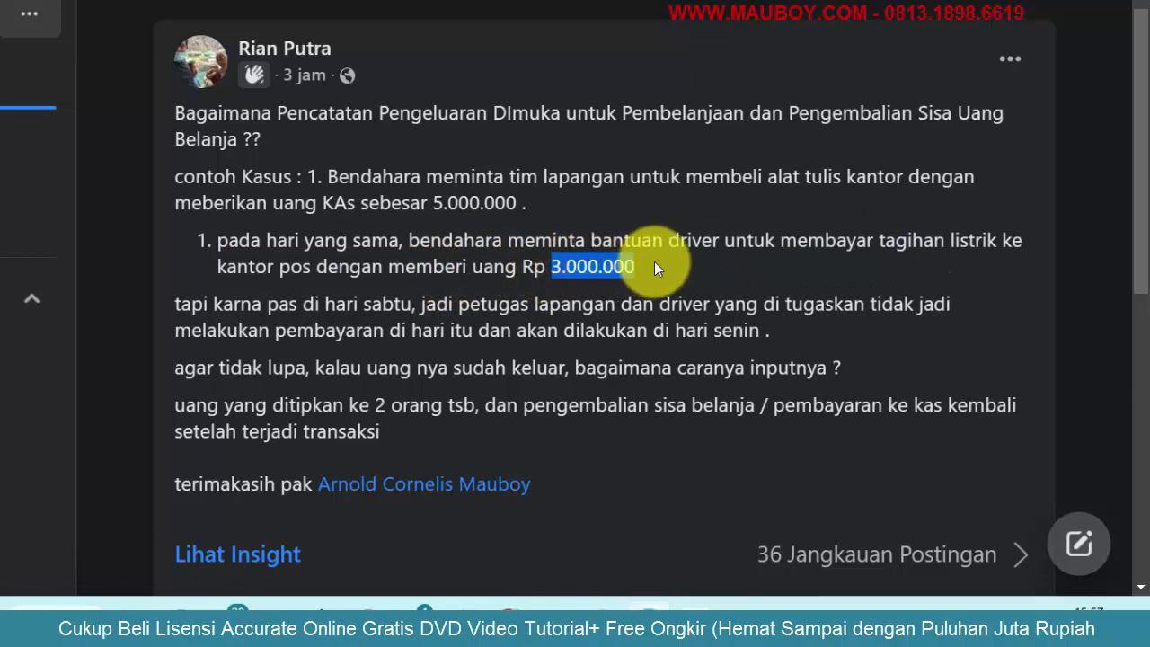
left_click(556, 266)
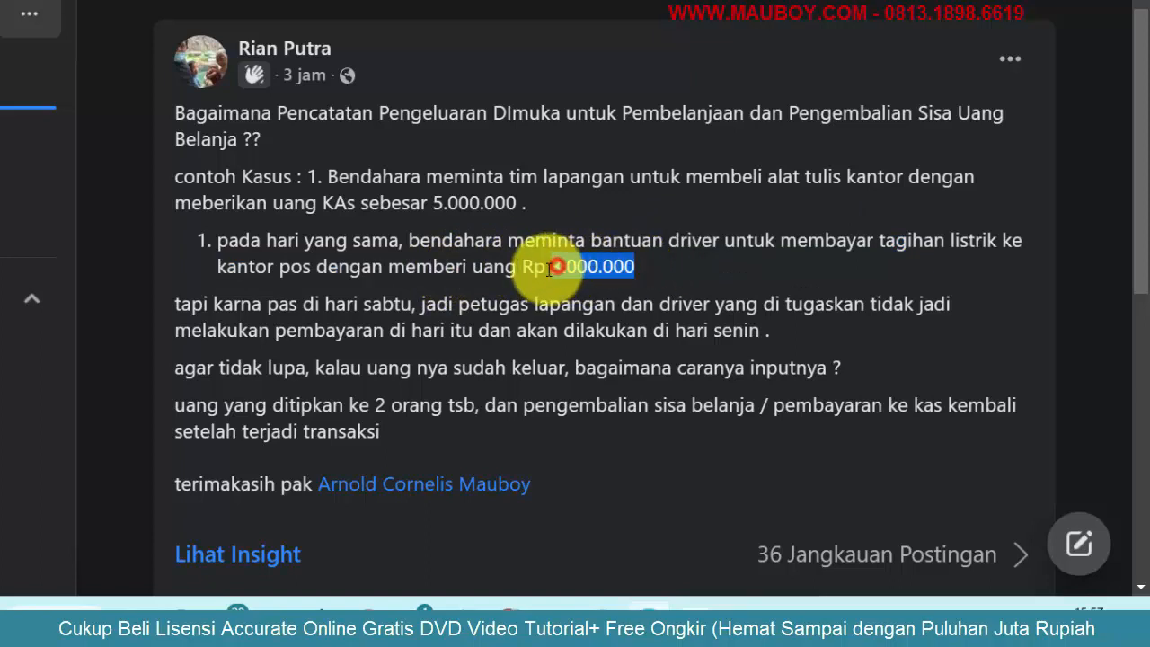
left_click_drag(551, 267, 719, 240)
left_click(742, 243)
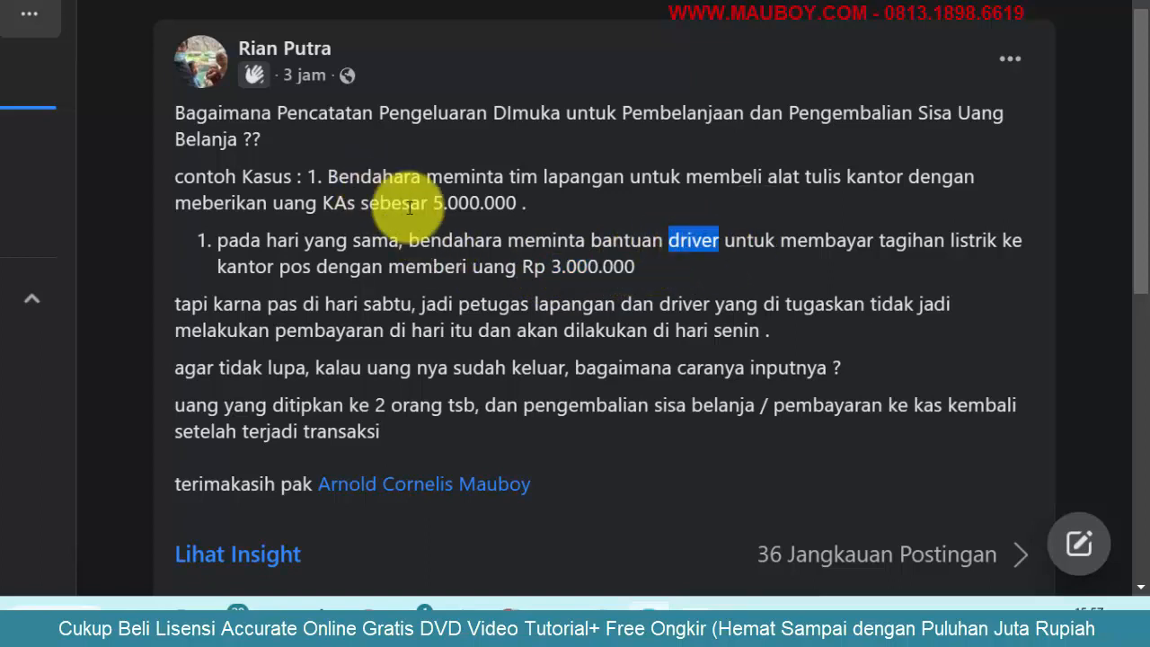
Compare the cash amounts for the stationery purchase and the electricity bill in the two example cases
left_click(503, 271)
left_click(439, 199)
left_click_drag(439, 198, 626, 267)
left_click(439, 199)
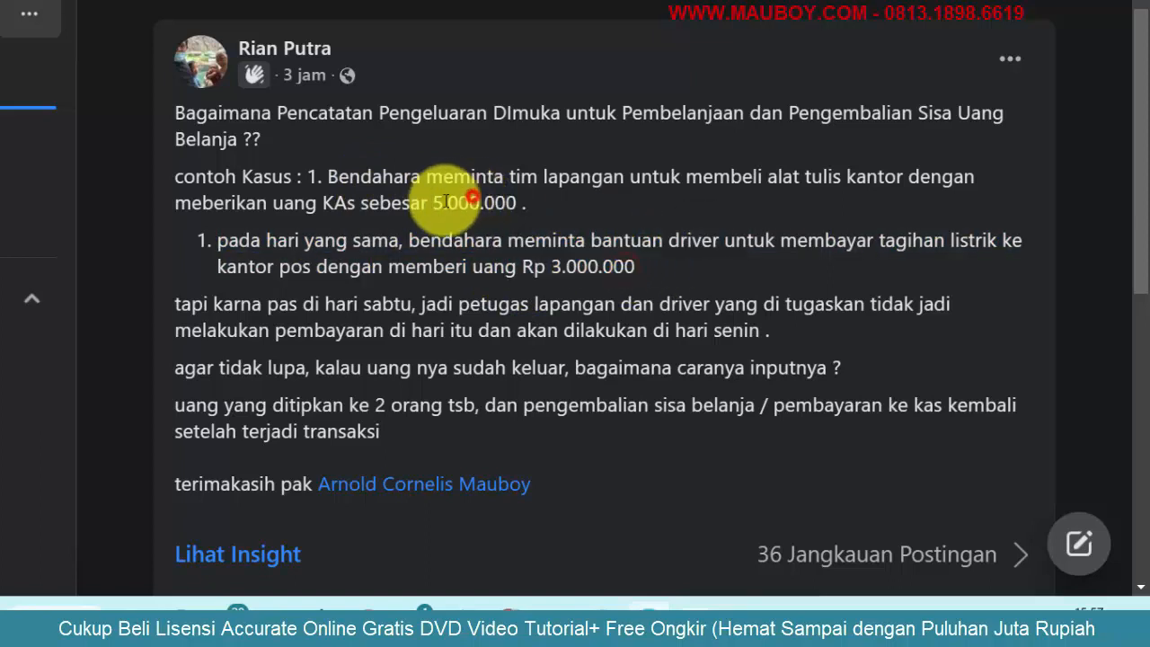
left_click_drag(429, 201, 678, 261)
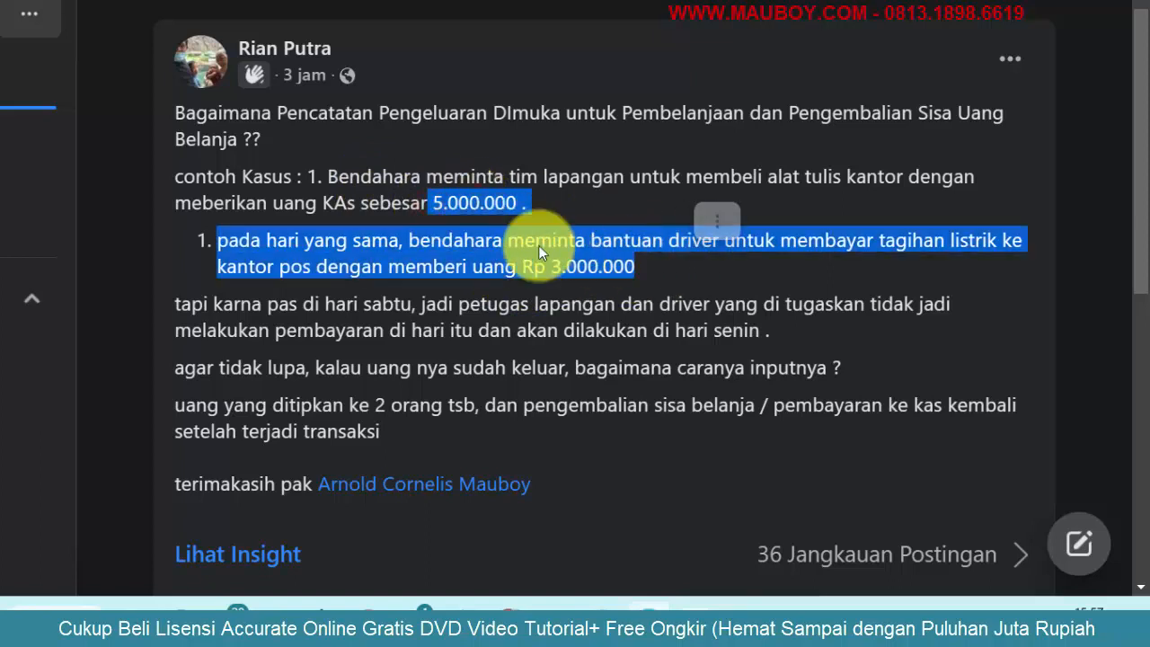
left_click_drag(510, 227, 531, 203)
left_click(428, 203)
left_click(494, 203)
left_click(435, 204)
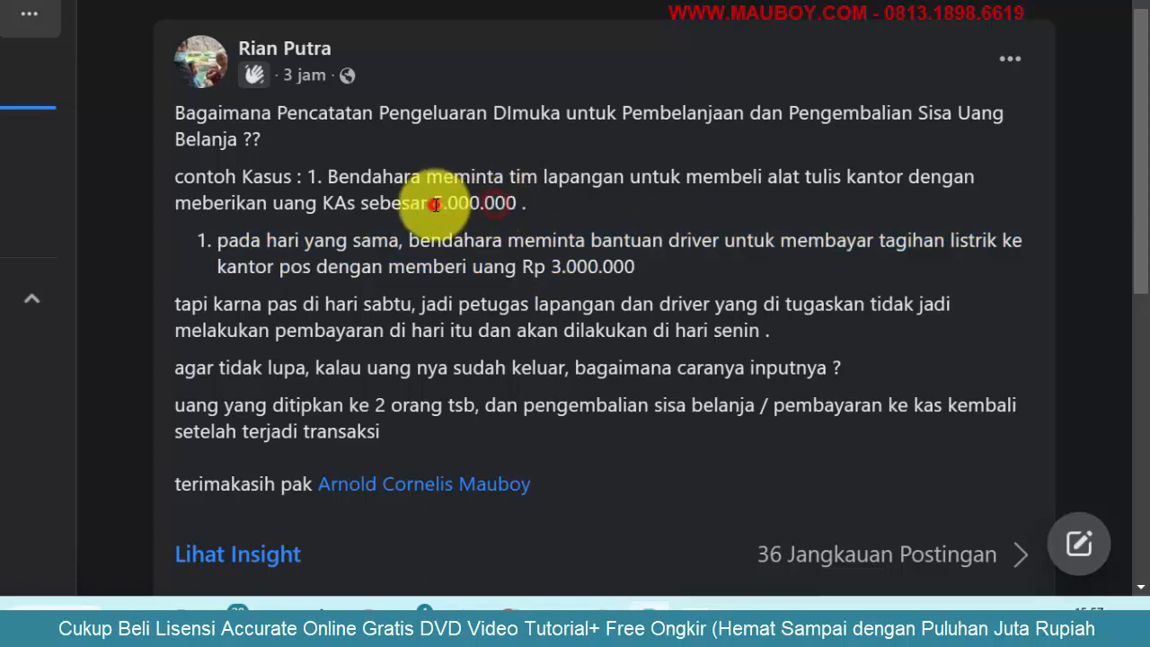
mouse_move(434, 202)
left_mouse_down()
mouse_move(517, 192)
mouse_move(438, 205)
left_mouse_up()
left_click(517, 201)
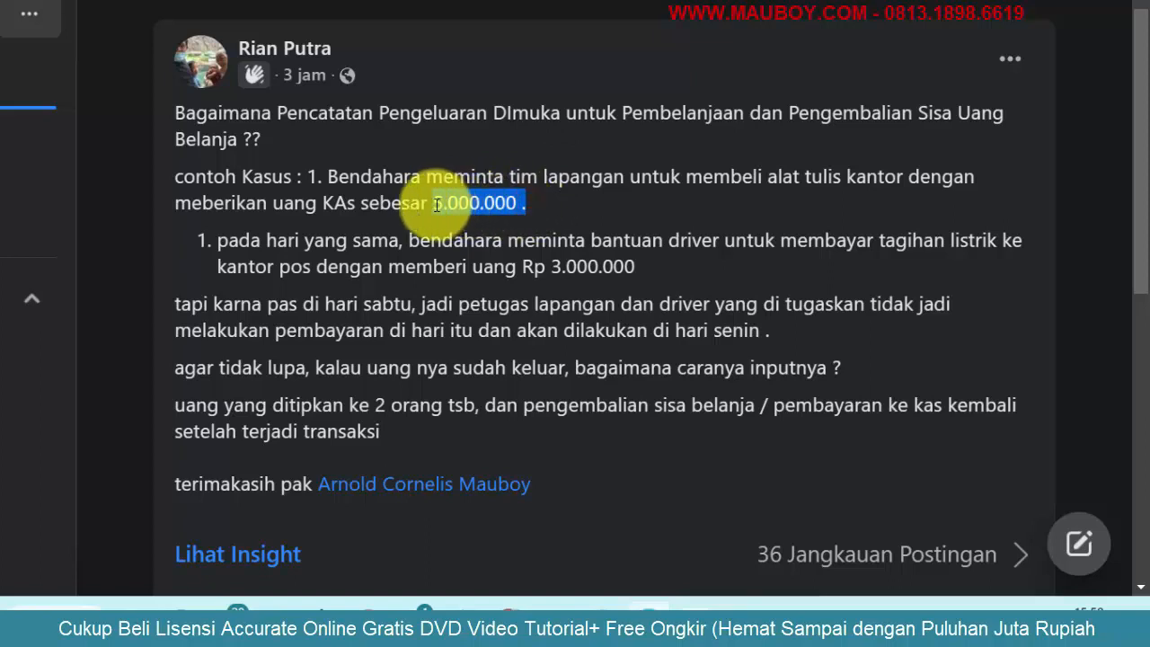
left_click_drag(660, 267, 530, 266)
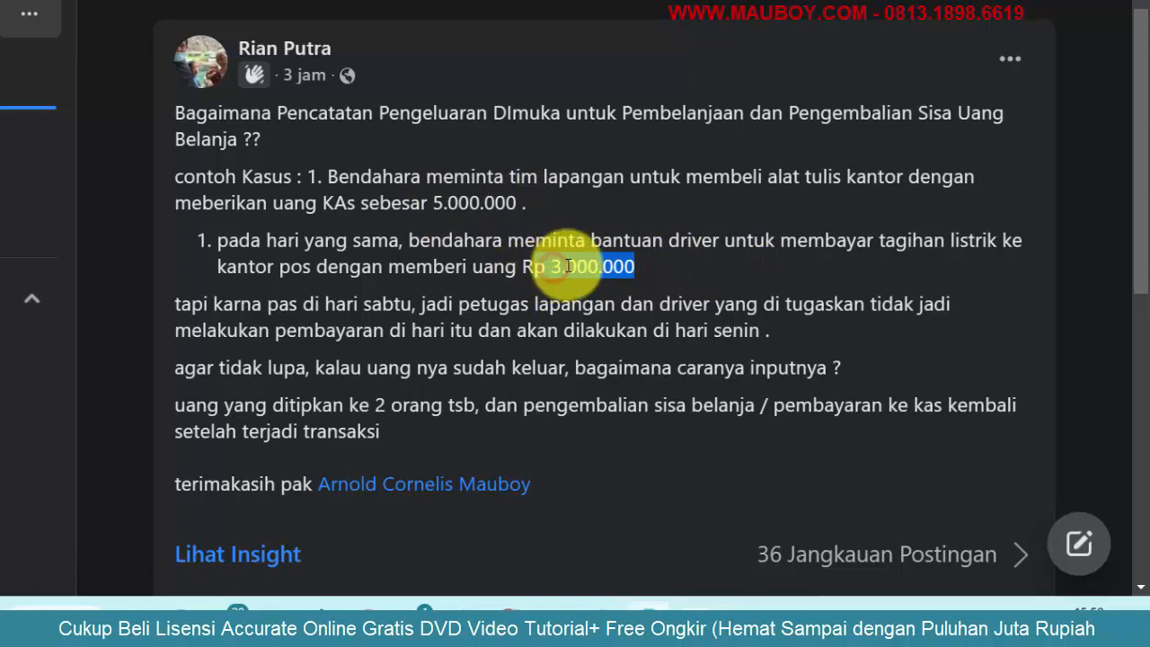
left_click(569, 266)
left_click_drag(633, 267, 560, 264)
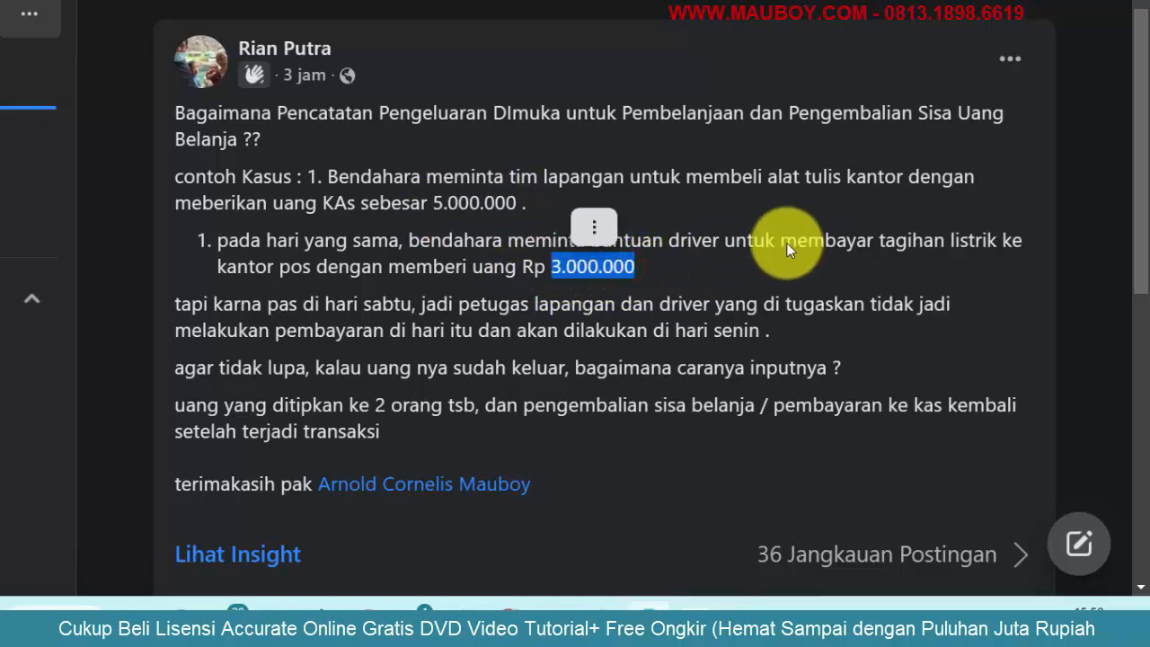
Reread who receives each cash advance in the two example cases and compare the stationery and electricity amounts
left_click_drag(779, 244, 669, 242)
left_click(274, 108)
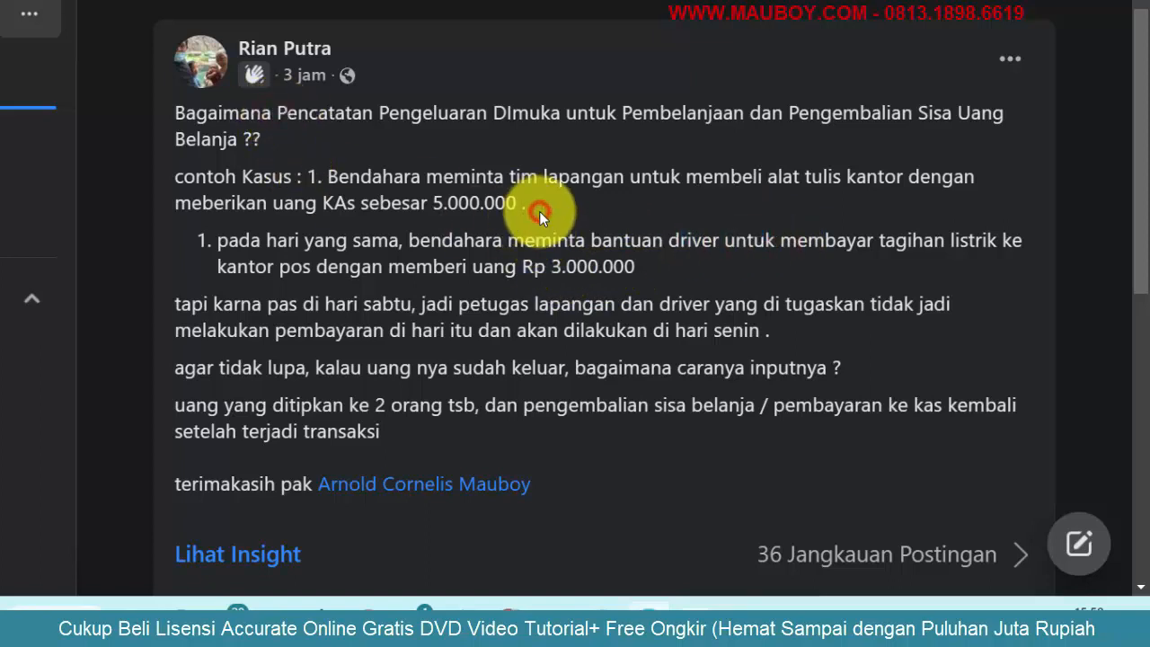
left_click_drag(535, 209, 435, 203)
left_click(379, 188)
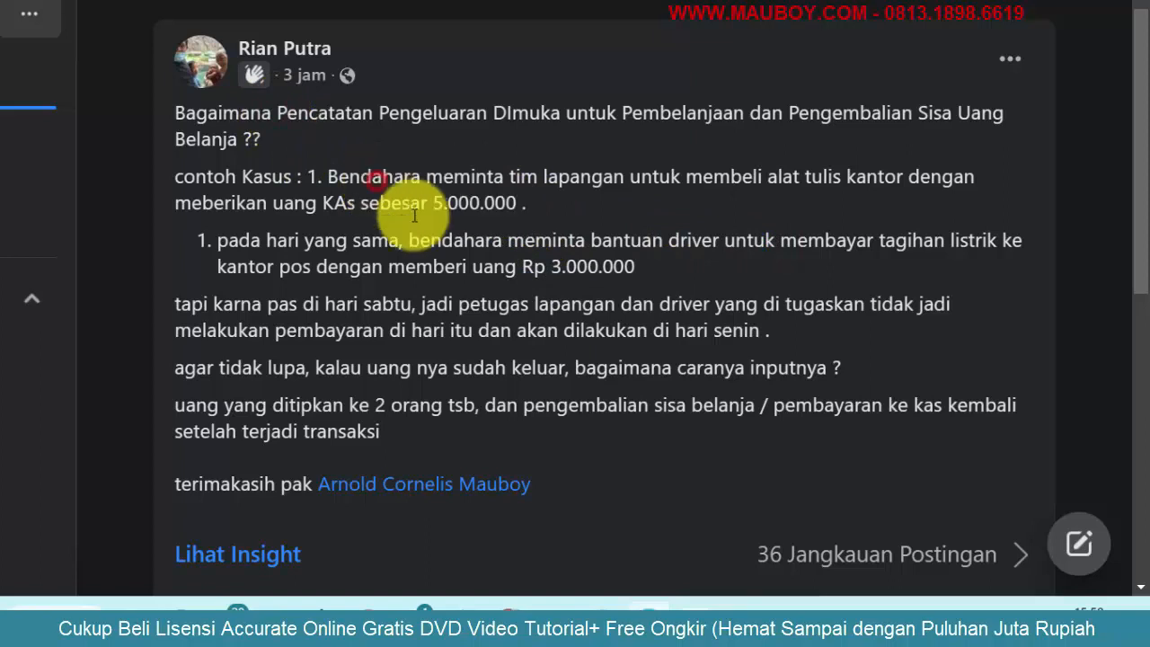
left_click_drag(428, 199, 668, 279)
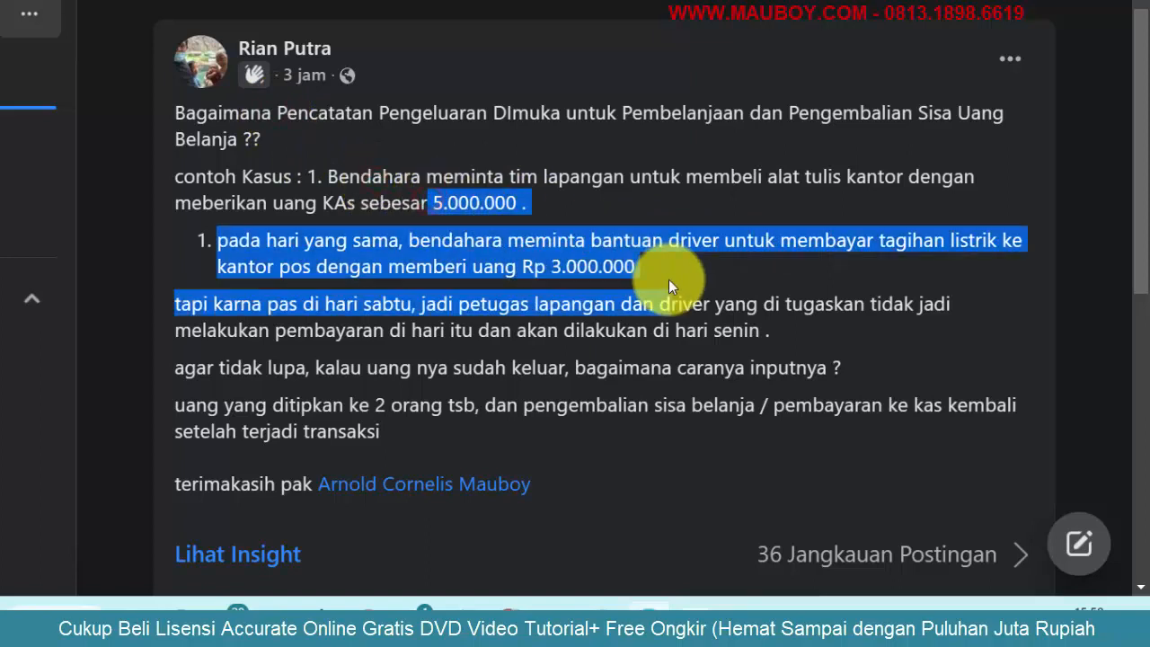
left_click(445, 201)
left_click_drag(435, 202, 657, 264)
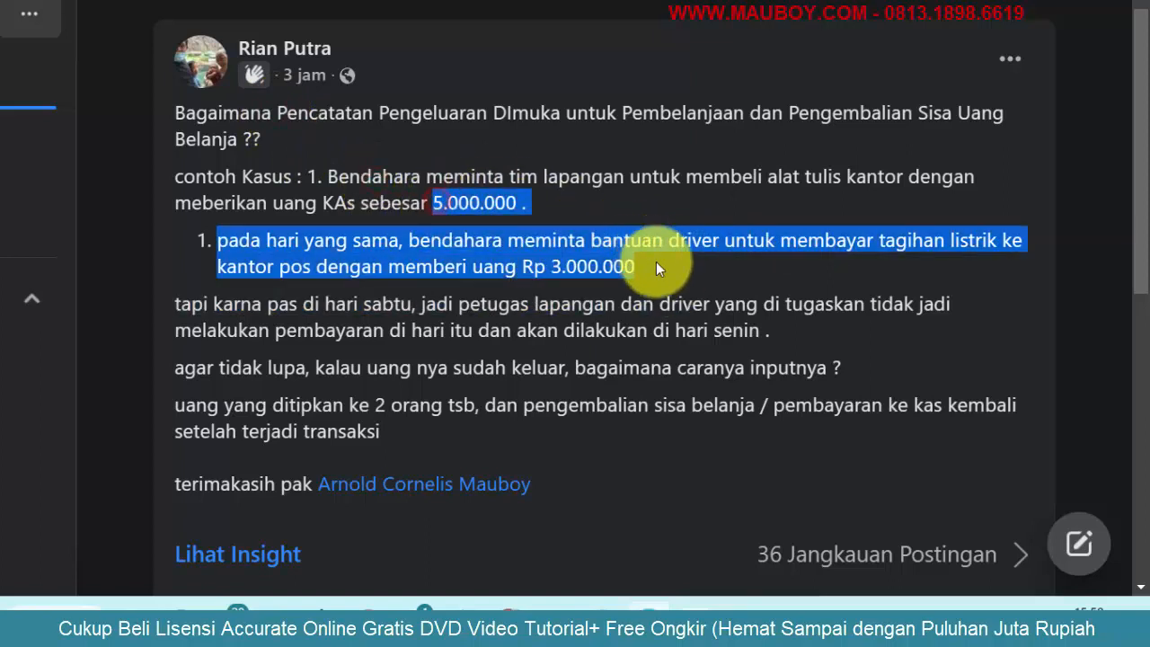
left_click(427, 196)
left_click_drag(428, 196, 654, 266)
left_click(448, 243)
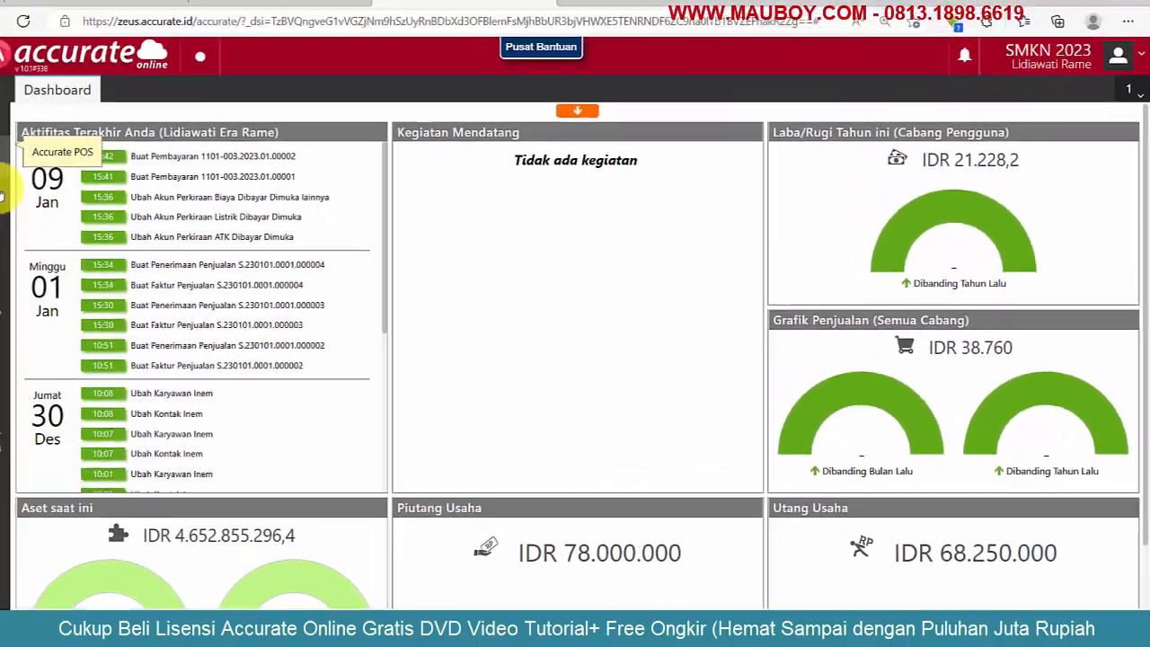
Switch to Accurate Online, open the Akun Perkiraan list and filter it to the account type Aset Lancar Lainnya
left_click(27, 205)
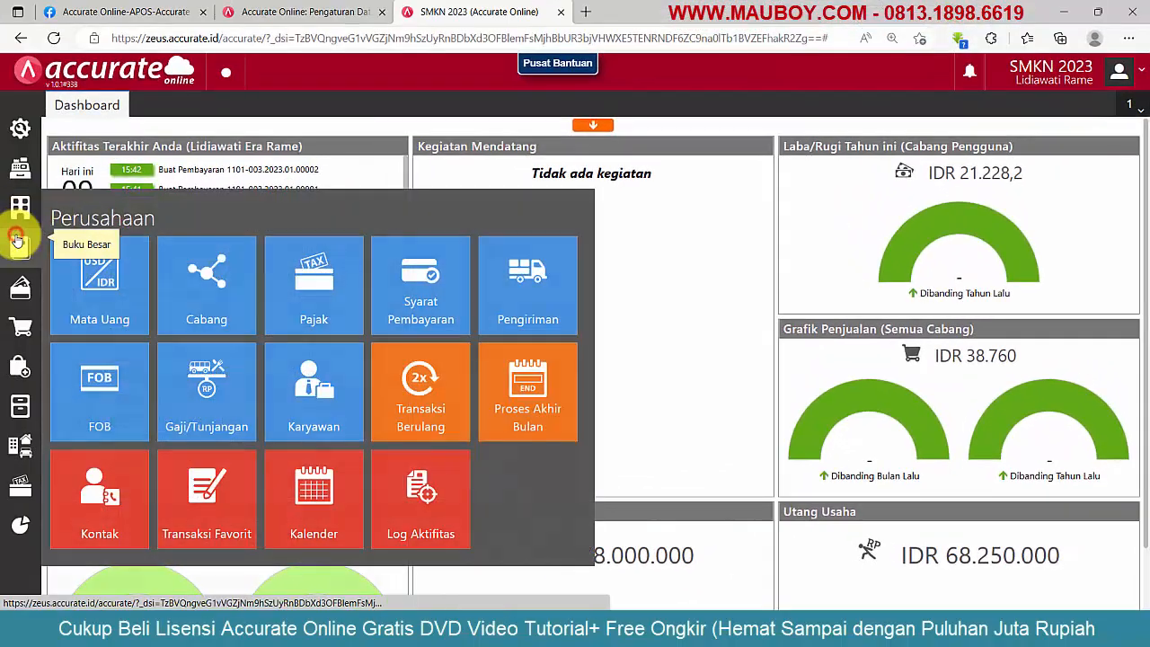
left_click(20, 245)
left_click(122, 310)
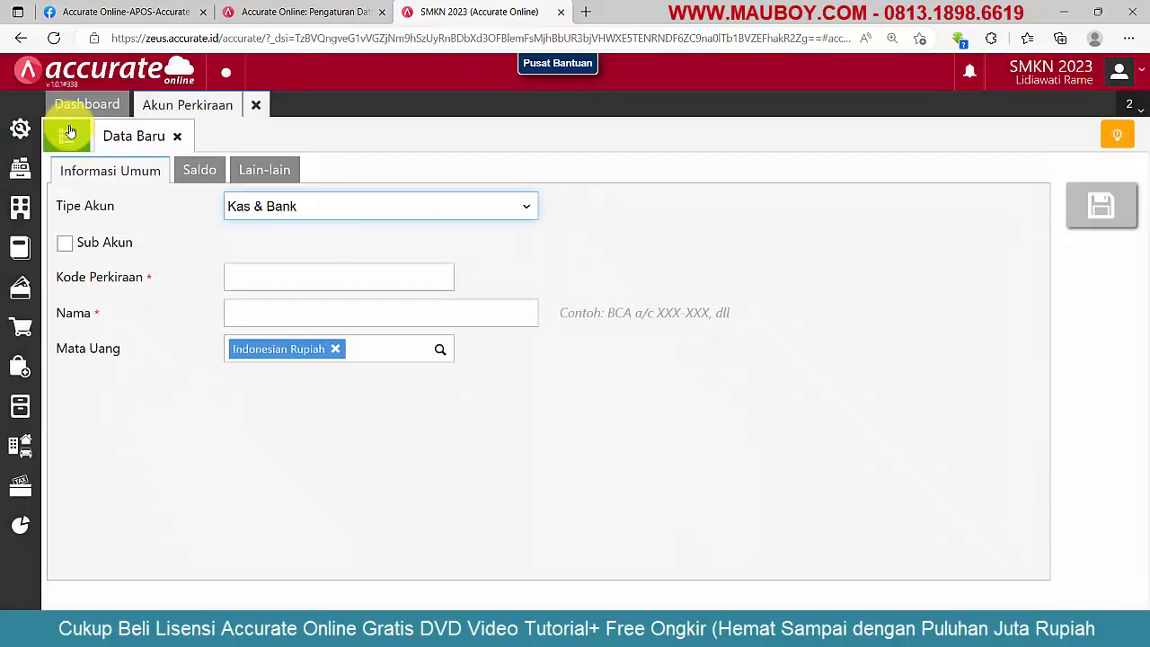
left_click(67, 136)
left_click(214, 176)
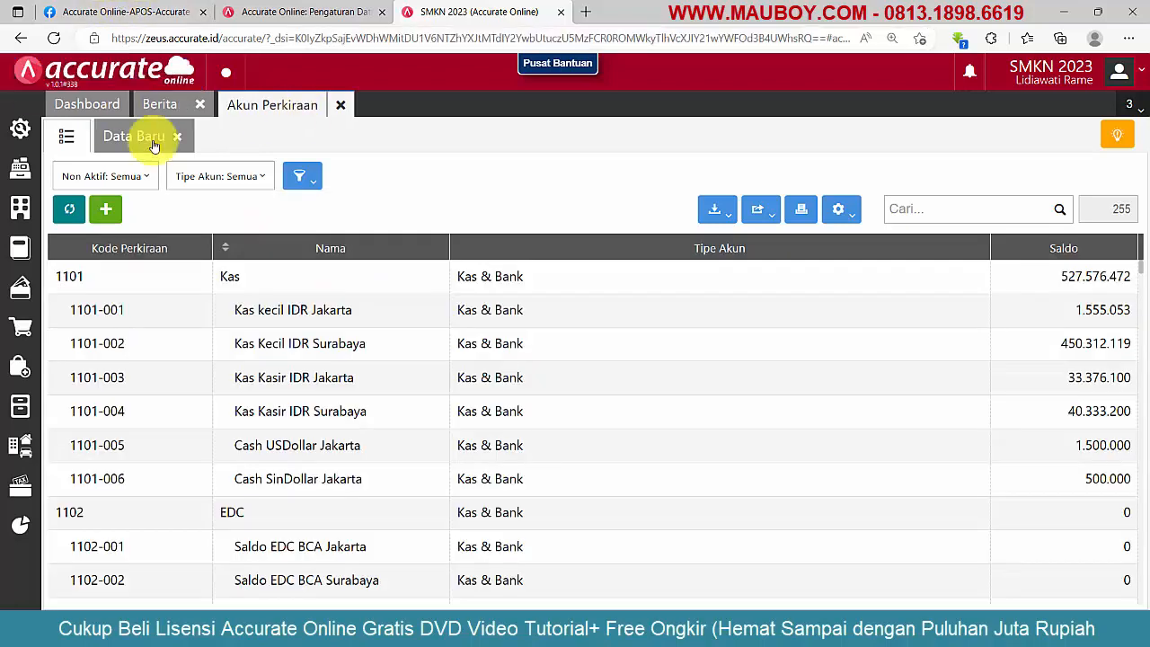
left_click(216, 176)
left_click(188, 269)
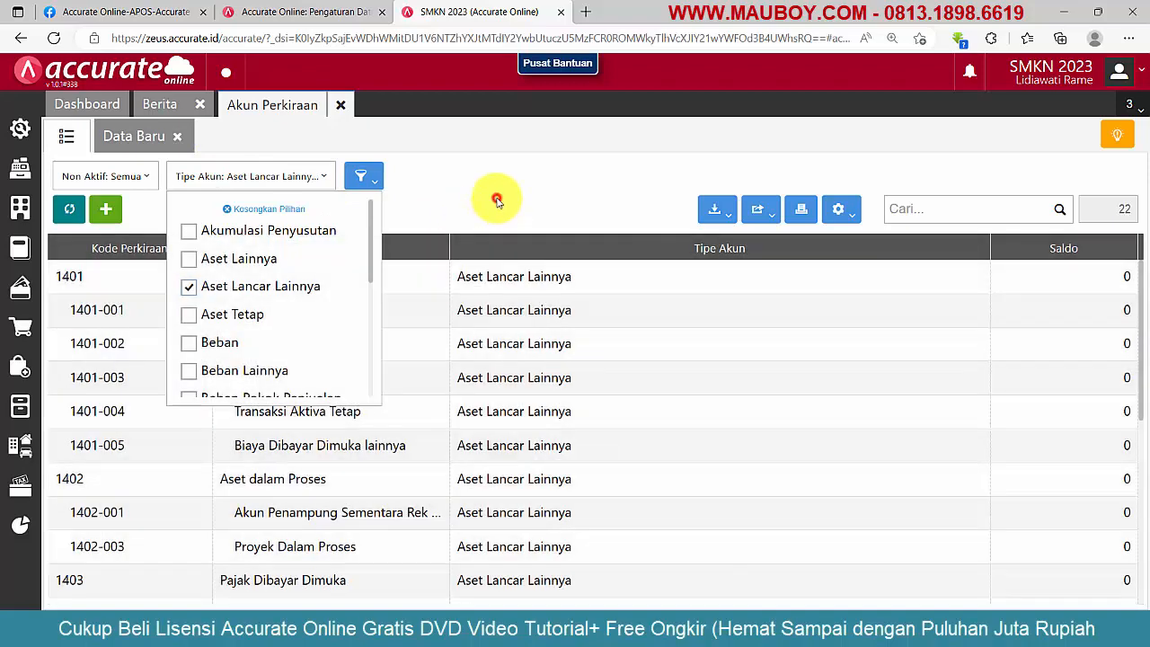
left_click(494, 201)
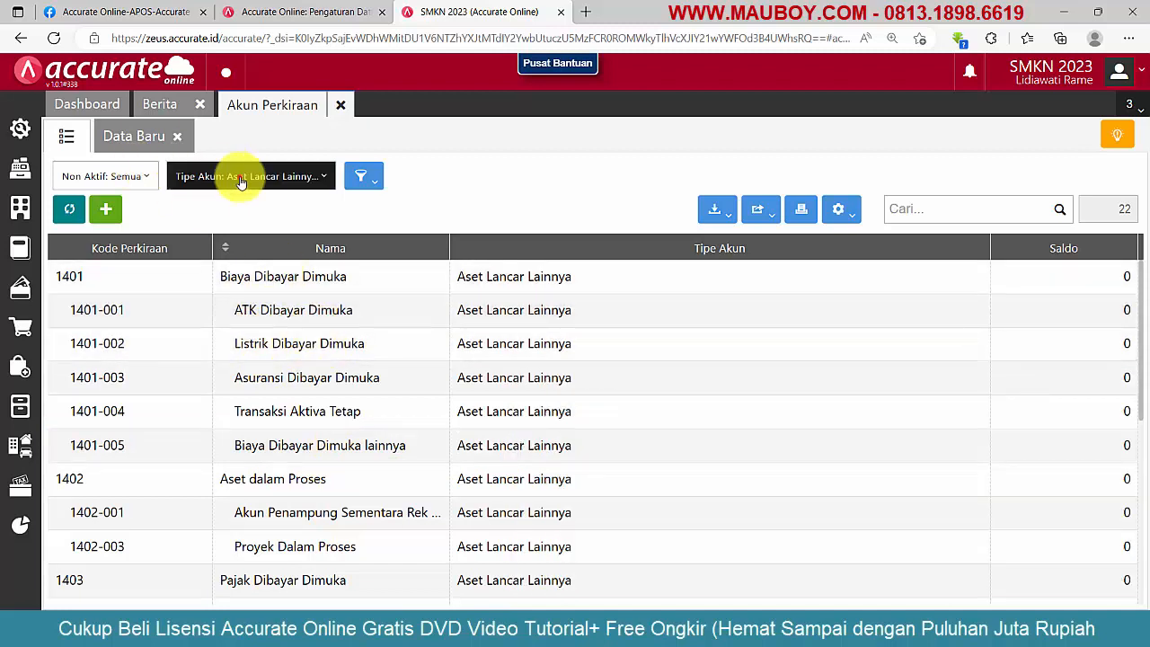
Replace the account type filter on the Akun Perkiraan list with Beban
left_click(239, 176)
left_click(269, 212)
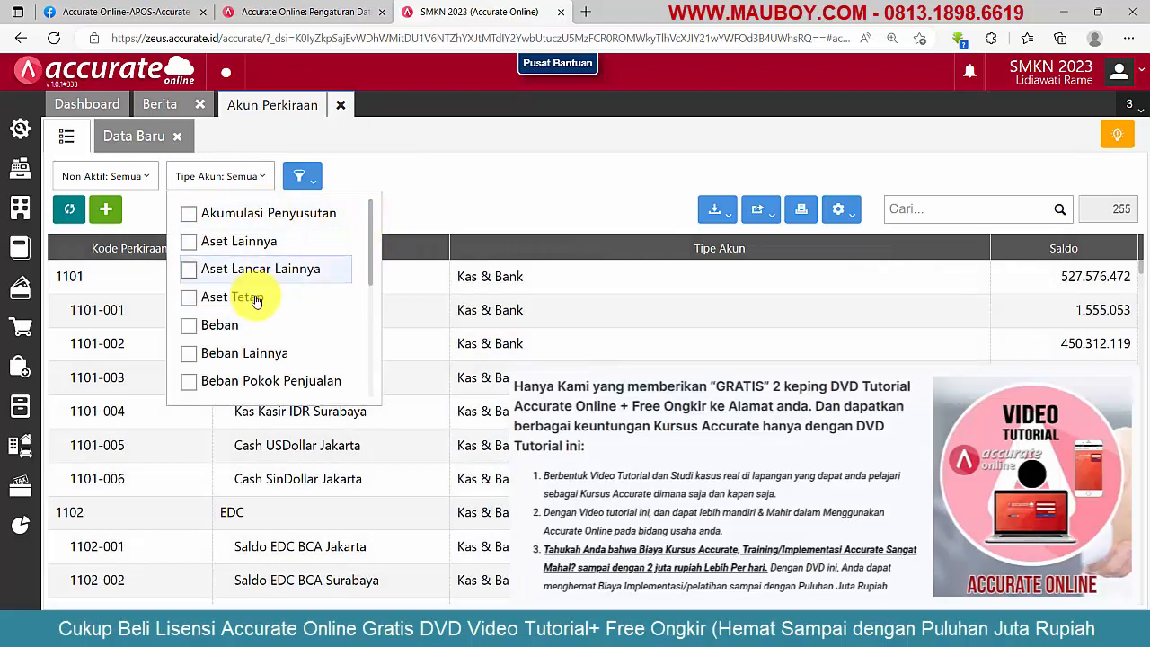
left_click(220, 325)
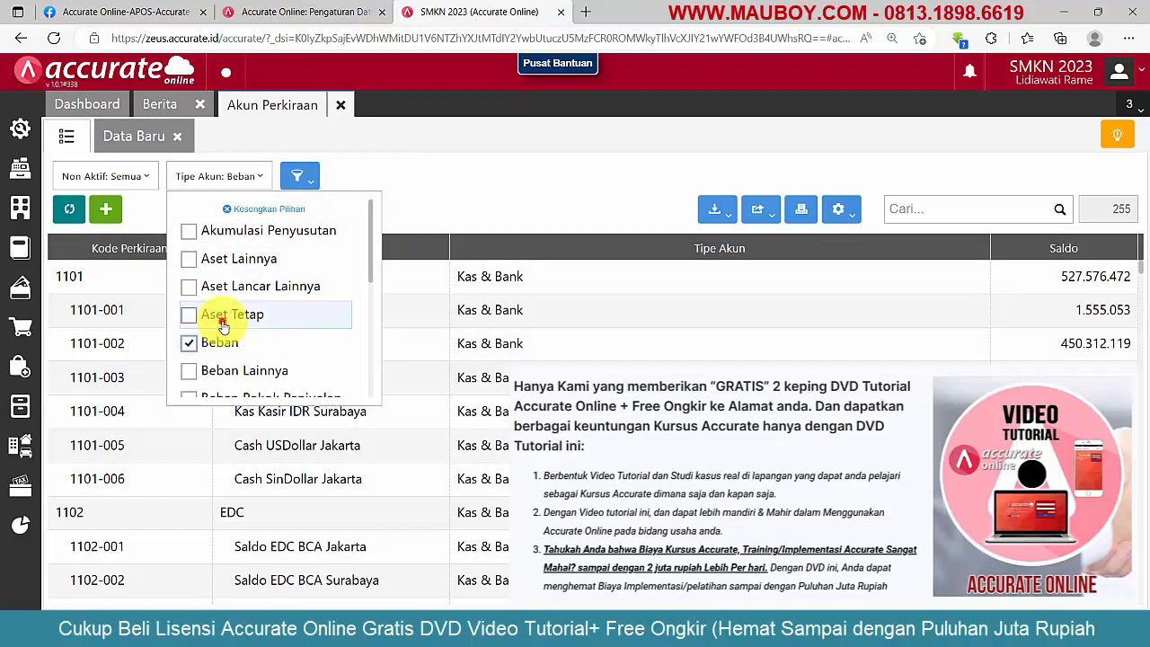
left_click(477, 185)
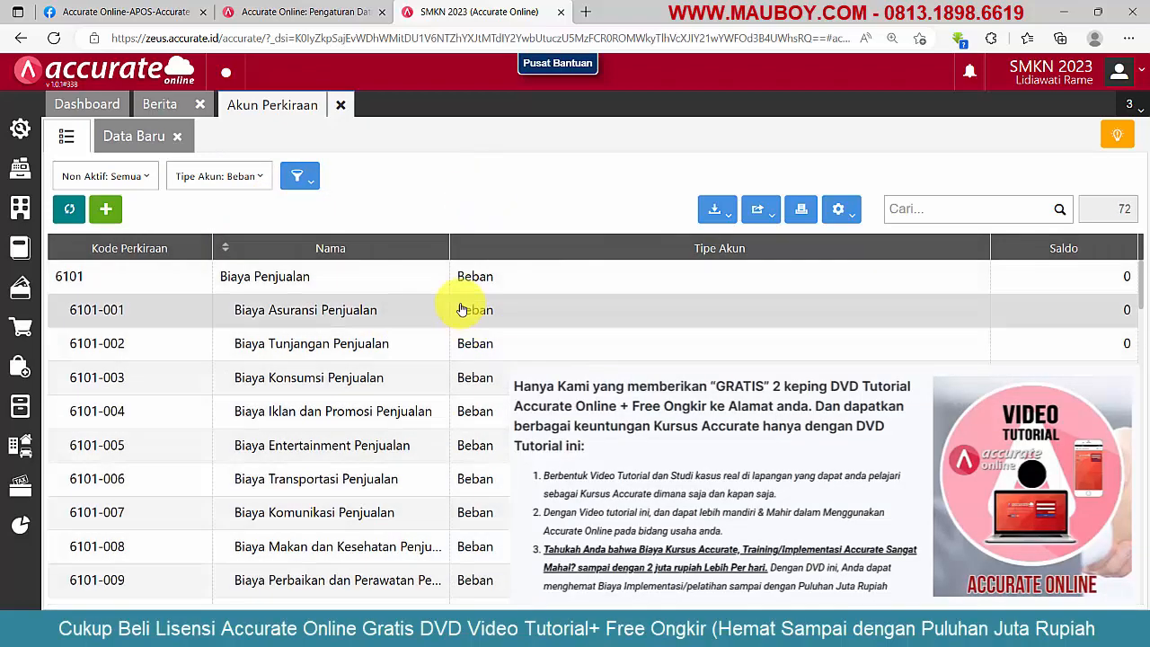
Look through the Beban accounts for the office stationery and electricity expenses, and close the account list
scroll(466, 314, "down", 2)
scroll(470, 318, "up", 2)
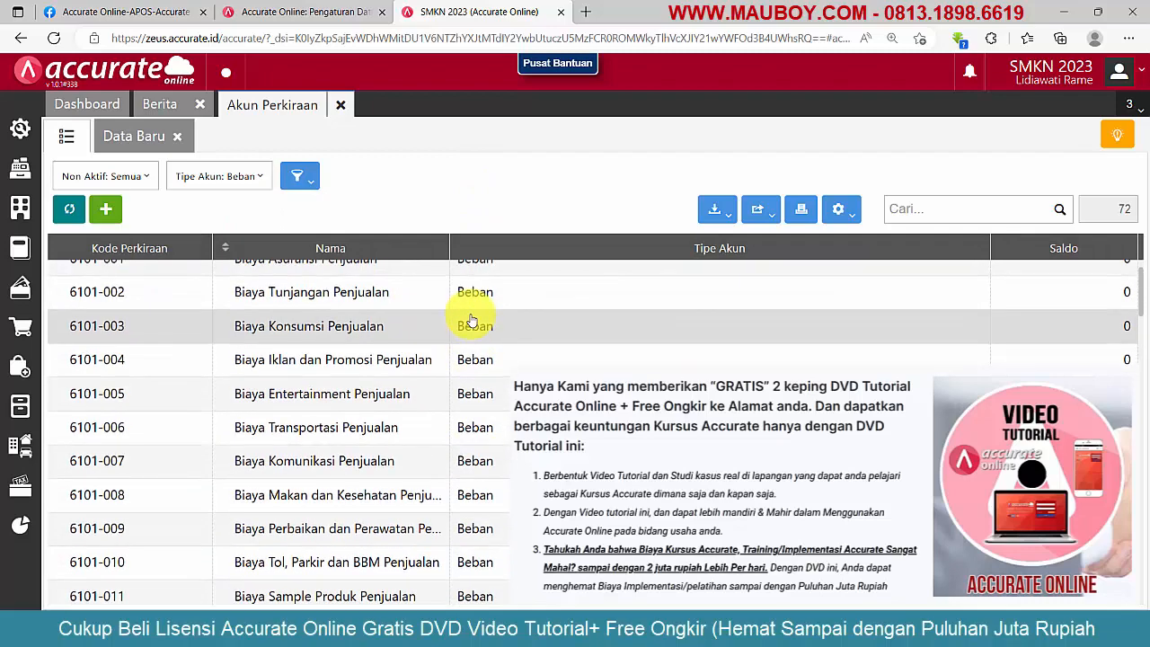
scroll(470, 319, "down", 2)
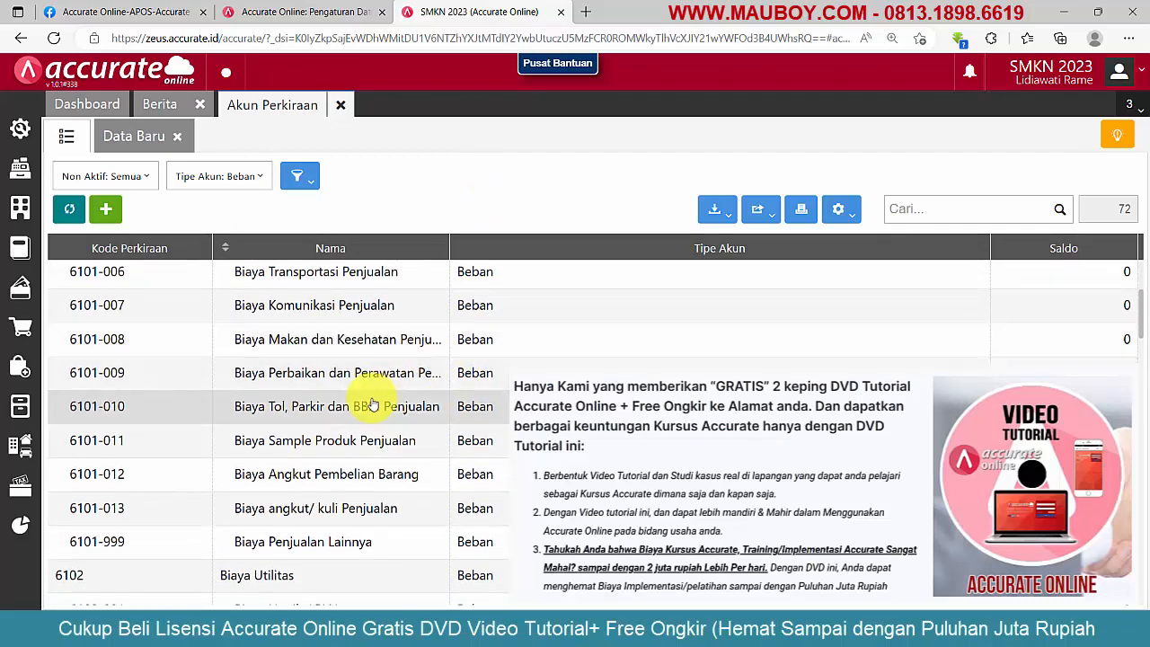
scroll(367, 403, "down", 2)
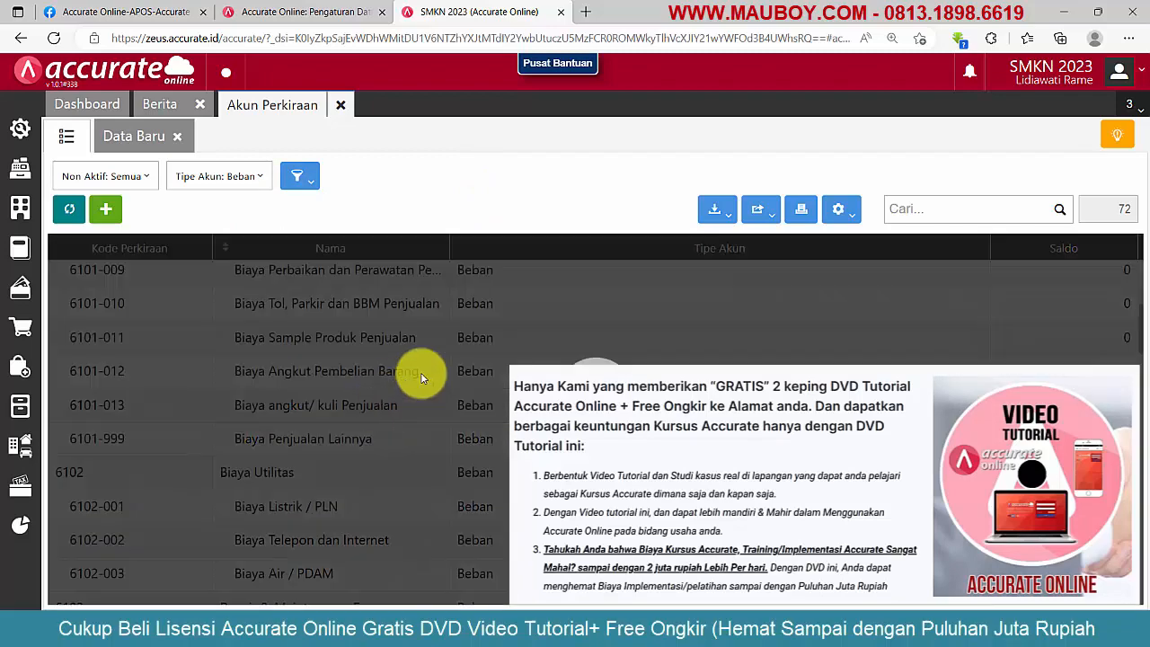
scroll(417, 395, "down", 5)
scroll(424, 386, "down", 8)
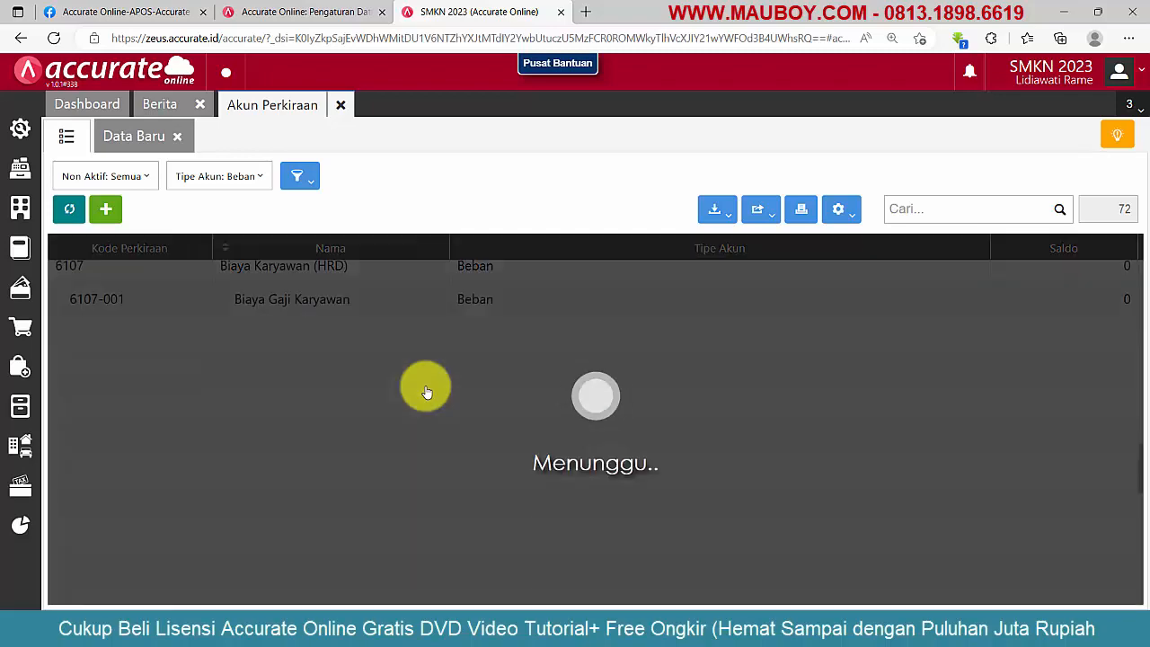
scroll(426, 391, "down", 5)
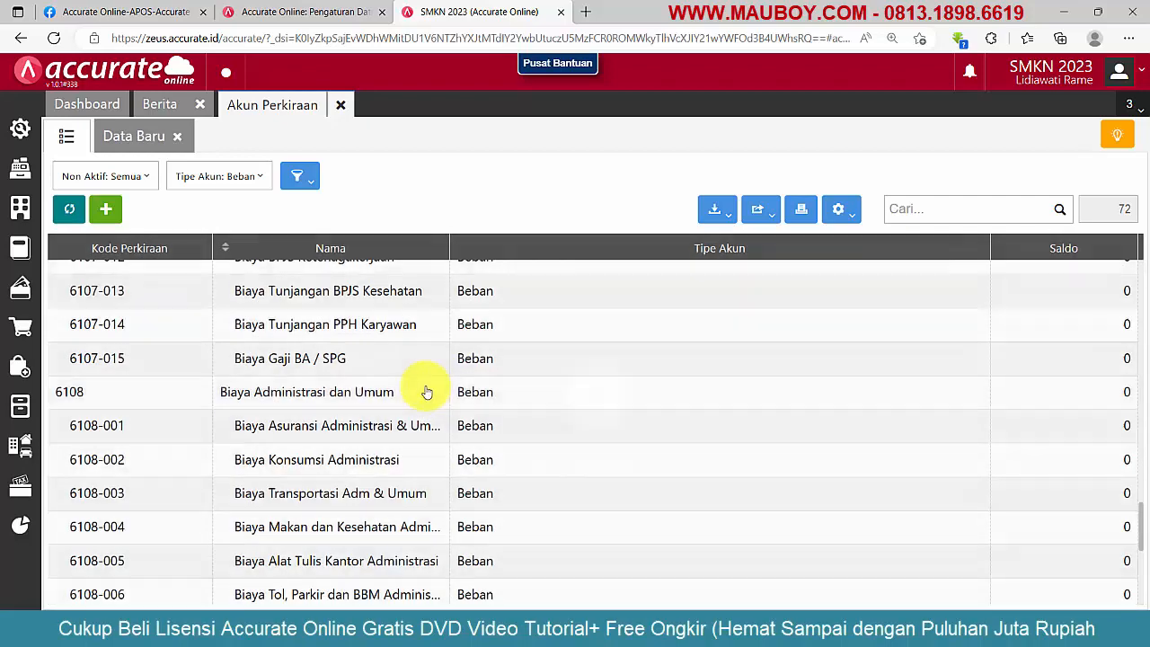
scroll(424, 386, "down", 1)
scroll(414, 486, "down", 2)
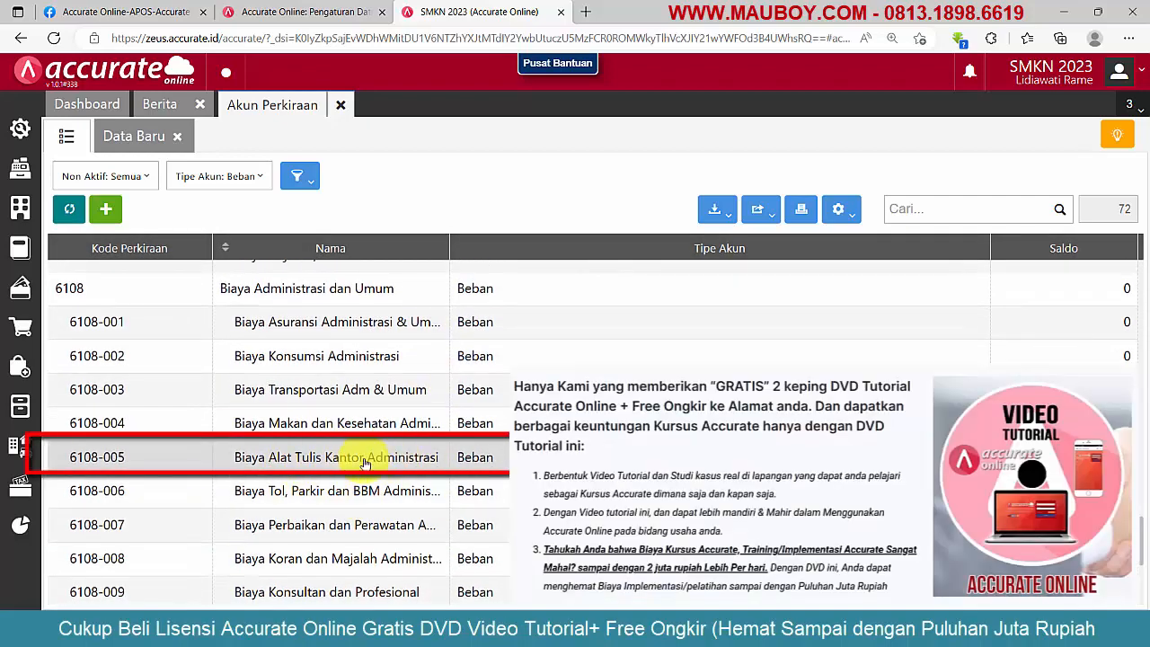
scroll(364, 462, "down", 3)
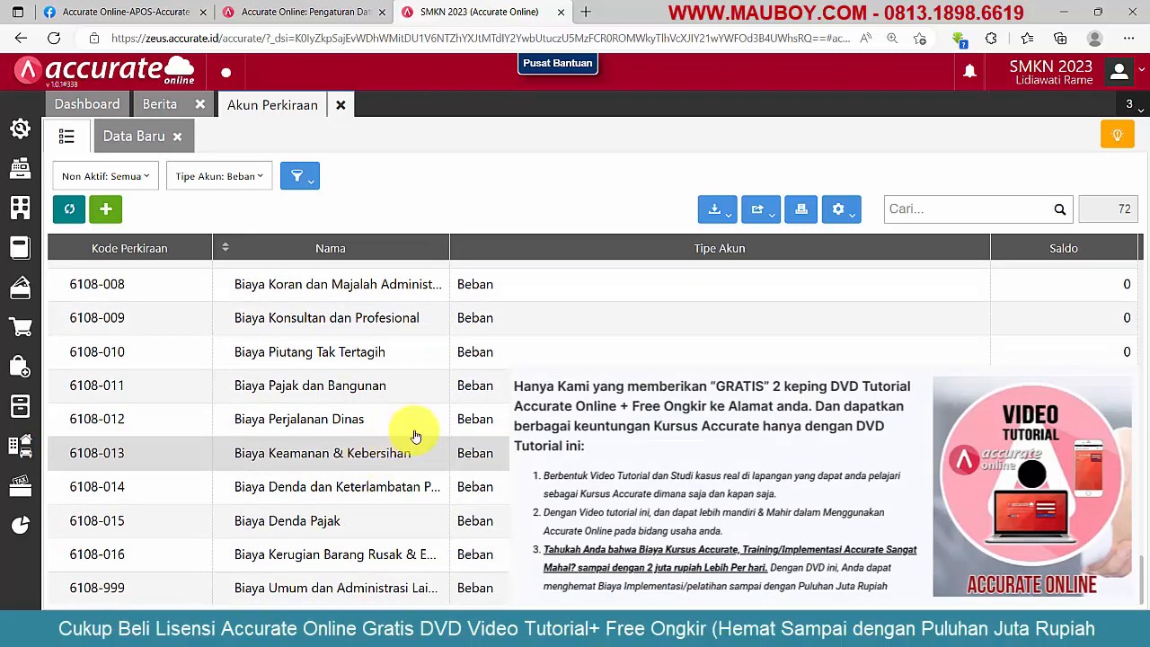
scroll(371, 411, "up", 8)
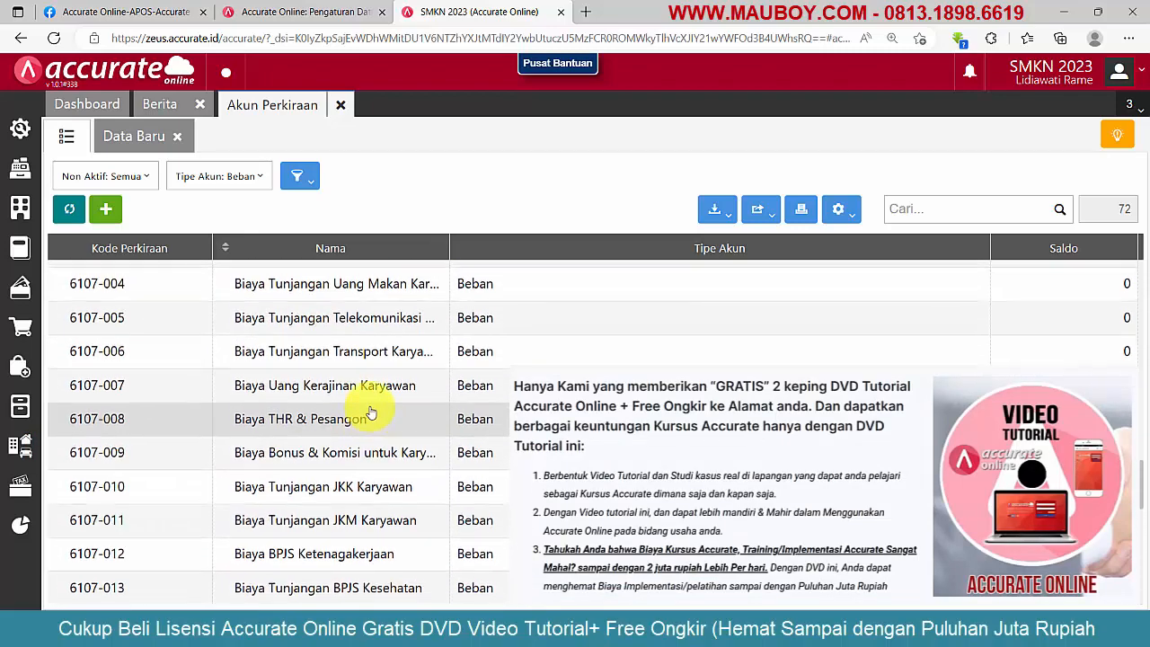
scroll(372, 411, "up", 7)
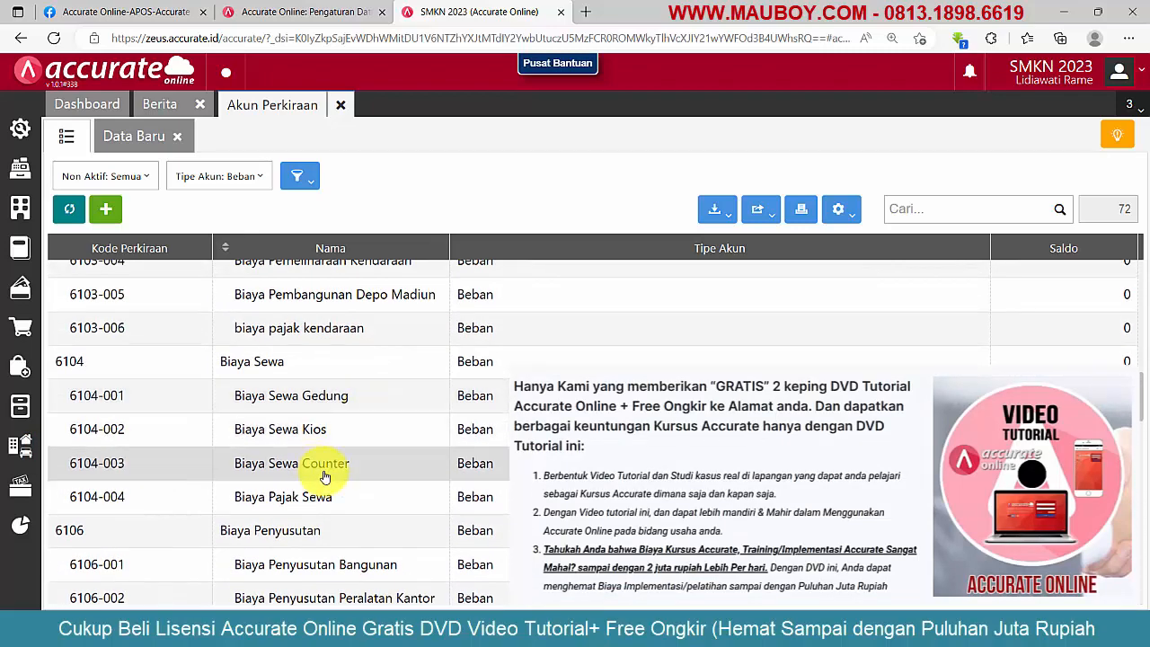
scroll(325, 476, "up", 5)
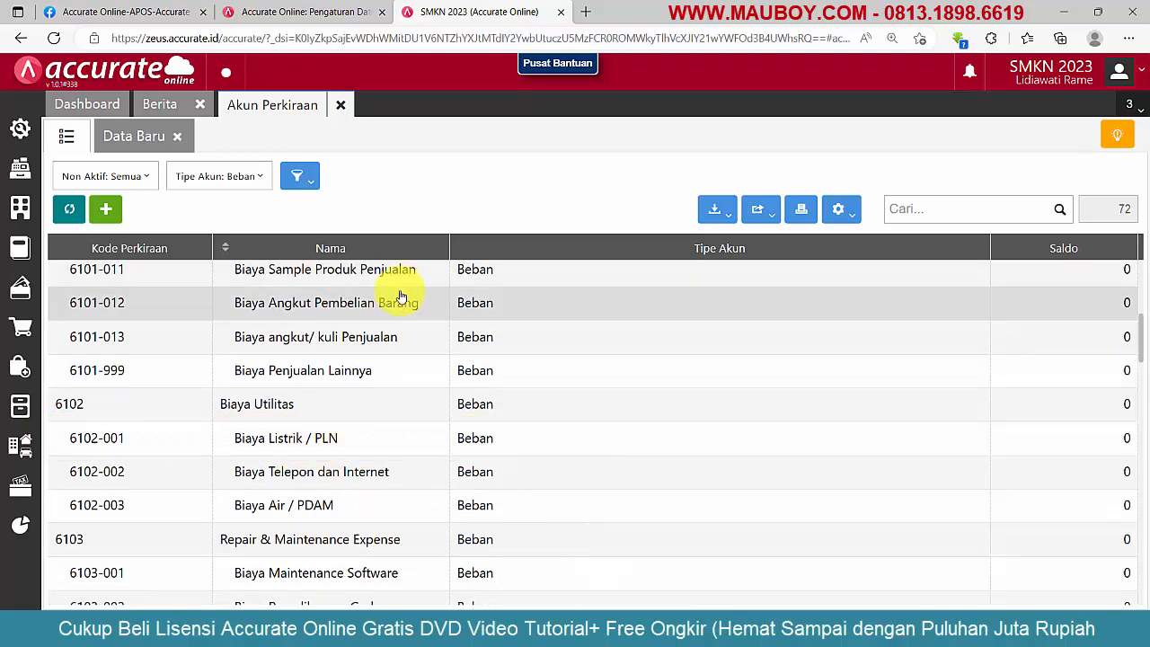
left_click(340, 106)
Check the Facebook post for the day the cash was handed out, and return to Accurate Online
left_click(133, 13)
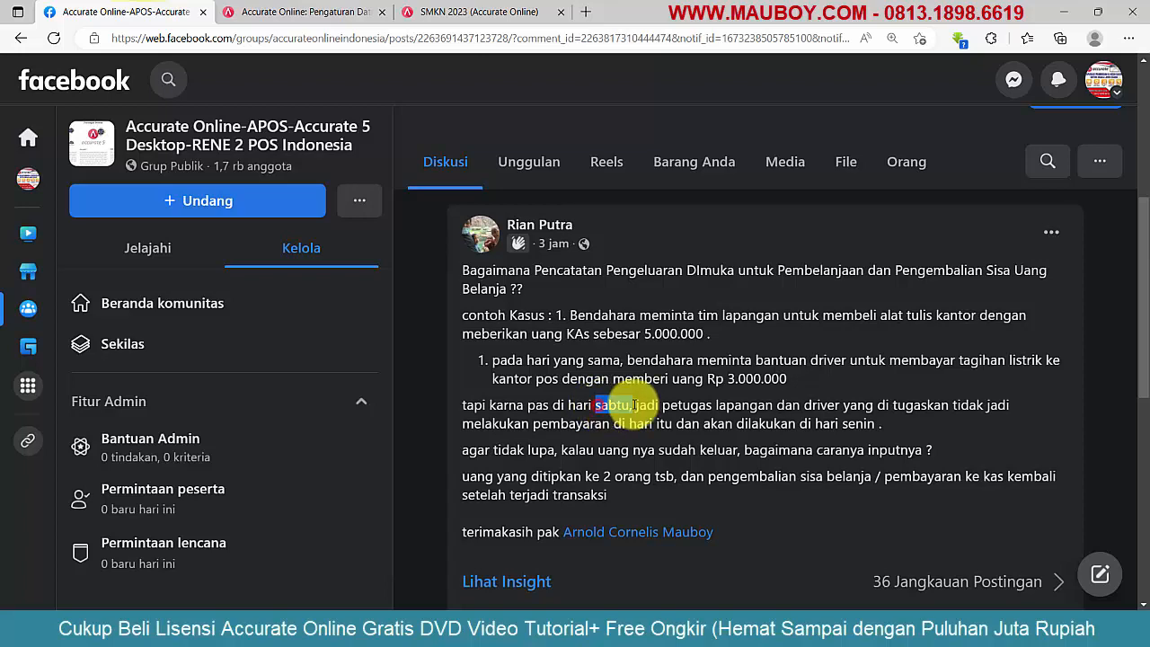
double_click(612, 404)
left_click(416, 12)
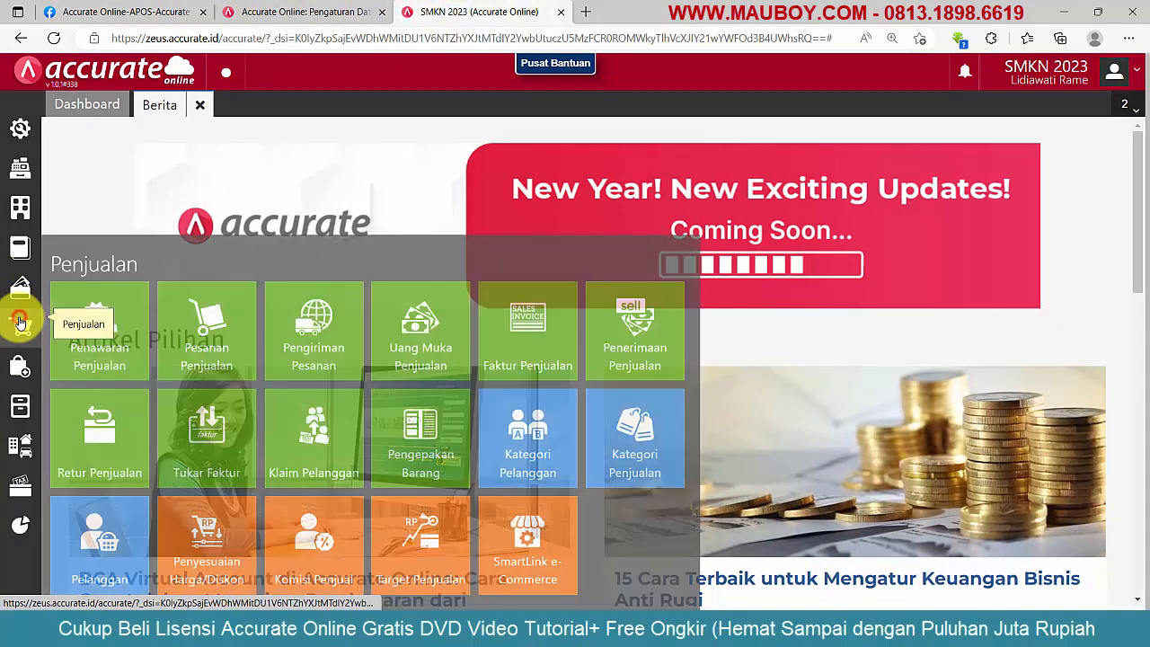
Start a new Pembayaran under Kas & Bank, paid from Kas Kasir IDR Jakarta and dated 07/01/2023
mouse_move(21, 288)
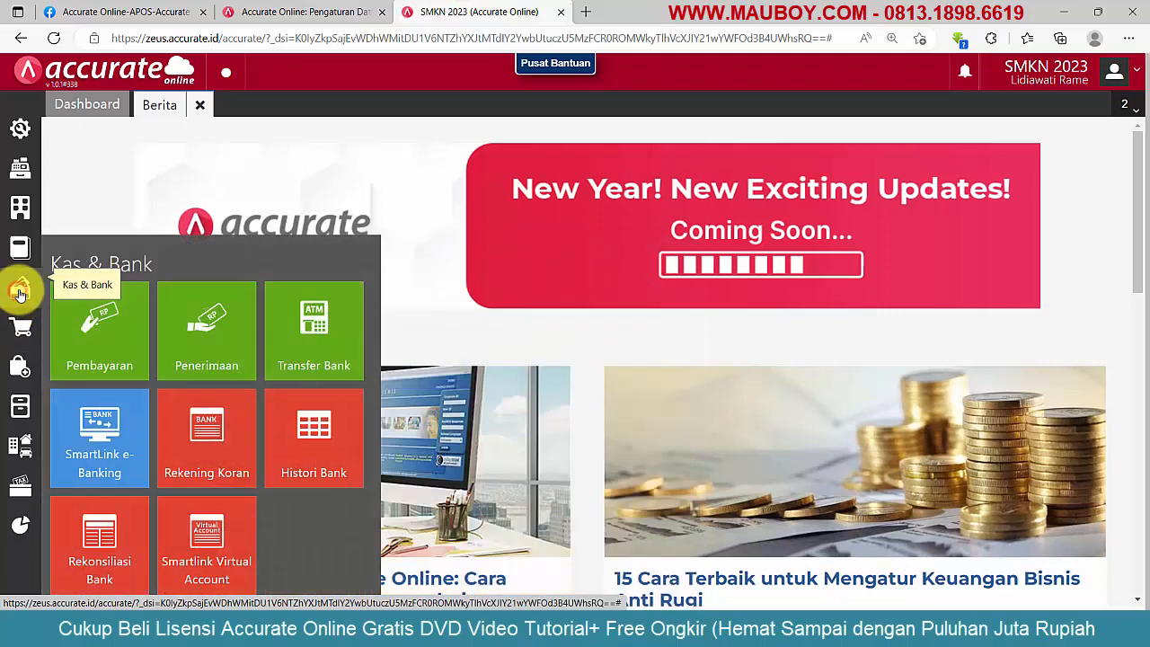
left_click(91, 348)
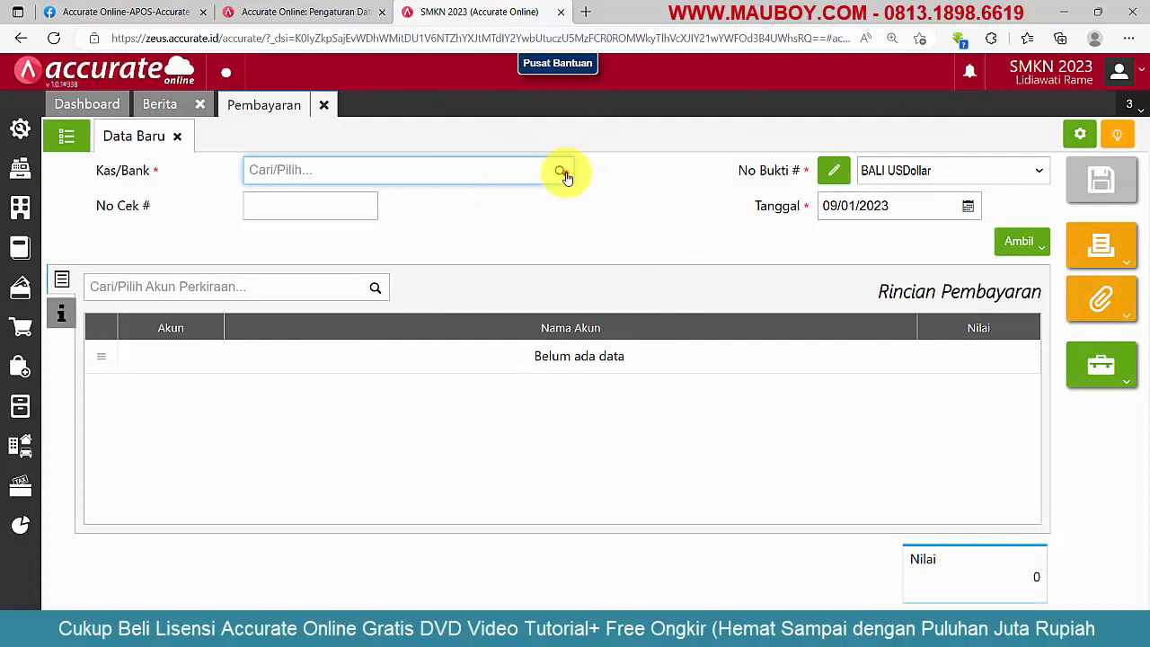
scroll(480, 257, "down", 2)
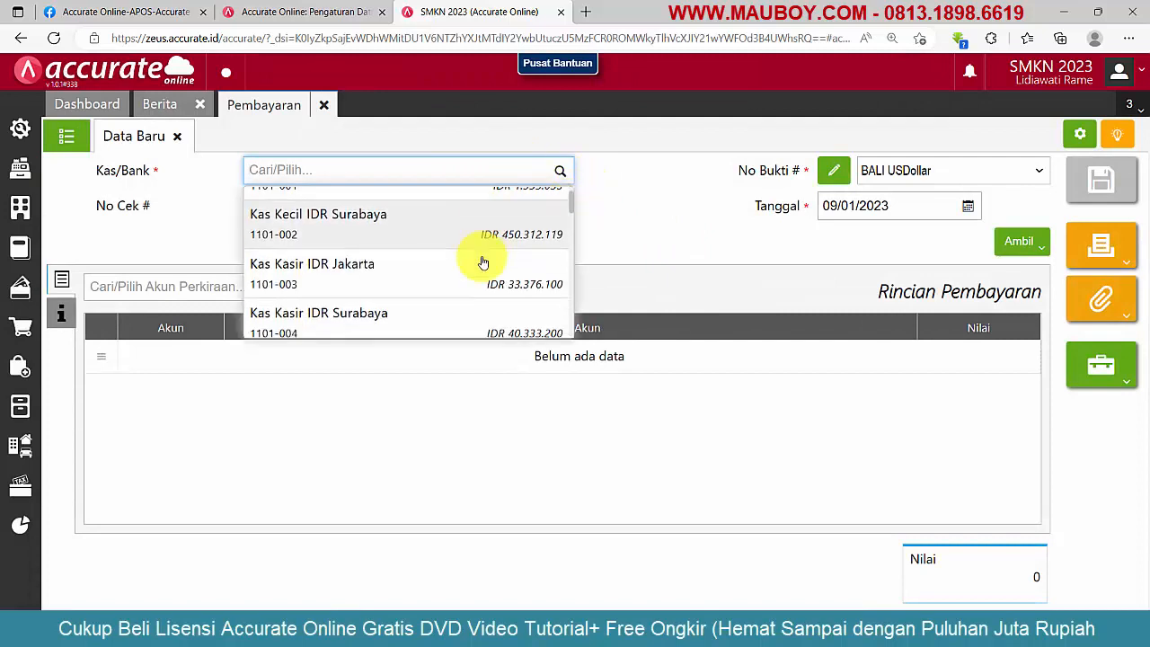
scroll(483, 263, "down", 1)
scroll(486, 265, "down", 4)
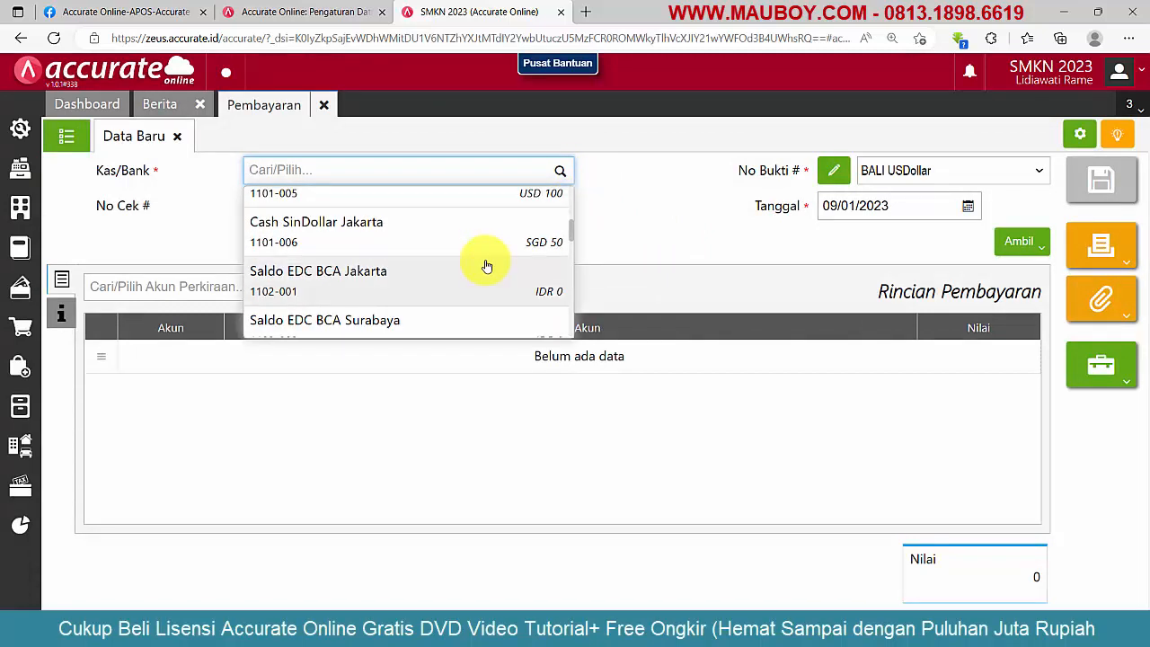
scroll(482, 273, "down", 2)
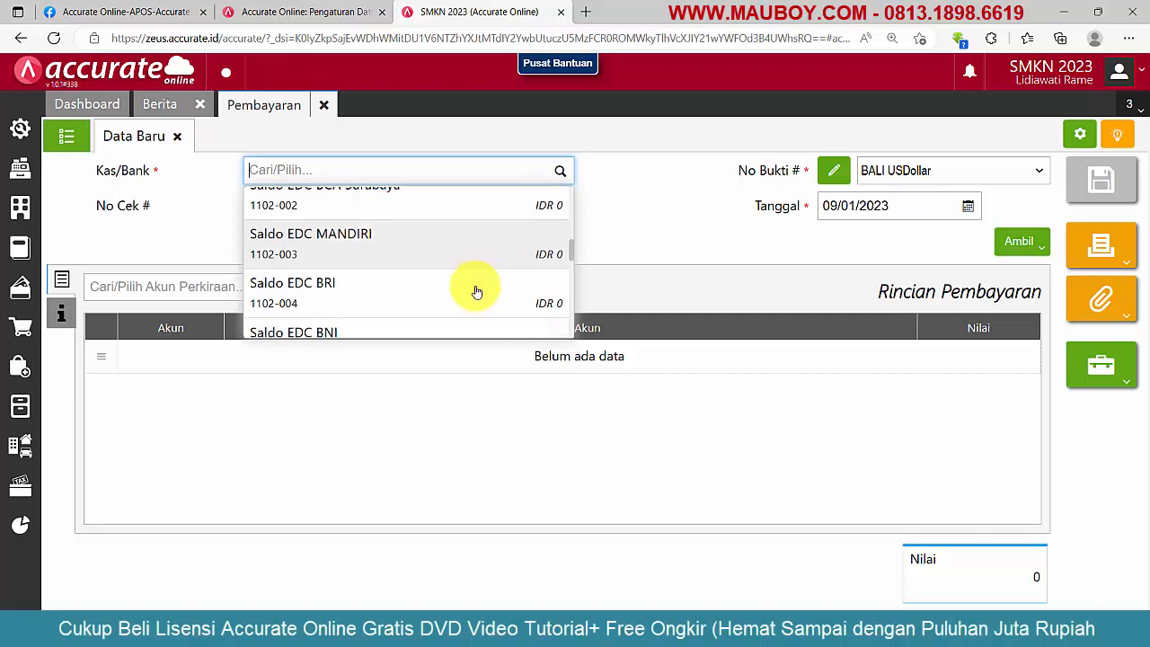
scroll(474, 290, "up", 4)
scroll(499, 243, "up", 2)
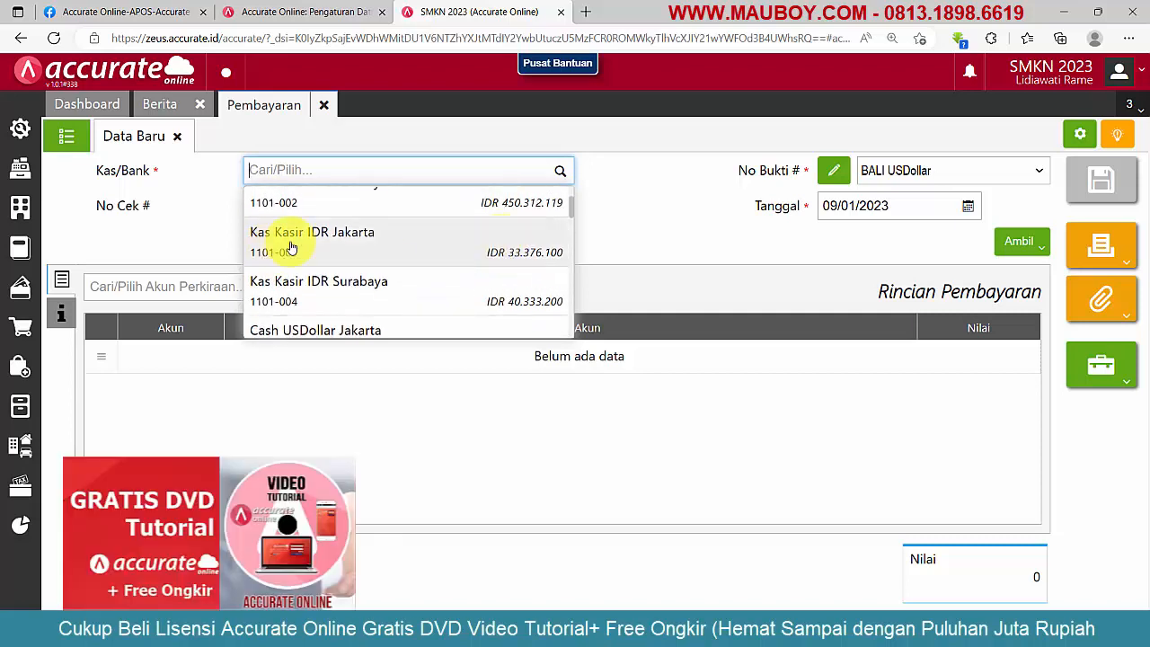
left_click(364, 256)
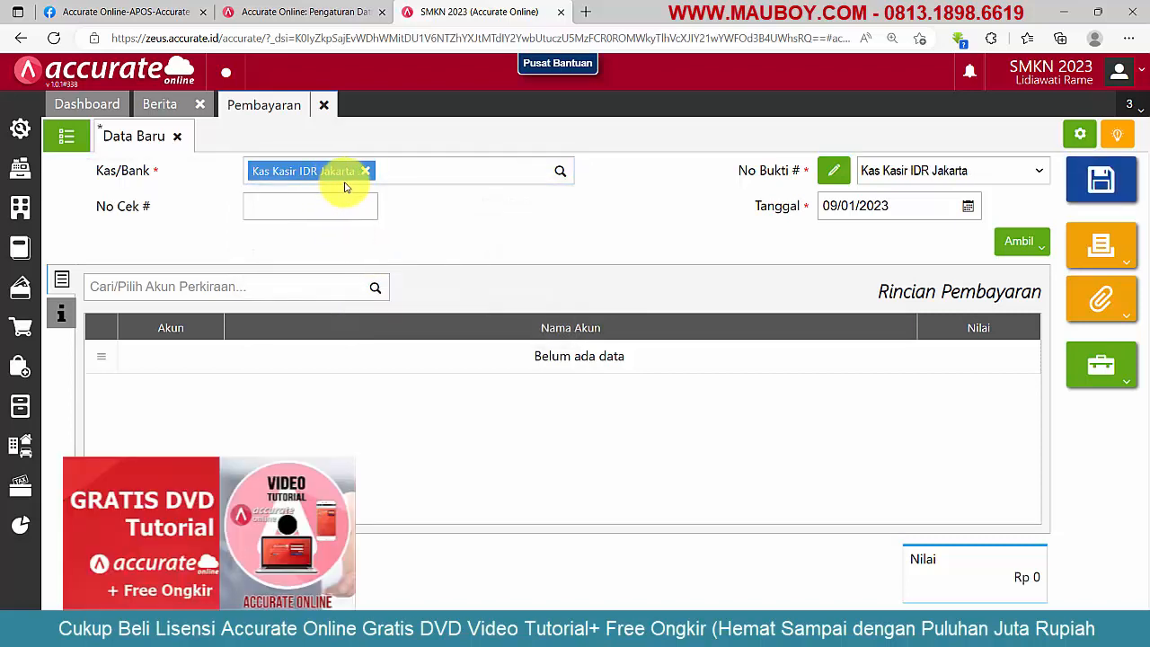
left_click(967, 206)
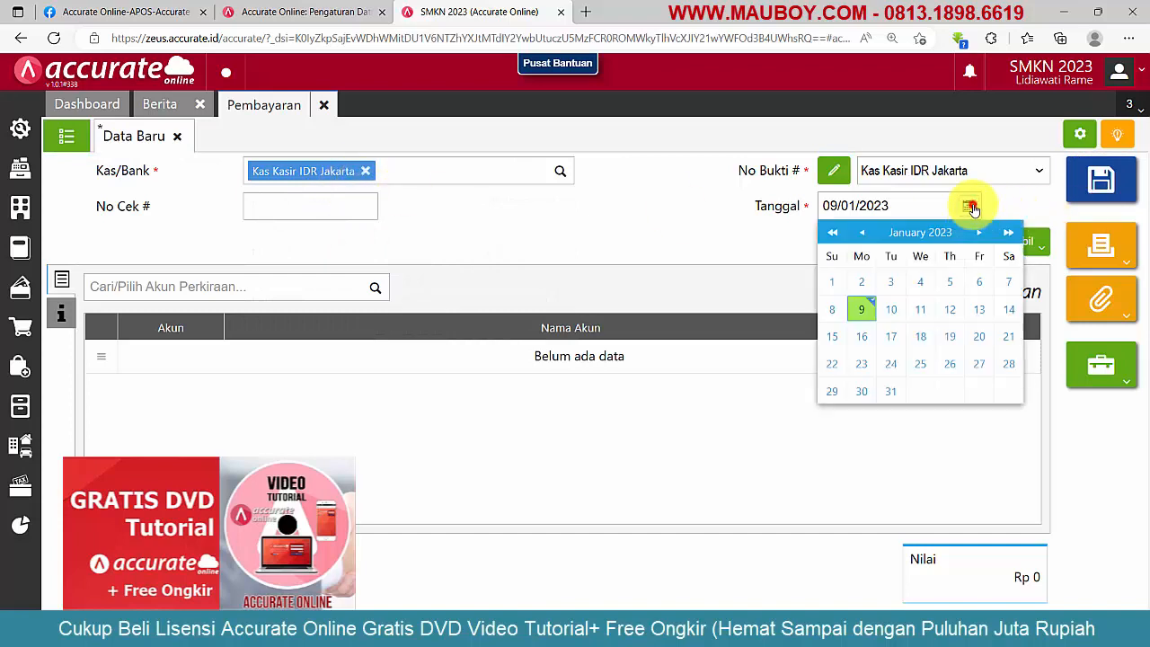
left_click(1004, 289)
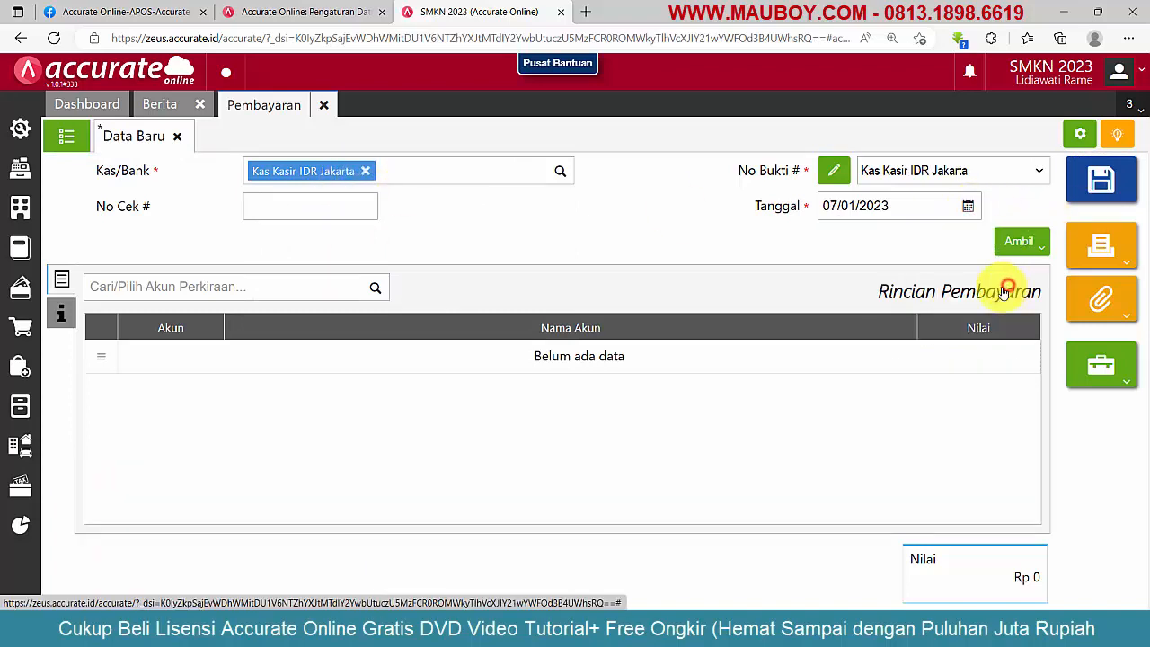
Add an ATK Dibayar Dimuka line of Rp 5.000.000 to the payment, taking the stationery amount from the Facebook post
left_click(336, 288)
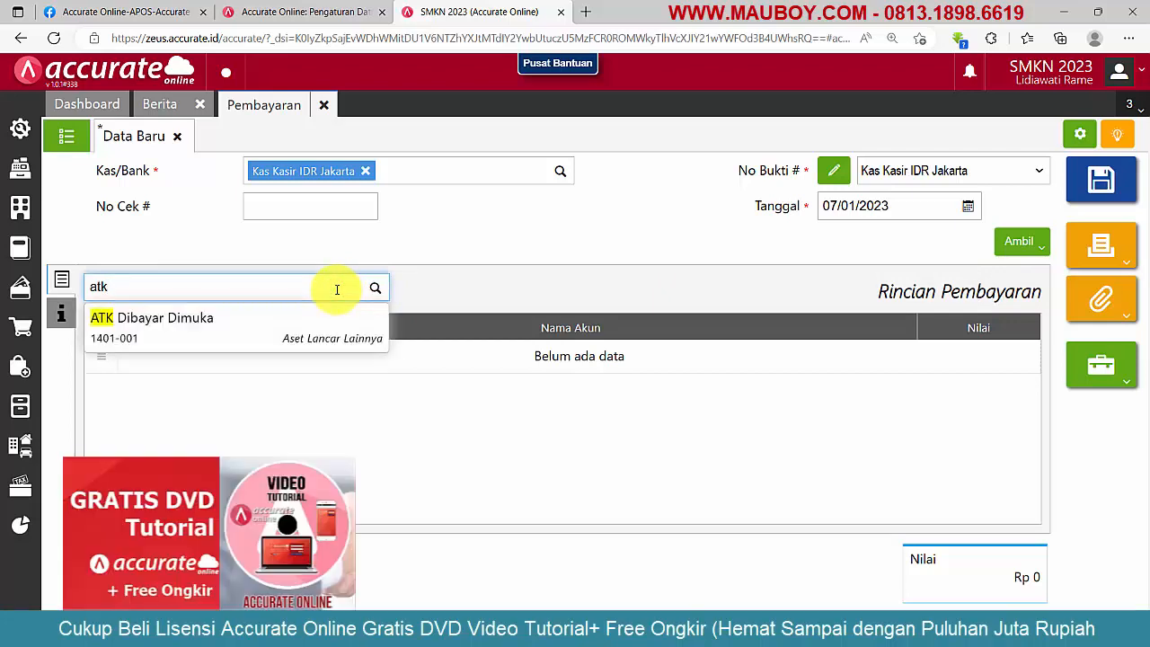
left_click(321, 318)
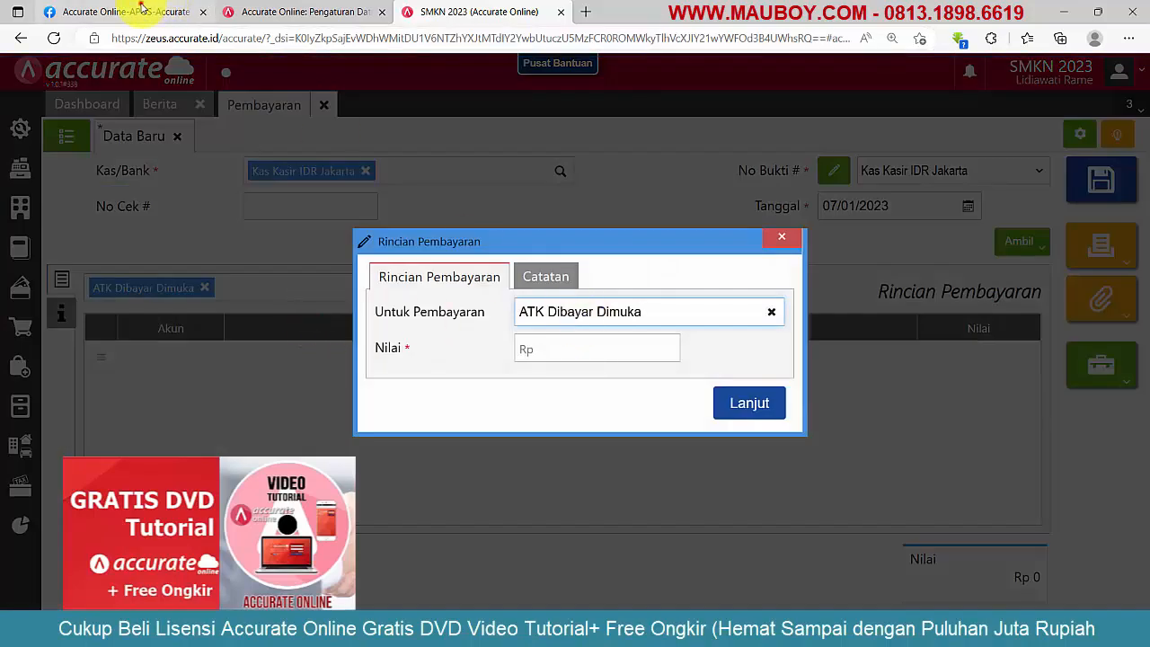
left_click(149, 12)
double_click(674, 333)
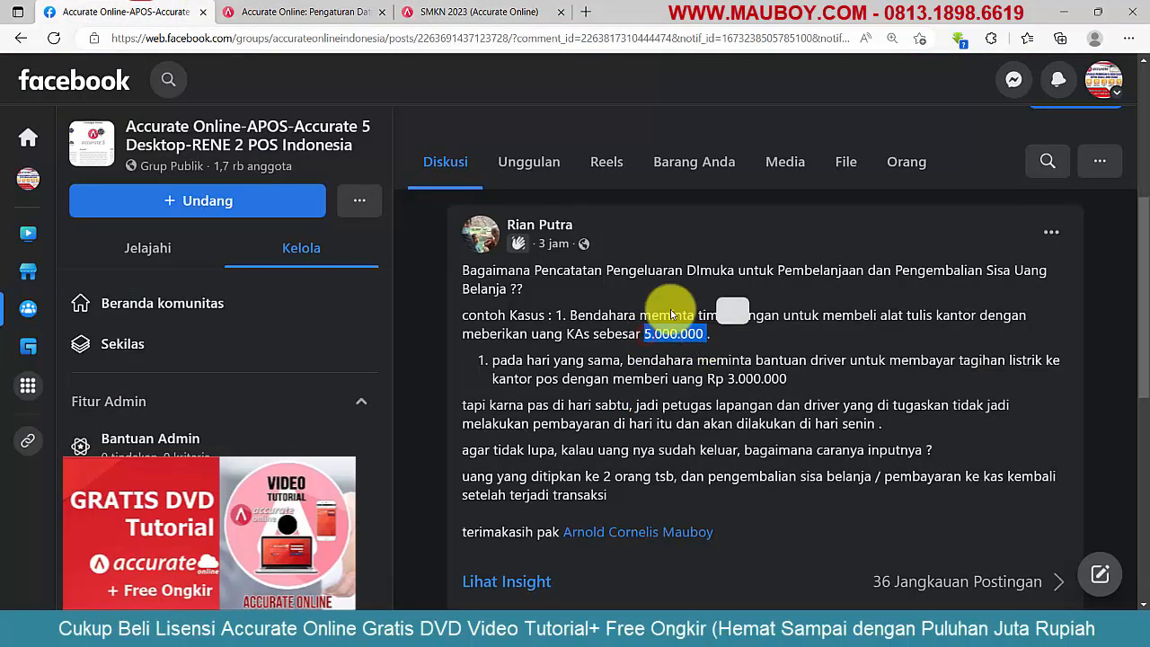
left_click(490, 12)
left_click(585, 351)
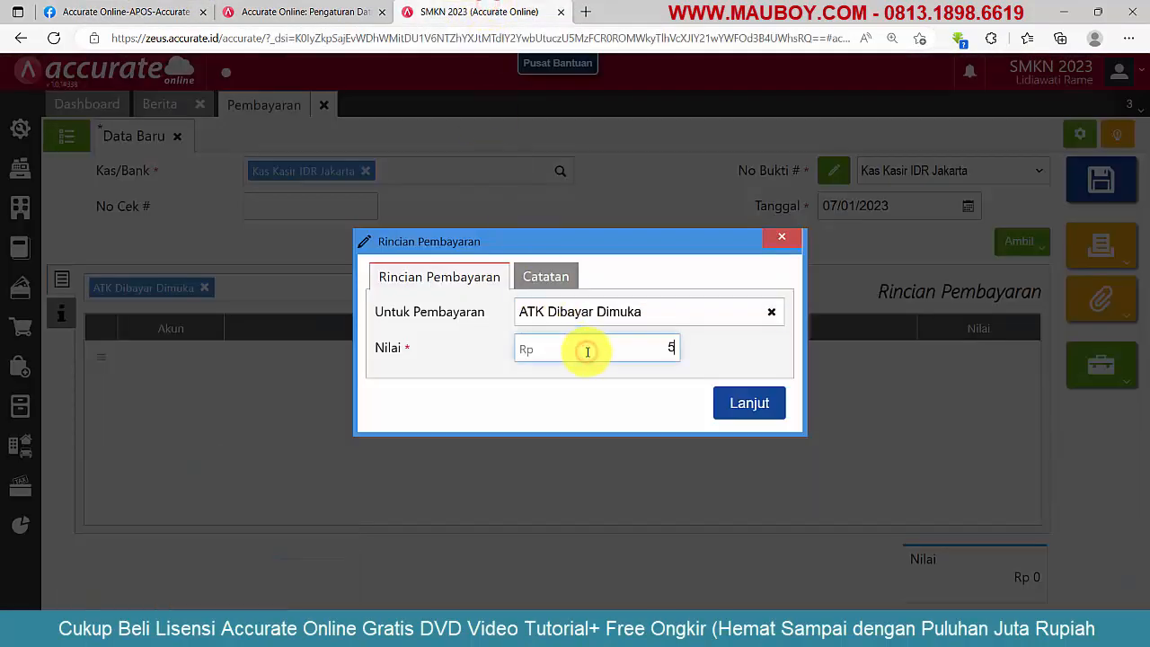
type("5.000.000")
left_click(749, 402)
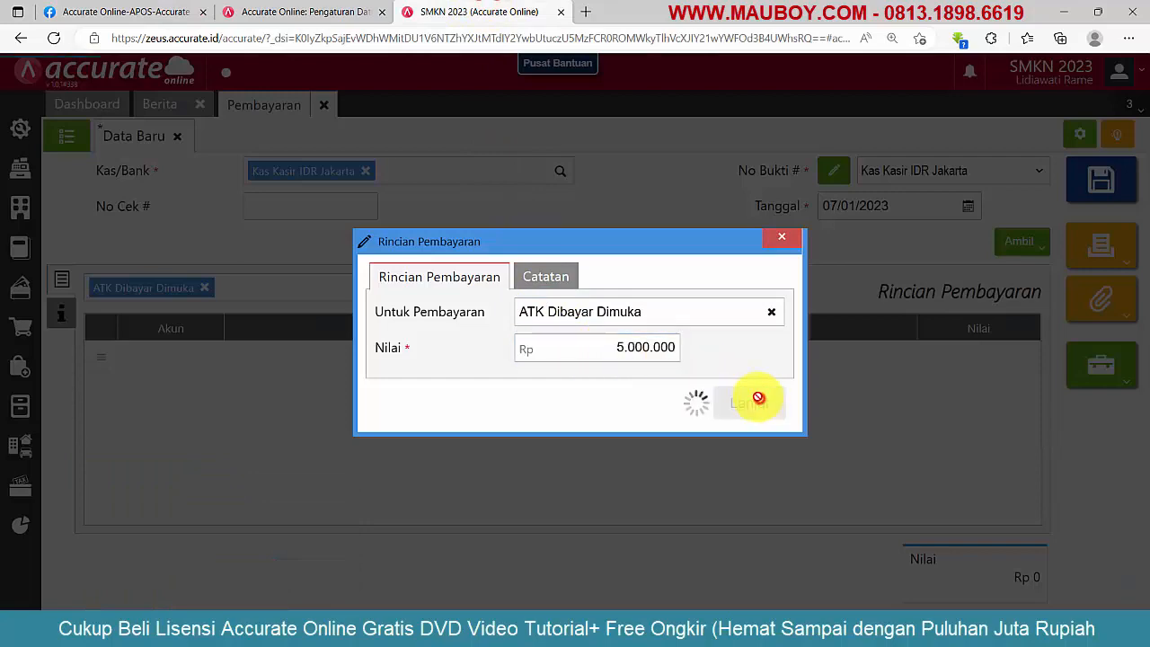
Add the note "Titip ke orang lapangan" with the field worker's name in parentheses to the ATK Dibayar Dimuka line
left_click(529, 370)
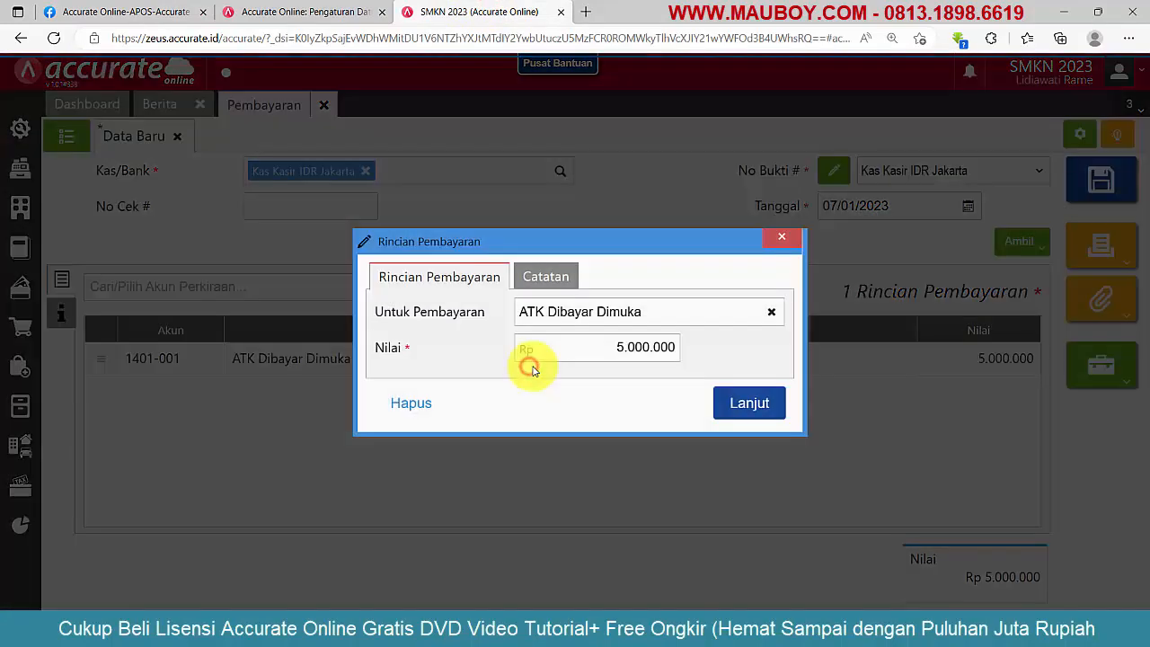
left_click(546, 276)
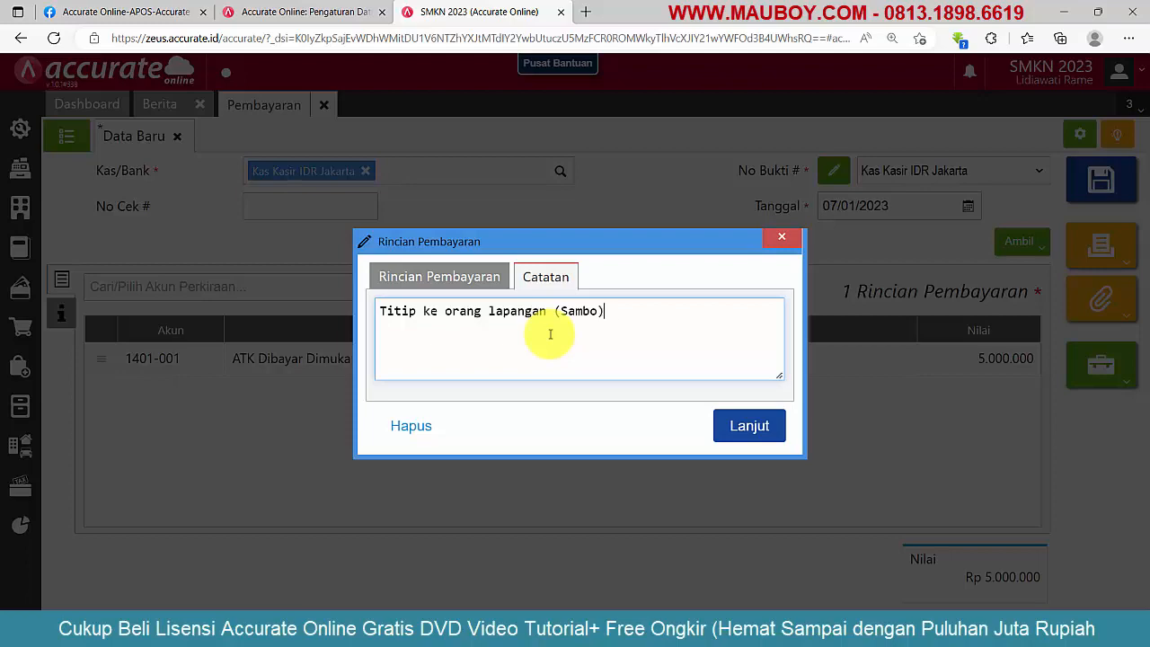
type("Titip ke orang lapangan (Sambo)")
left_click(742, 426)
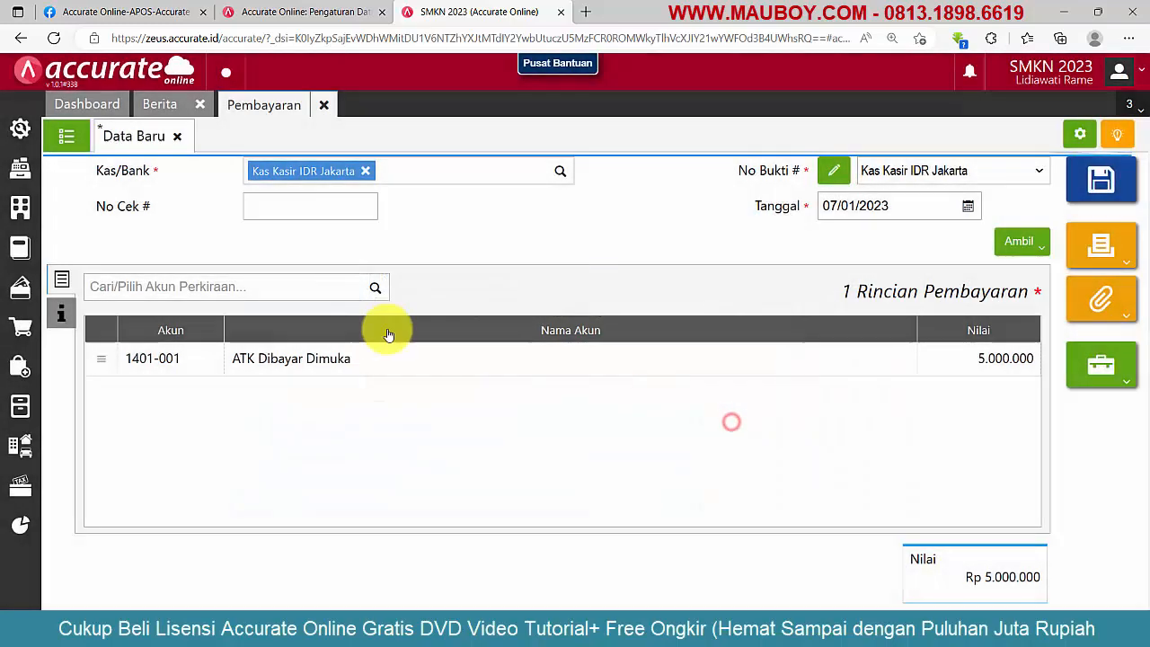
Check the Facebook post for the electricity money given to the driver, dismiss the notification, and return to Accurate Online
left_click(125, 13)
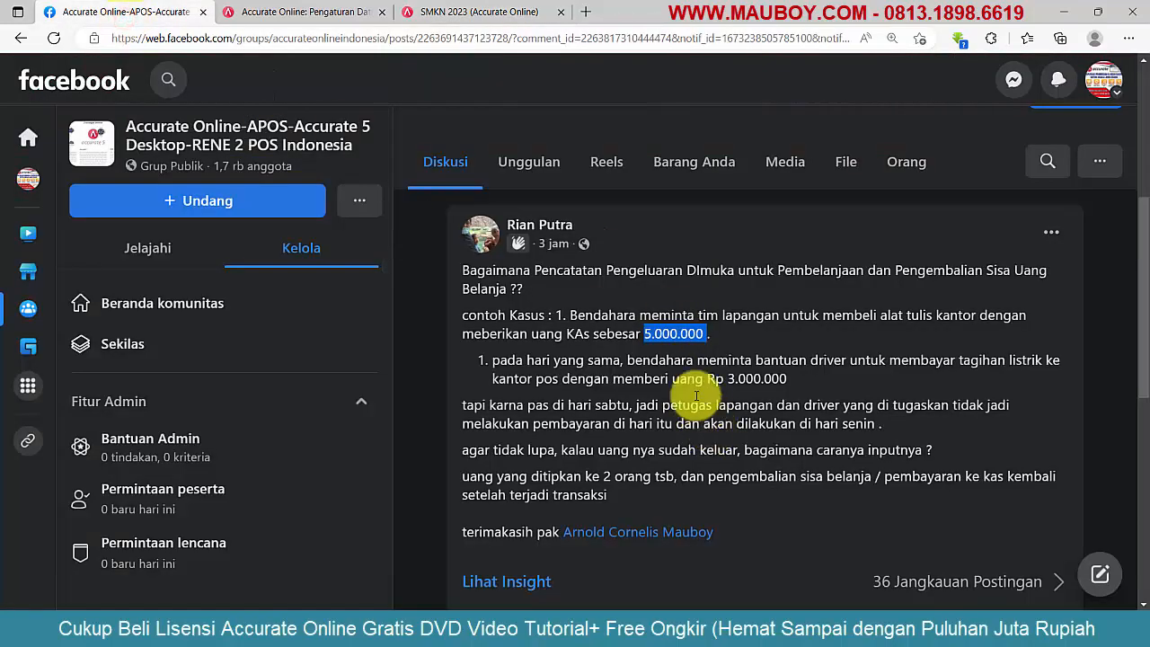
left_click_drag(708, 378, 784, 381)
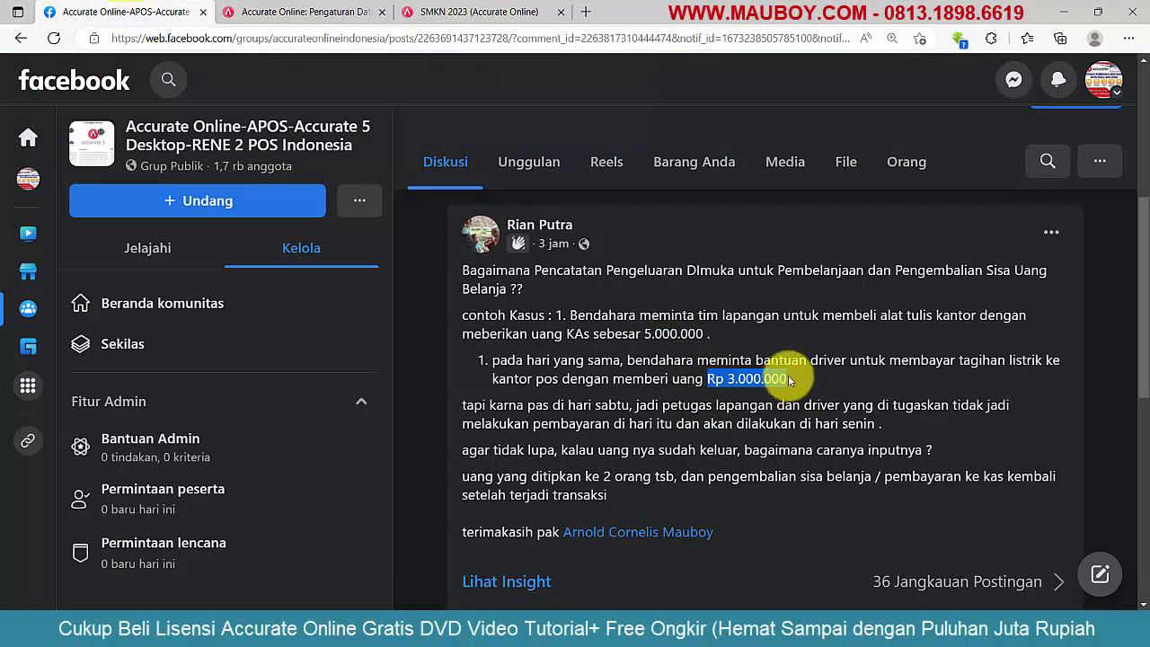
left_click(336, 12)
left_click(427, 13)
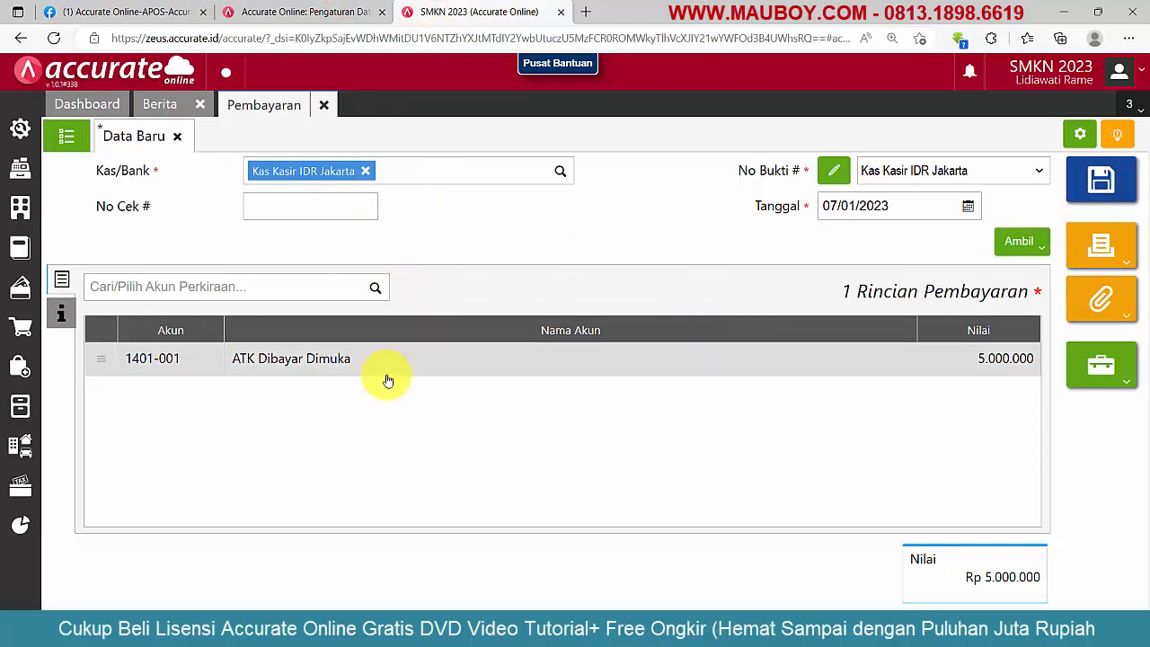
left_click(270, 286)
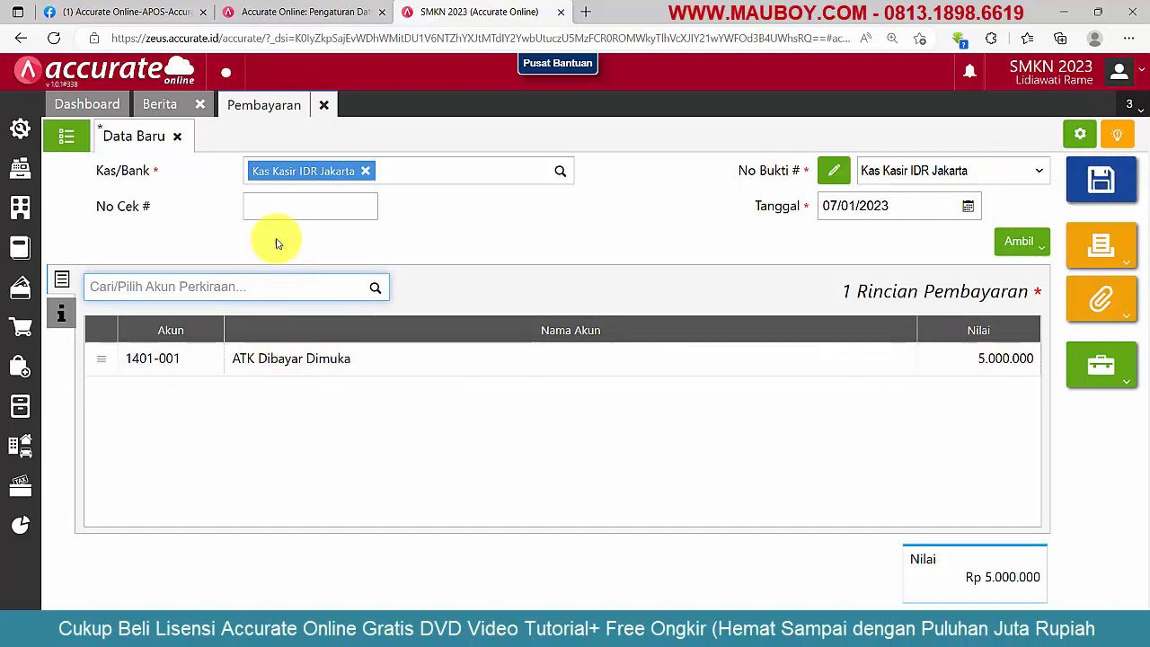
left_click(143, 11)
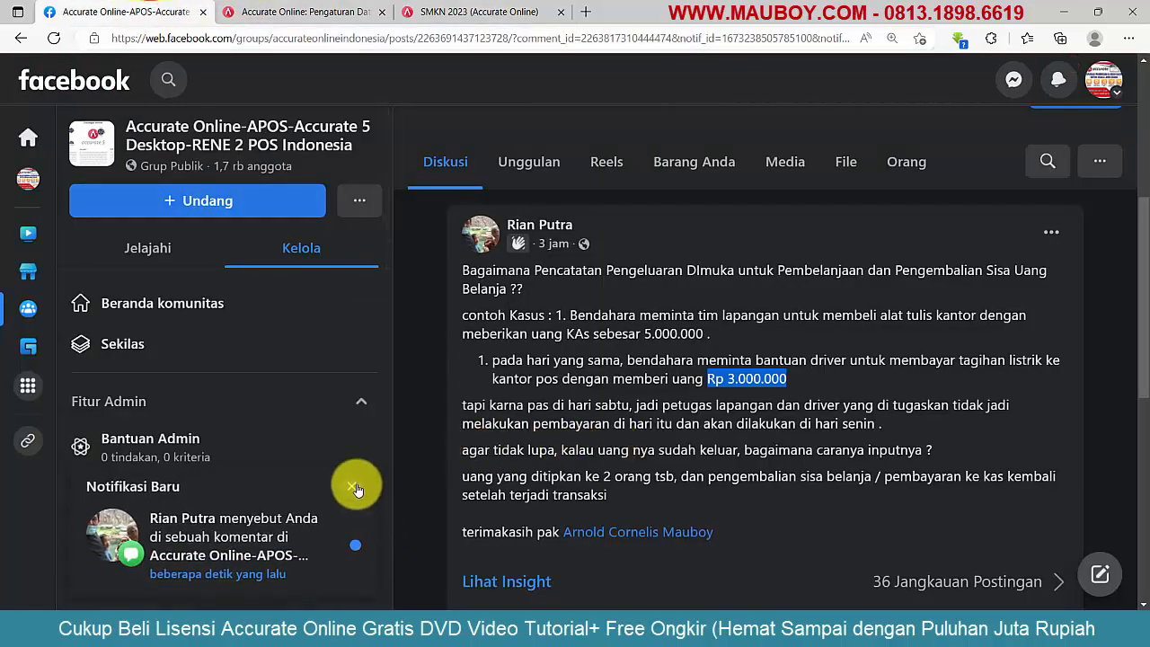
left_click(352, 486)
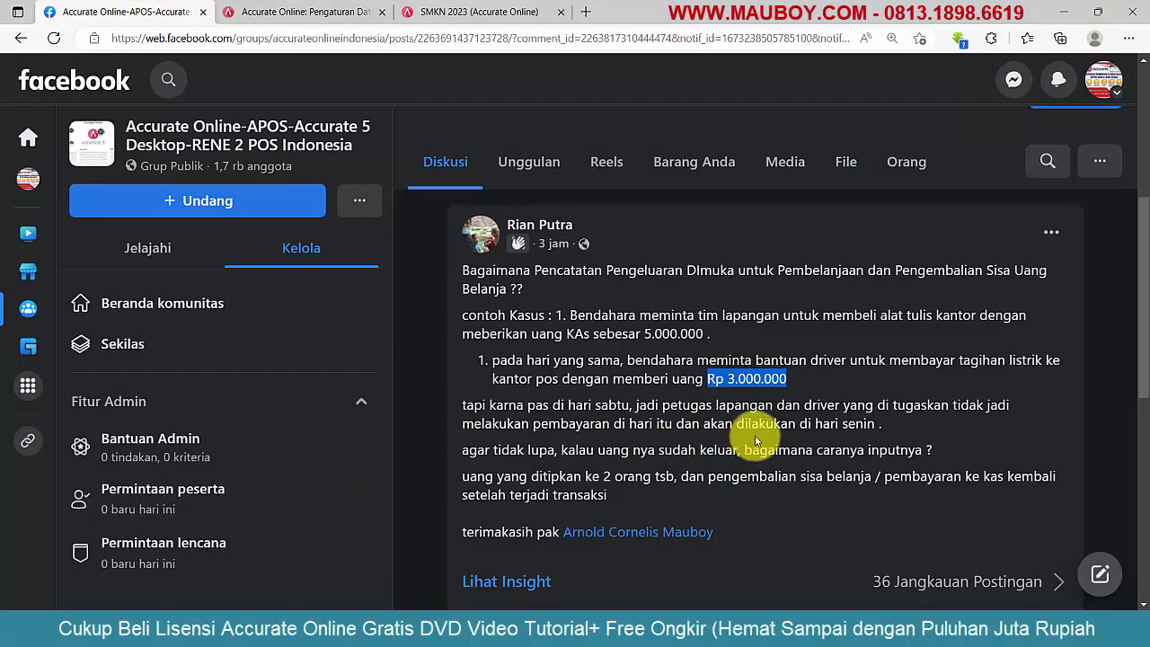
left_click(476, 11)
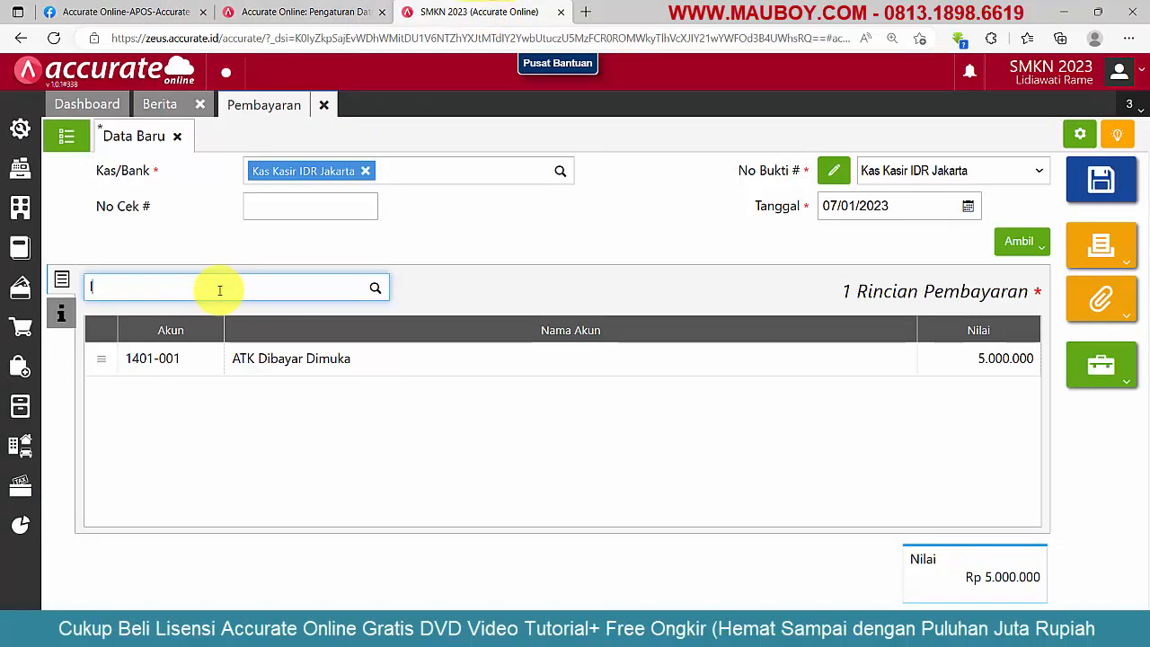
Add a Listrik Dibayar Dimuka line of Rp 3.000.000 to the payment
left_click(219, 290)
type("listrik")
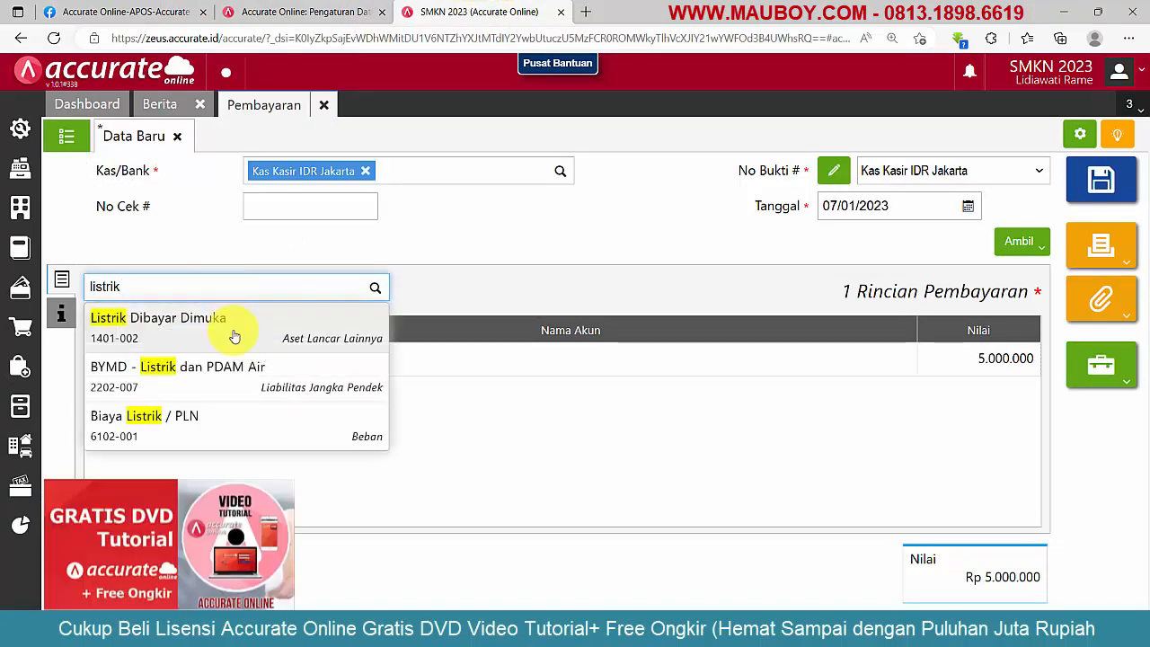
left_click(265, 347)
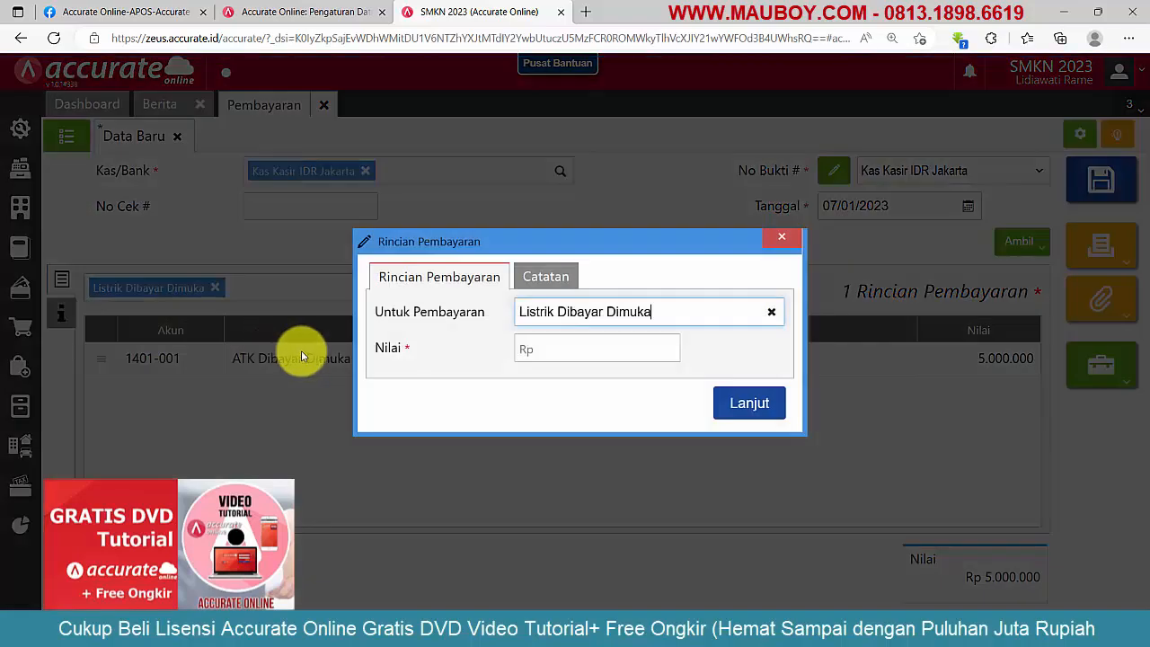
left_click(613, 347)
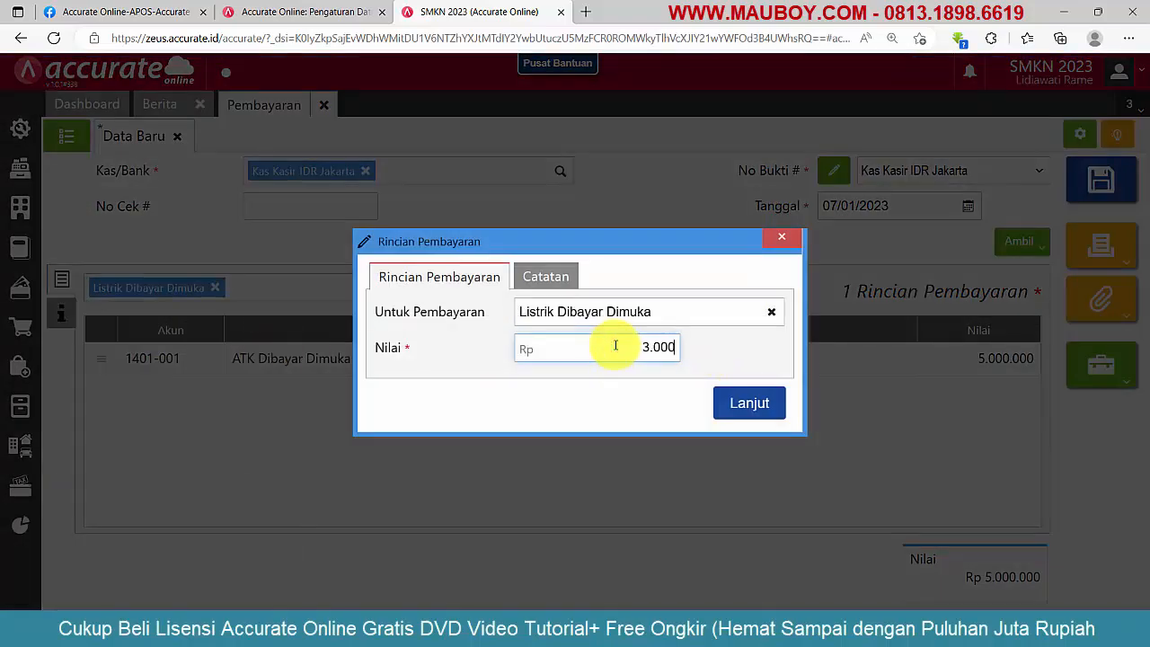
left_click(749, 402)
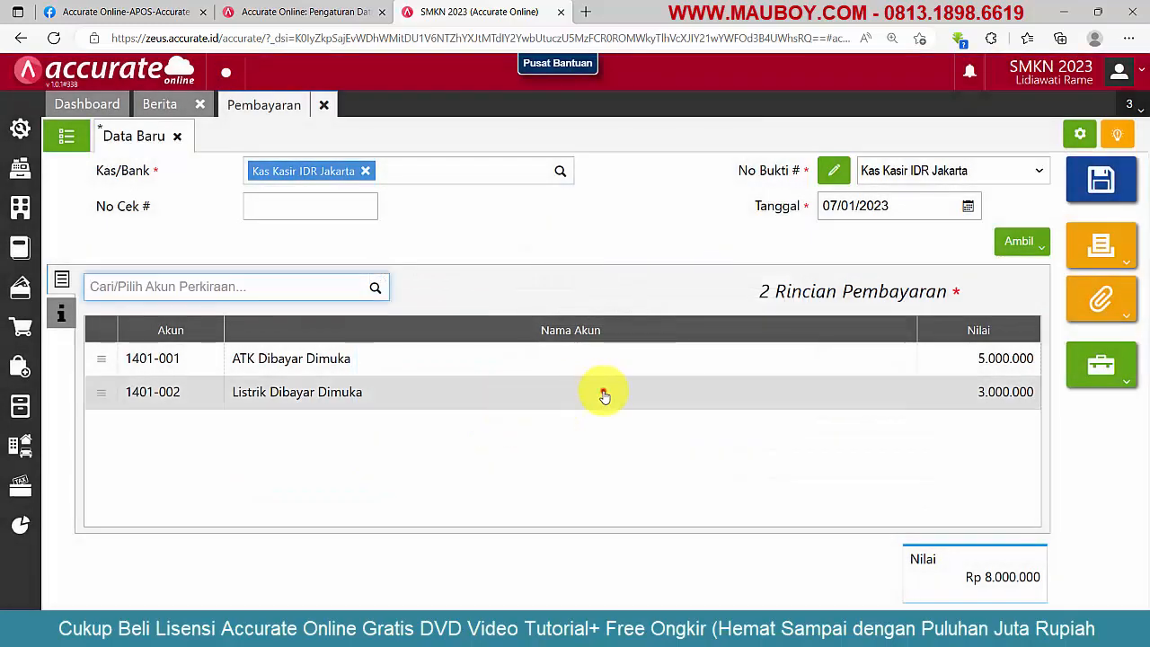
Add the note "Dititip ke Driver" with the driver's name in parentheses to the Listrik Dibayar Dimuka line
left_click(604, 395)
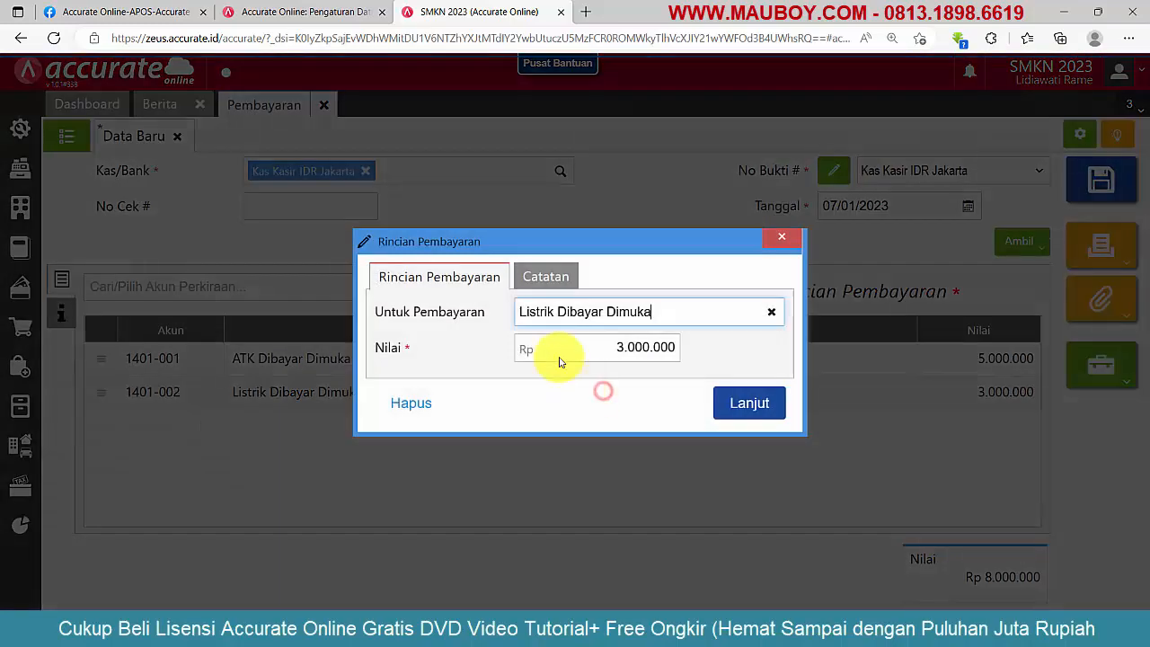
left_click(545, 278)
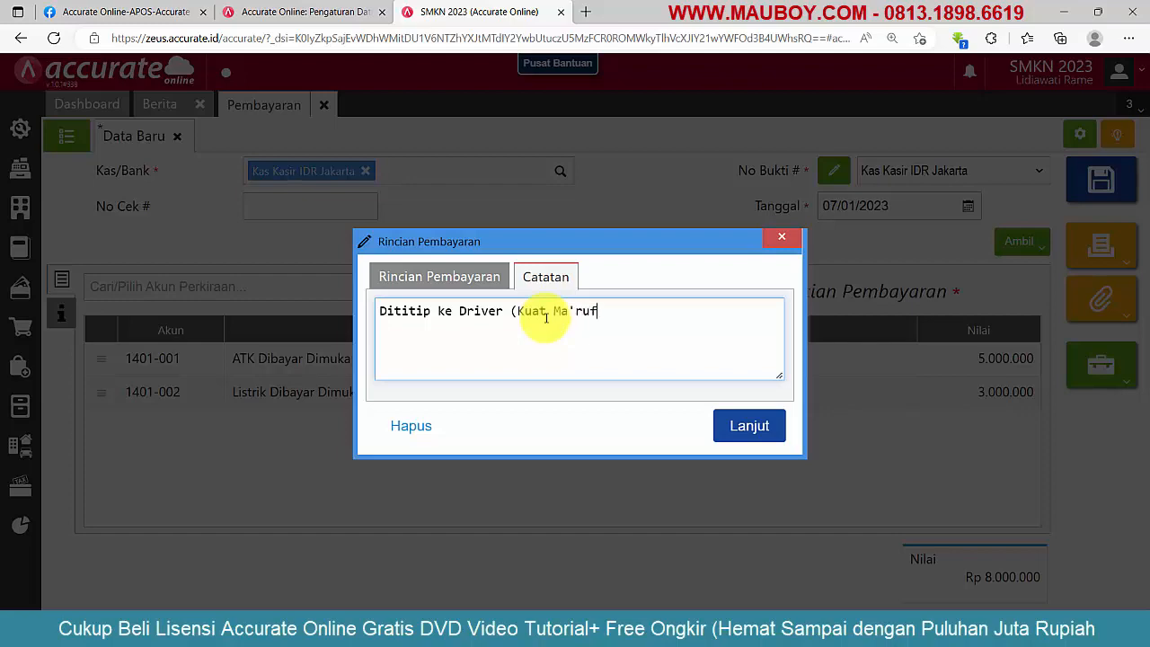
left_click(749, 426)
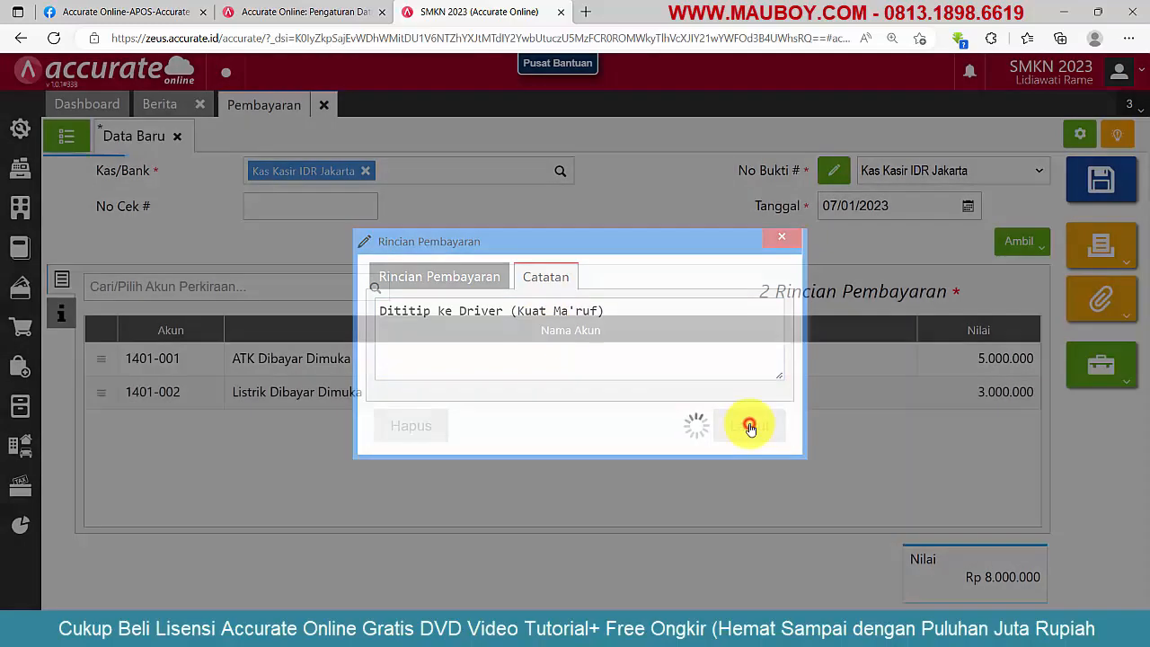
Fill in the payment's Catatan as a deposit for buying ATK and Listrik naming both recipients, and enter them under Penerima
left_click(62, 314)
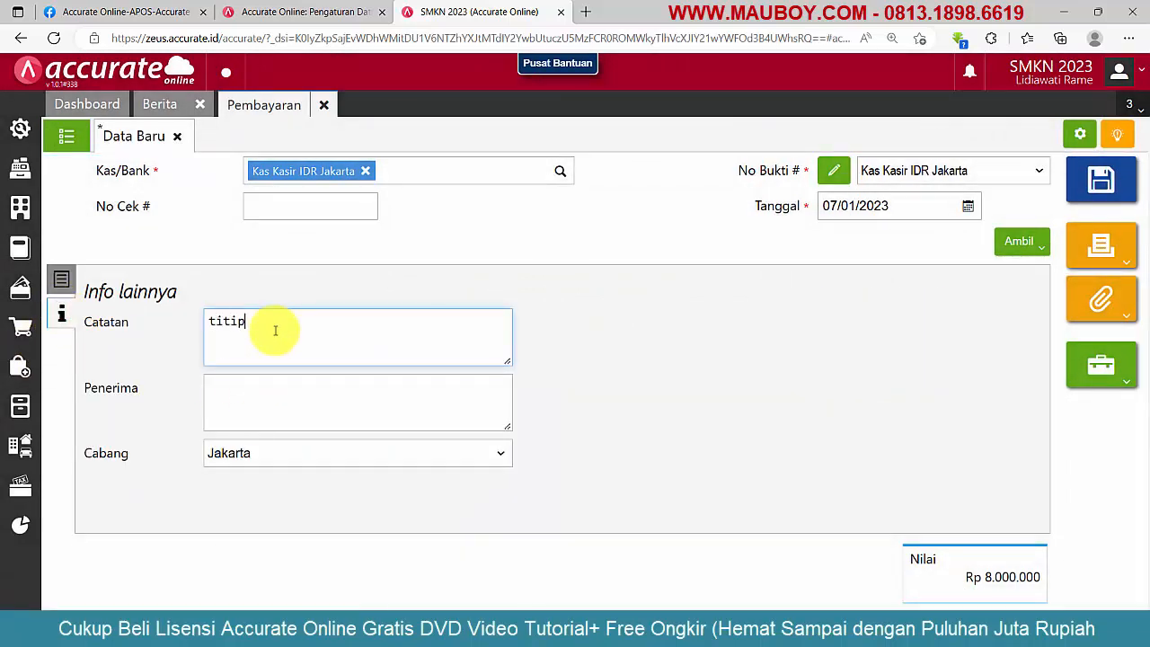
type("titipan bayar")
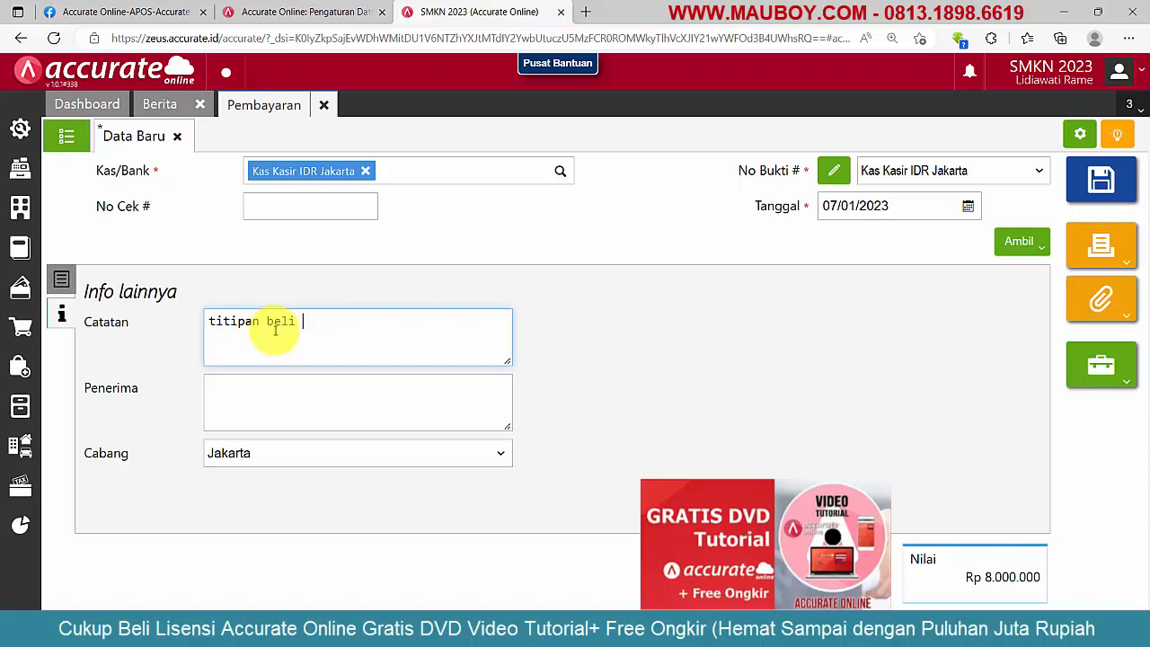
type(" ATK ke Sambo dan Listrik ke Kuat Maruf")
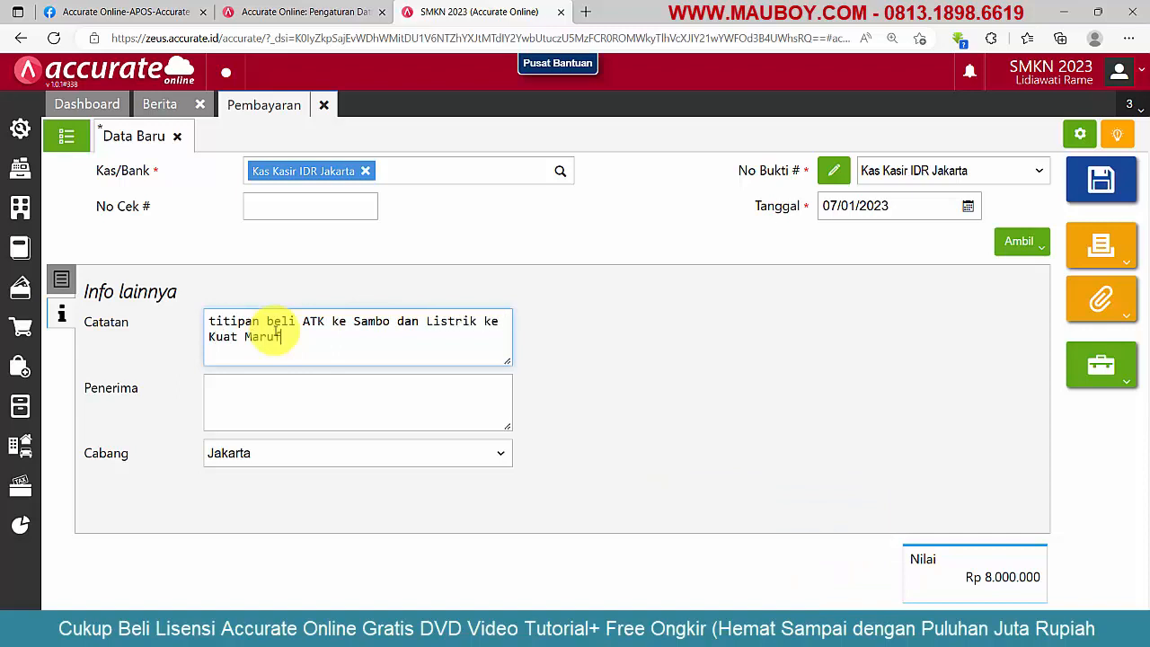
key("Tab")
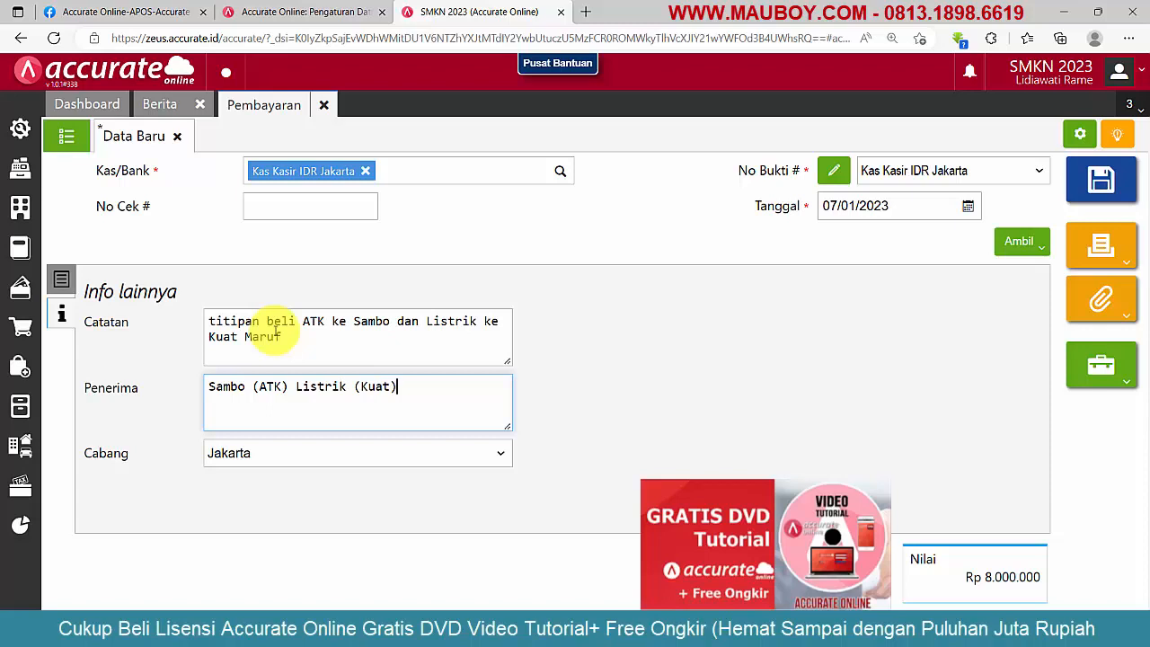
Check the payment's total against the amounts in the Facebook post, recheck its date, and save the payment
left_click(61, 279)
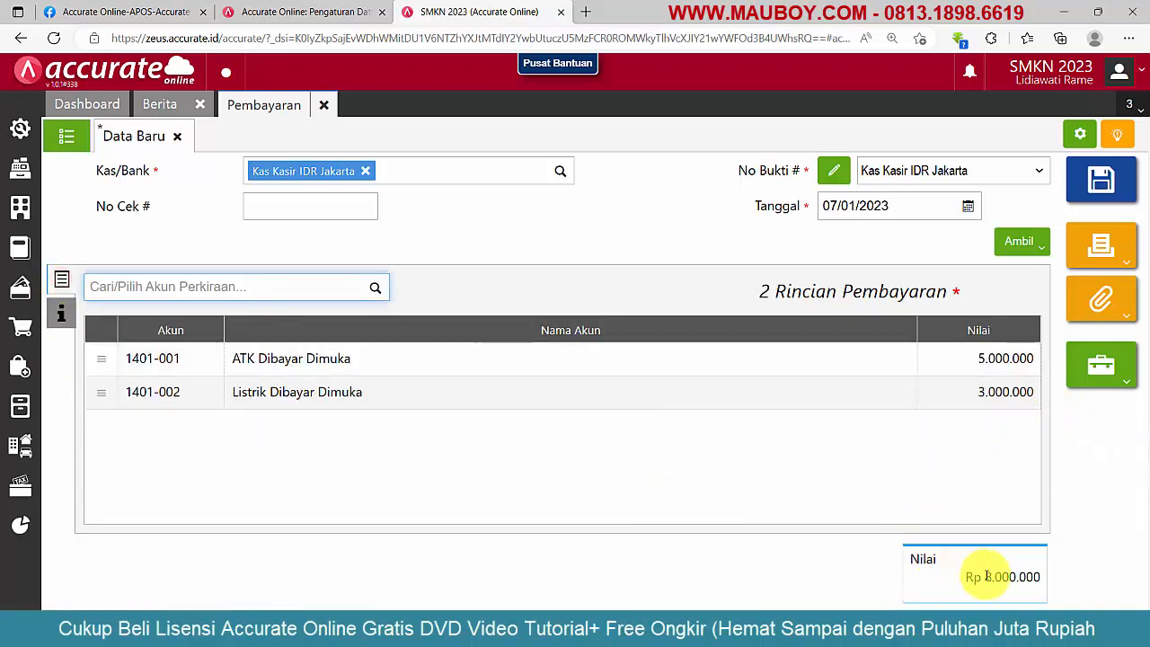
left_click_drag(985, 575, 1037, 572)
left_click(128, 12)
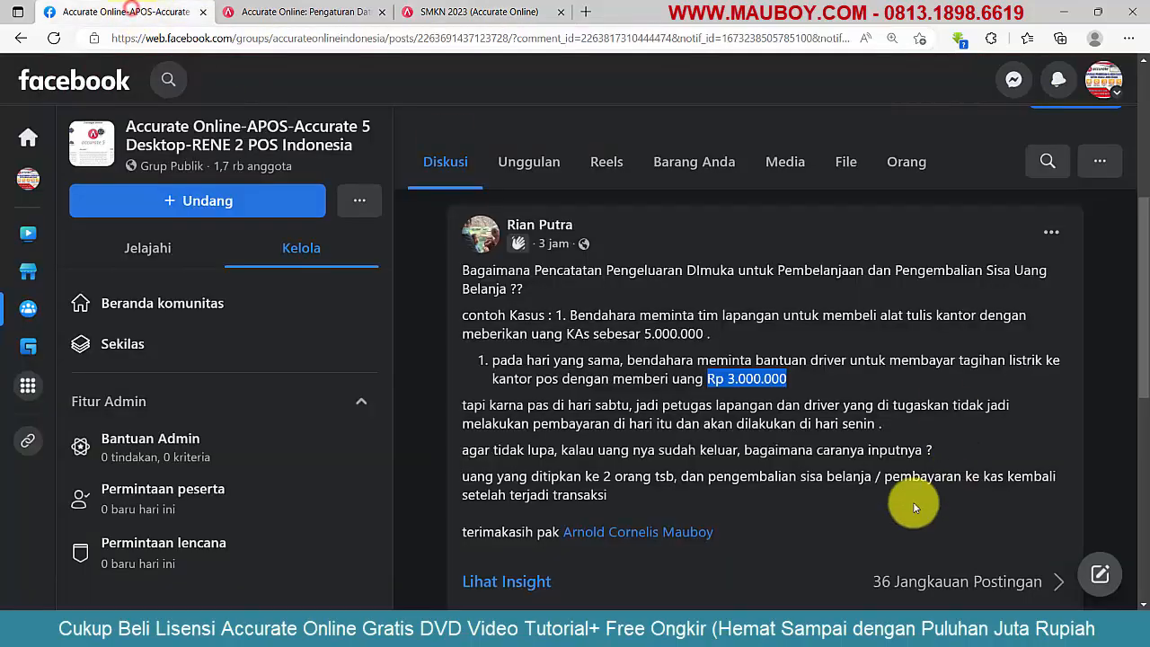
left_click_drag(652, 333, 787, 379)
left_click(314, 12)
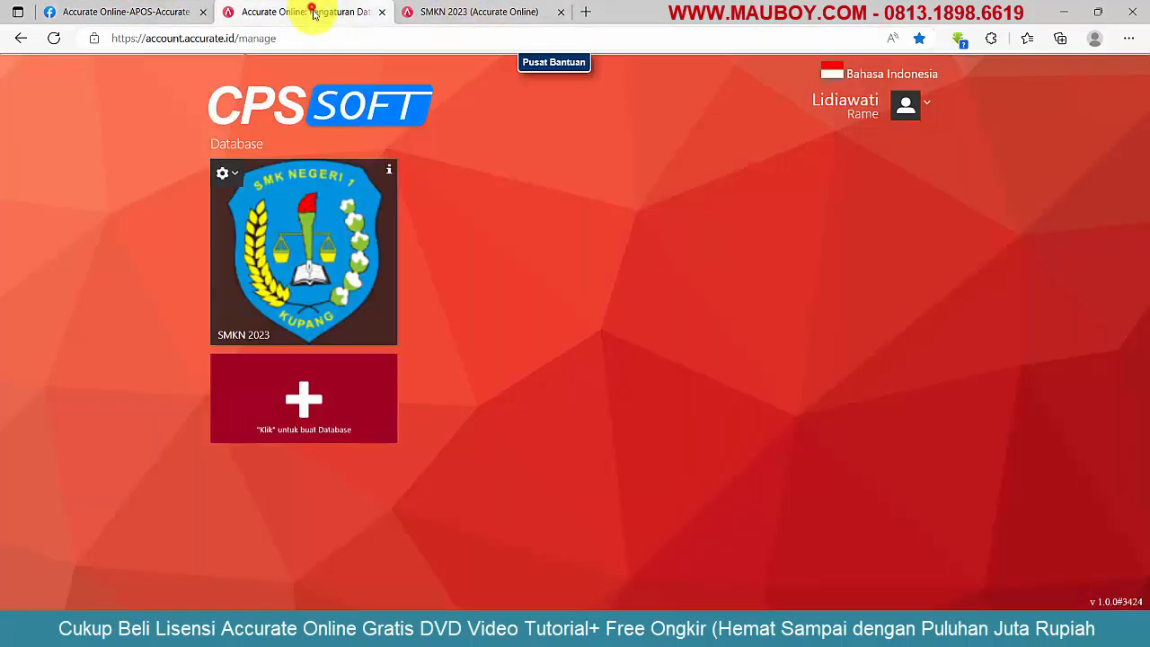
left_click(508, 16)
left_click_drag(893, 205, 800, 206)
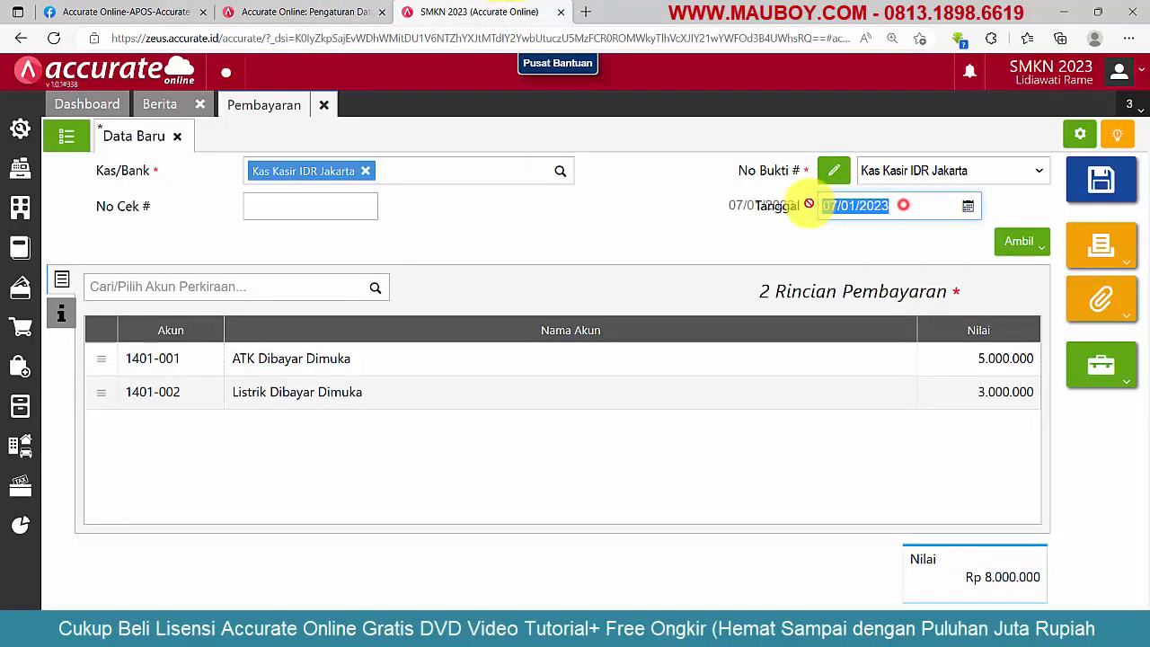
left_click(1103, 247)
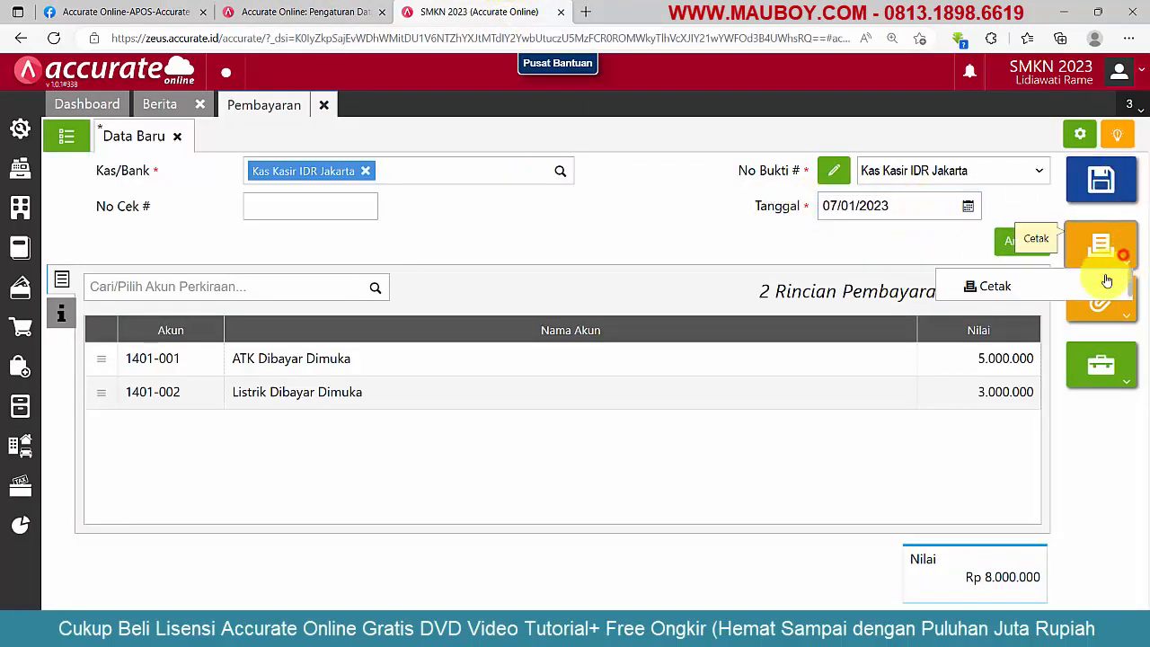
left_click(1108, 195)
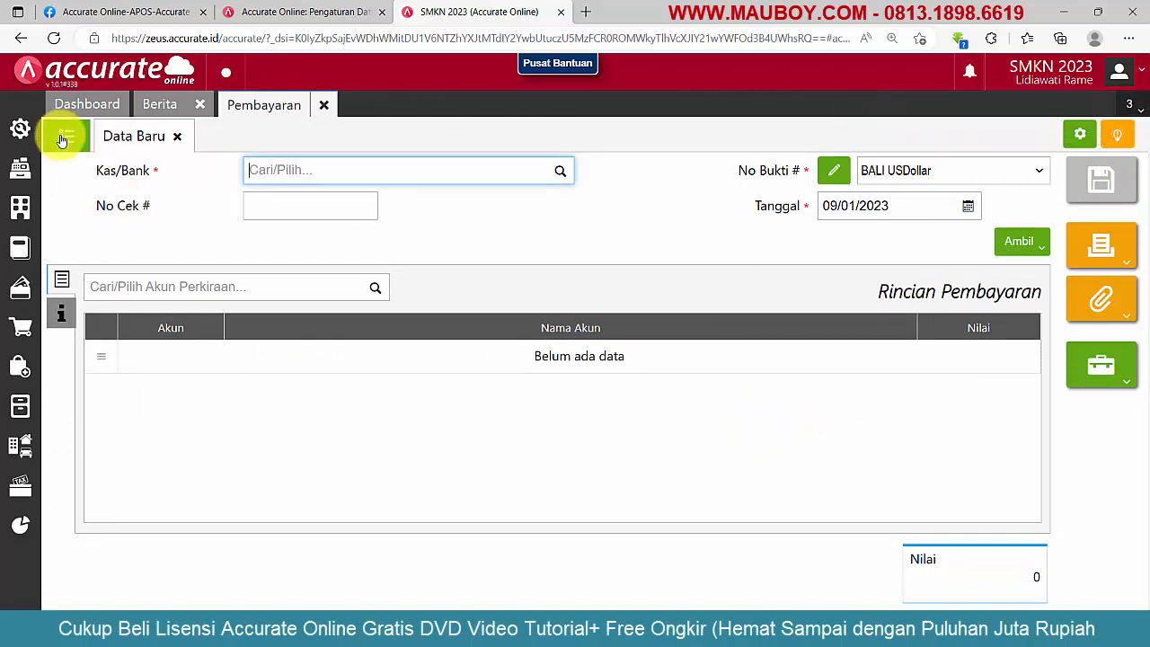
Open the saved stationery and electricity payment from the Pembayaran list and preview its printed voucher
left_click(66, 139)
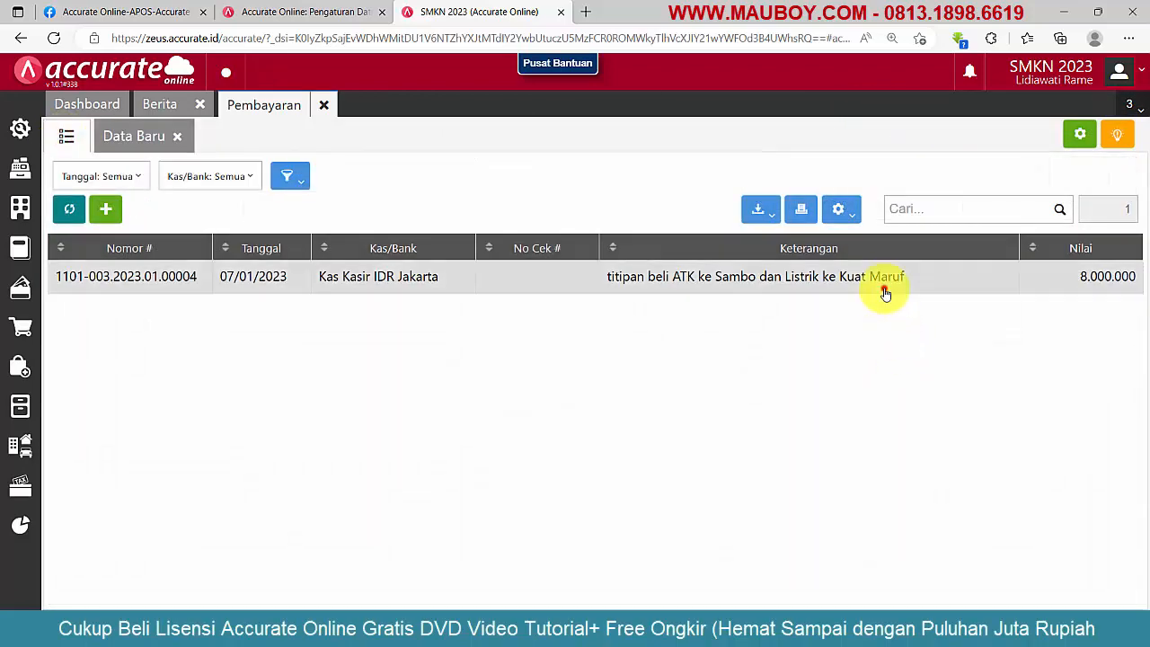
left_click(884, 293)
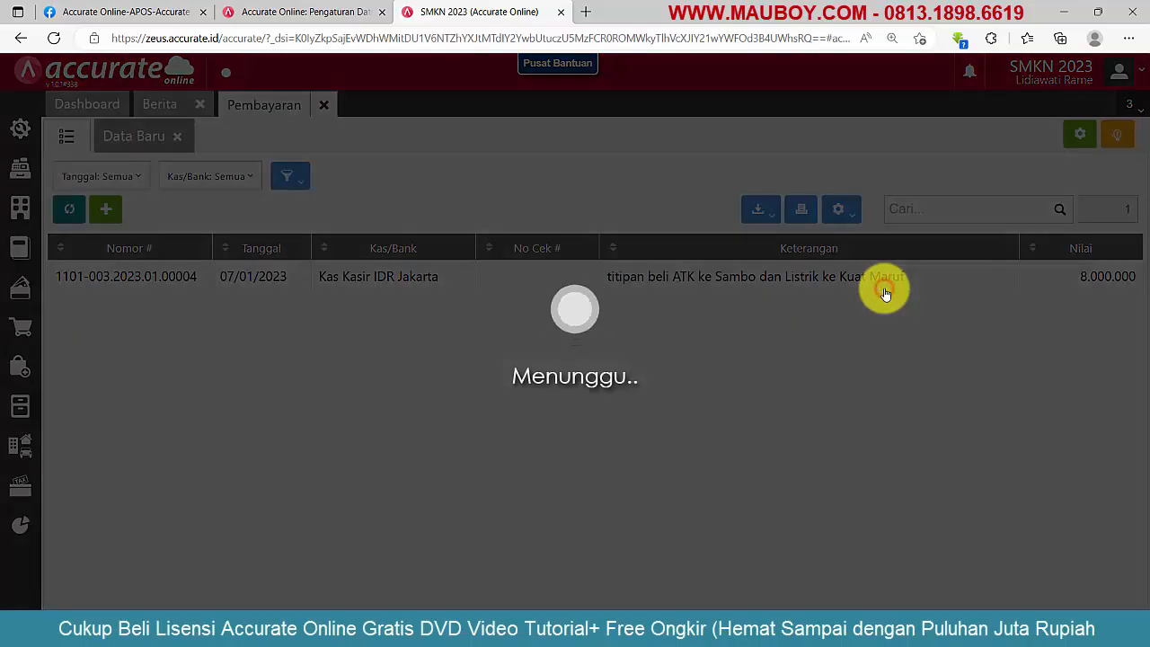
mouse_move(1090, 264)
left_click(1035, 289)
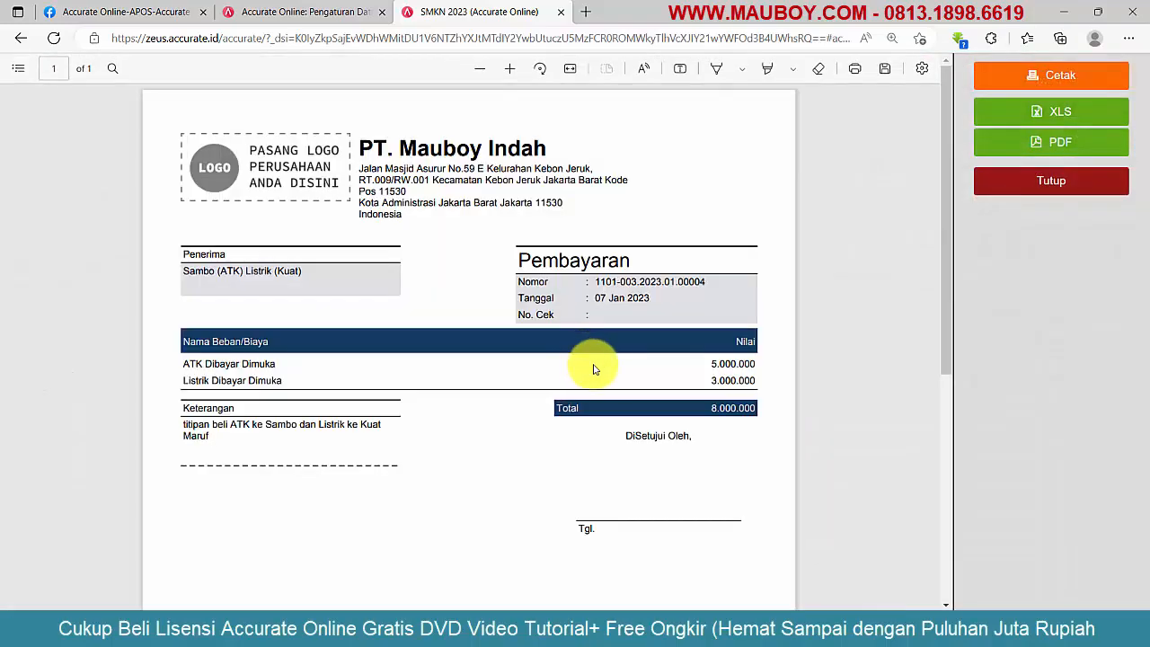
Review the account lines, amounts and Keterangan on the printed Pembayaran voucher and close the preview
scroll(255, 342, "down", 2)
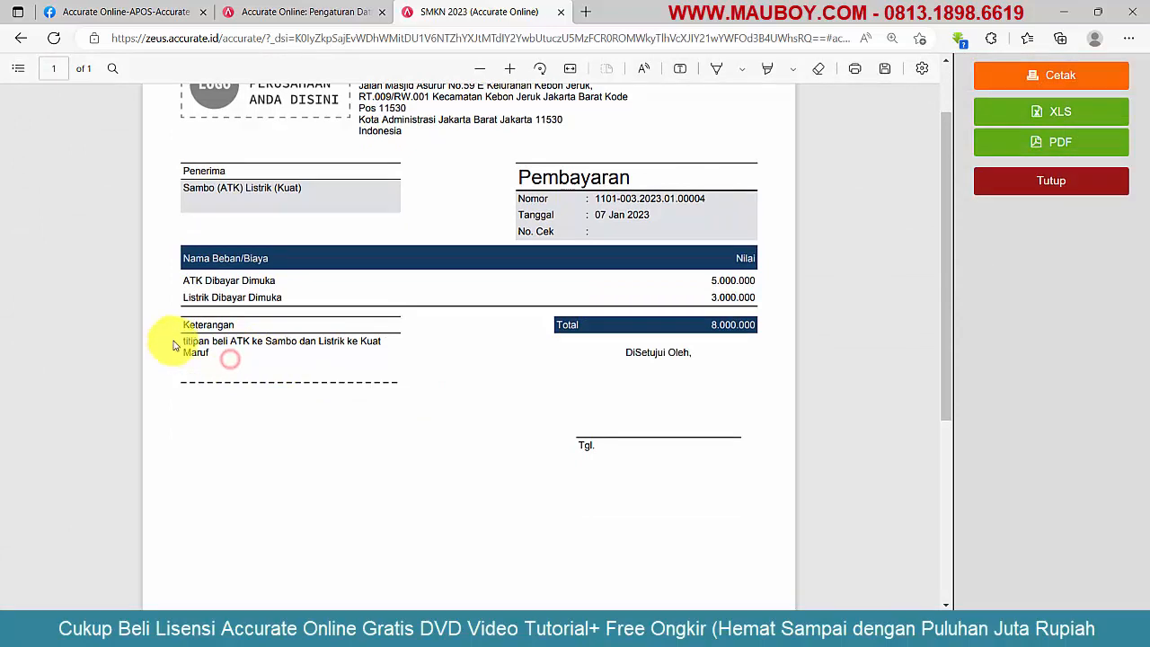
scroll(367, 354, "up", 2)
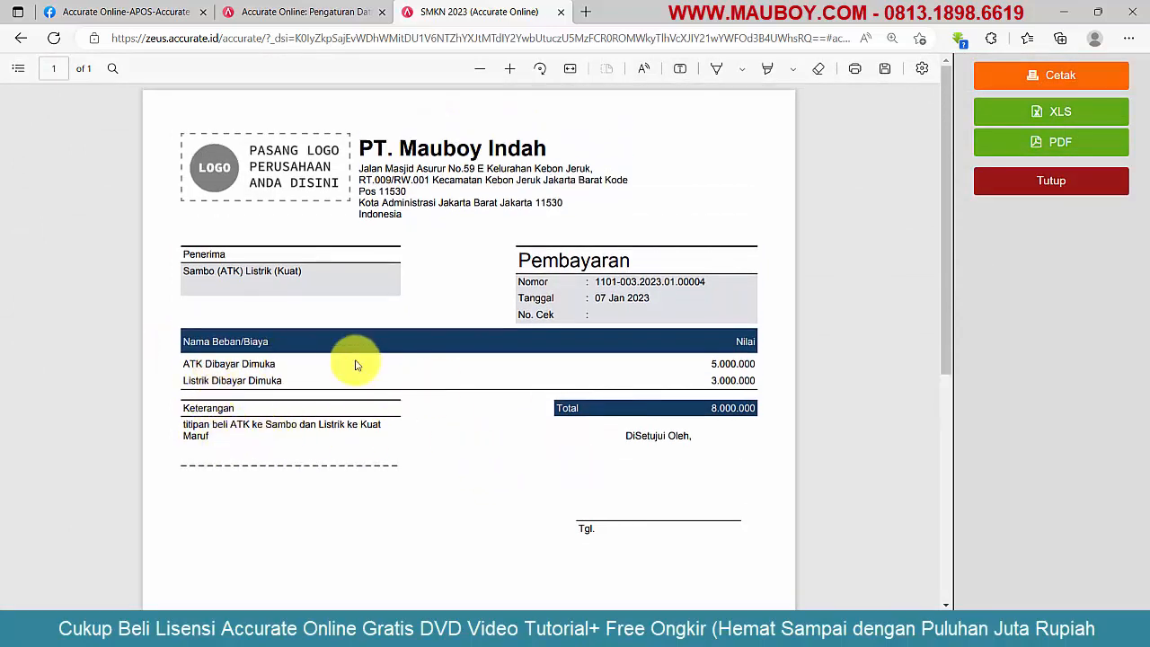
left_click_drag(711, 364, 759, 384)
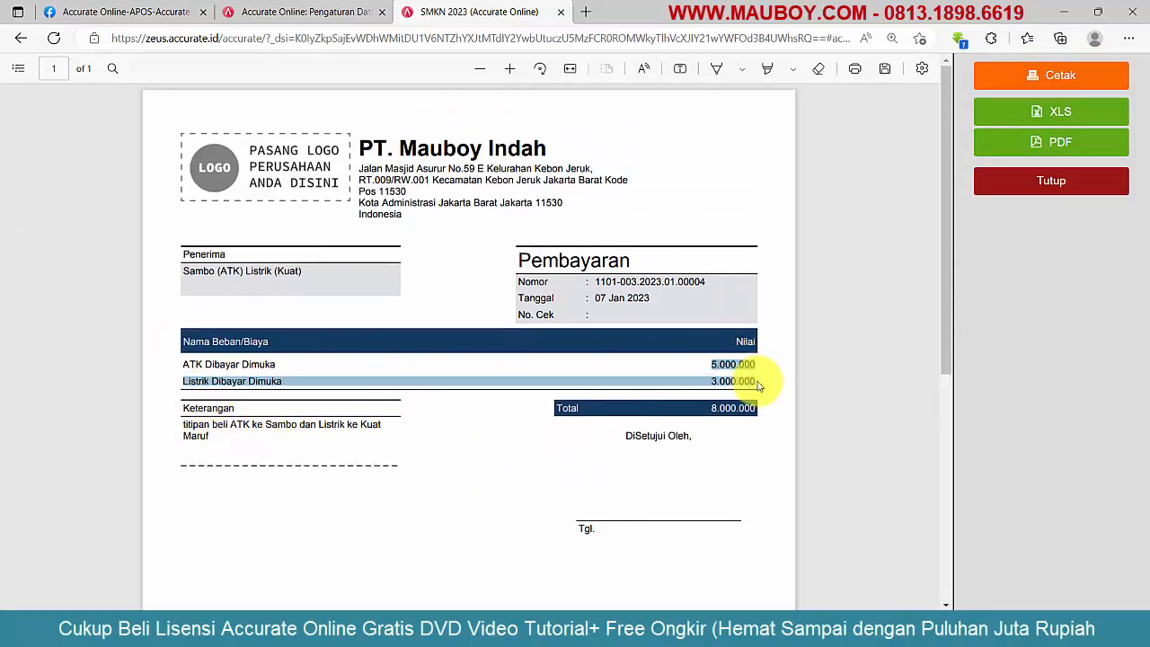
left_click(297, 421)
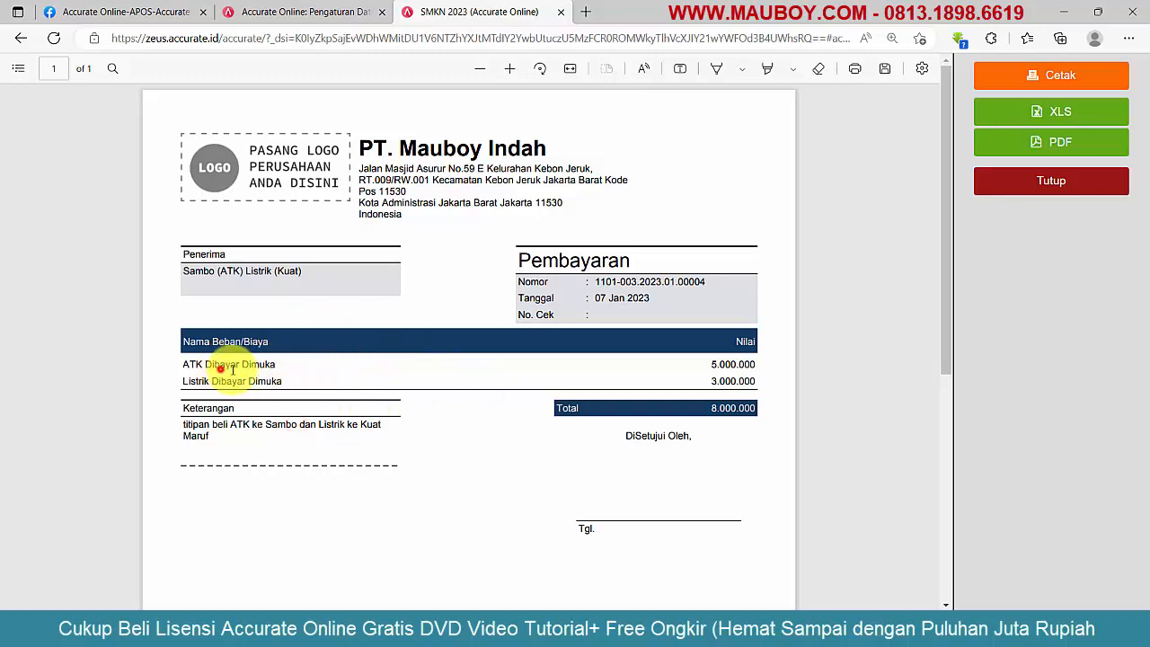
left_click_drag(219, 368, 270, 380)
left_click_drag(266, 424, 316, 424)
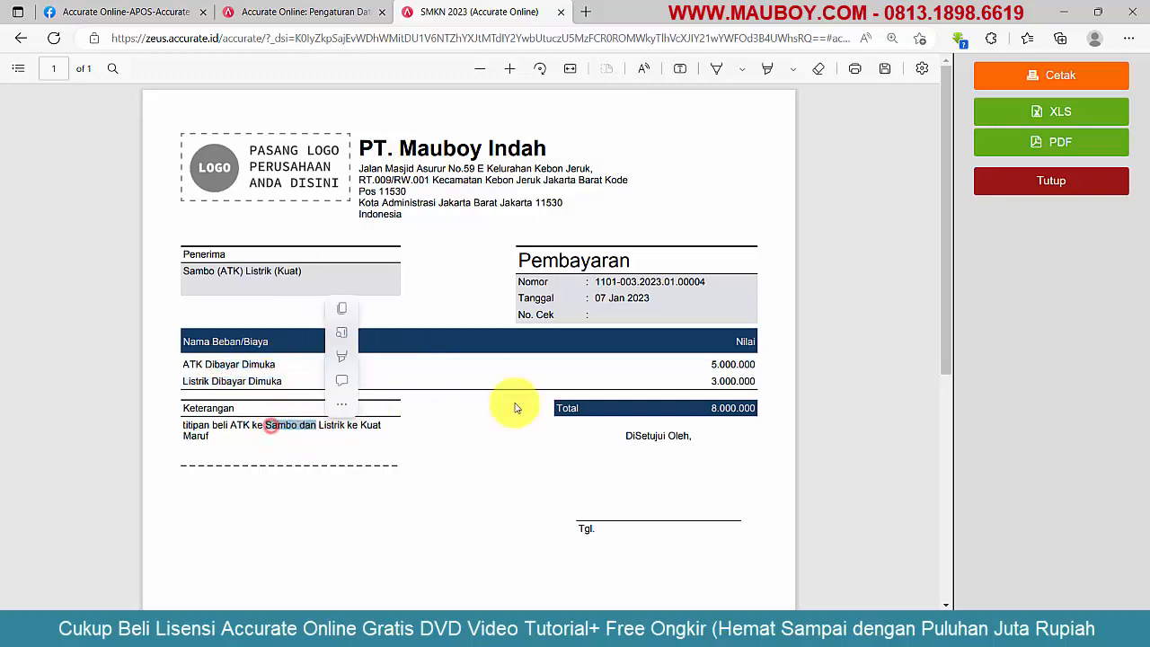
left_click(1037, 183)
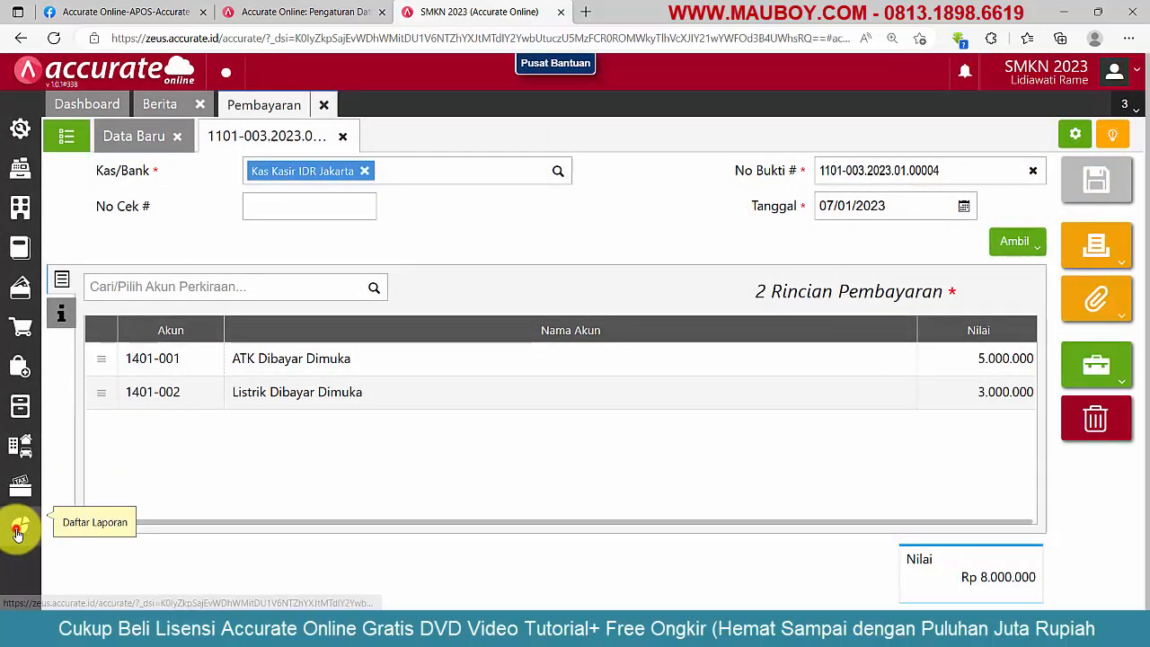
Display the Neraca (Standar) financial report as of 07/01/2023
left_click(18, 533)
left_click(114, 357)
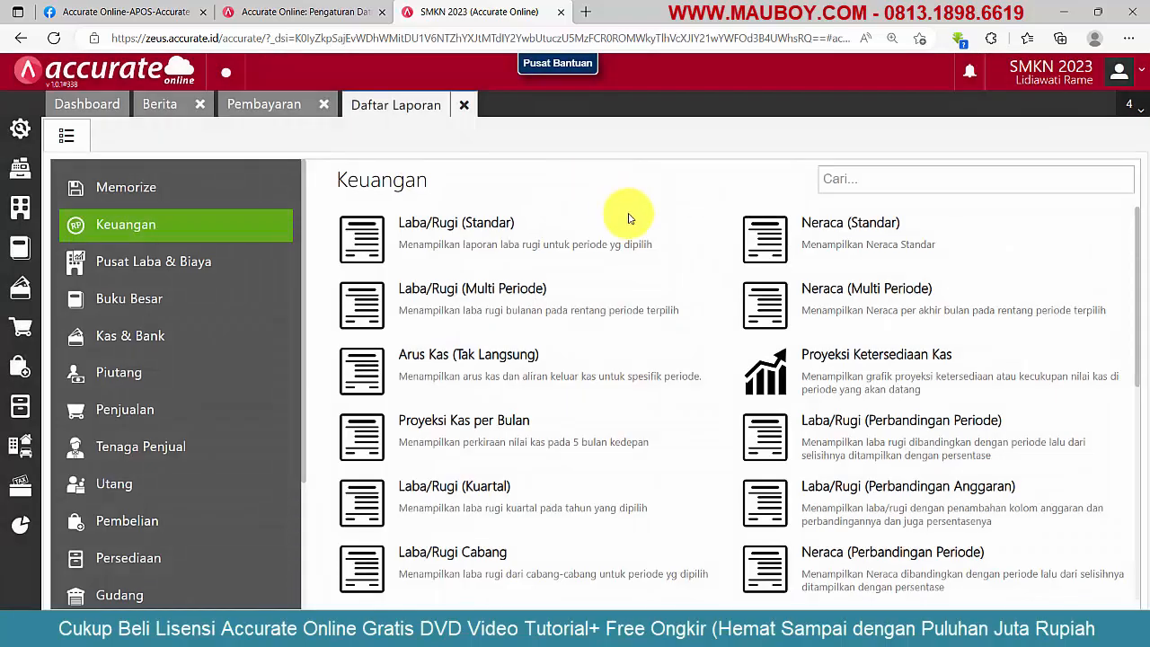
left_click(873, 229)
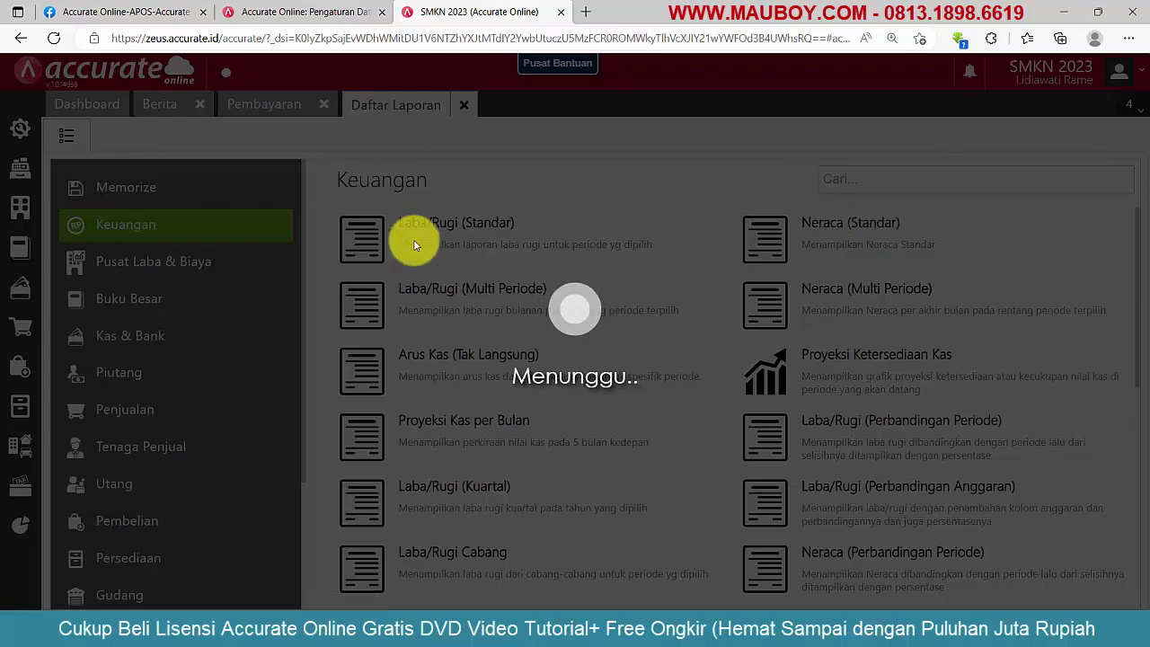
left_click(777, 245)
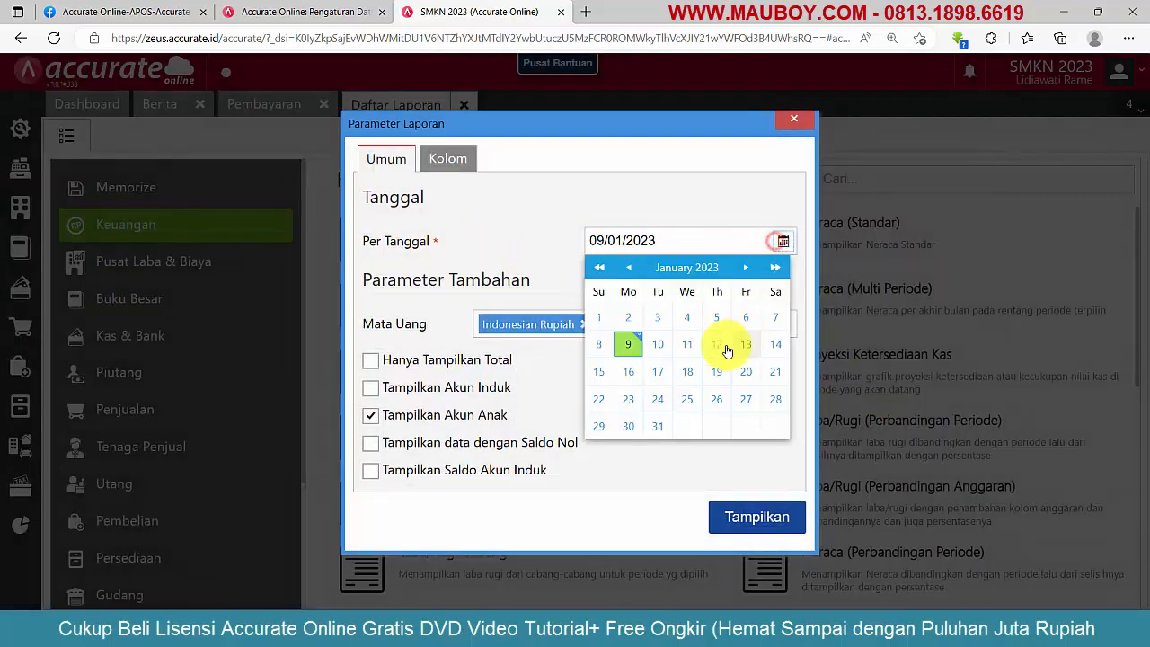
left_click(775, 313)
left_click(768, 518)
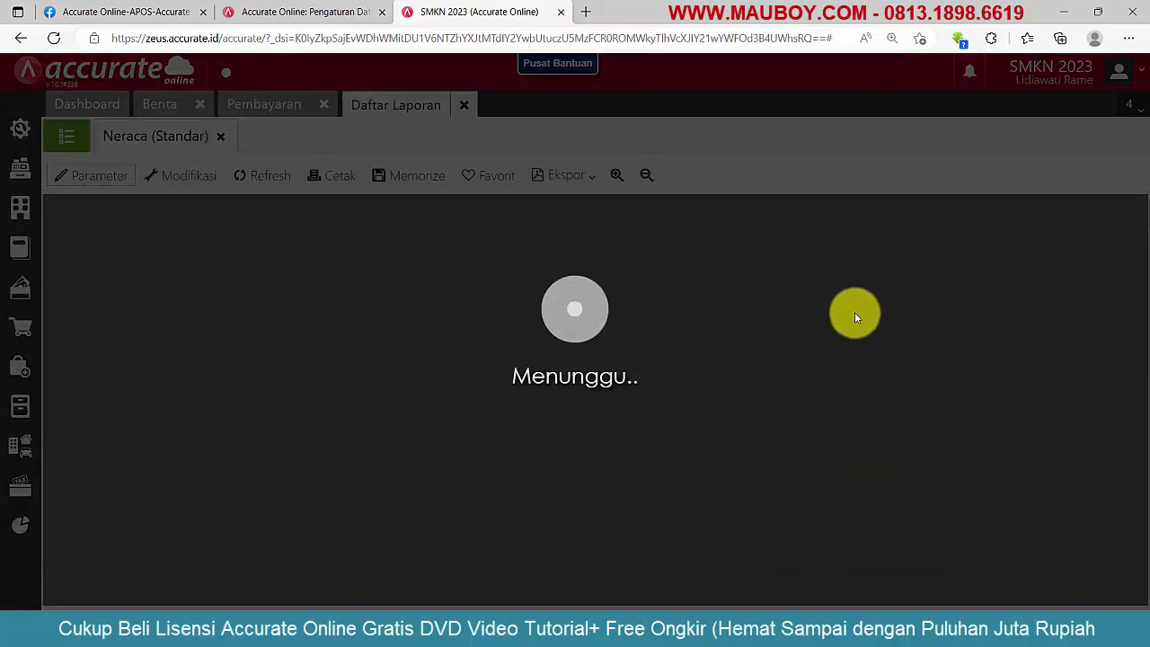
Examine the ATK Dibayar Dimuka and Listrik Dibayar Dimuka balances under Aset Lancar Lainnya in the enlarged balance sheet
scroll(816, 335, "down", 6)
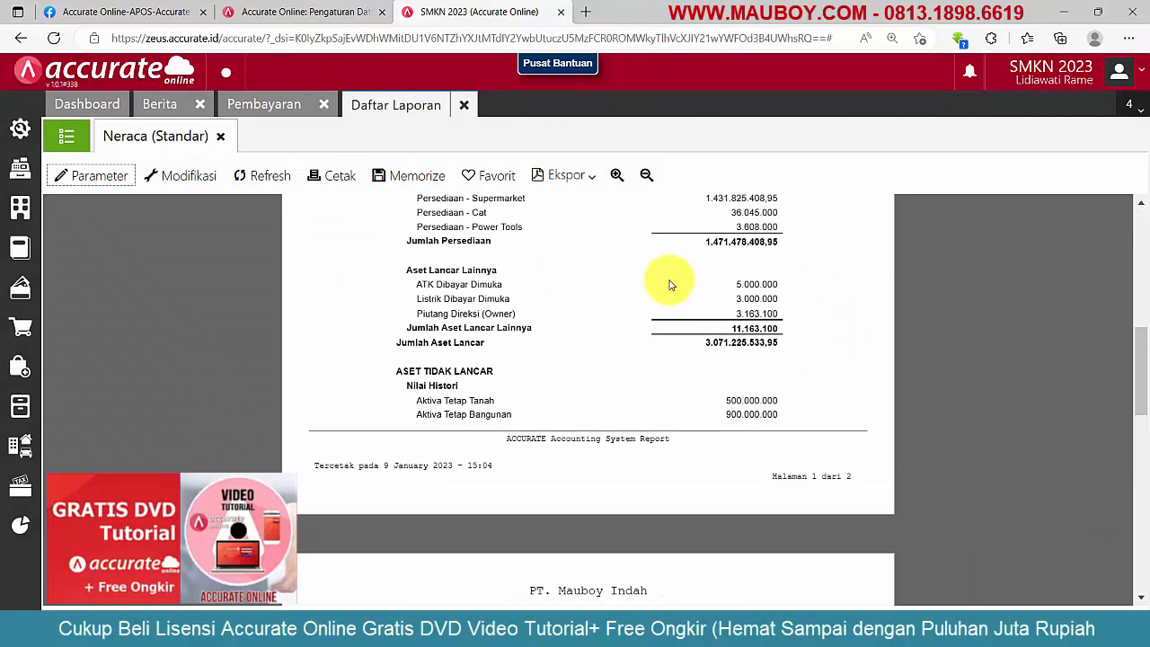
left_click_drag(688, 278, 778, 300)
left_click(617, 175)
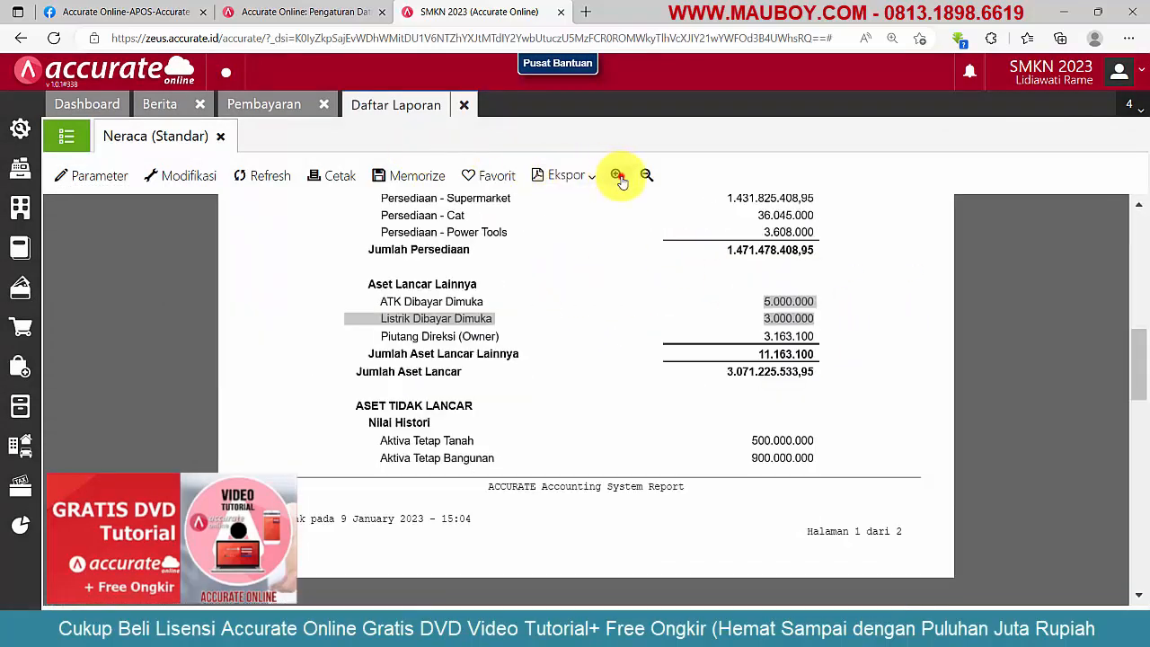
left_click(617, 175)
left_click(696, 301)
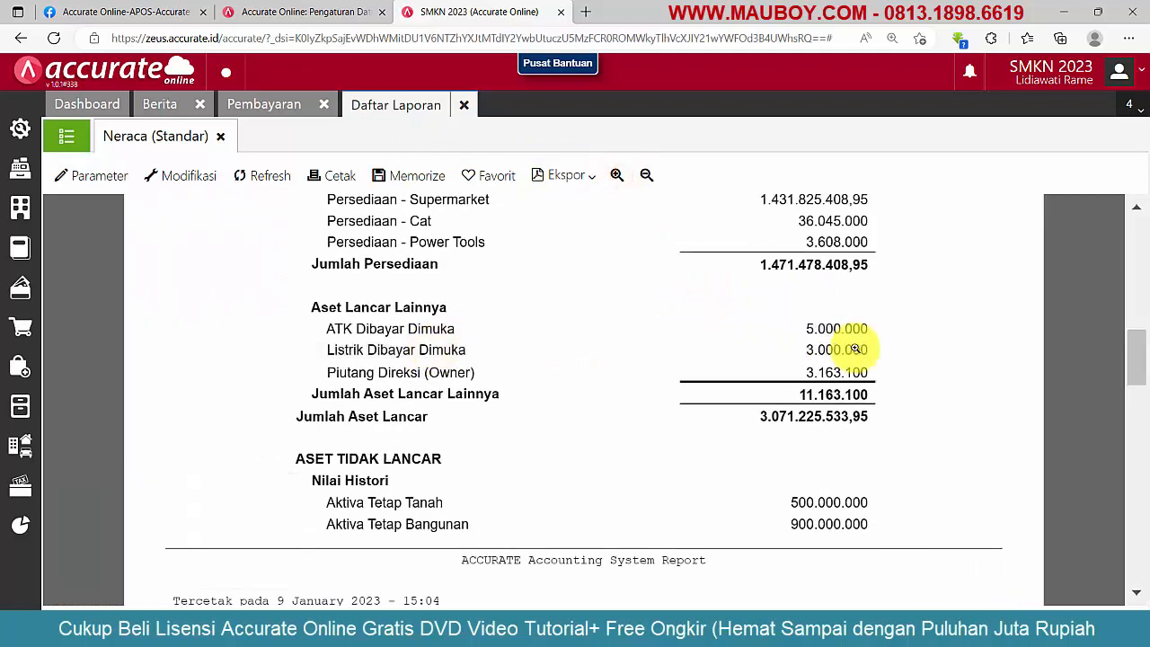
scroll(847, 346, "up", 3)
scroll(847, 377, "down", 3)
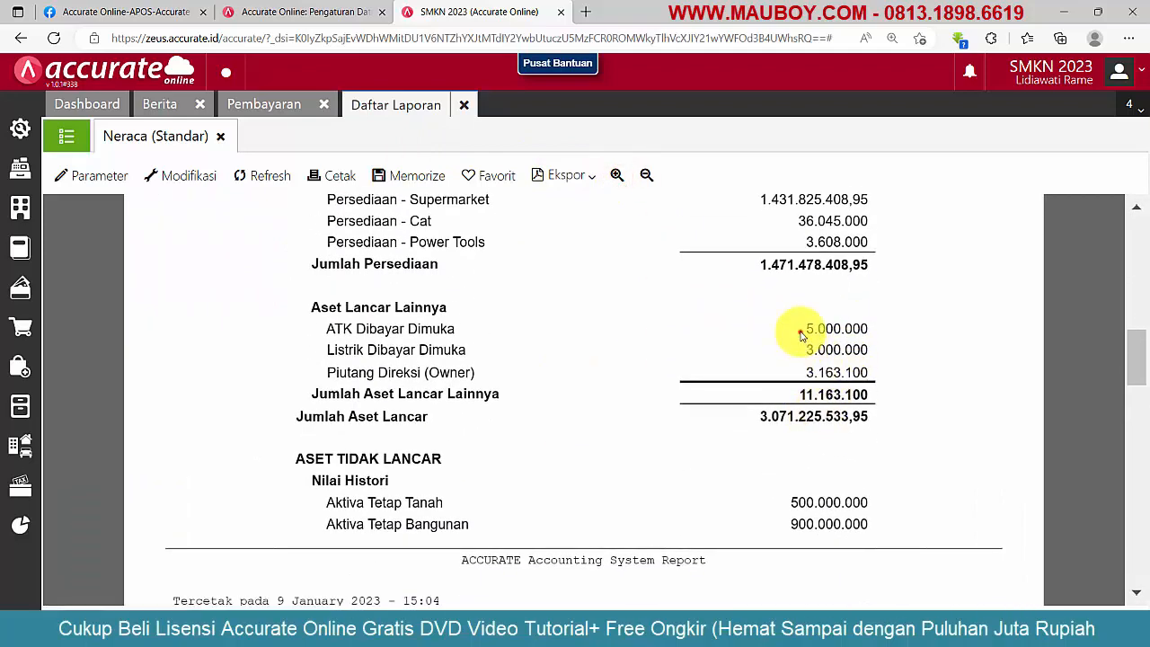
left_click_drag(798, 329, 826, 351)
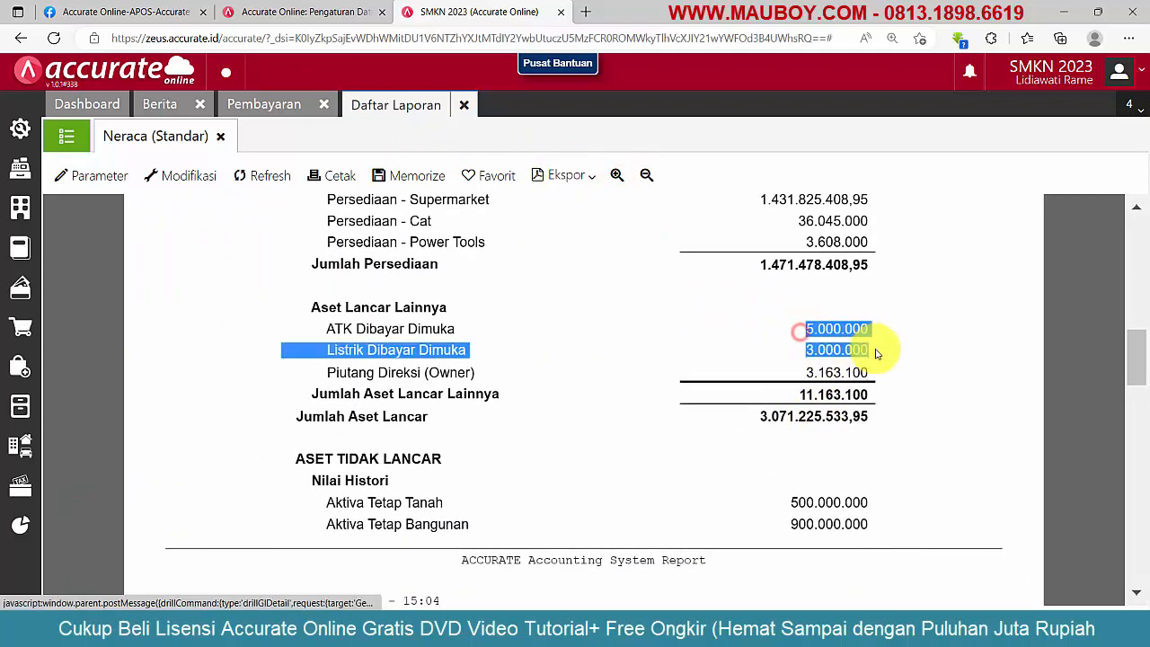
left_click(763, 336)
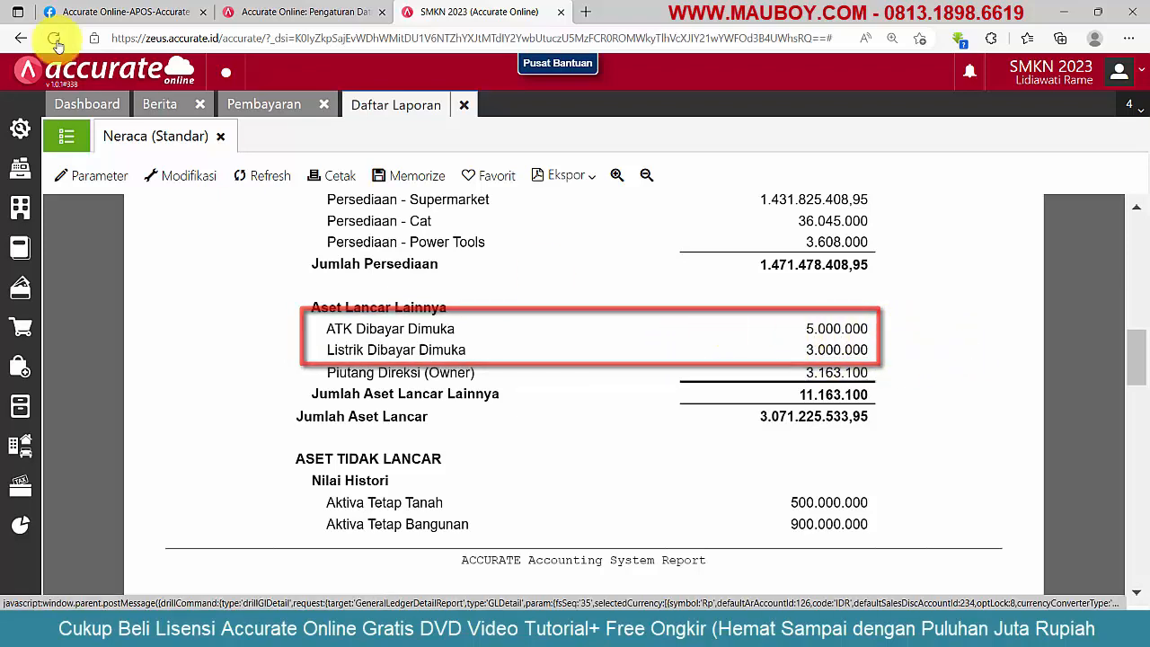
Switch to the Facebook post and reread the payment day and the amounts advanced for stationery and electricity
left_click(184, 12)
left_click(771, 412)
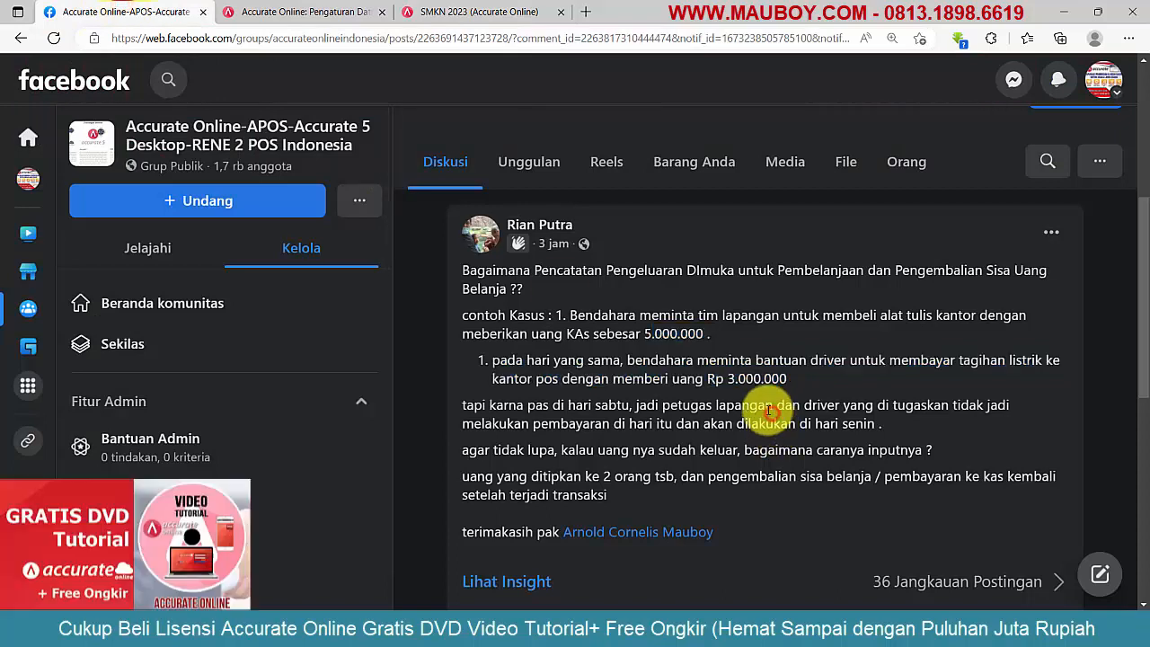
left_click_drag(799, 423, 881, 424)
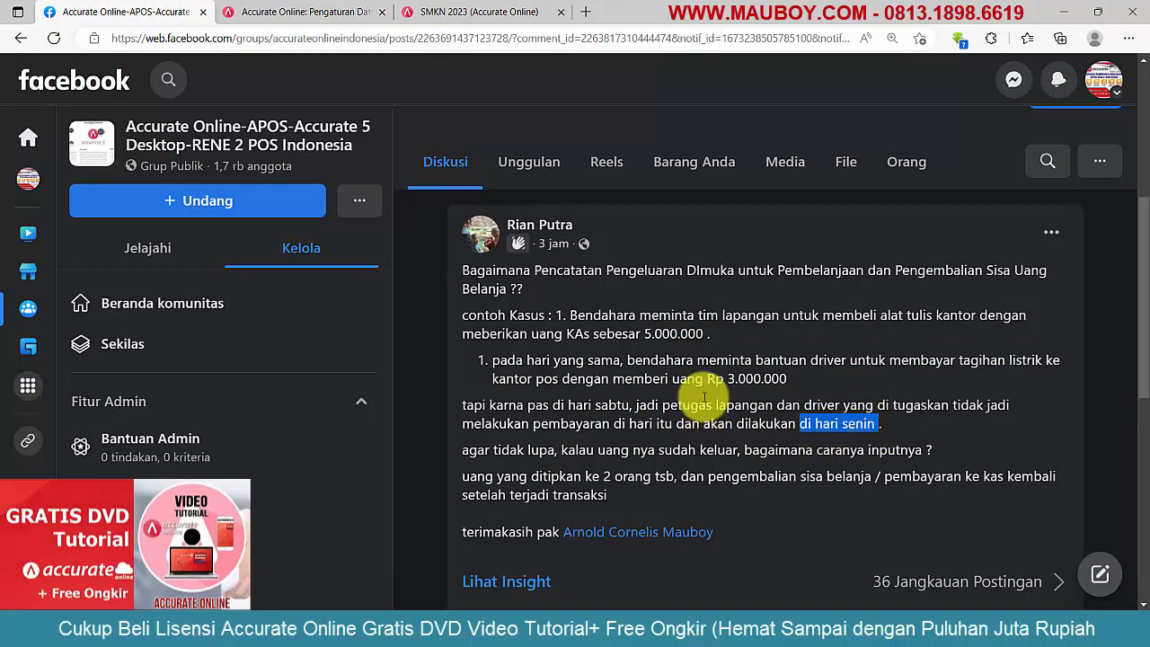
left_click_drag(708, 376, 788, 378)
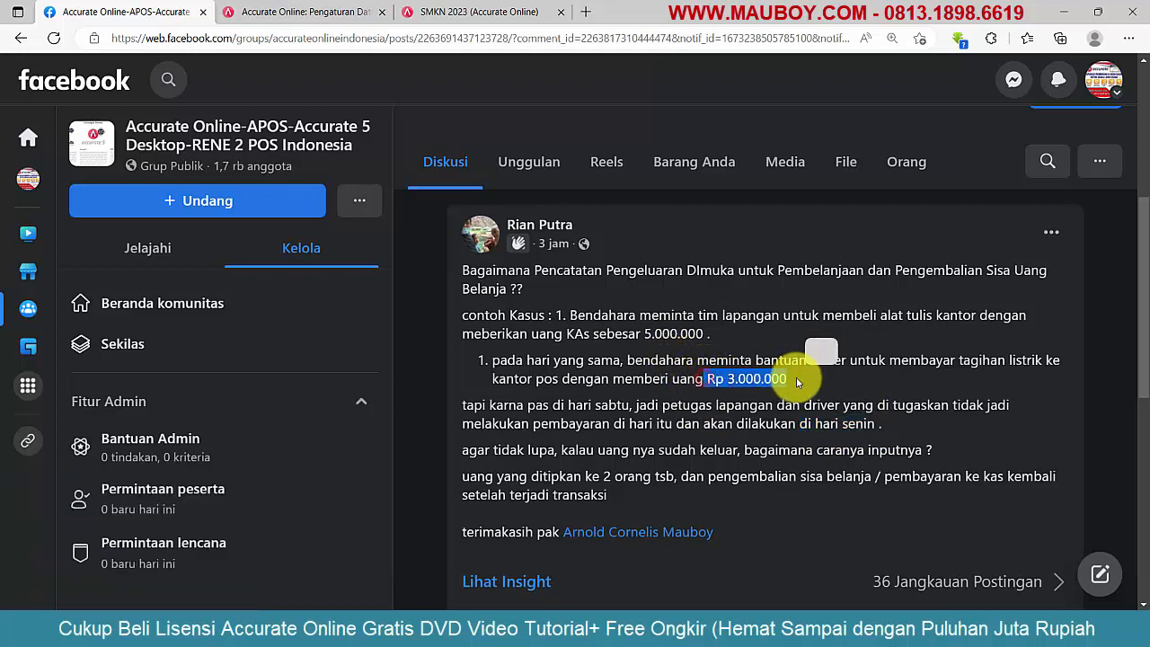
left_click(786, 424)
left_click_drag(651, 335, 691, 340)
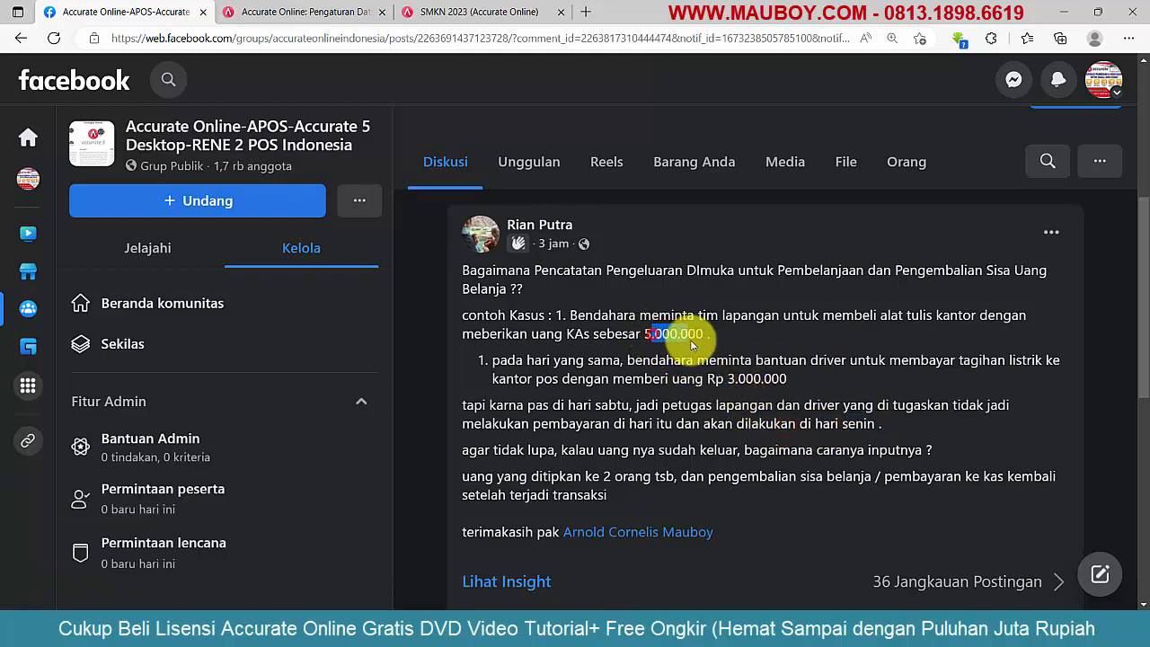
left_click(736, 372)
left_click_drag(730, 379, 781, 380)
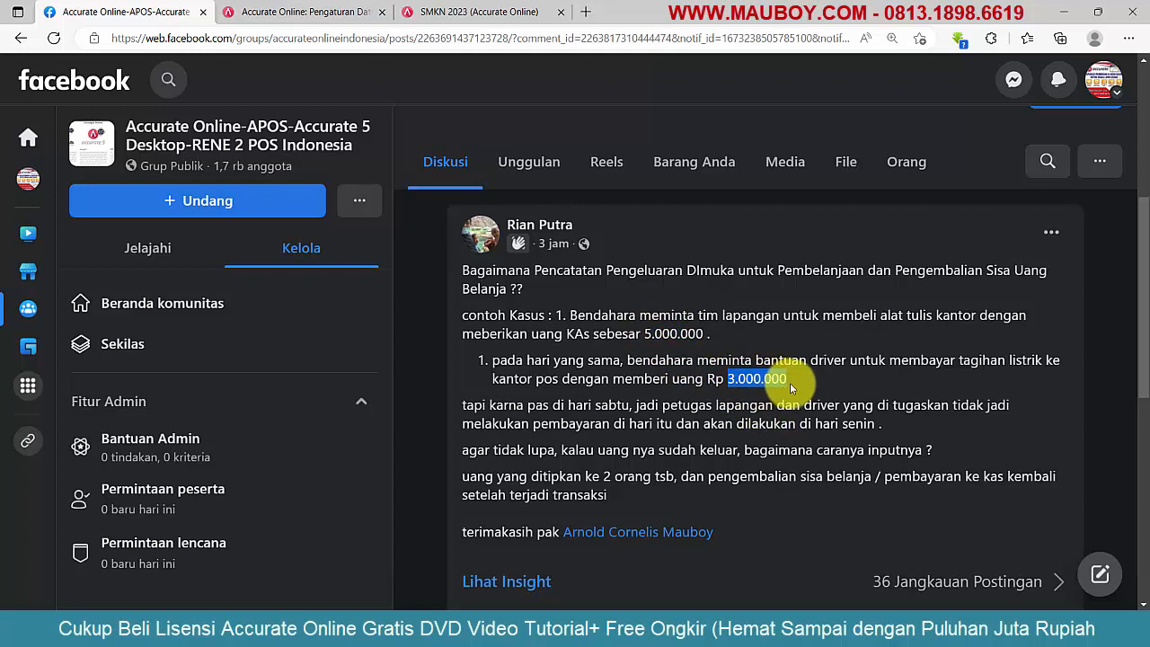
left_click(687, 372)
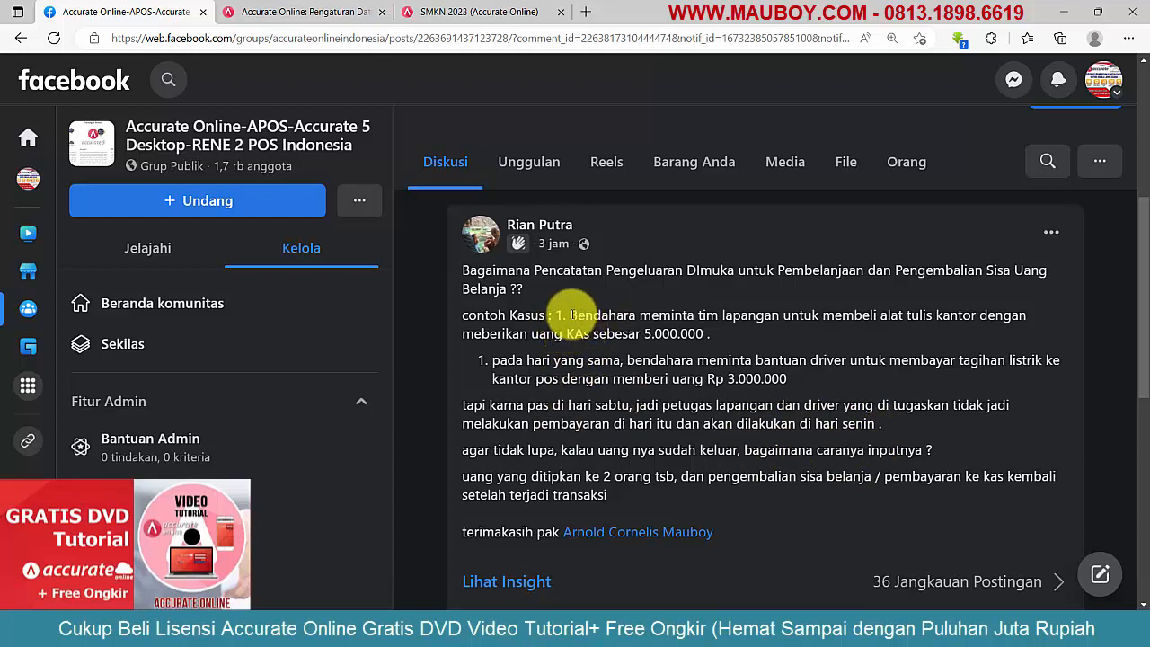
Reread in the post who hands out the cash and the passage about the postponed payment
left_click_drag(570, 314, 642, 312)
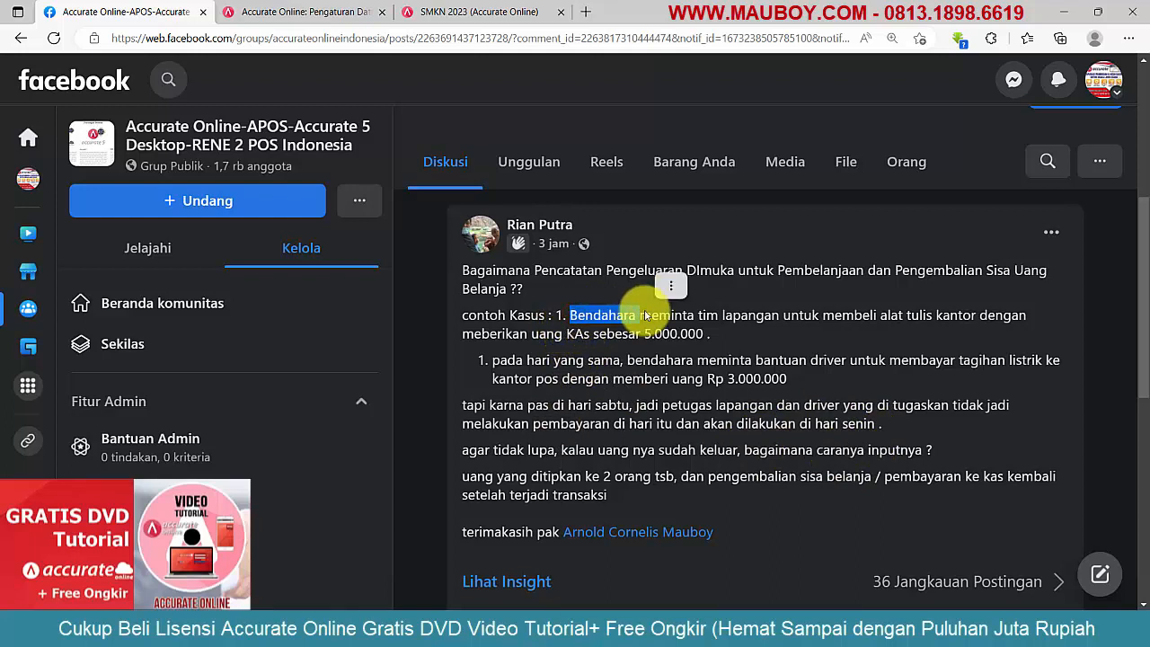
left_click(622, 315)
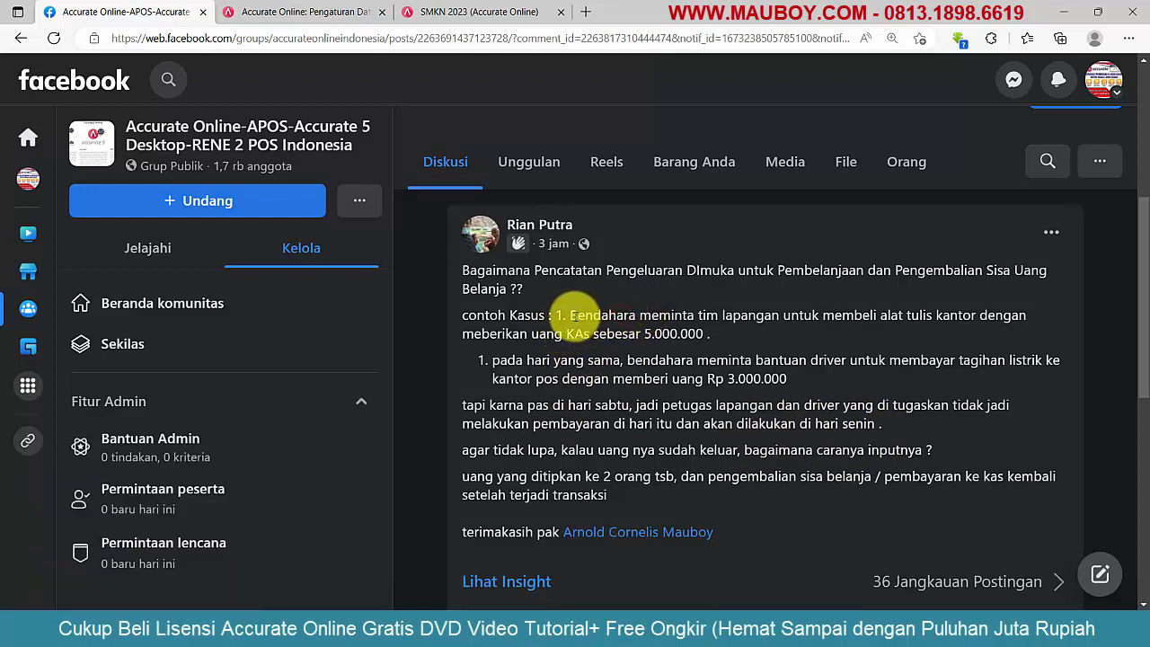
left_click_drag(575, 314, 641, 314)
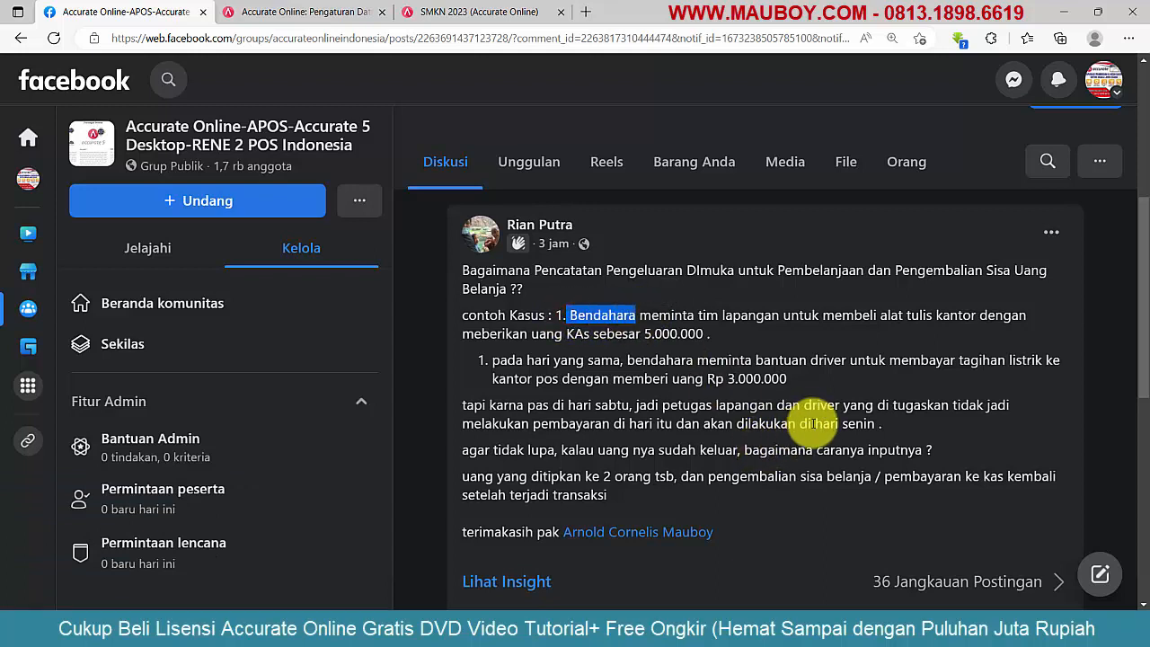
left_click_drag(794, 406, 906, 419)
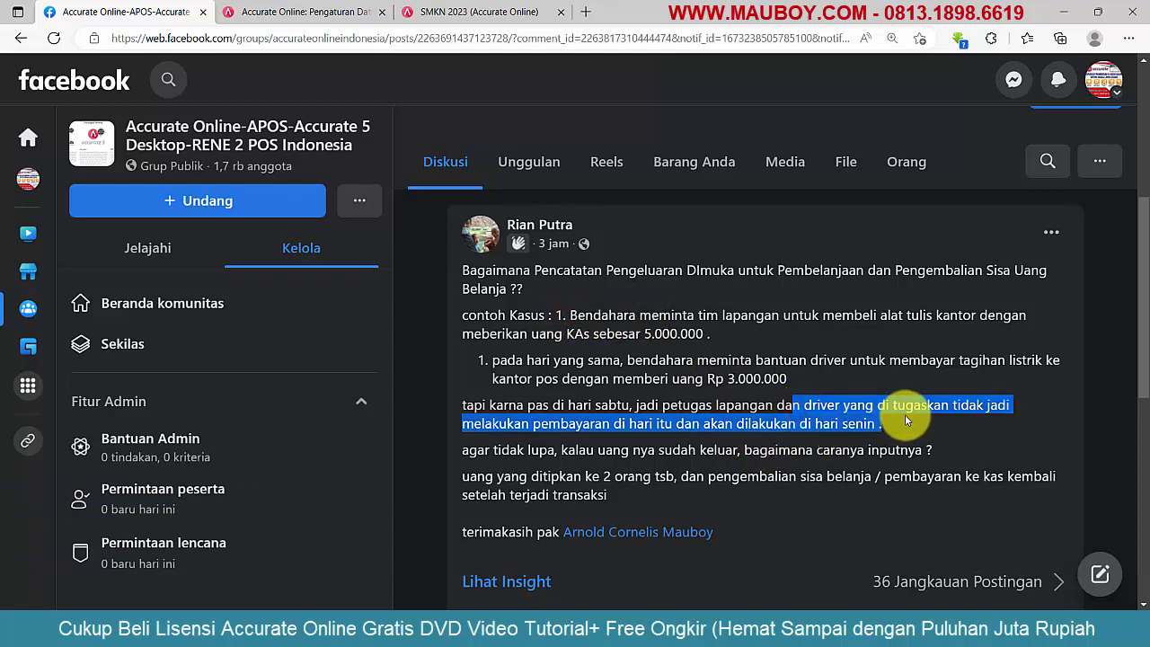
left_click(763, 407)
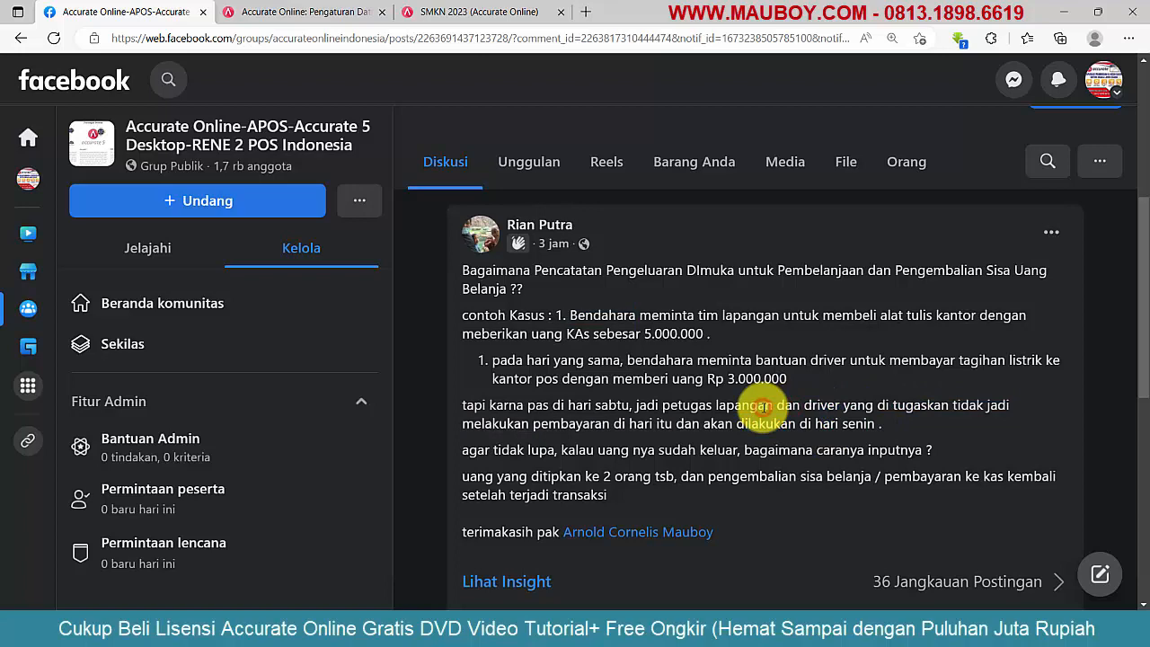
Recheck the prepaid accounts in the Accurate Online balance sheet, and reread the stationery purchase case in the Facebook post
left_click(464, 16)
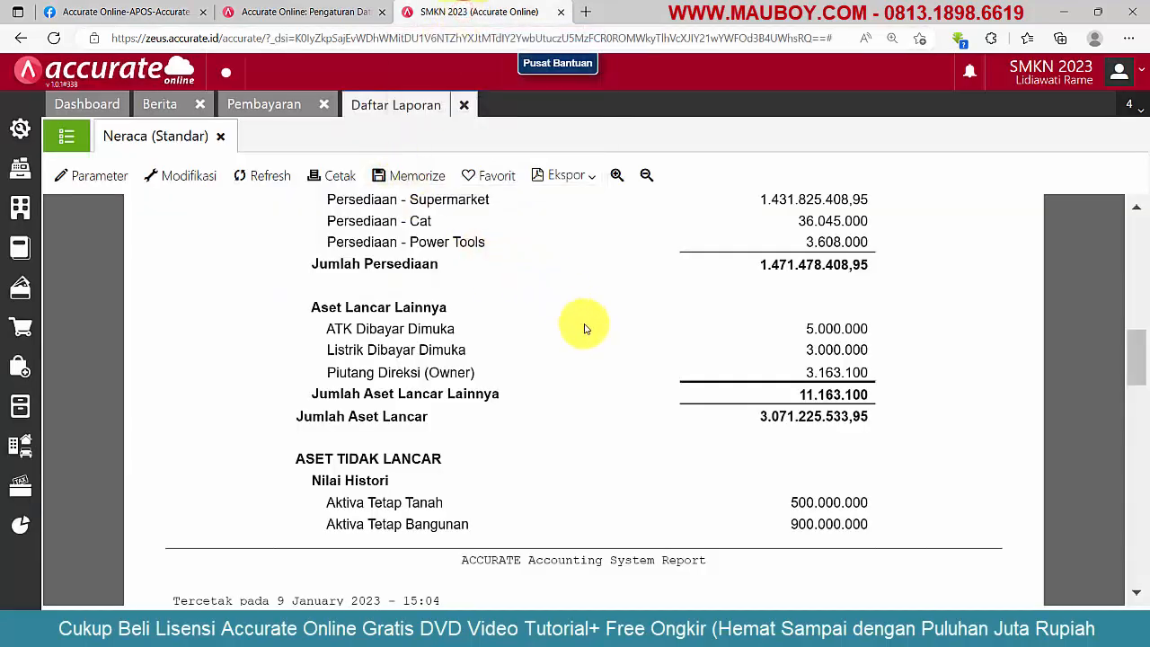
scroll(584, 328, "up", 2)
left_click(164, 14)
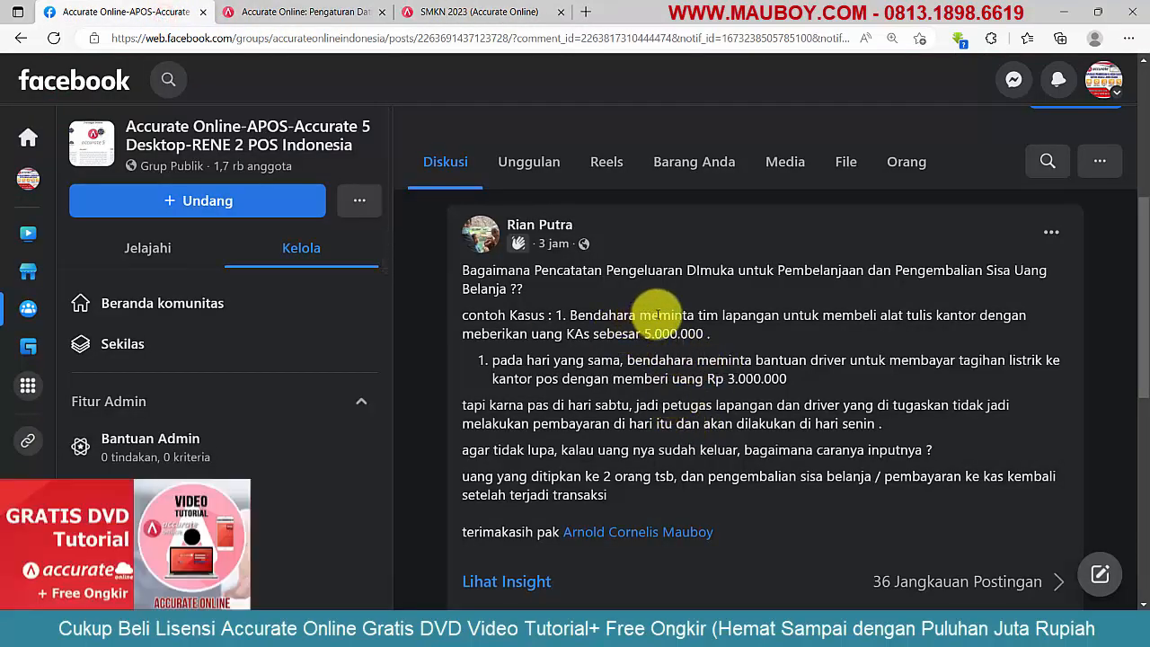
left_click_drag(560, 315, 715, 343)
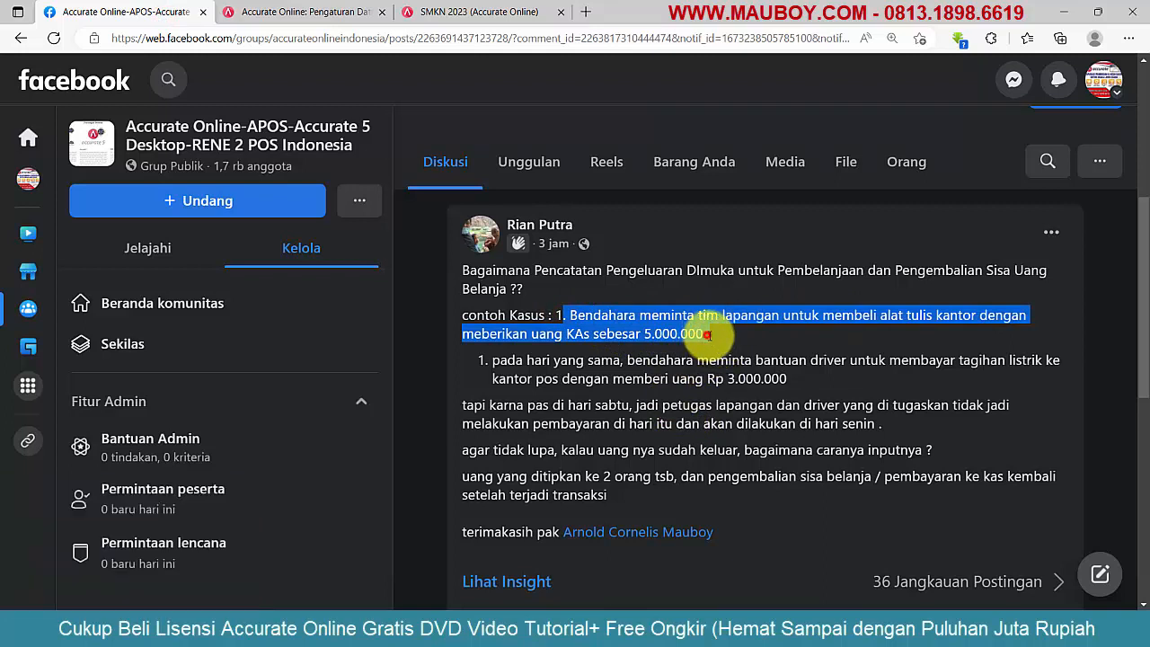
left_click(714, 335)
left_click_drag(712, 337, 637, 316)
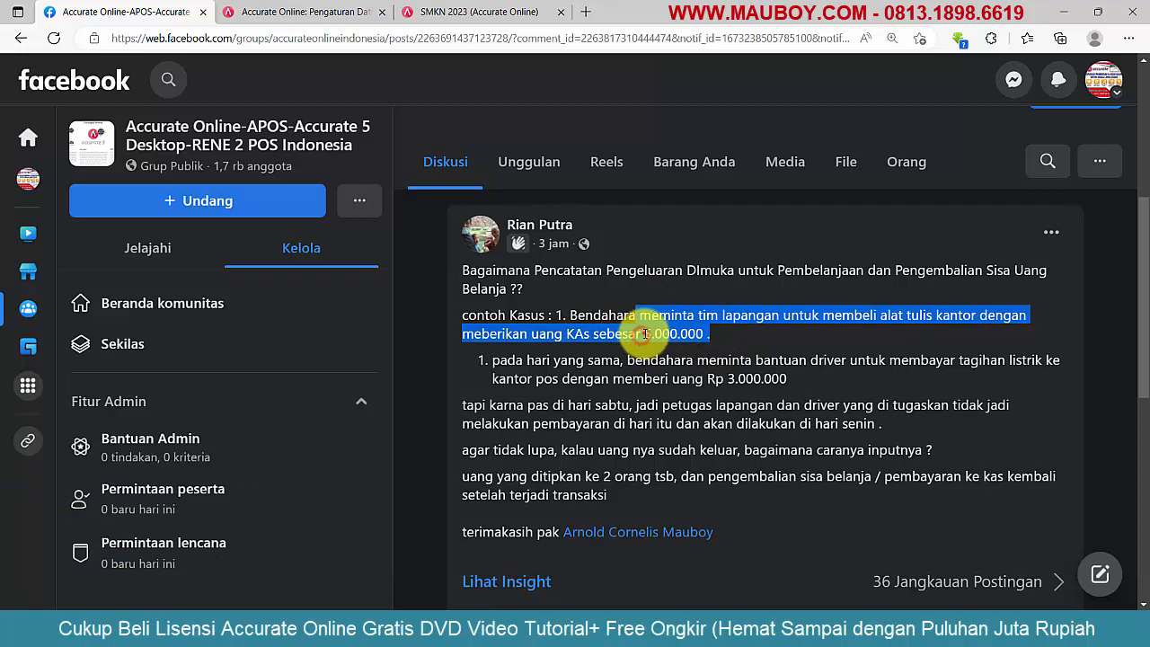
Switch to Accurate Online and start a new Jurnal Umum entry dated 09/01/2023
left_click(440, 13)
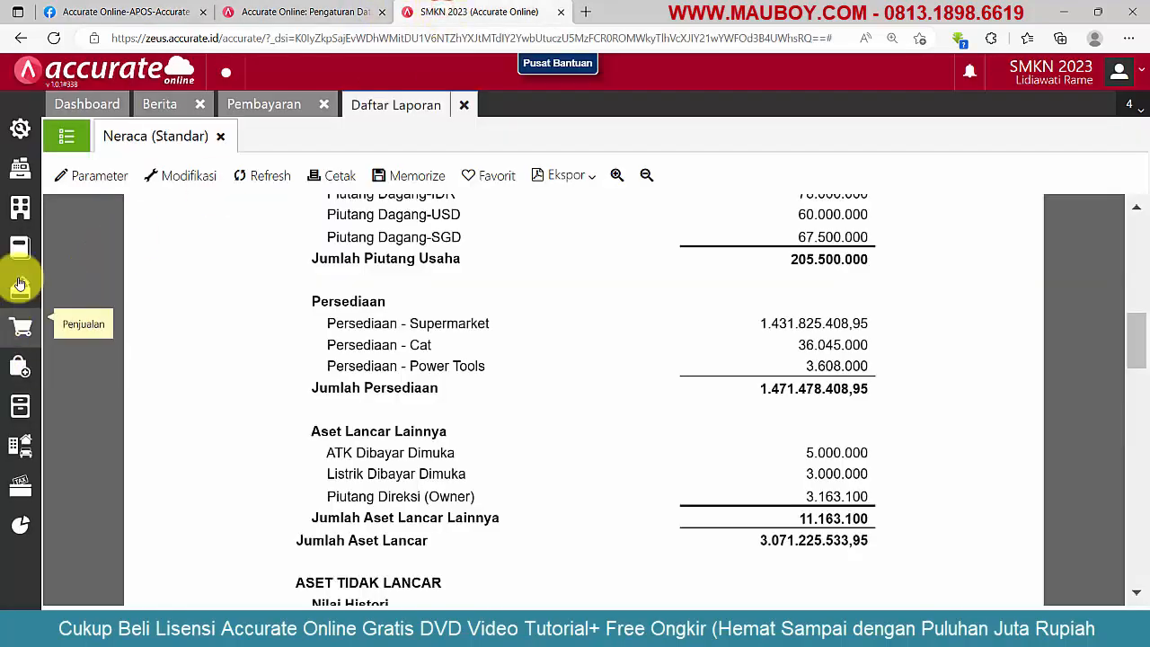
left_click(20, 245)
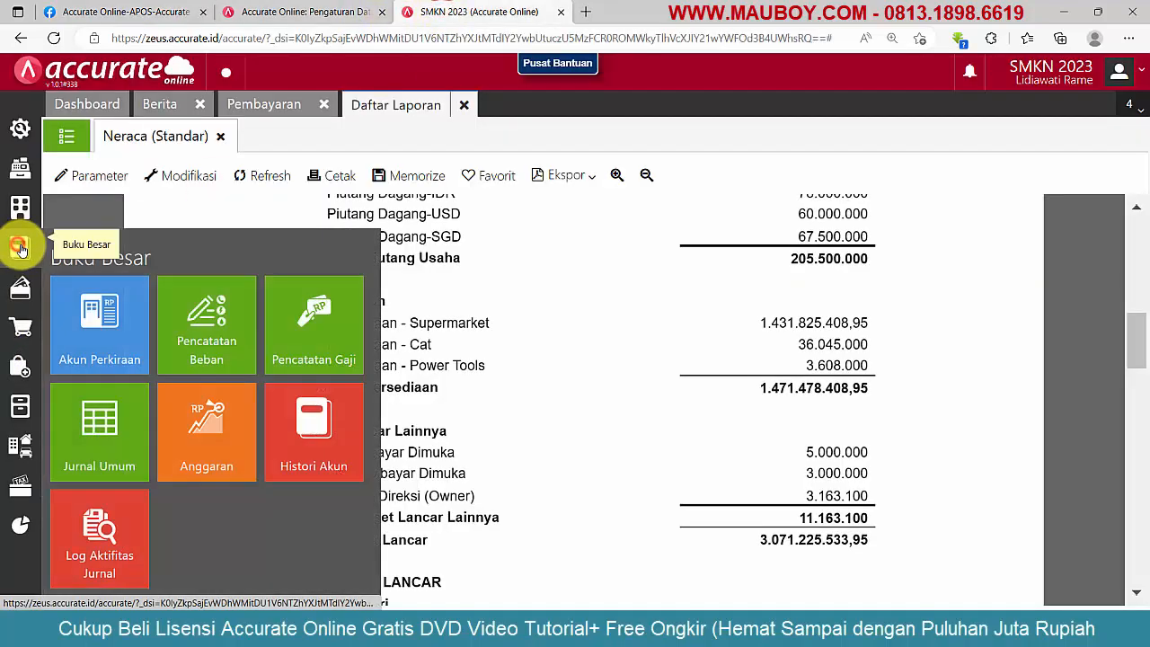
left_click(123, 451)
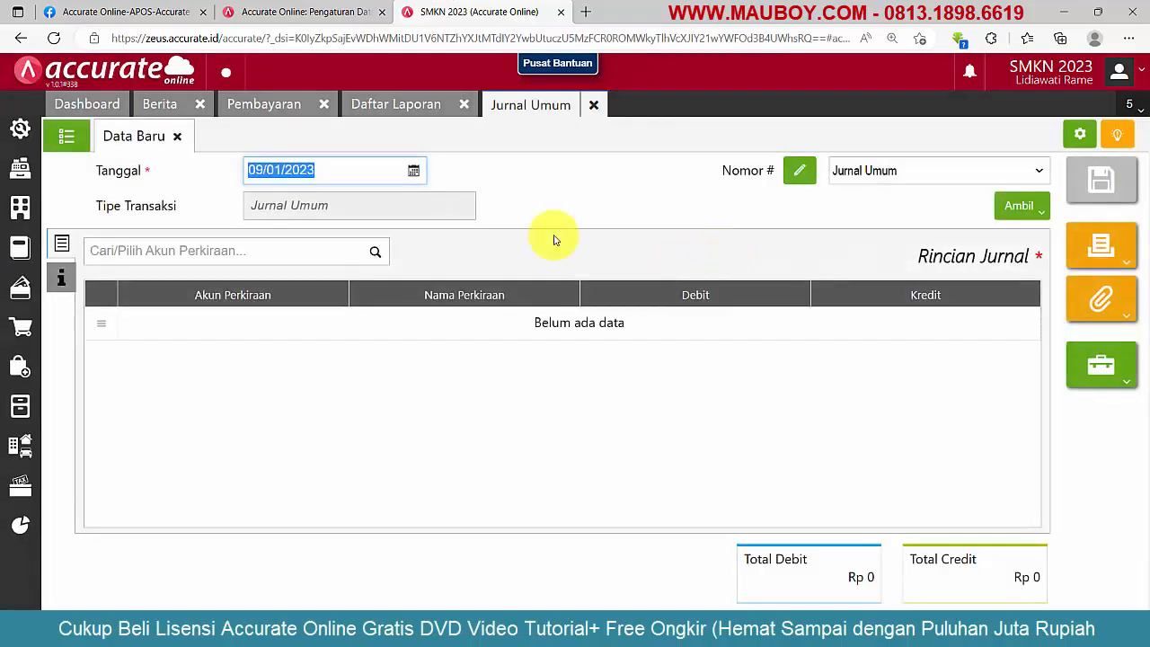
left_click(419, 178)
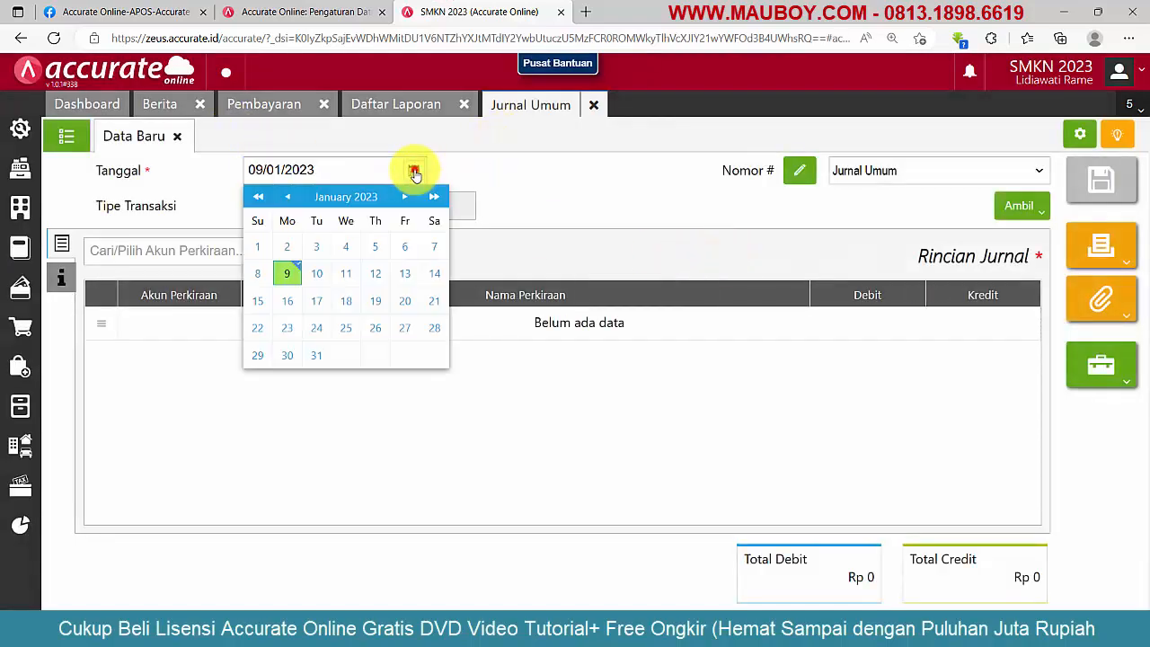
left_click(287, 279)
Add journal lines debiting Biaya Alat Tulis Kantor Administrasi and crediting ATK Dibayar Dimuka with Rp 5.000.000 each
left_click(281, 248)
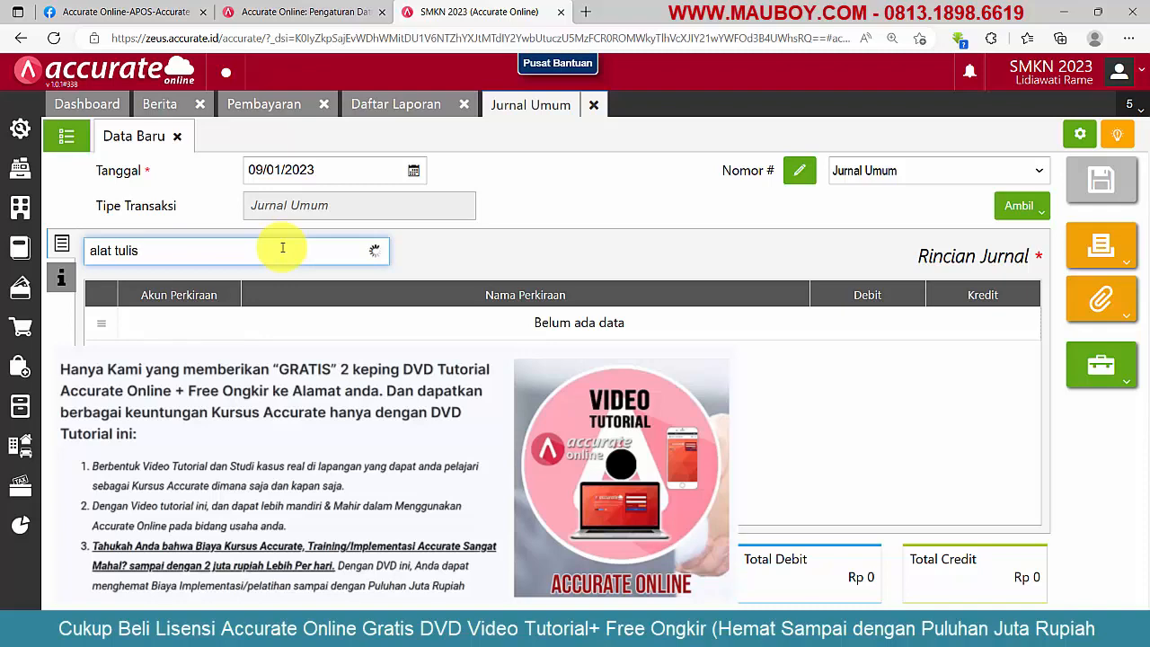
left_click(292, 287)
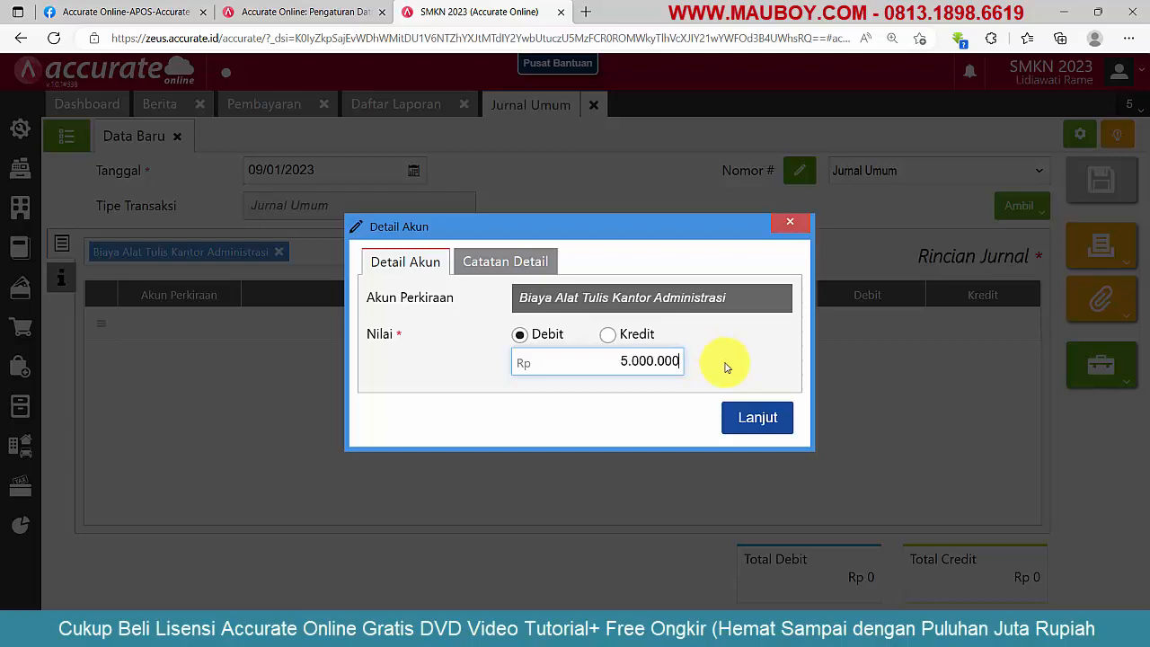
left_click(757, 418)
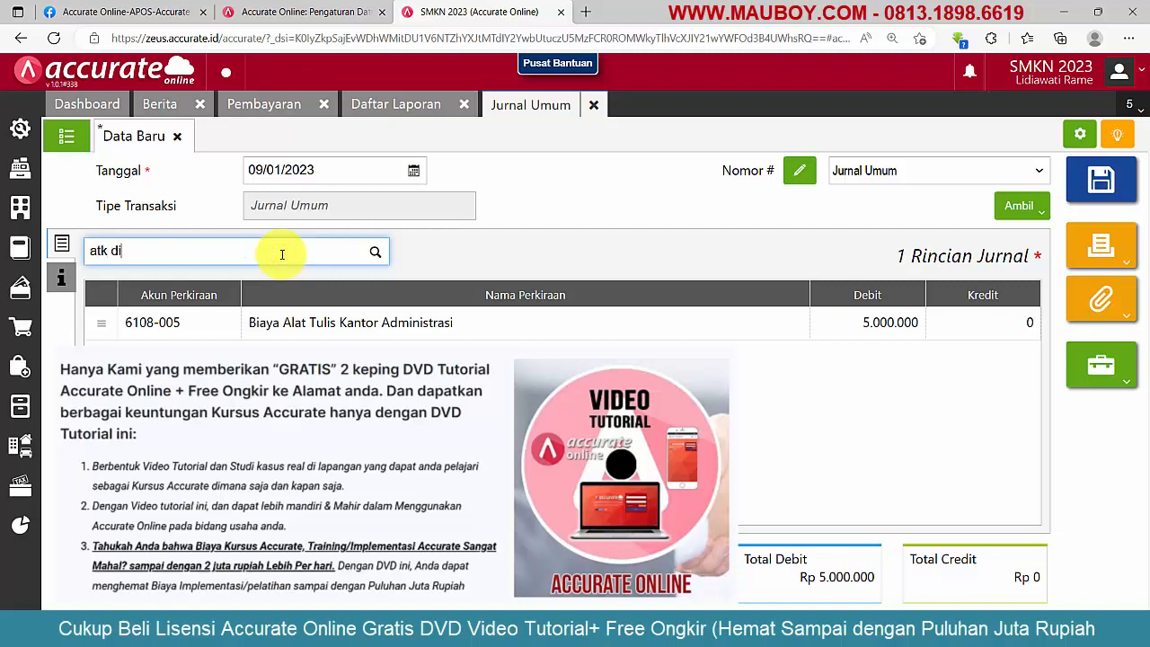
type("y")
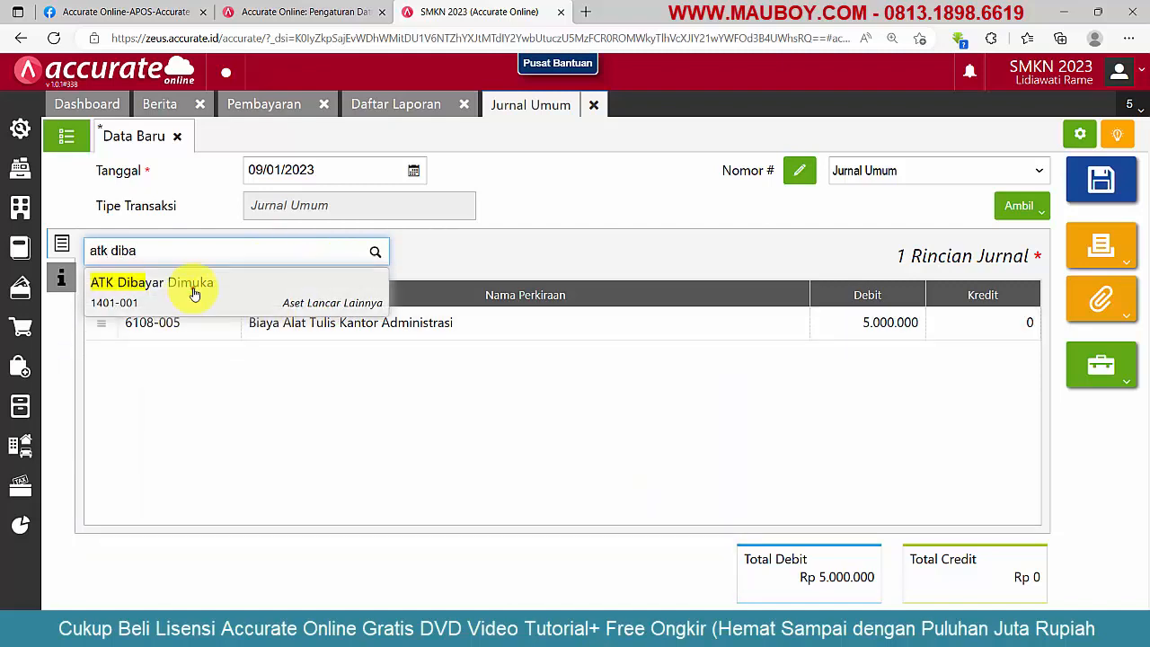
left_click(206, 296)
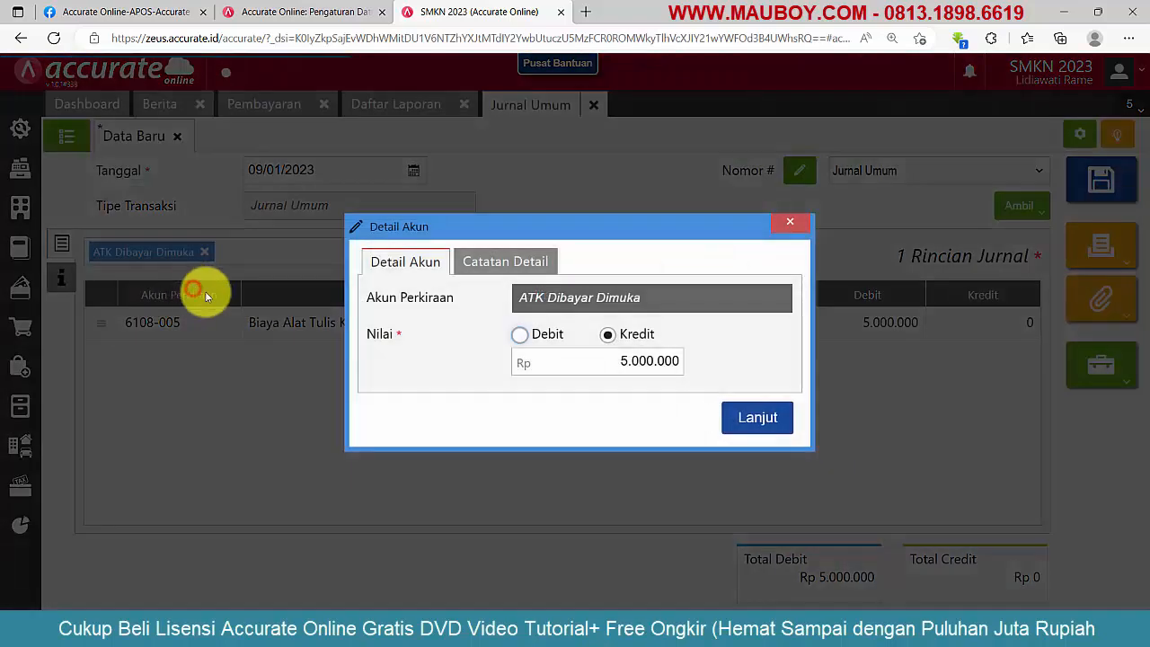
left_click(754, 417)
Enter "uang pas beli ATK oleh" plus the buyer's name as the Keterangan, recheck the journal lines, and save the journal
left_click(62, 278)
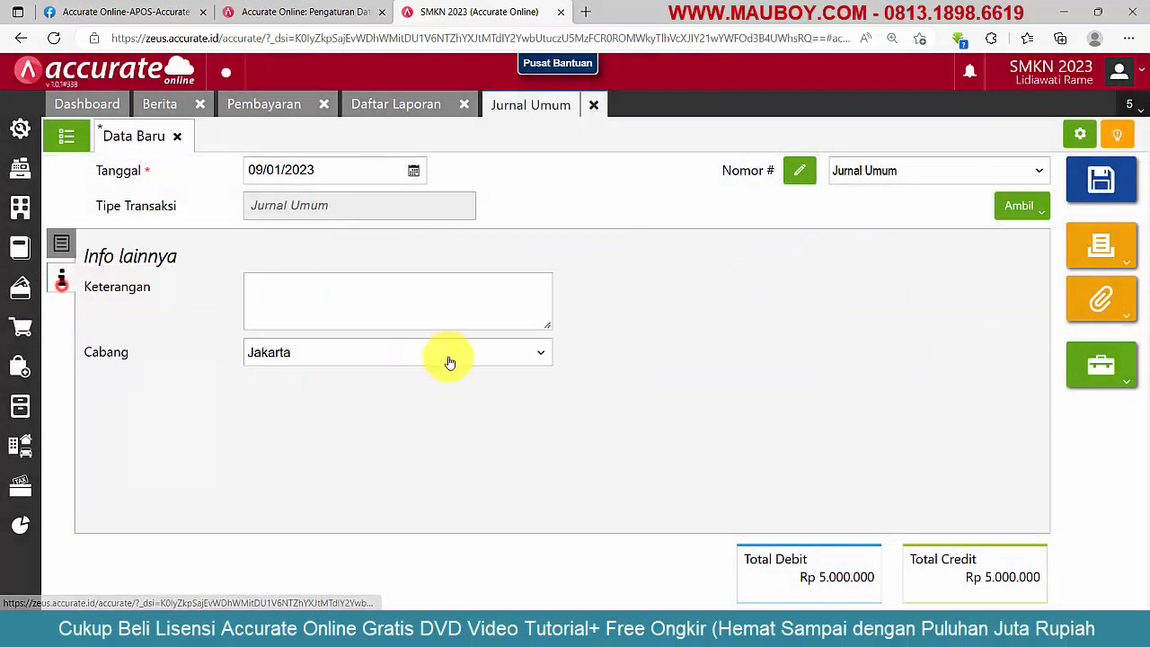
left_click(416, 301)
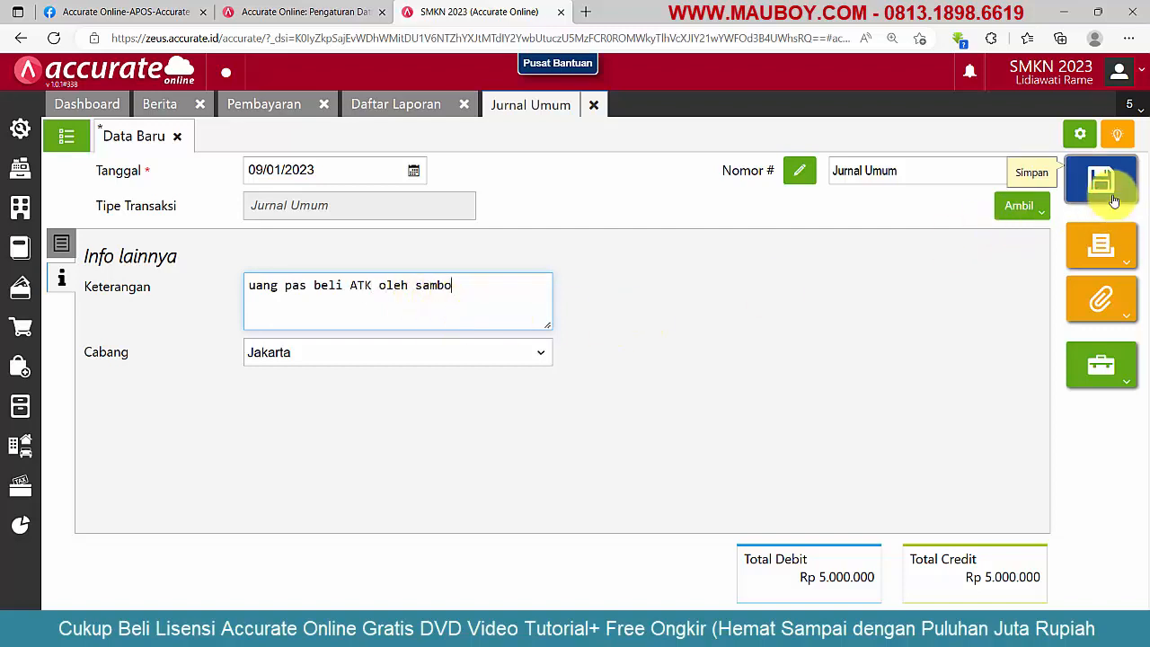
left_click(60, 243)
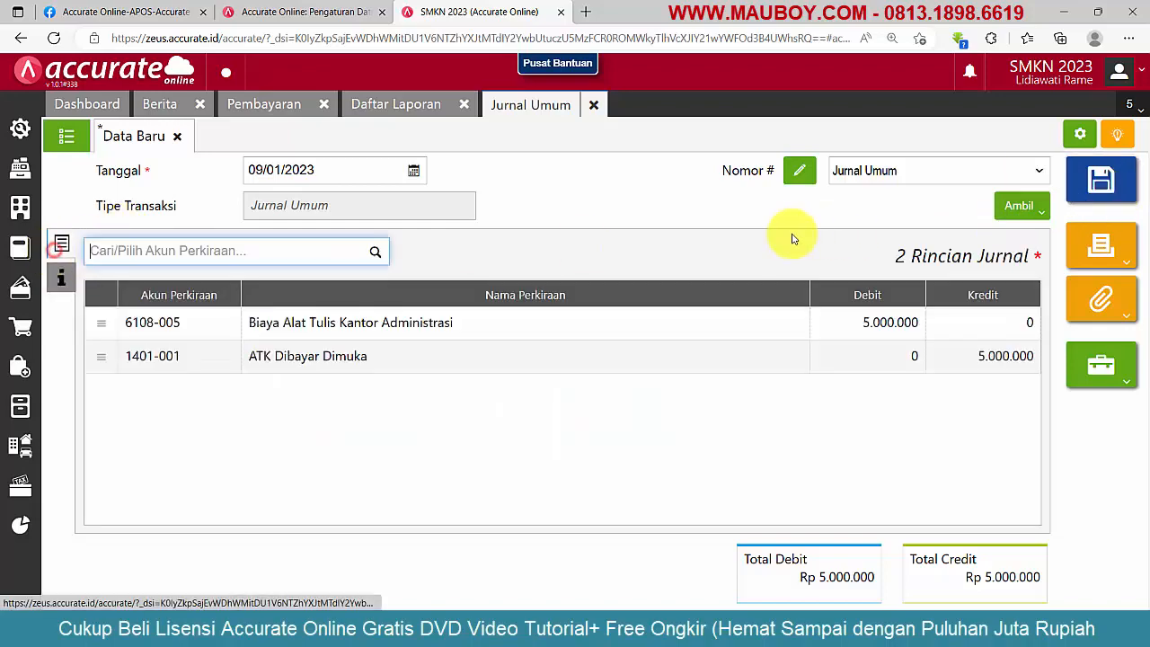
left_click(1101, 181)
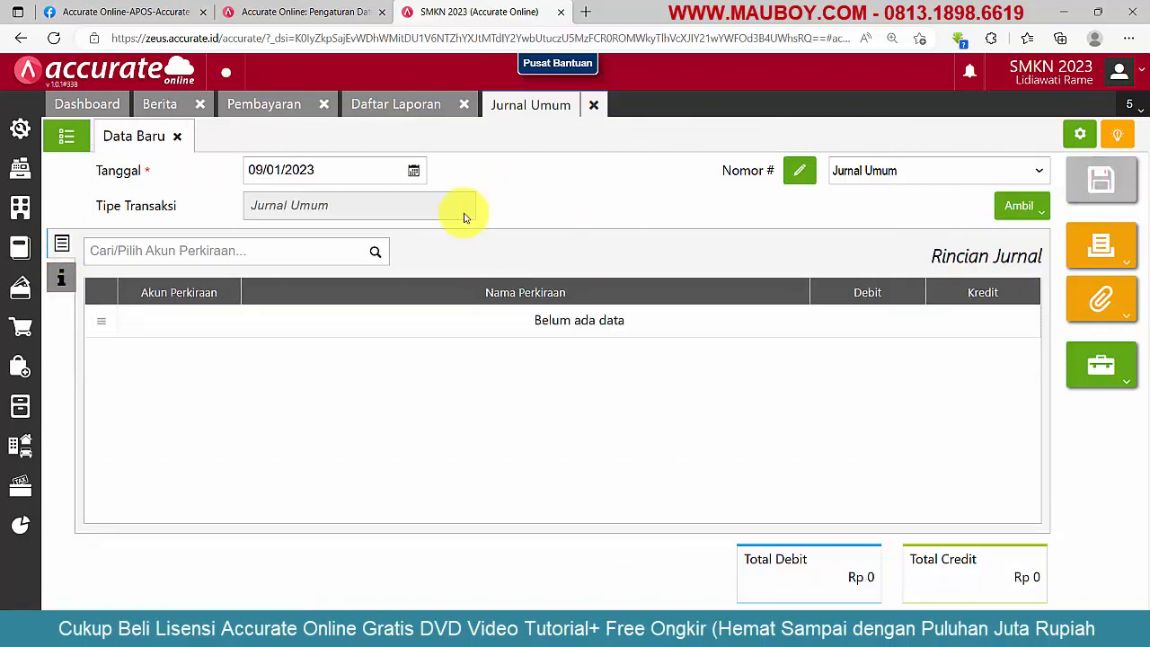
Return to the Neraca (Standar) report and regenerate it as of 09/01/2023
left_click(396, 105)
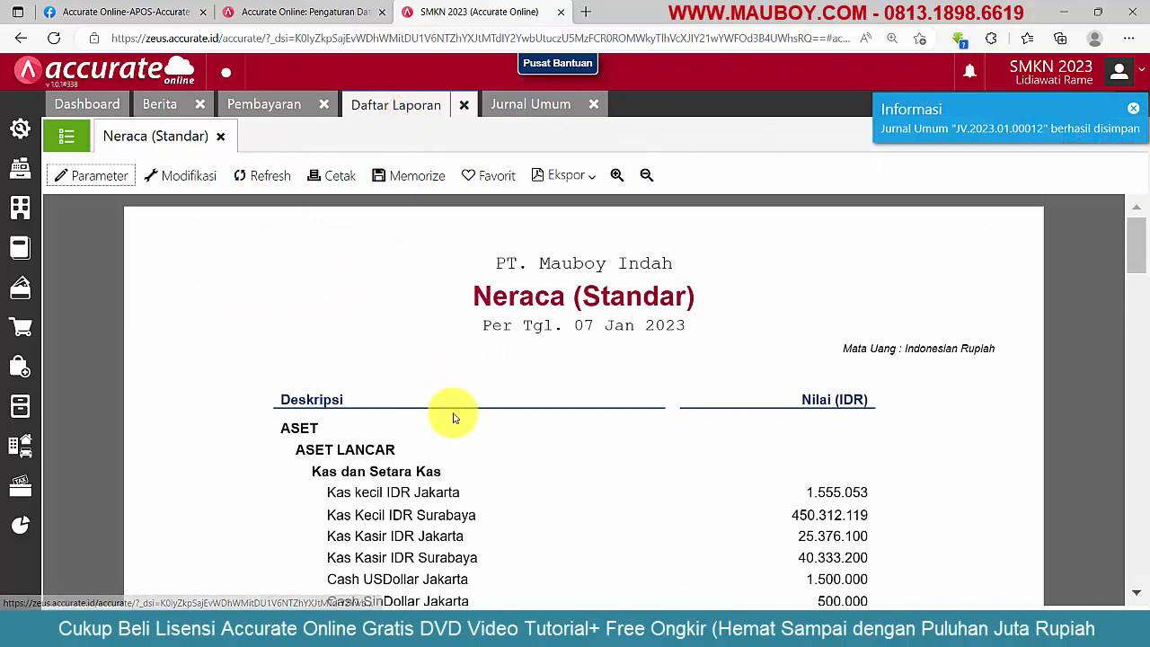
scroll(462, 440, "down", 10)
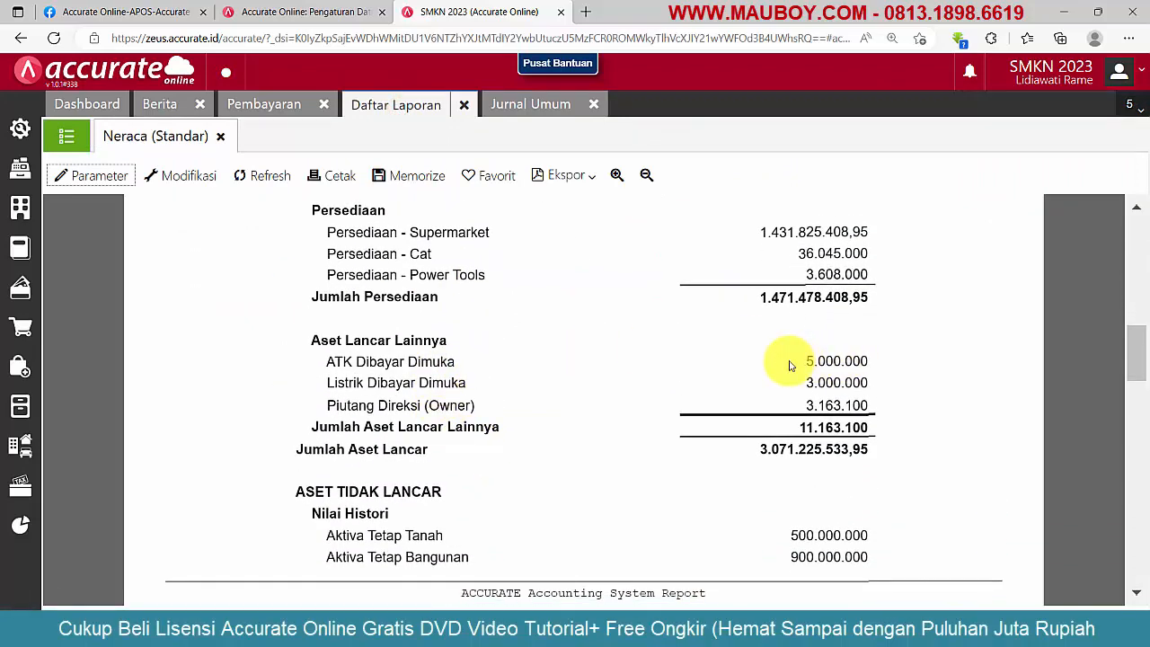
double_click(788, 363)
scroll(961, 422, "up", 5)
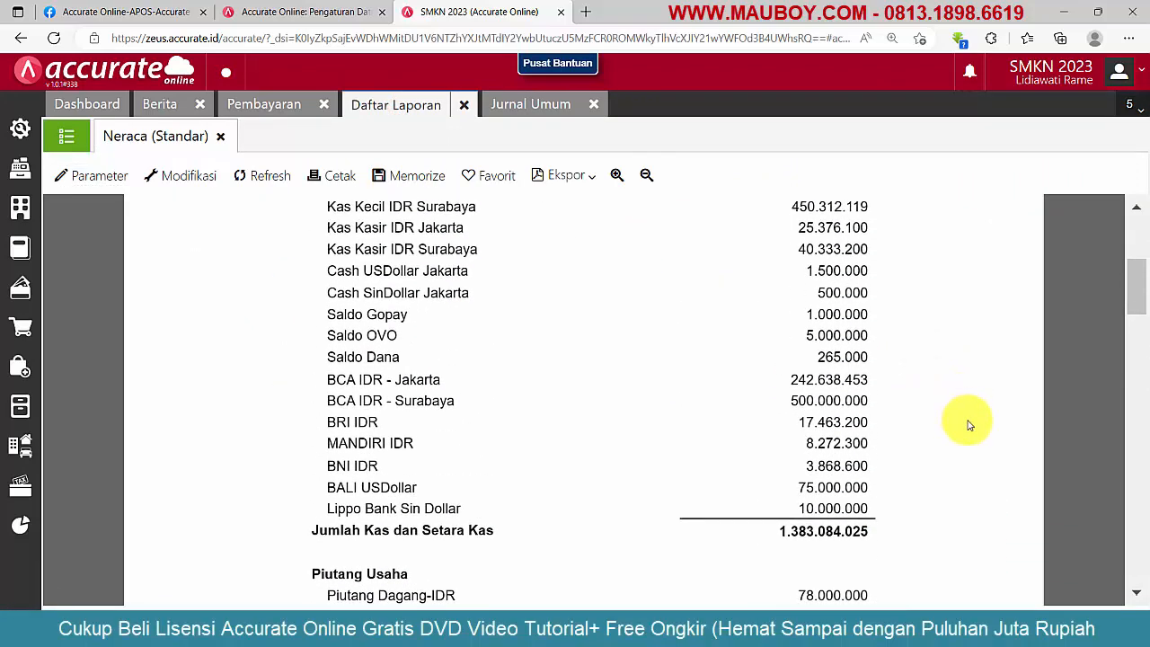
scroll(965, 422, "up", 3)
left_click(100, 180)
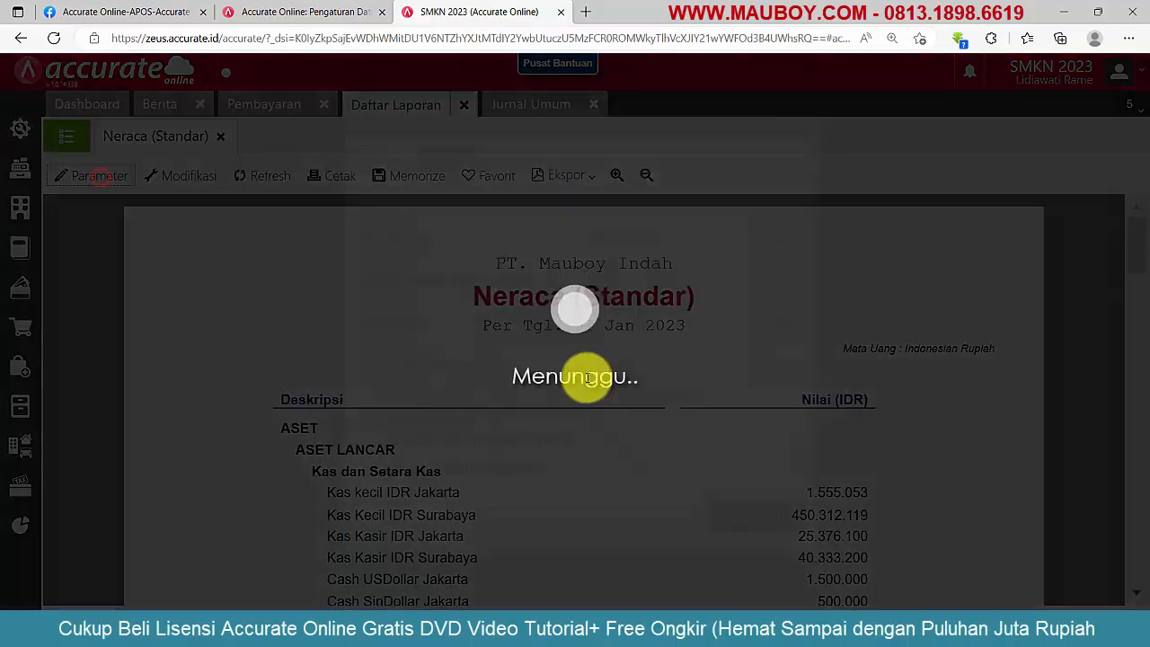
left_click(784, 243)
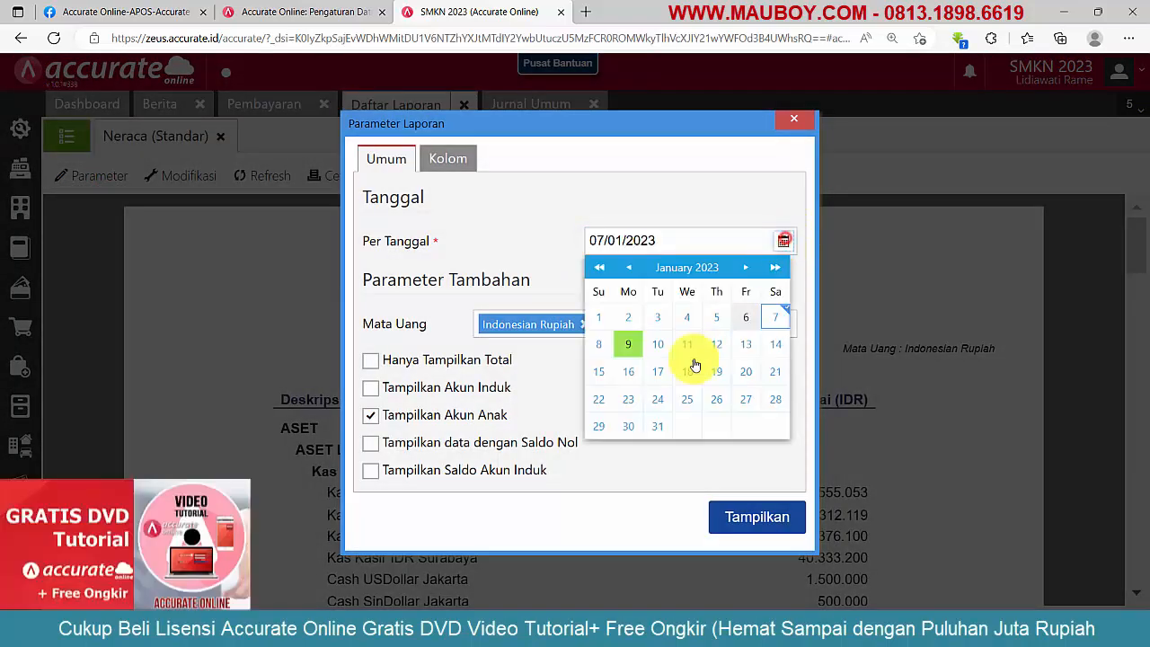
left_click(629, 320)
left_click(791, 515)
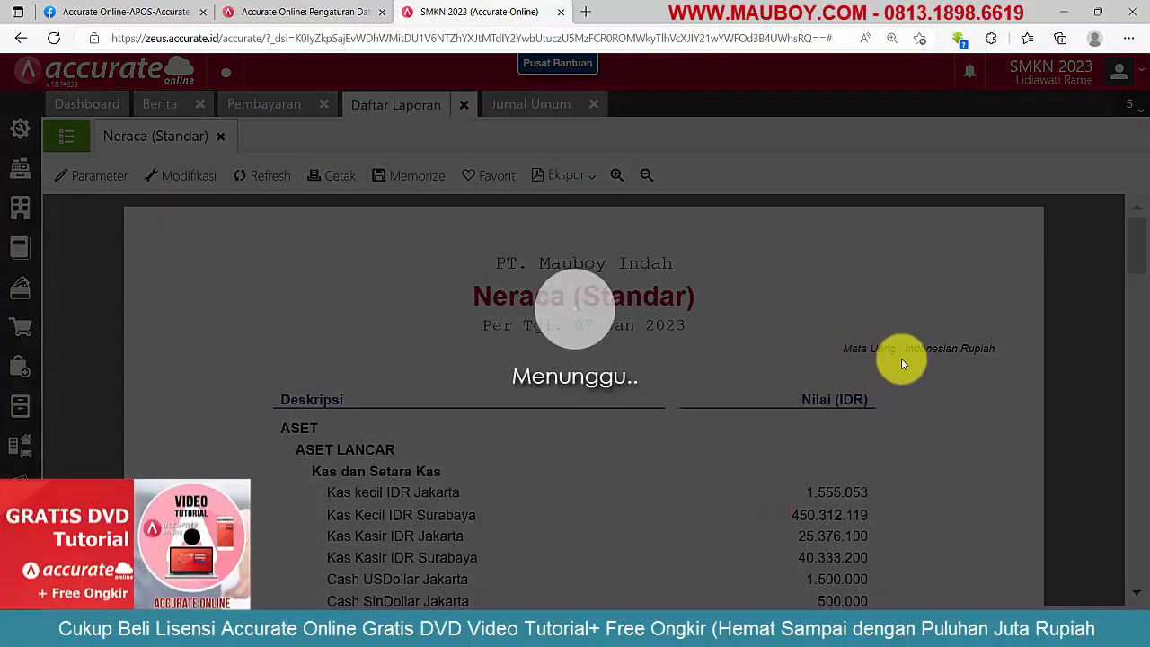
Examine the prepaid accounts under Aset Lancar Lainnya, especially the Listrik Dibayar Dimuka balance
scroll(903, 363, "down", 10)
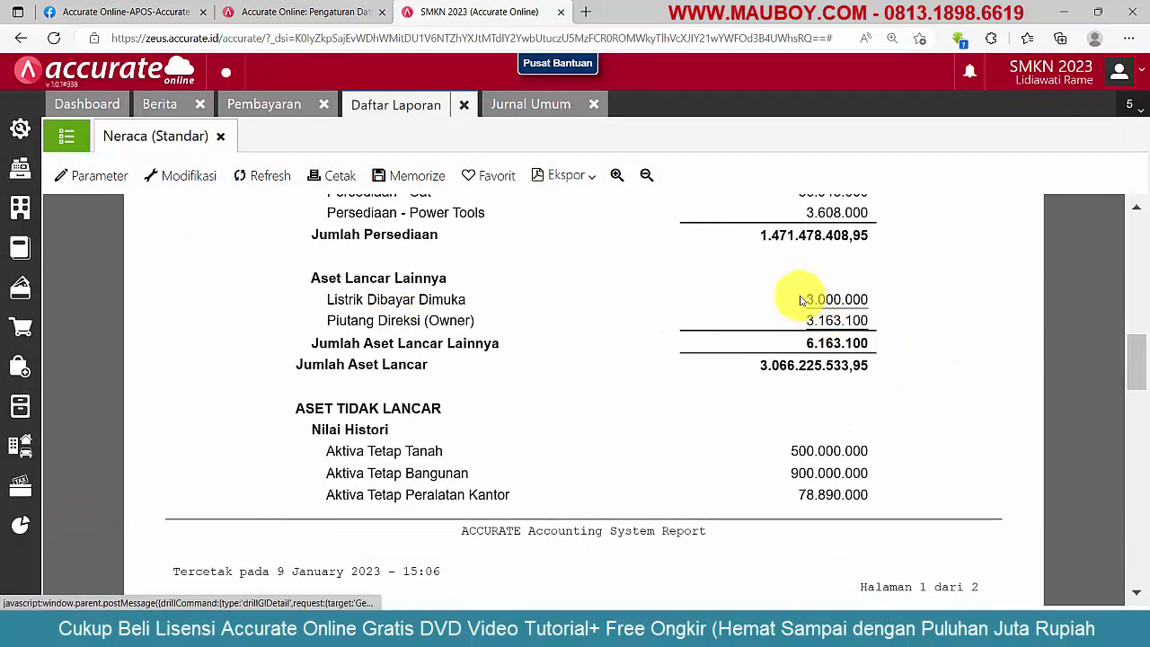
left_click_drag(799, 296, 869, 305)
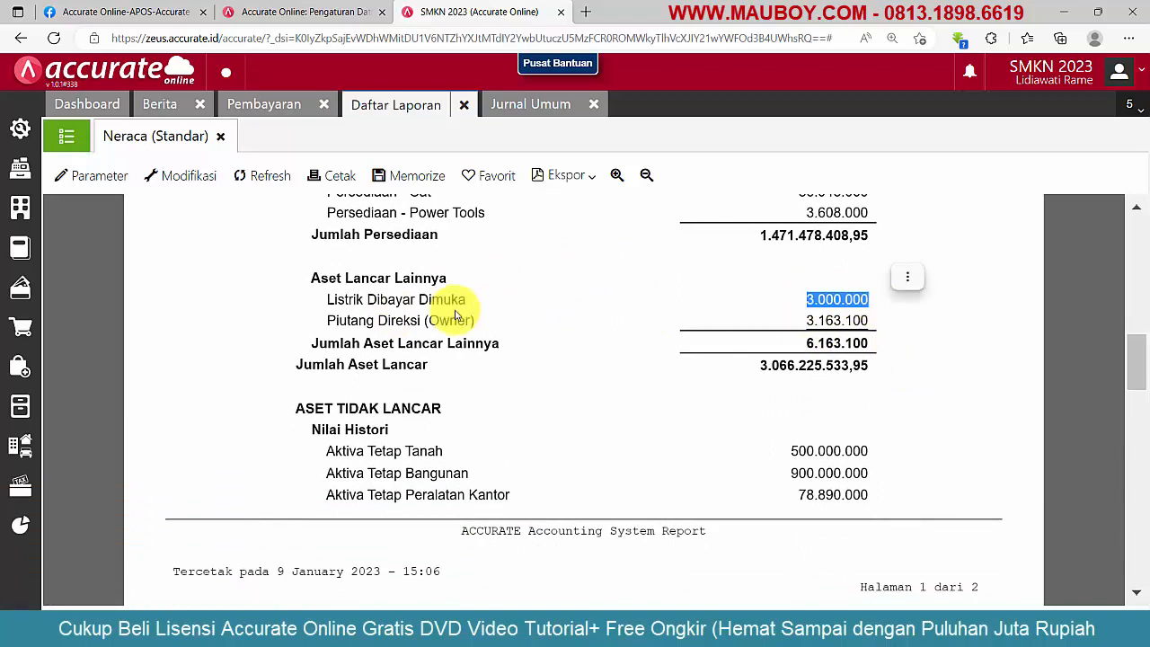
left_click_drag(501, 308, 326, 303)
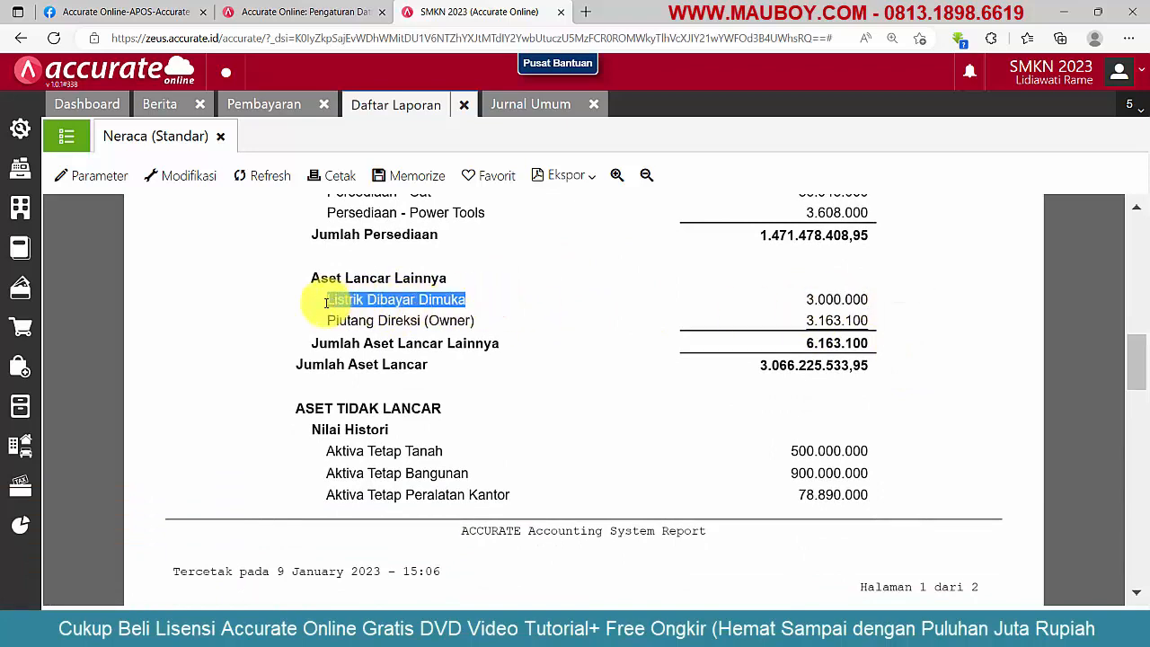
Return to the blank Jurnal Umum dated 09/01/2023 and add a Rp 3.000.000 debit line for Biaya Listrik / PLN
left_click(525, 105)
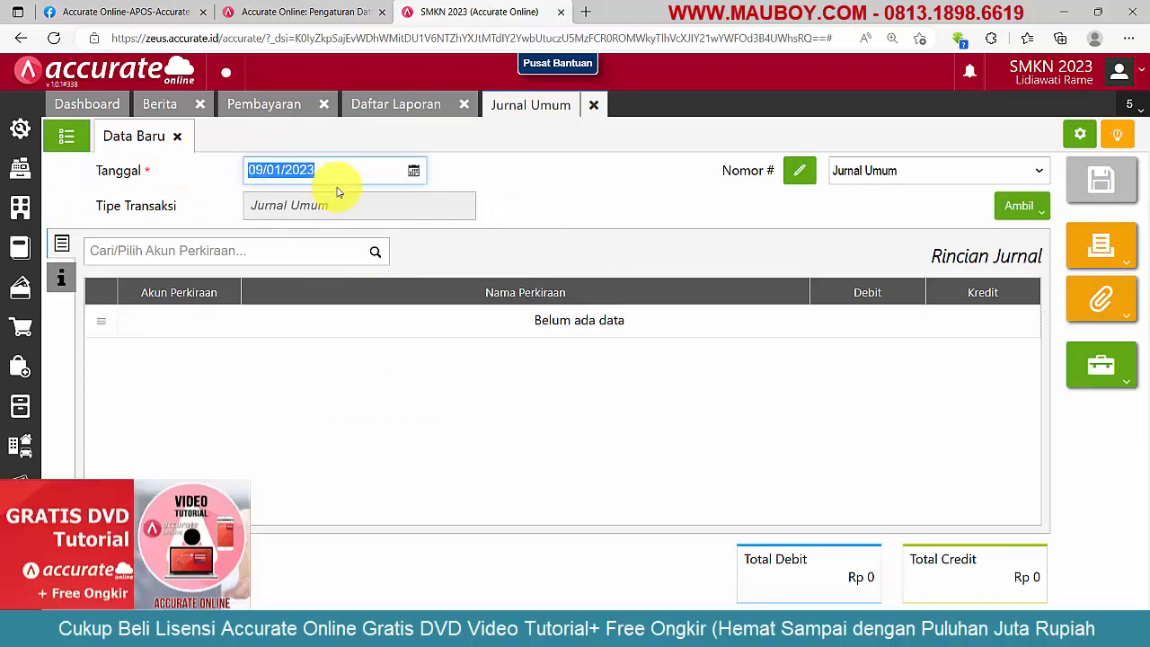
left_click(413, 171)
left_click(413, 170)
left_click(246, 255)
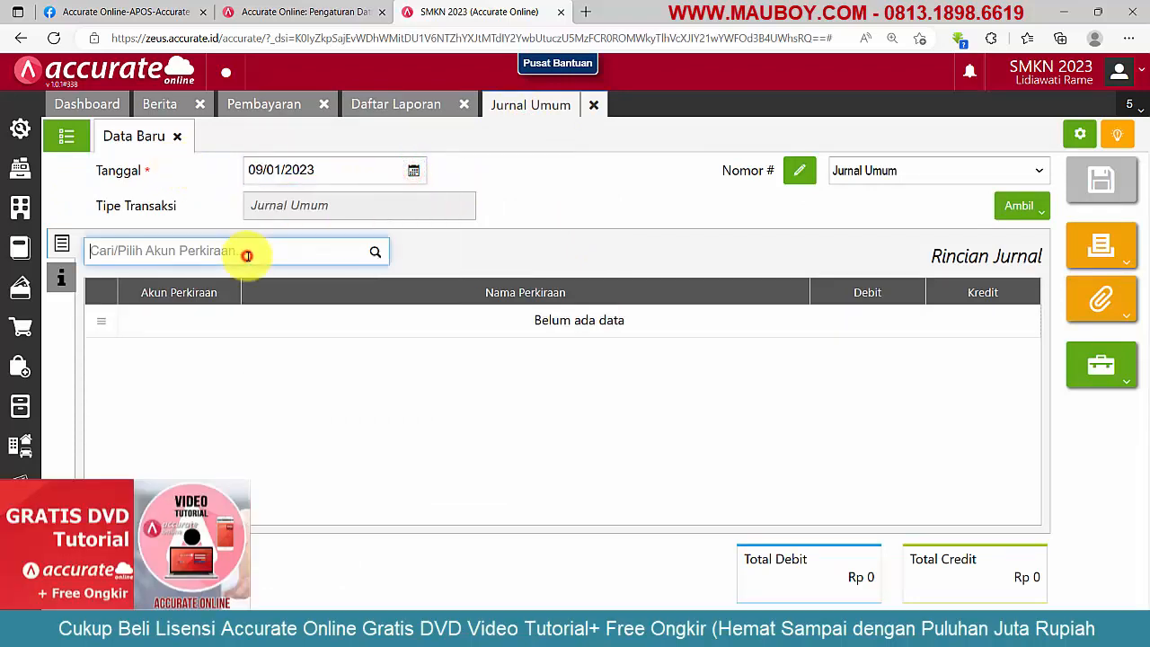
type("listrik")
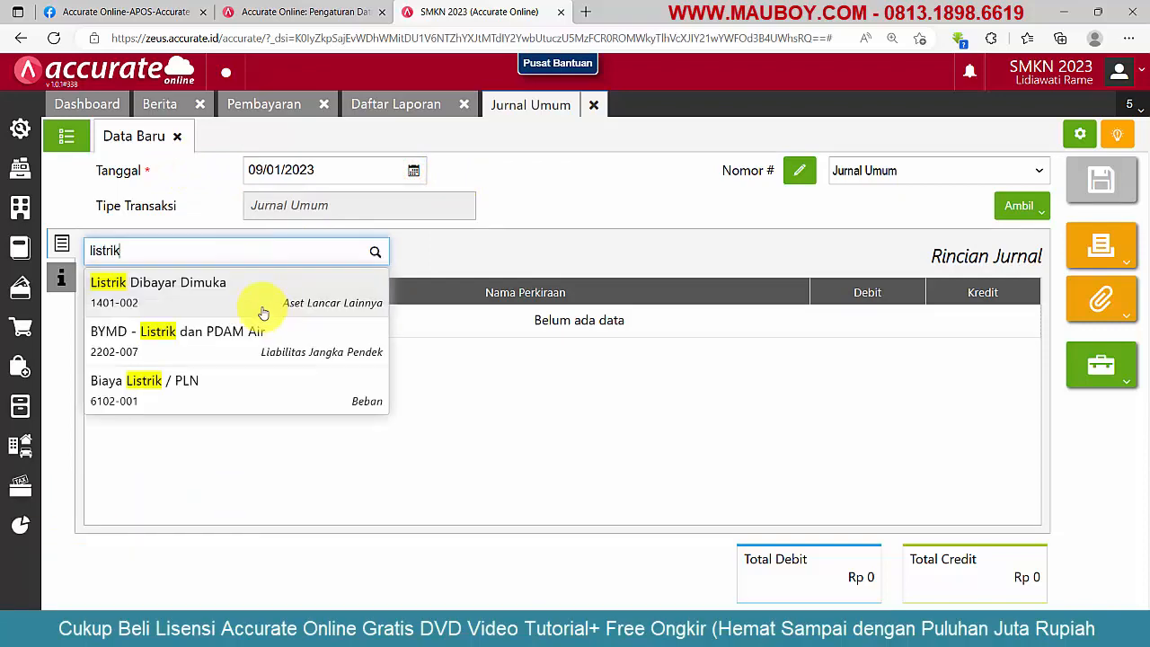
left_click(255, 390)
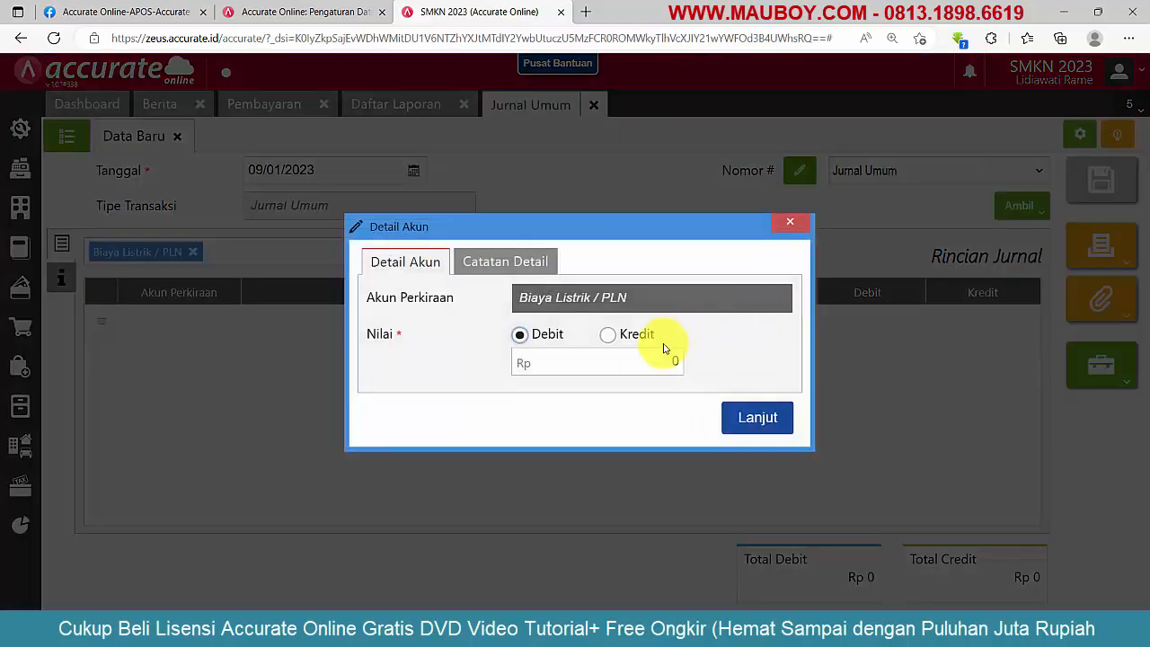
left_click(617, 368)
type("3.00")
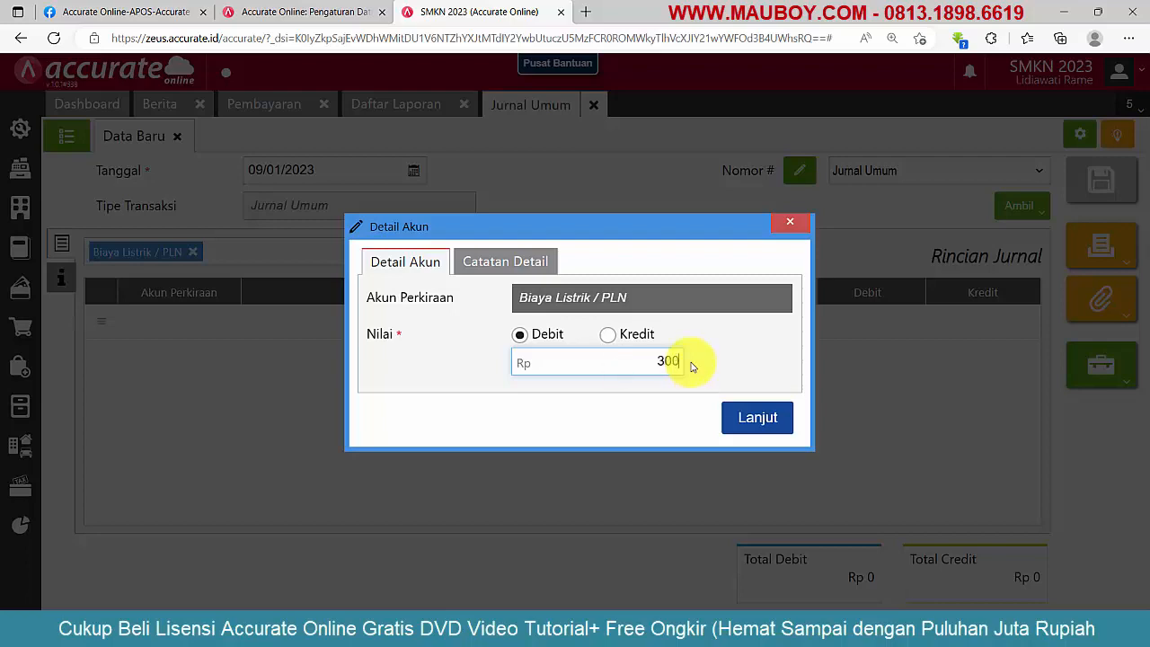
type("0")
left_click(753, 419)
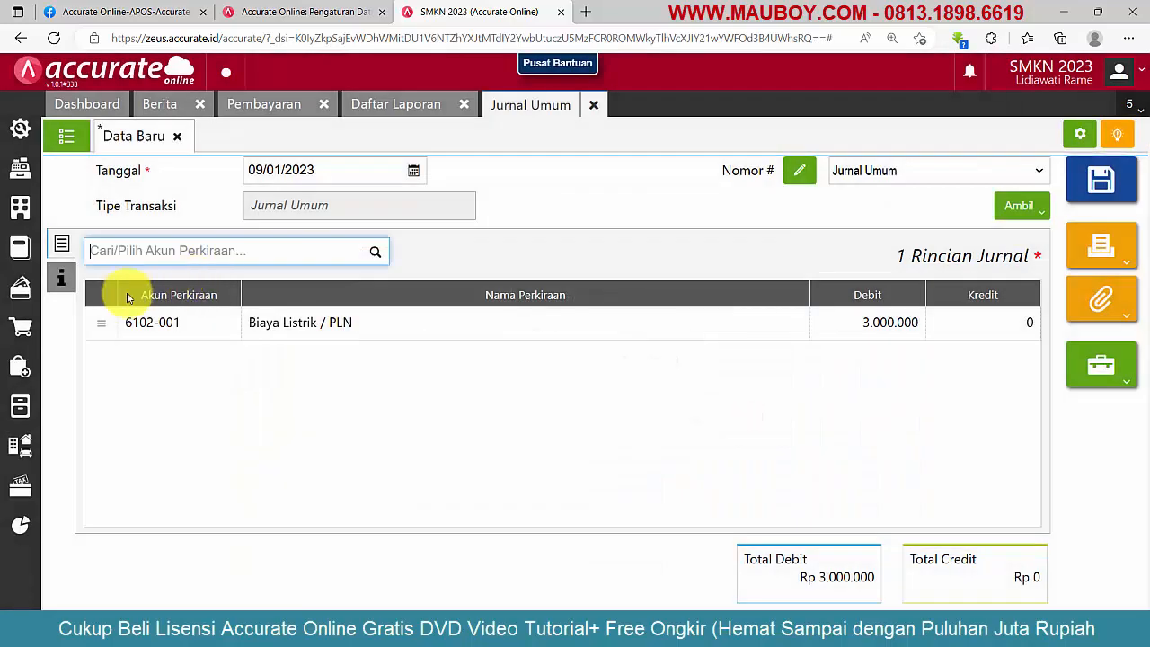
Add a Rp 3.000.000 credit line for Listrik Dibayar Dimuka and save the electricity journal
left_click(206, 252)
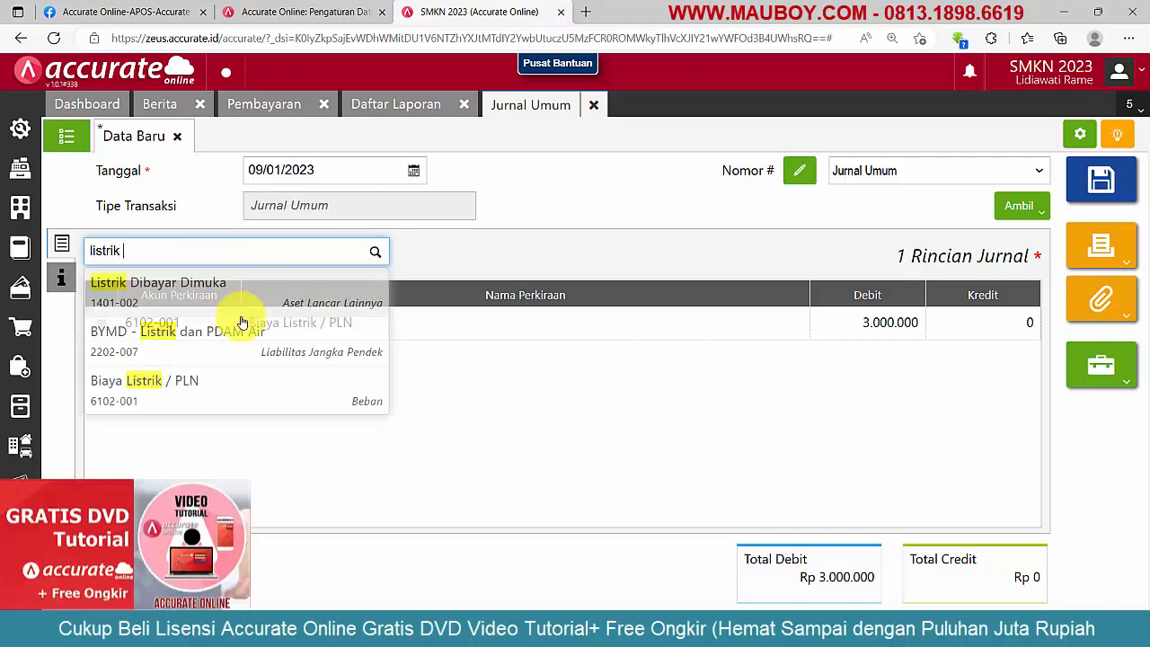
left_click(192, 303)
left_click(756, 428)
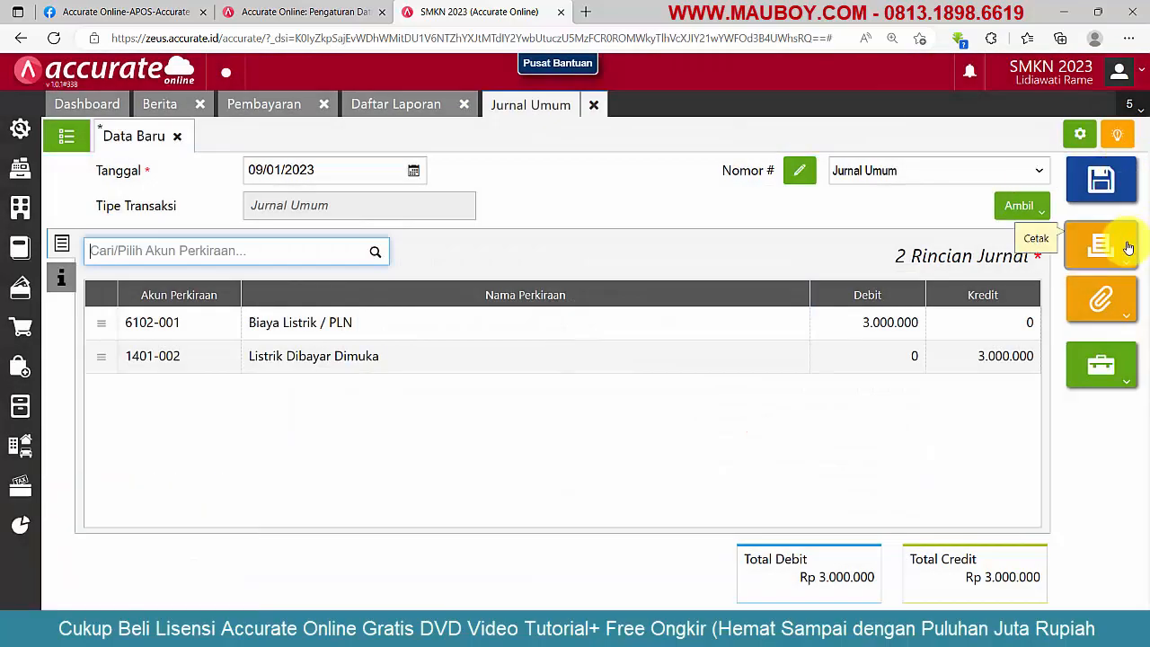
left_click(1101, 178)
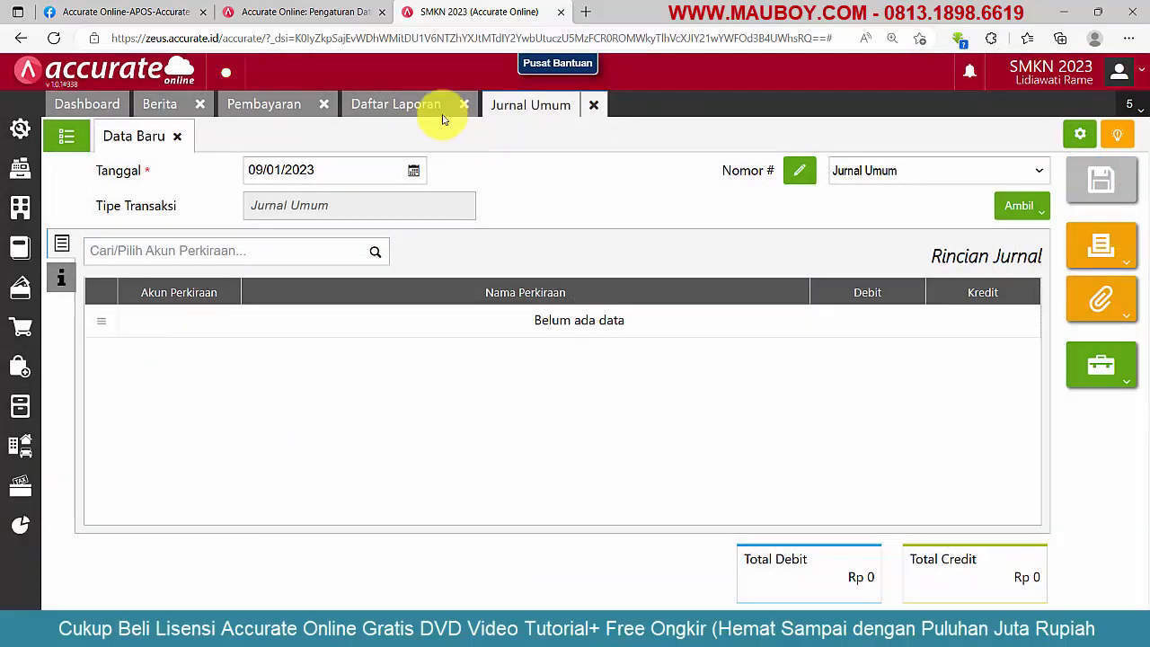
Refresh the Neraca (Standar) report and check which accounts are listed under Aset Lancar Lainnya
left_click(372, 105)
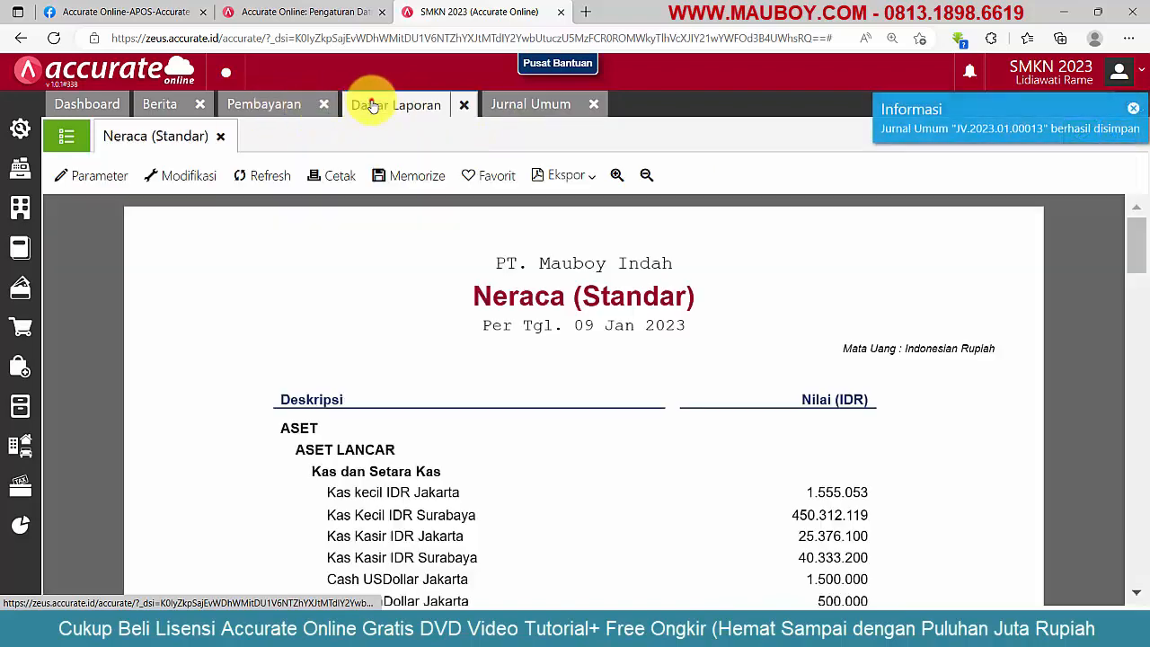
left_click(269, 178)
scroll(806, 347, "down", 3)
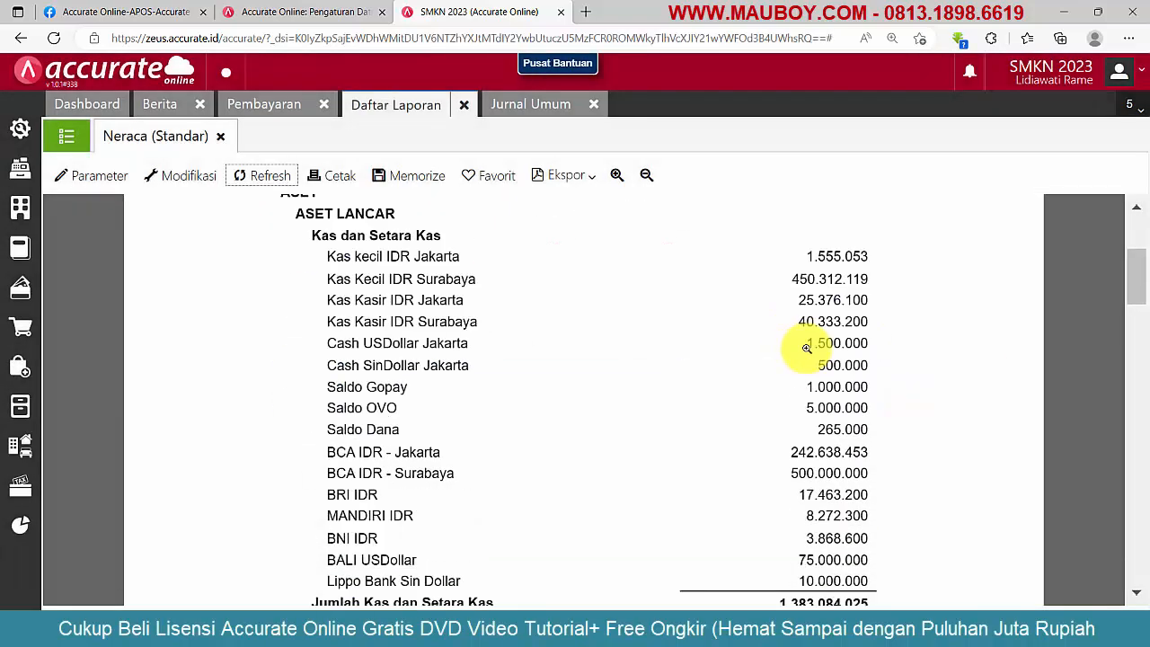
scroll(782, 355, "down", 5)
scroll(752, 362, "down", 1)
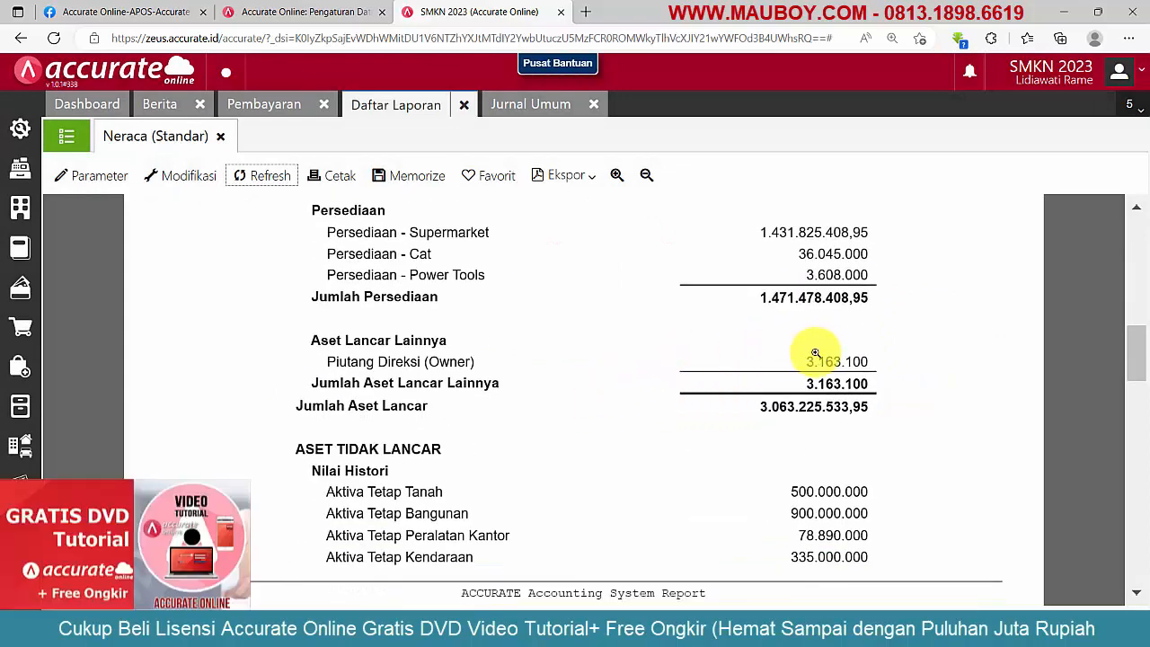
left_click_drag(344, 339, 853, 362)
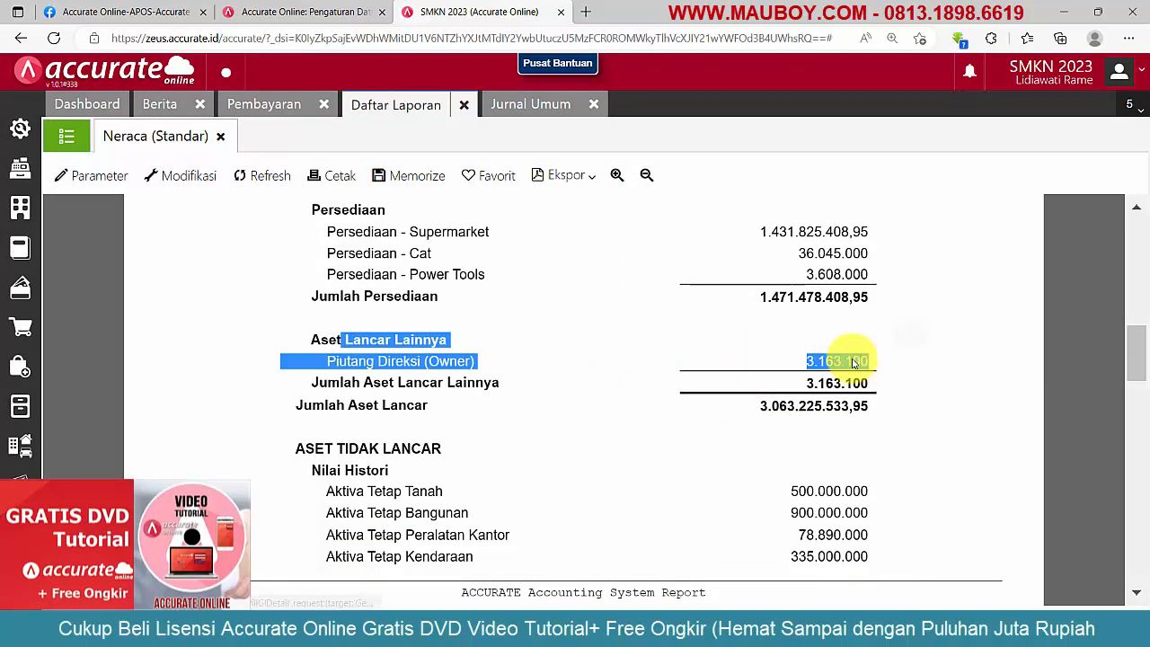
Switch to the Facebook group post and reread the two example cases about stationery and electricity cash advances
left_click(528, 105)
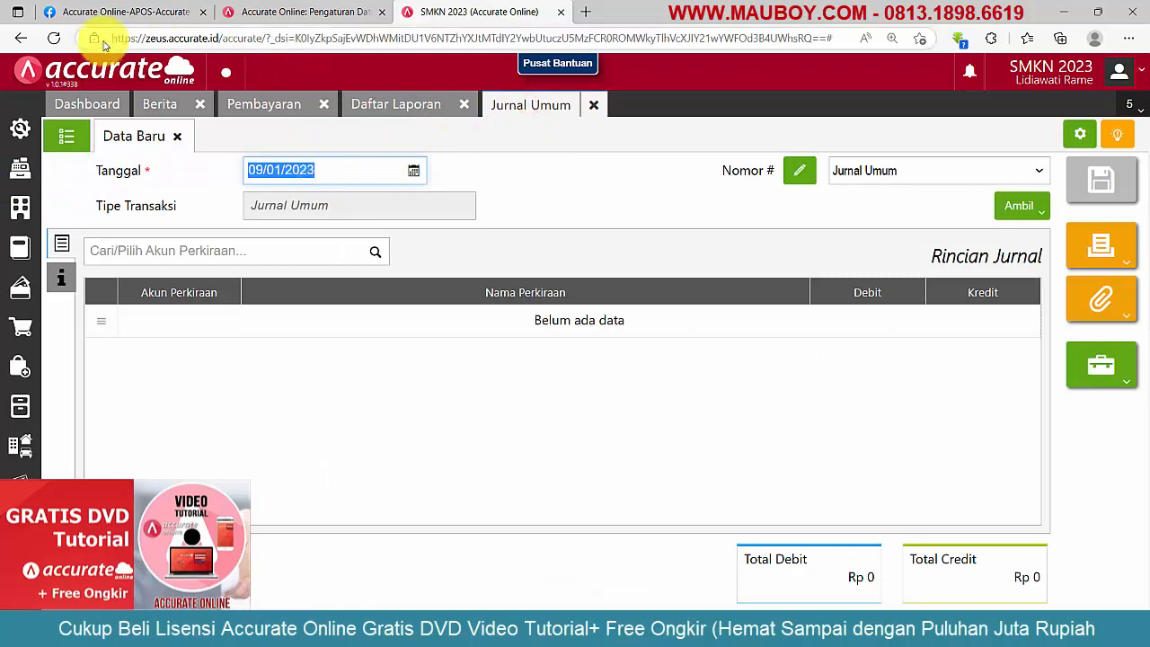
left_click(113, 12)
left_click(714, 365)
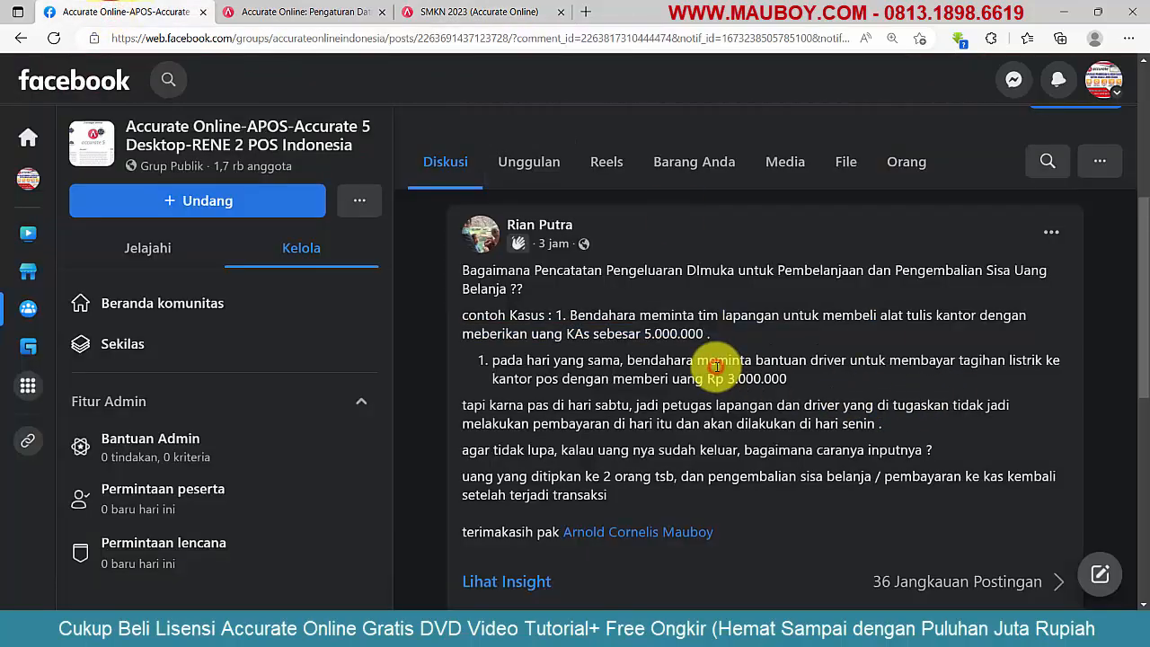
left_click_drag(643, 333, 841, 376)
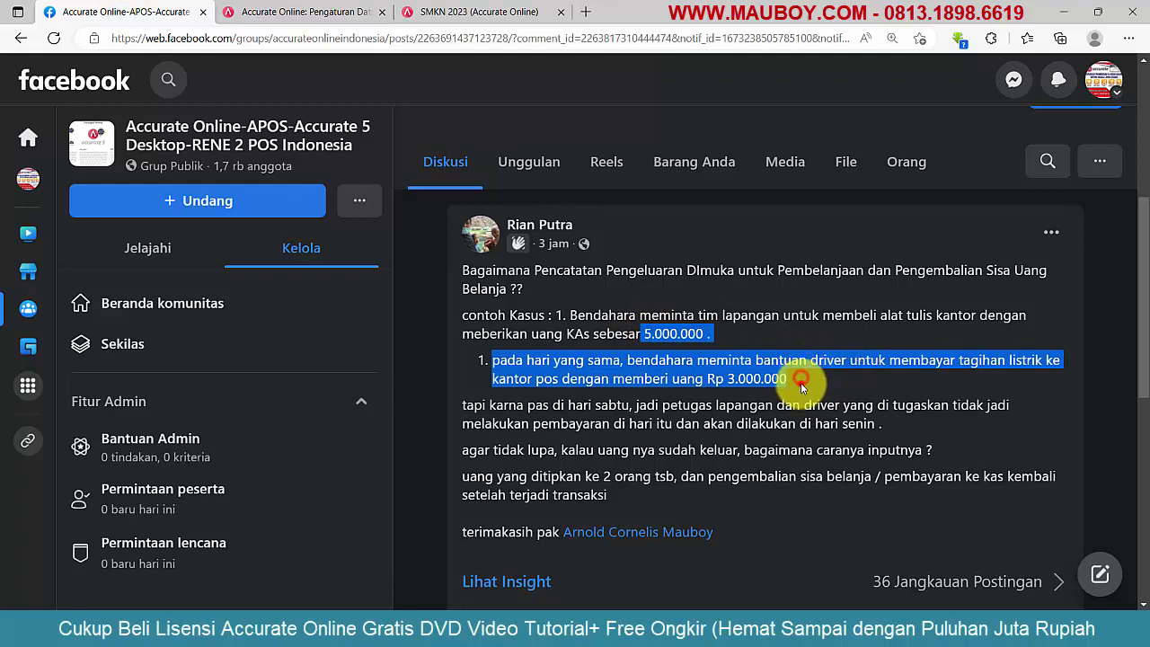
left_click(648, 339)
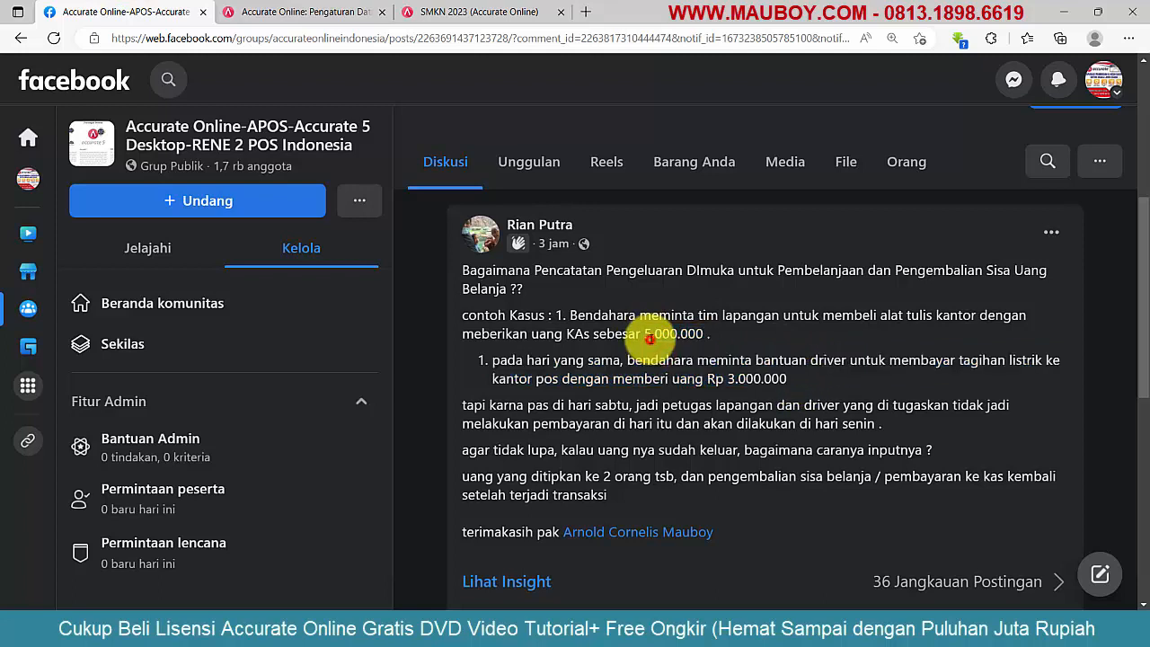
left_click_drag(648, 317, 951, 331)
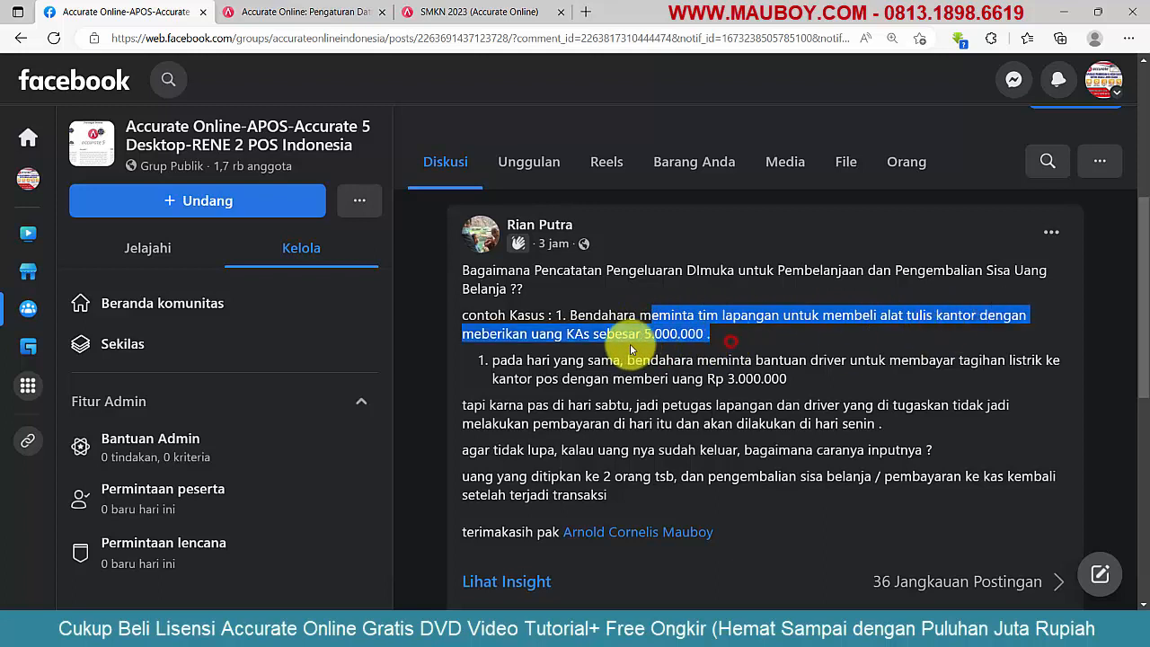
left_click_drag(641, 334, 804, 382)
left_click(719, 370)
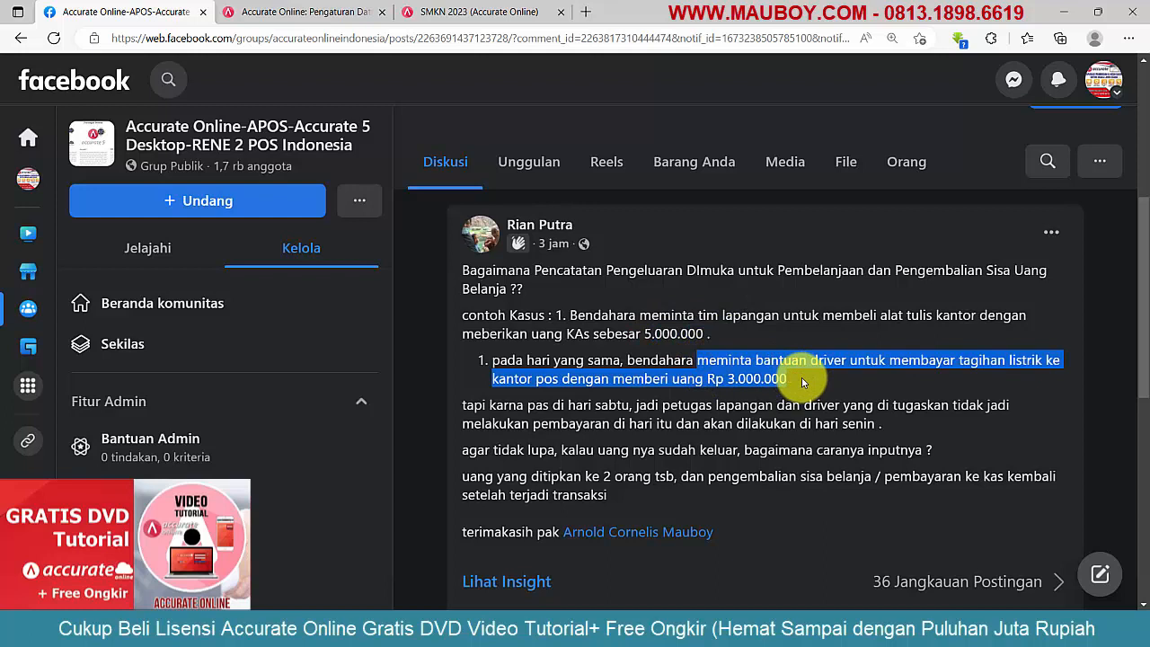
left_click(733, 382)
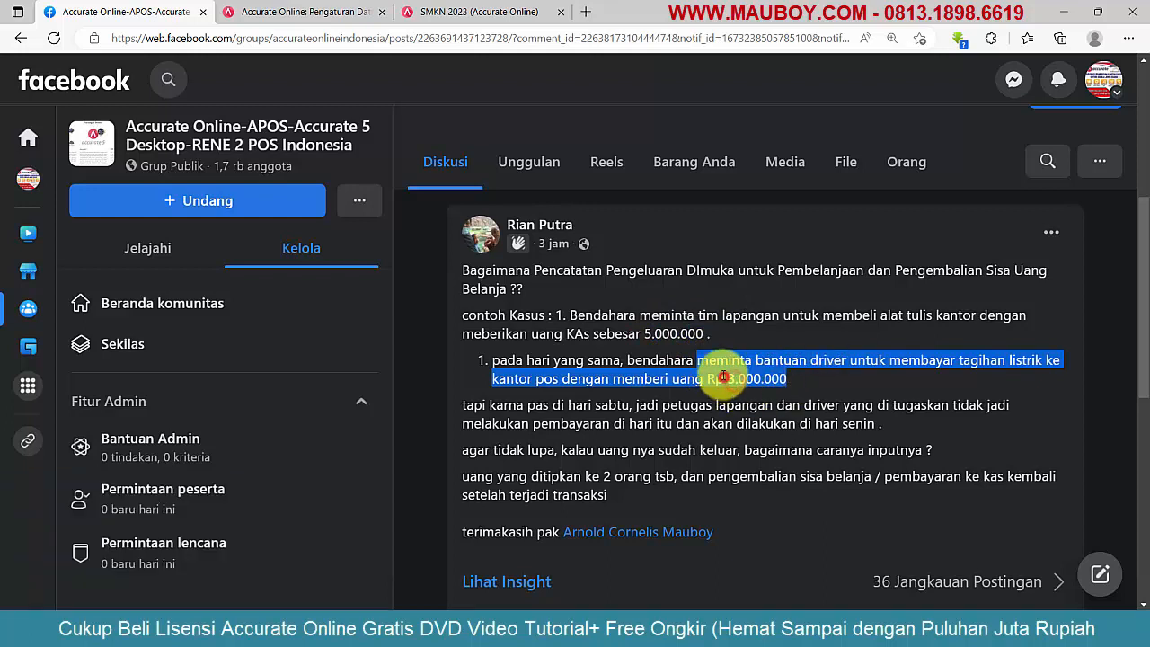
left_click(712, 361)
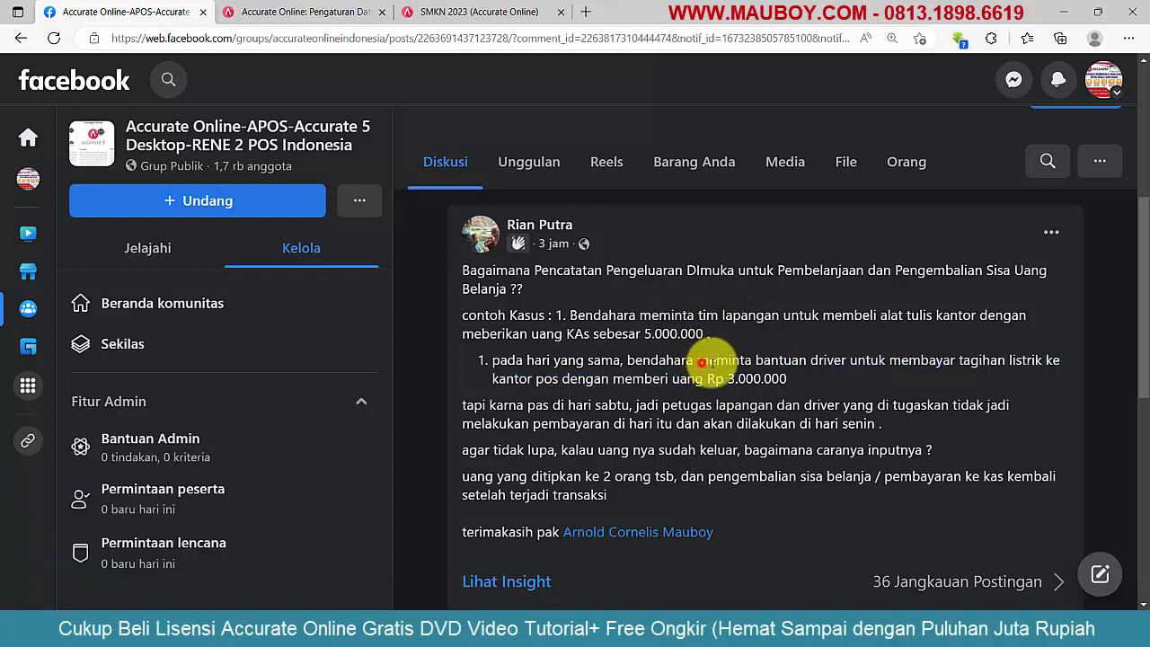
left_click_drag(705, 361, 793, 371)
Return to Accurate Online, delete the Rp 3.000.000 electricity journal dated 09/01/2023 and close the blank journal entry
left_click(434, 14)
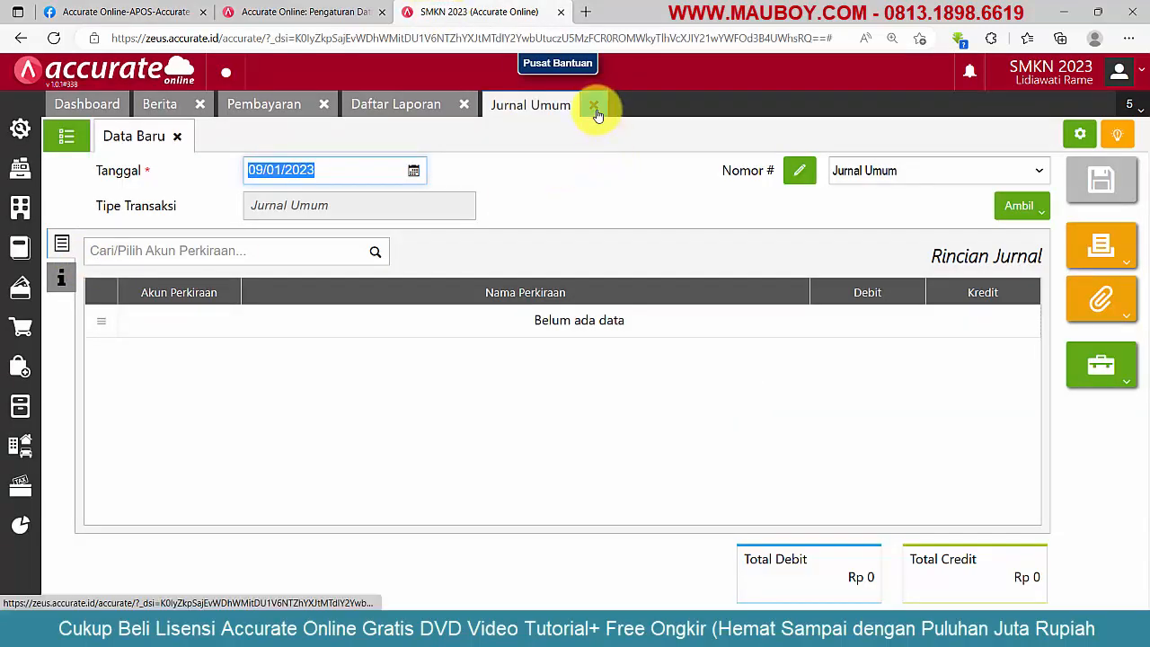
left_click(62, 137)
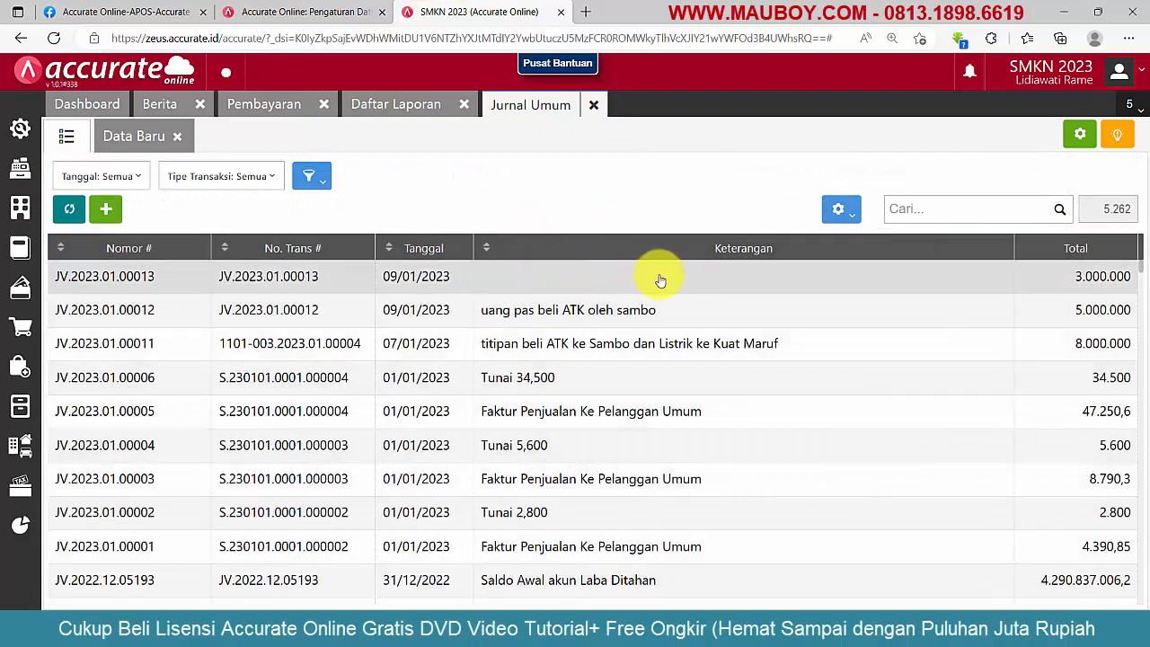
double_click(701, 275)
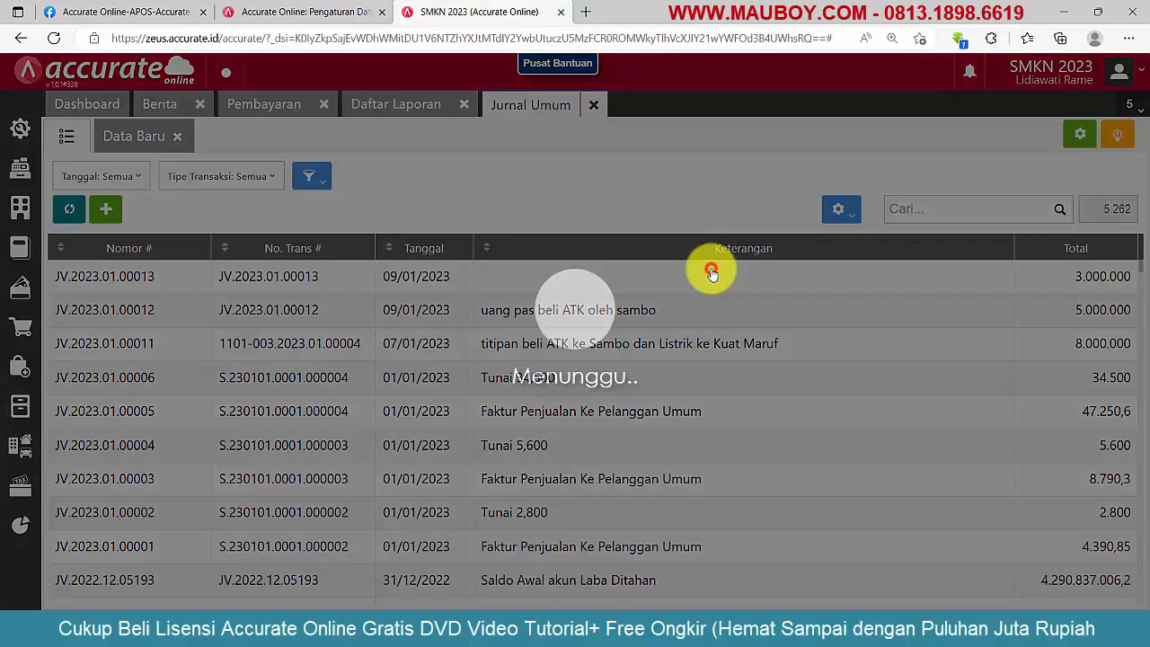
left_click(1100, 419)
left_click(759, 371)
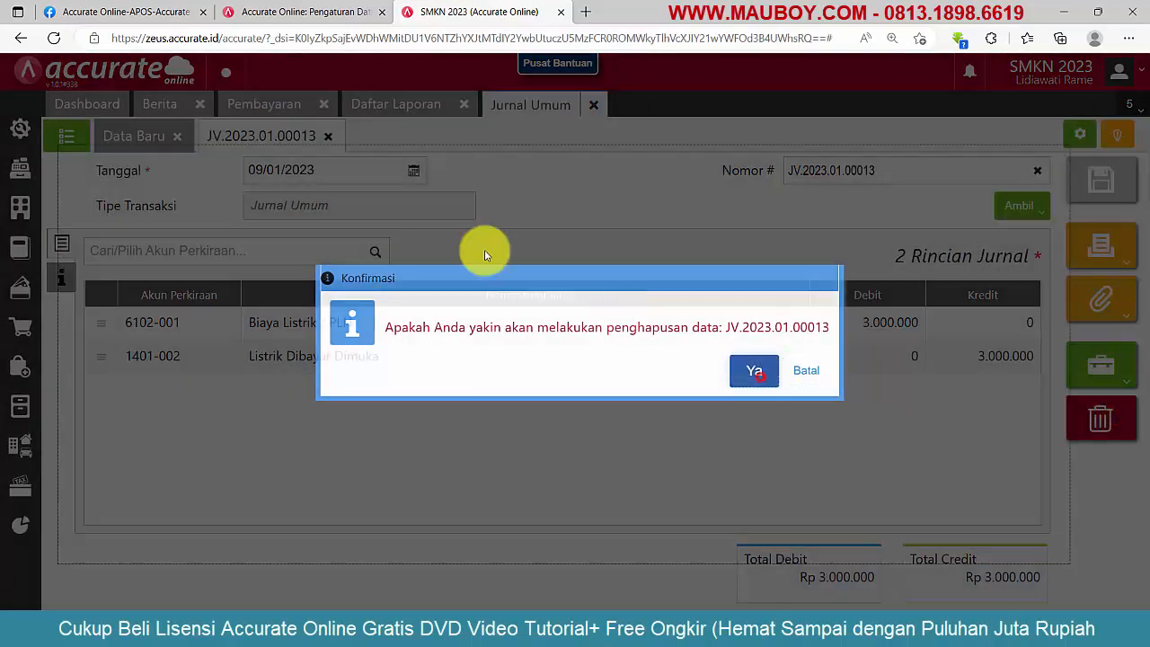
left_click(177, 136)
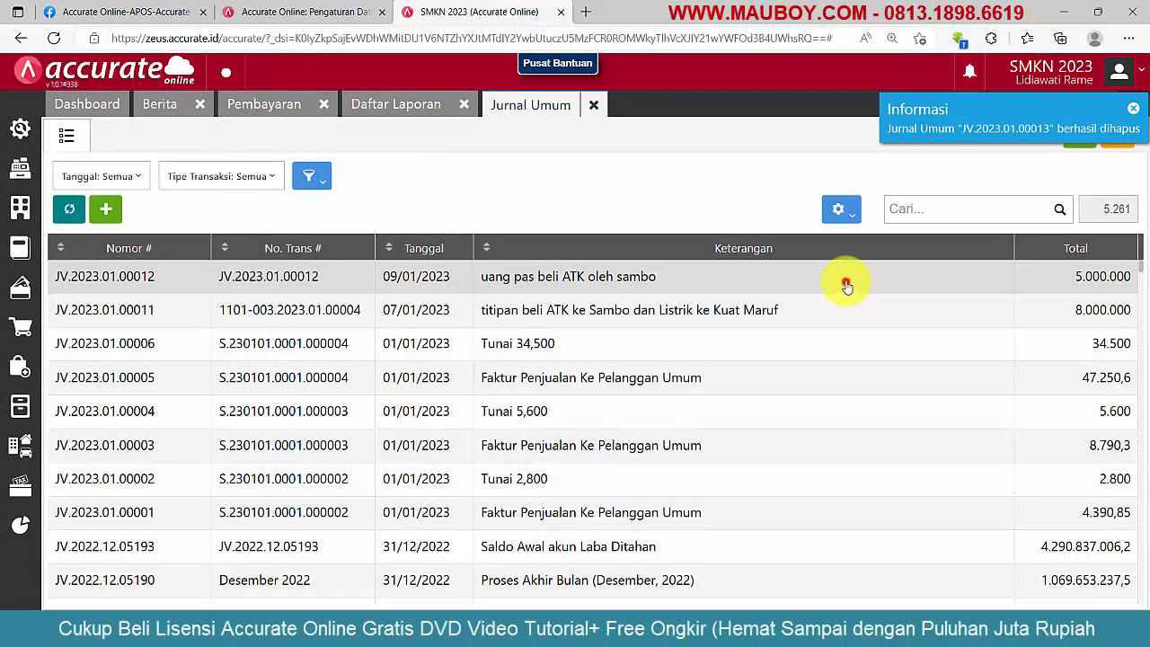
Delete the 09/01/2023 journal "uang pas beli ATK oleh sambo" and close Jurnal Umum
double_click(845, 286)
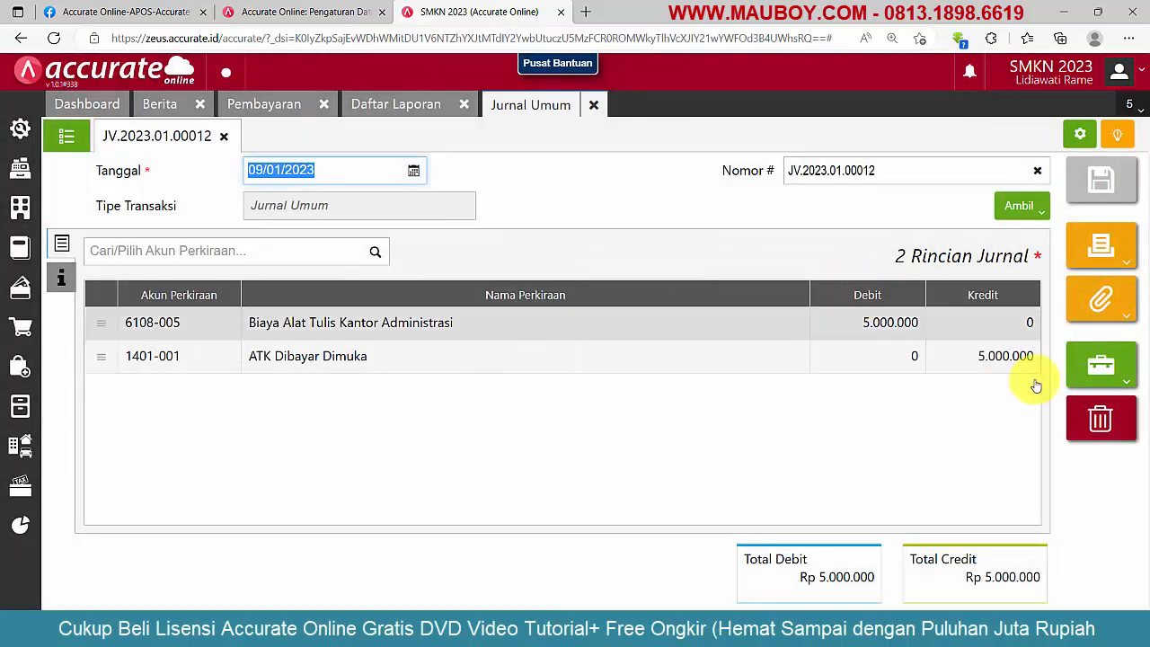
left_click(1113, 436)
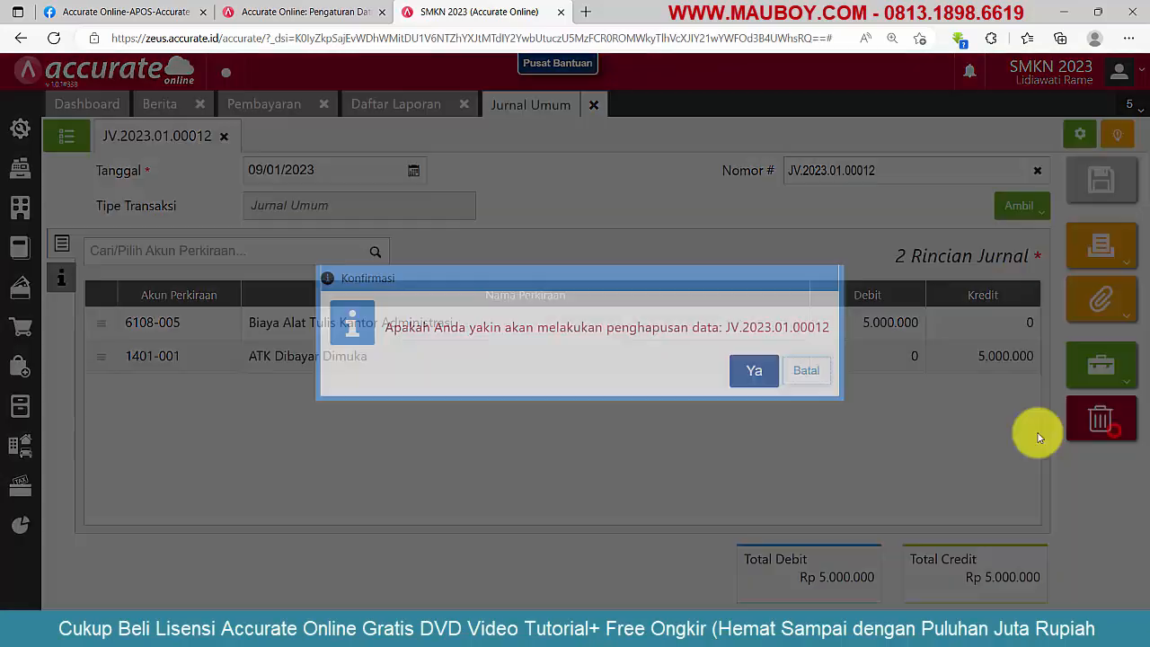
left_click(752, 367)
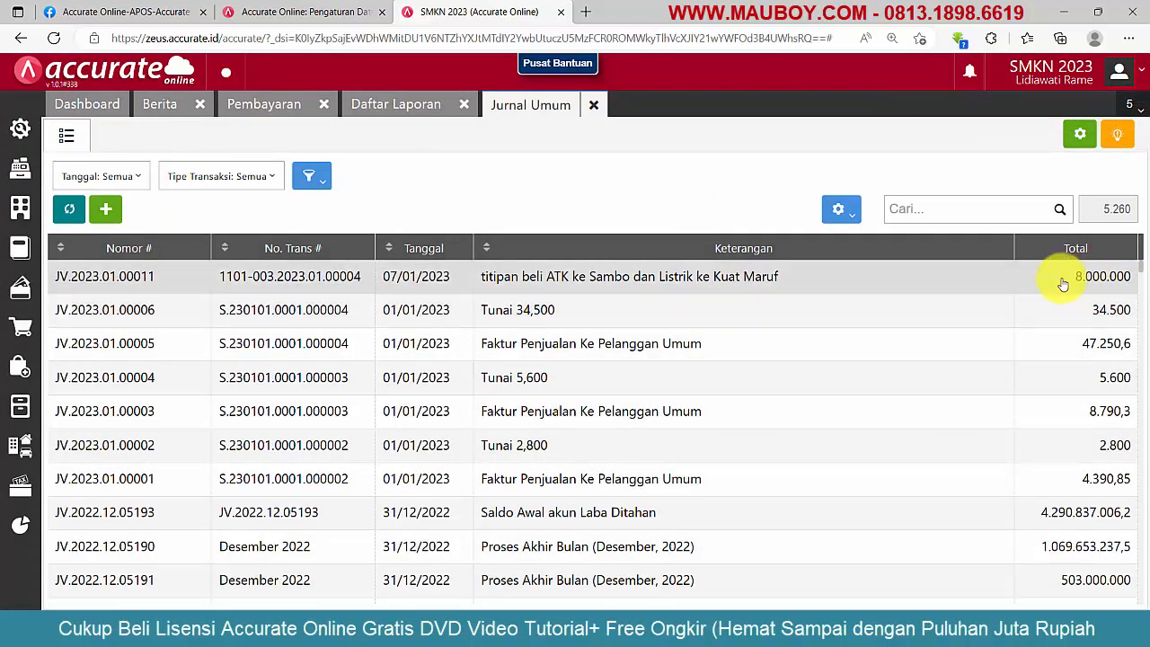
left_click(593, 105)
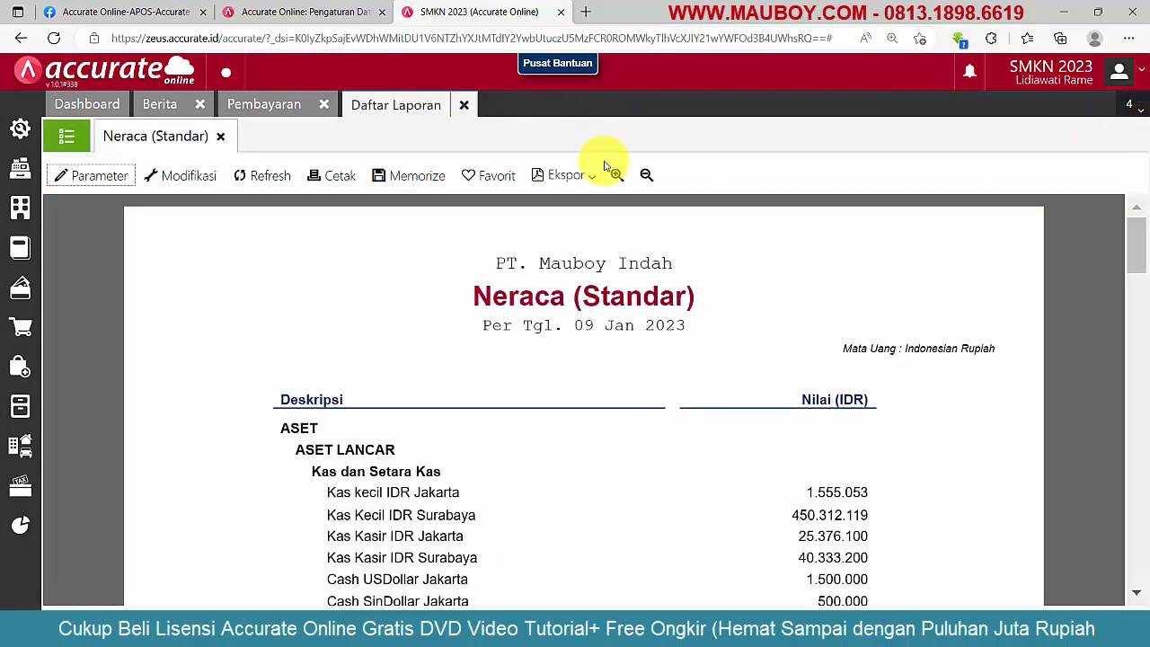
Refresh the Neraca (Standar) report and check the ATK and Listrik Dibayar Dimuka balances under Aset Lancar Lainnya
left_click(267, 176)
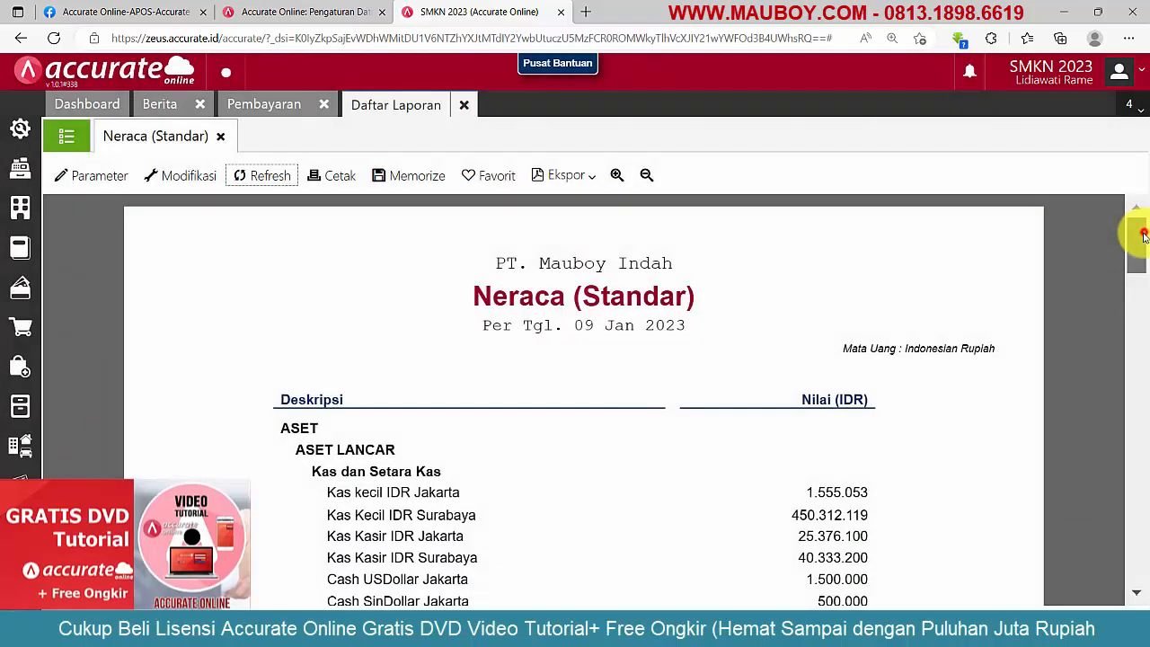
mouse_move(1143, 235)
left_mouse_down()
mouse_move(1135, 429)
mouse_move(1113, 357)
mouse_move(1099, 346)
left_mouse_up()
left_click_drag(790, 306, 916, 324)
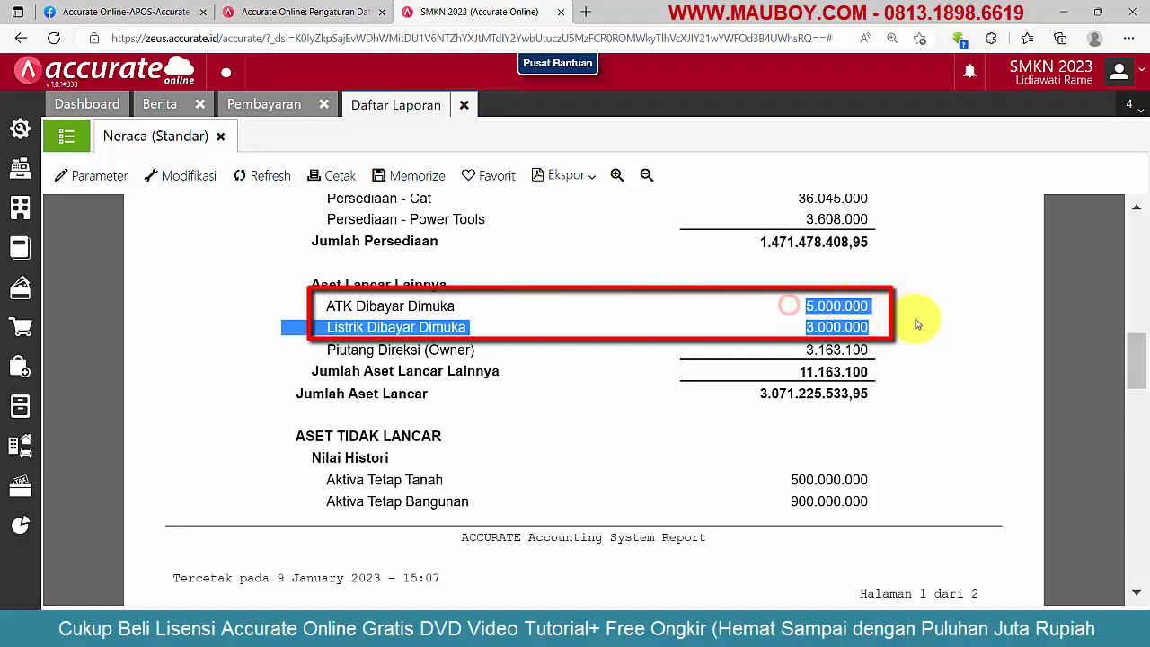
left_click(876, 328)
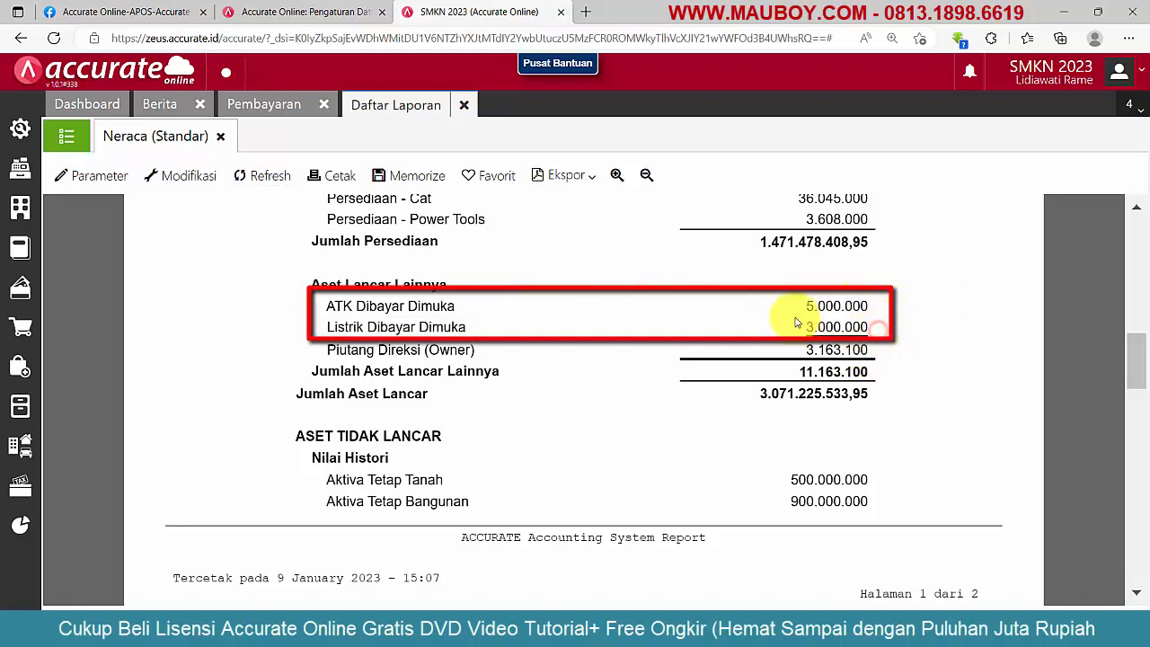
left_click_drag(805, 305, 869, 328)
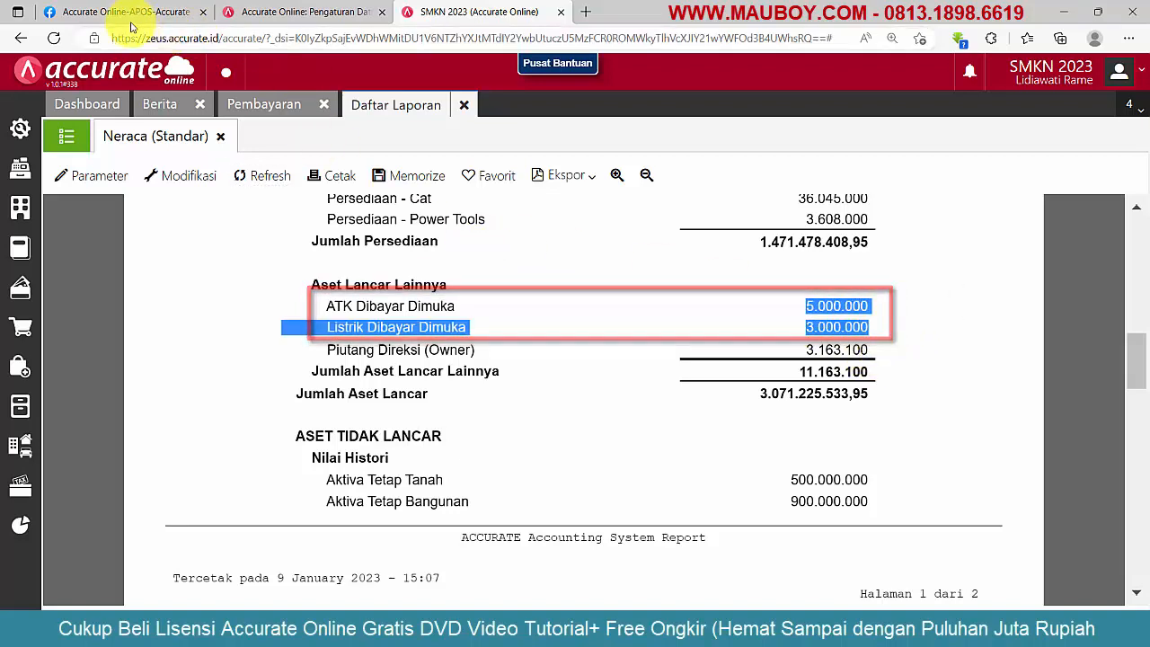
Review the Facebook post's stationery case, examining the amount handed out and the treasurer's role
left_click(131, 12)
left_click(723, 337)
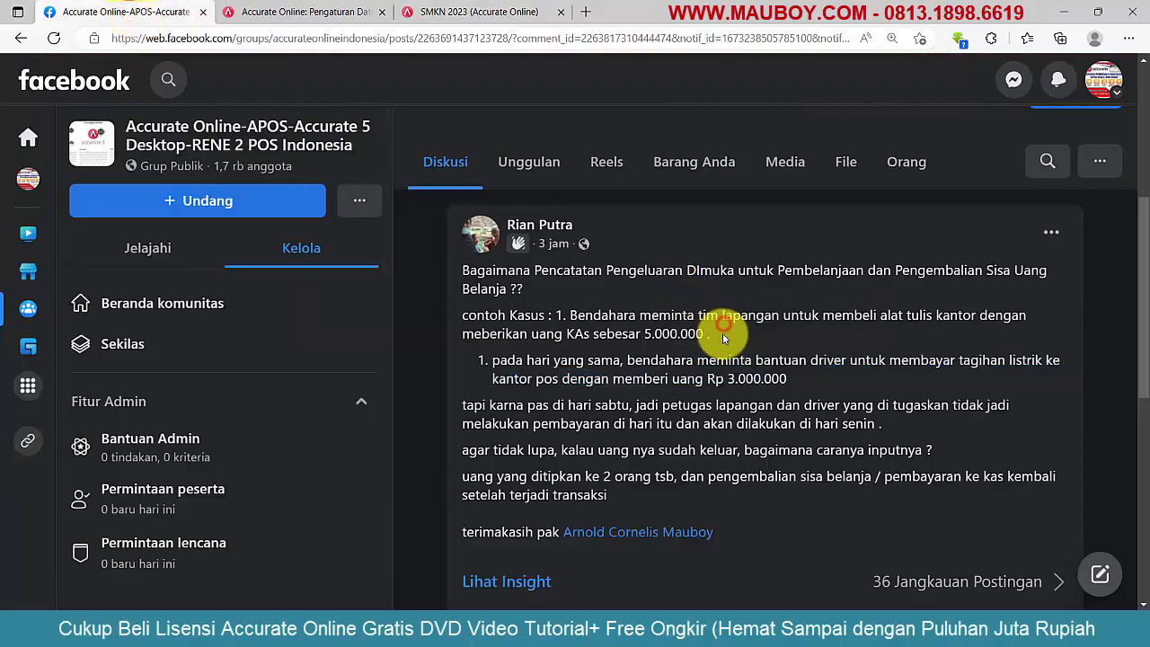
left_click_drag(722, 337, 639, 316)
left_click_drag(810, 379, 592, 317)
left_click(592, 316)
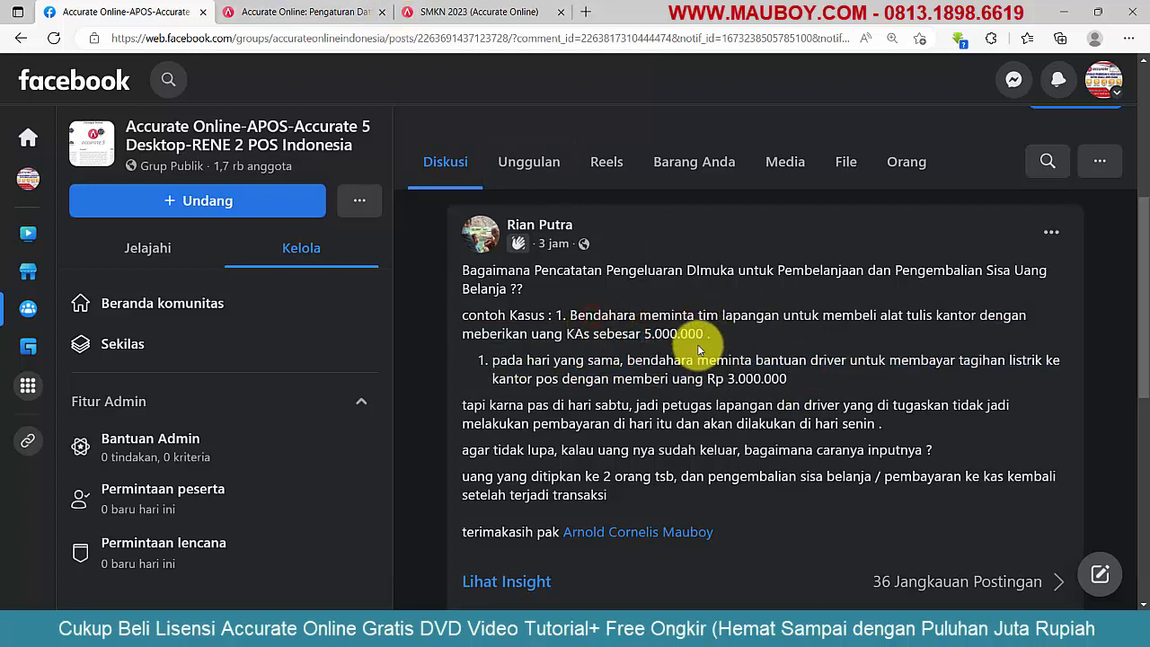
left_click_drag(722, 339, 652, 345)
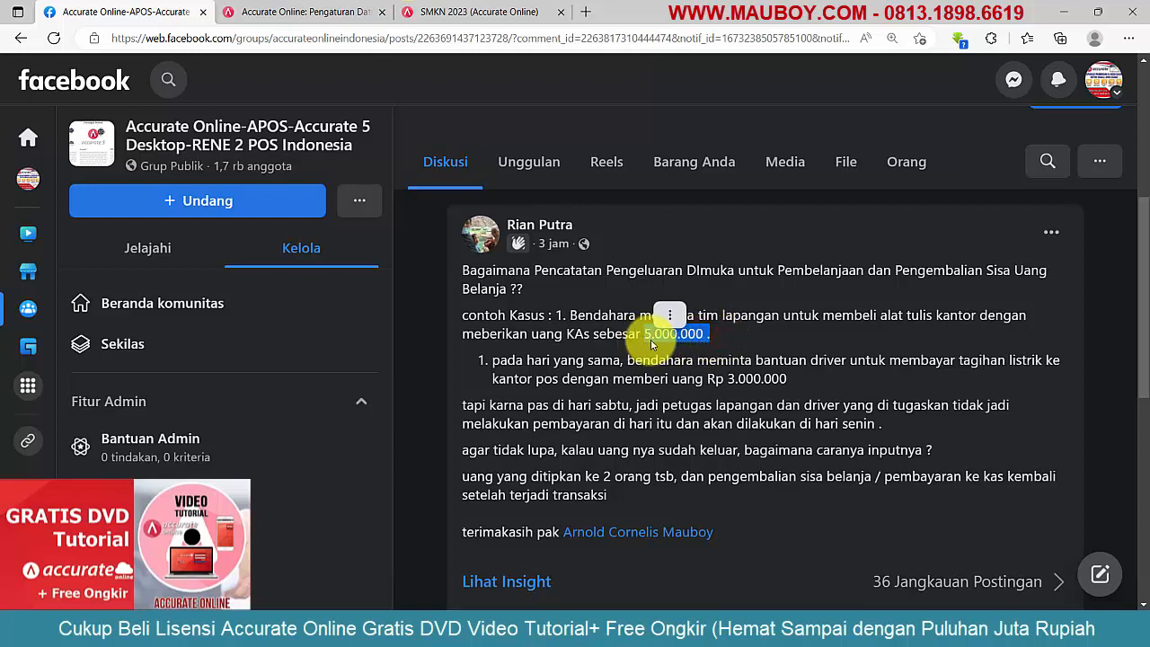
left_click(722, 336)
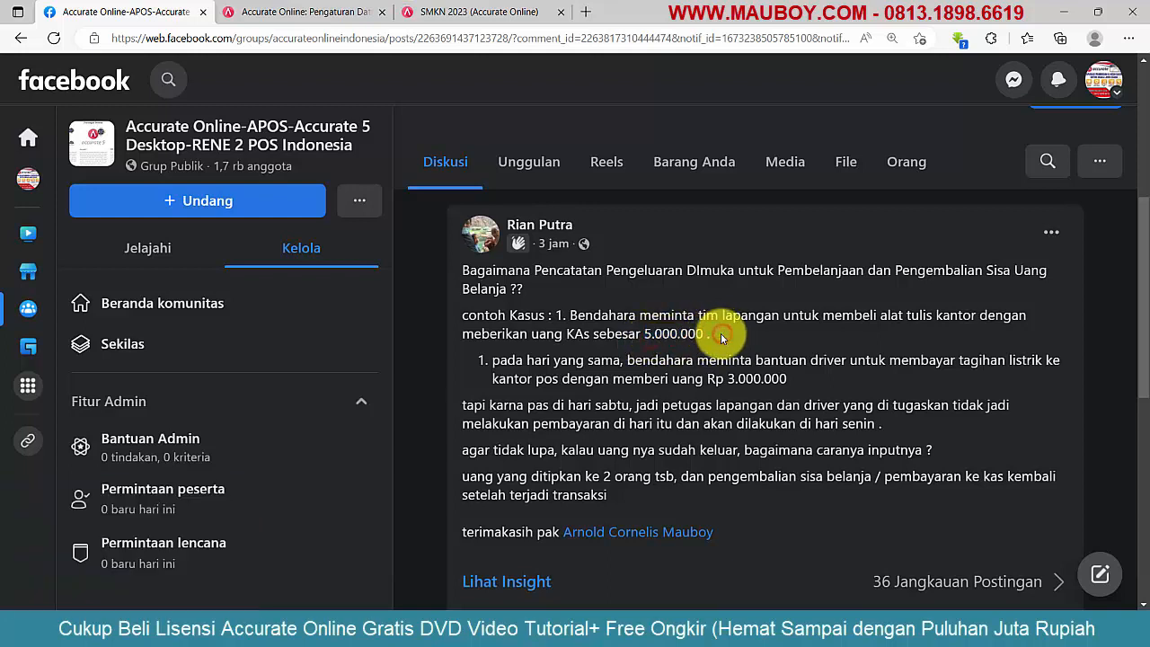
left_click_drag(722, 337, 651, 336)
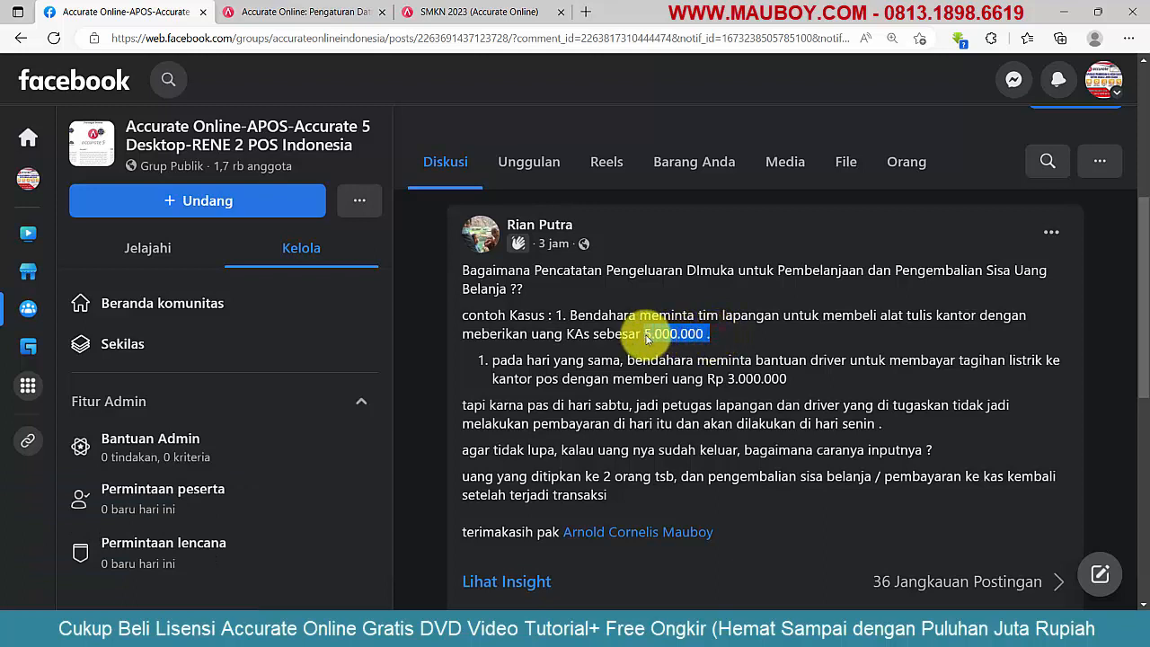
left_click_drag(811, 315, 649, 328)
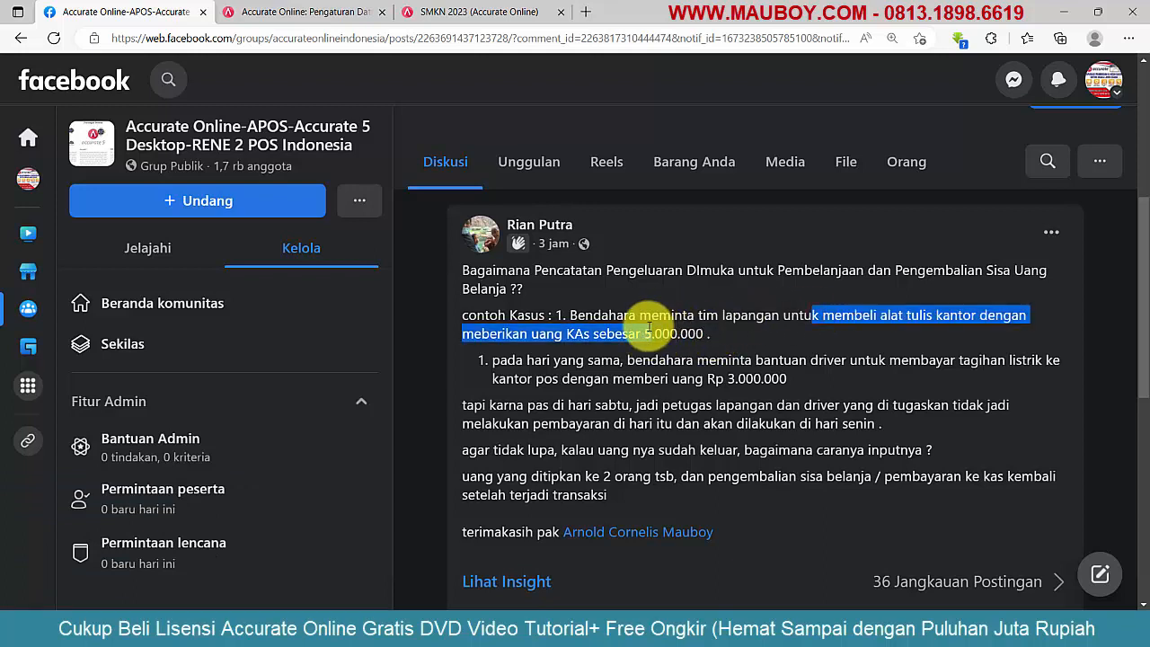
left_click(706, 333)
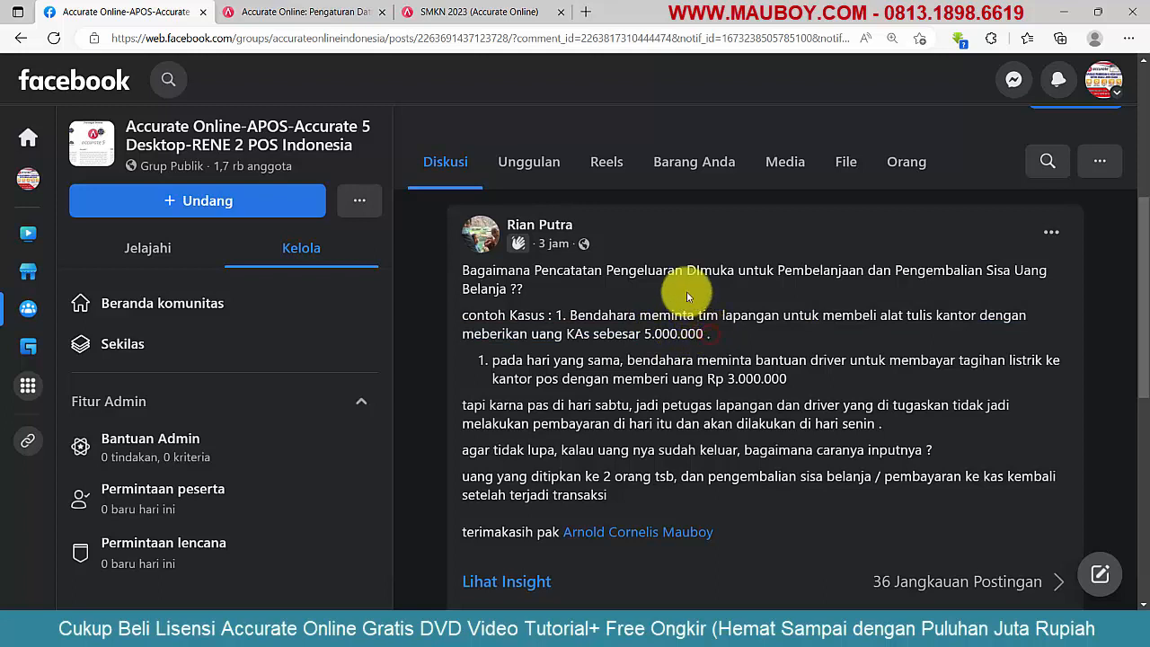
left_click(569, 311)
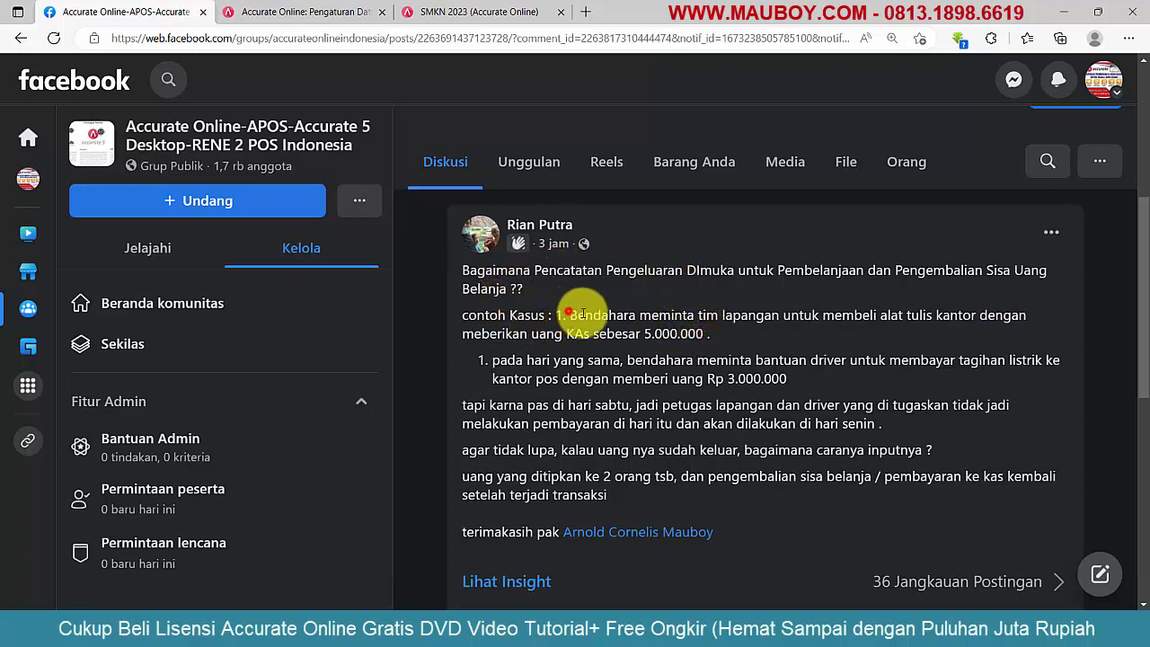
left_click_drag(582, 312, 645, 319)
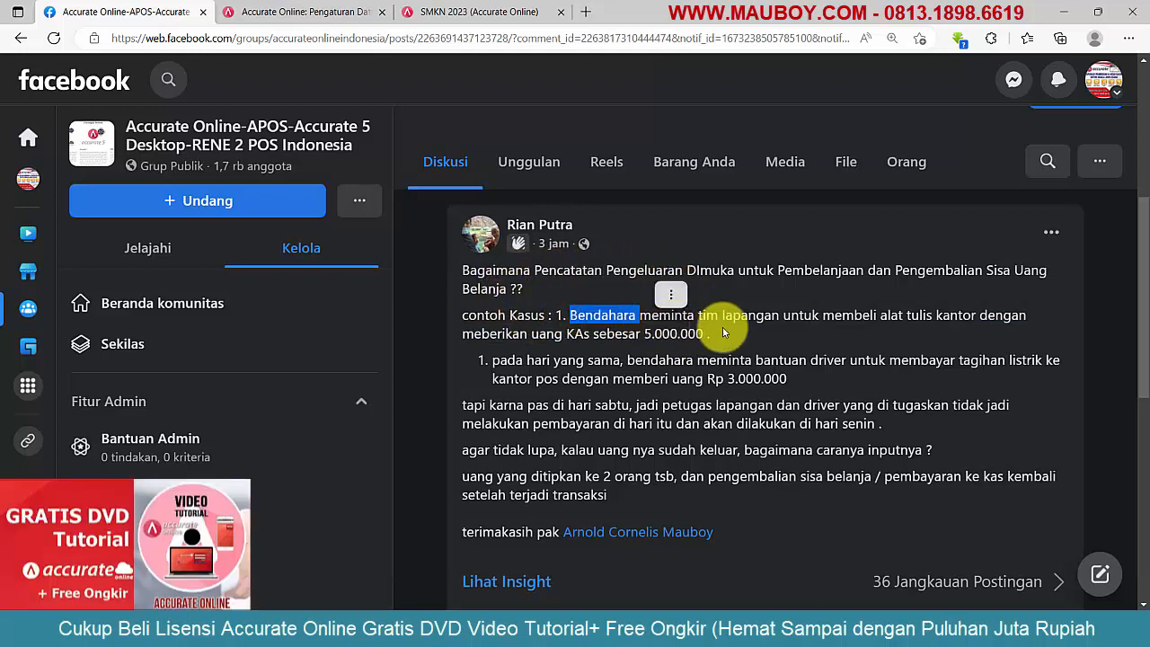
Open Pembayaran in Accurate Online, close the saved 07/01/2023 advance payment and go back to the Facebook post
left_click(485, 15)
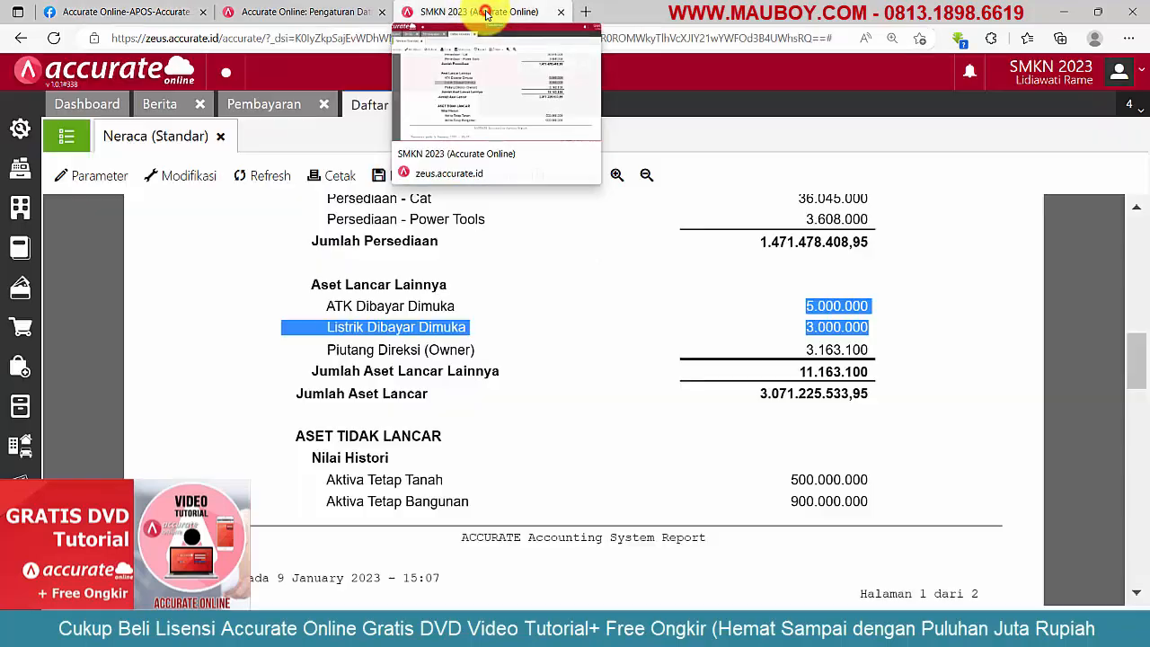
left_click(16, 295)
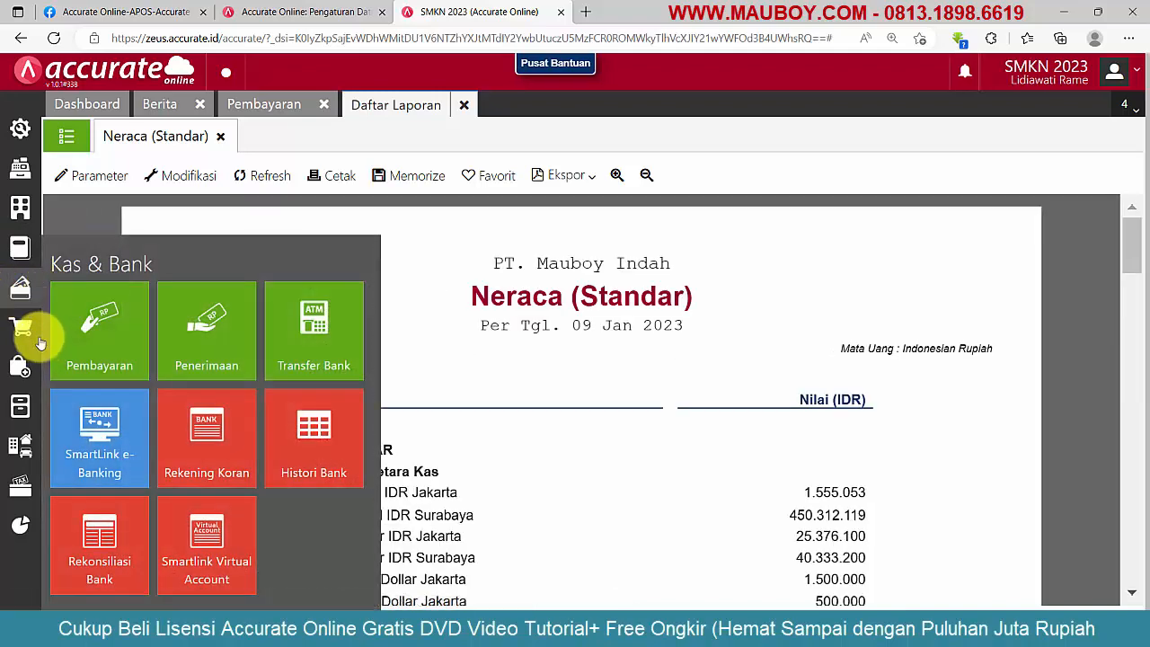
left_click(110, 341)
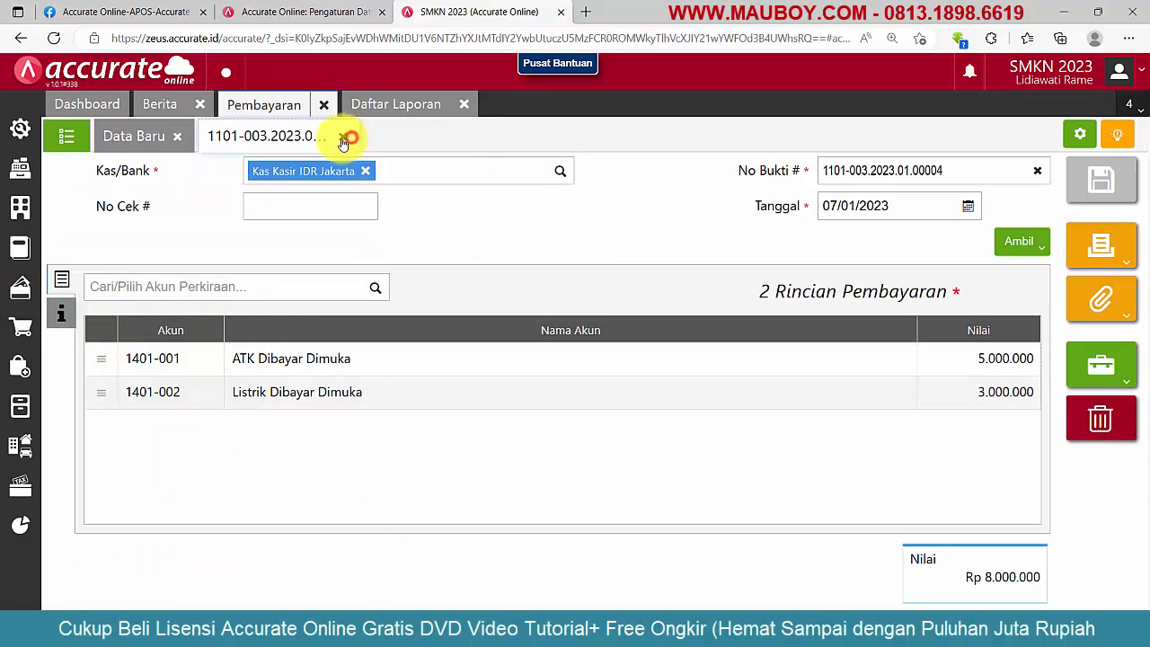
left_click(343, 137)
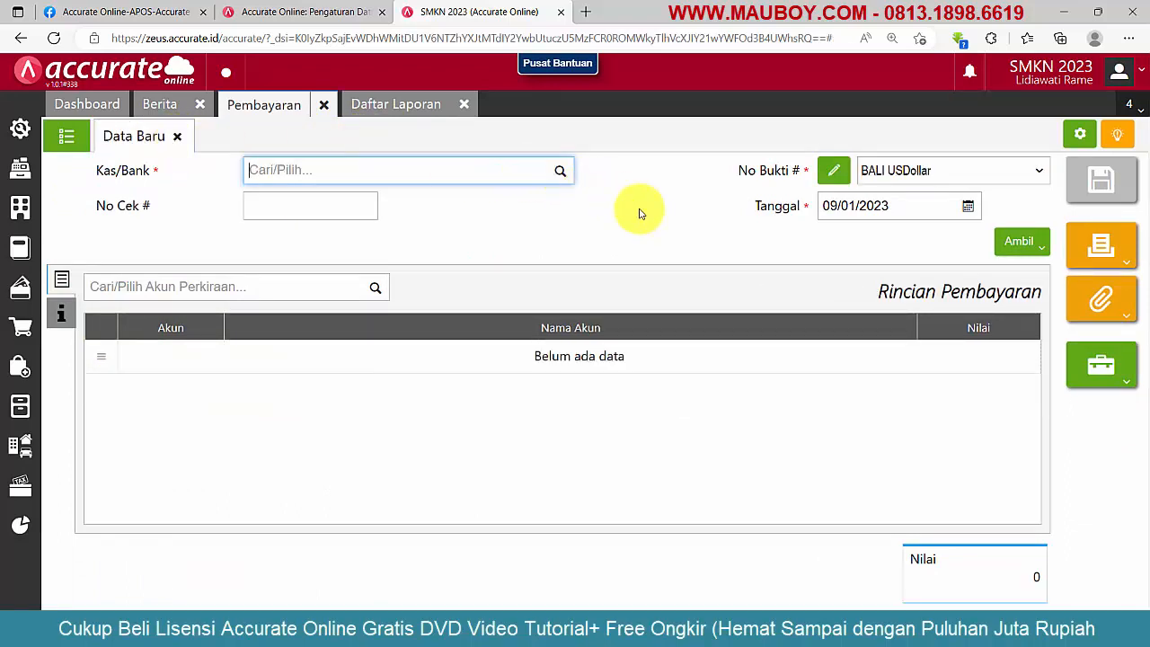
left_click(171, 11)
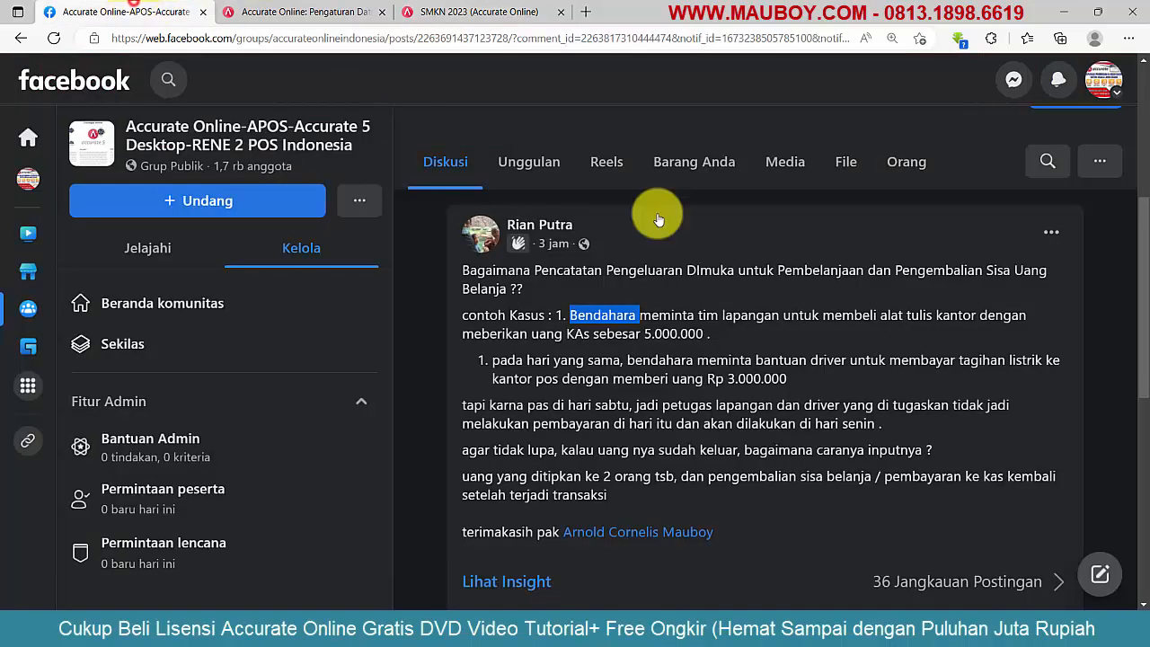
Review the Facebook post's stationery case again, examining the treasurer's role and the advance amount against the blank payment form in Accurate Online
left_click(687, 331)
left_click_drag(708, 334, 642, 333)
left_click(329, 11)
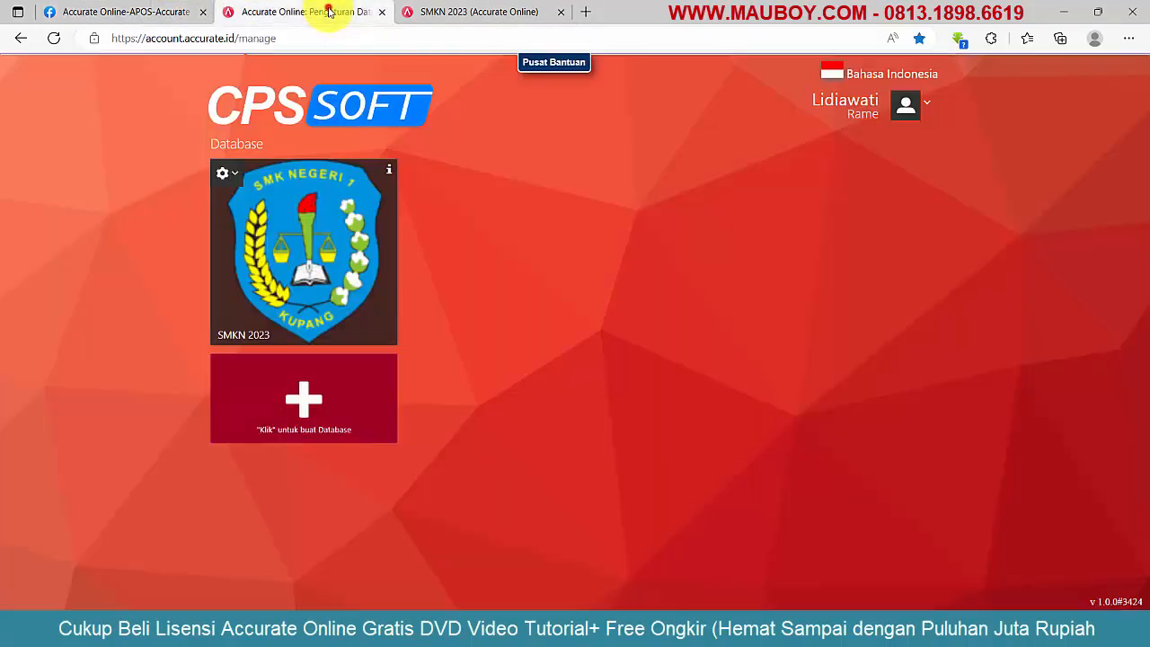
left_click(485, 11)
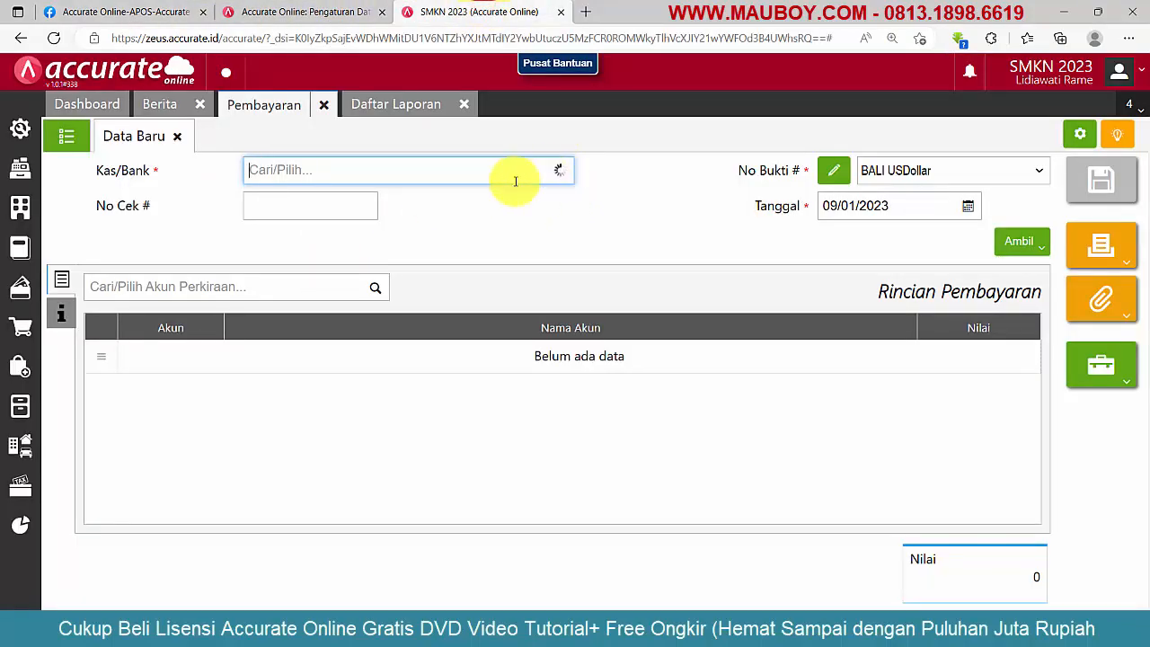
left_click(126, 13)
double_click(600, 314)
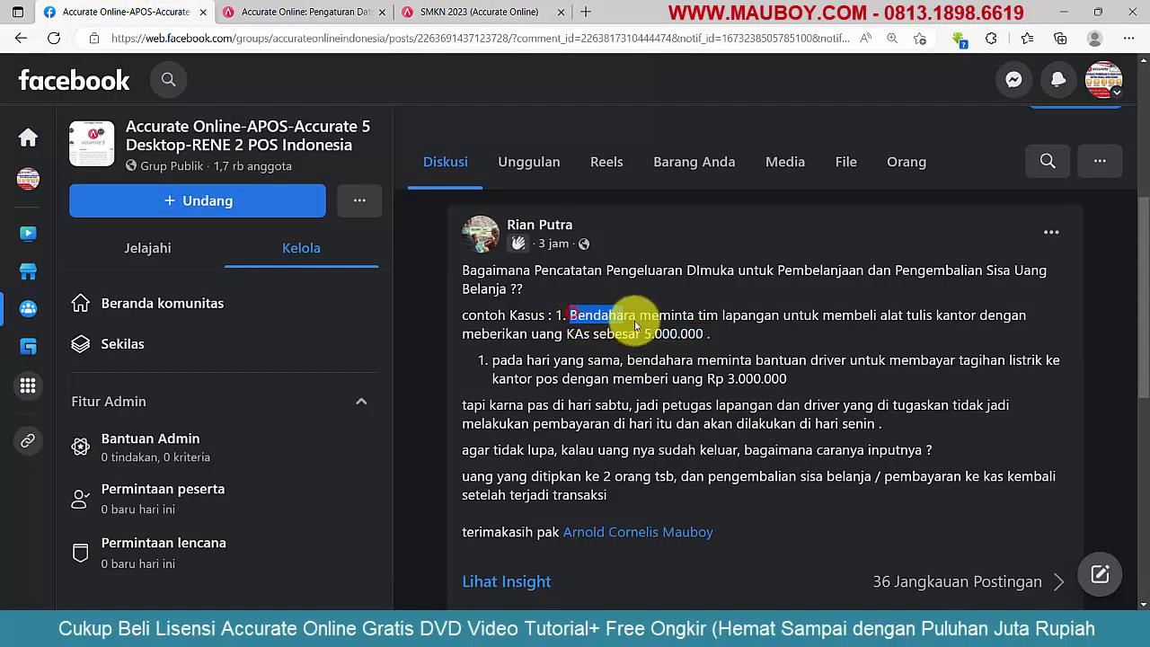
left_click(726, 334)
left_click_drag(706, 334, 644, 334)
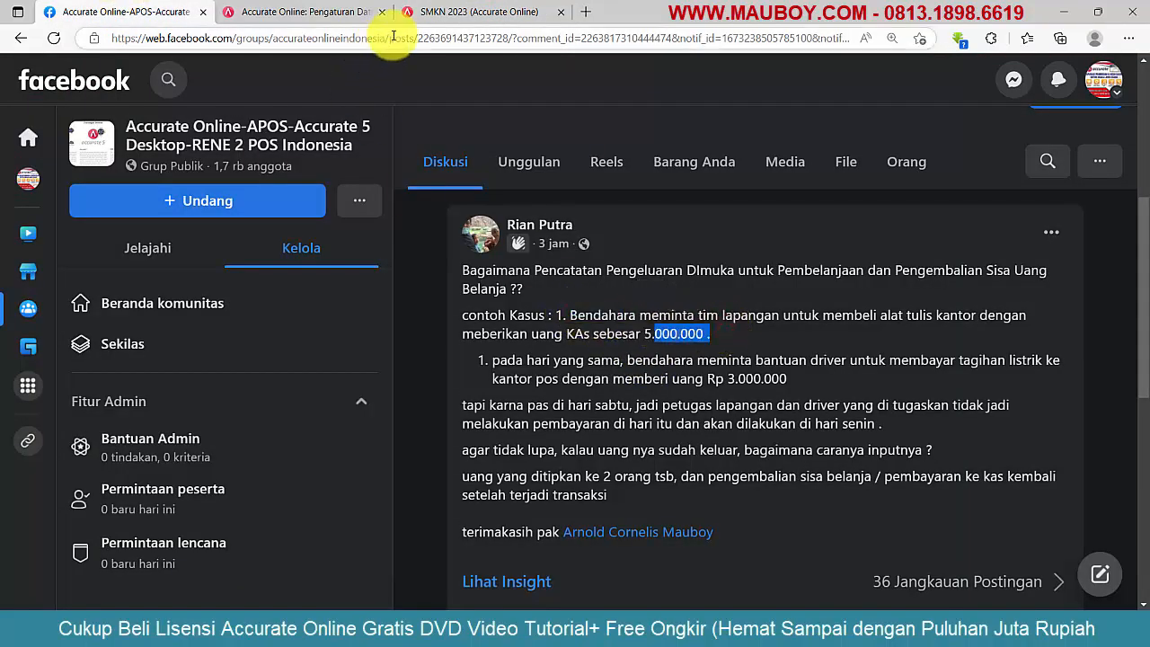
Switch to Accurate Online and set the new payment's Kas/Bank to Kas Kasir IDR Jakarta, dated 09/01/2023
left_click(485, 12)
left_click(561, 171)
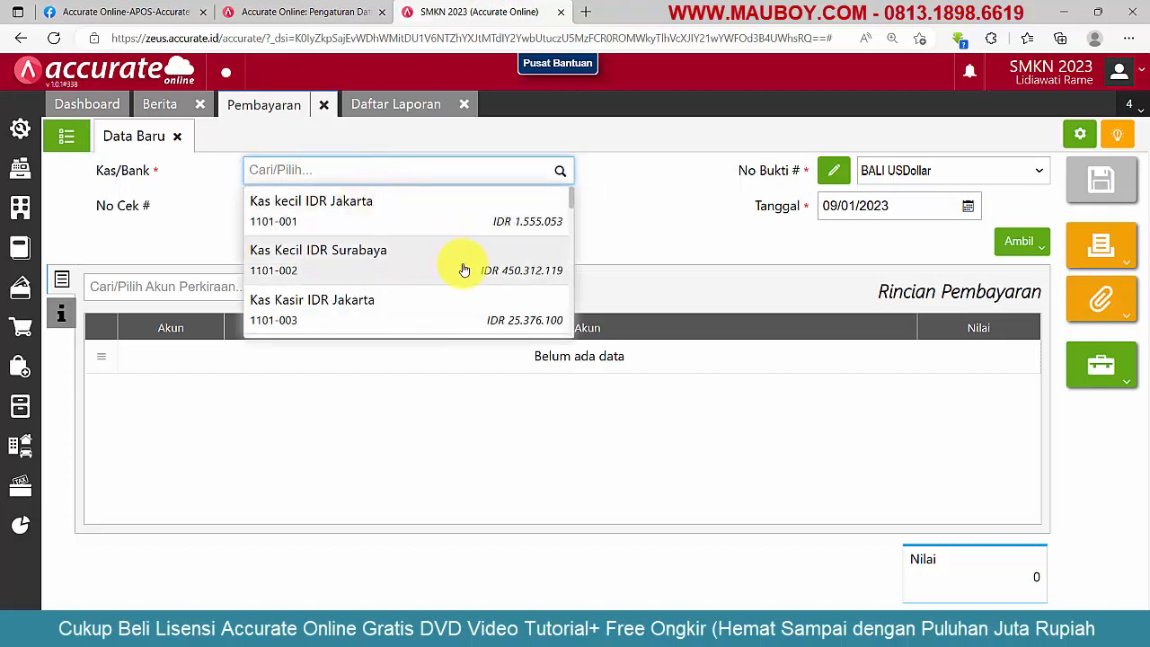
scroll(464, 270, "down", 1)
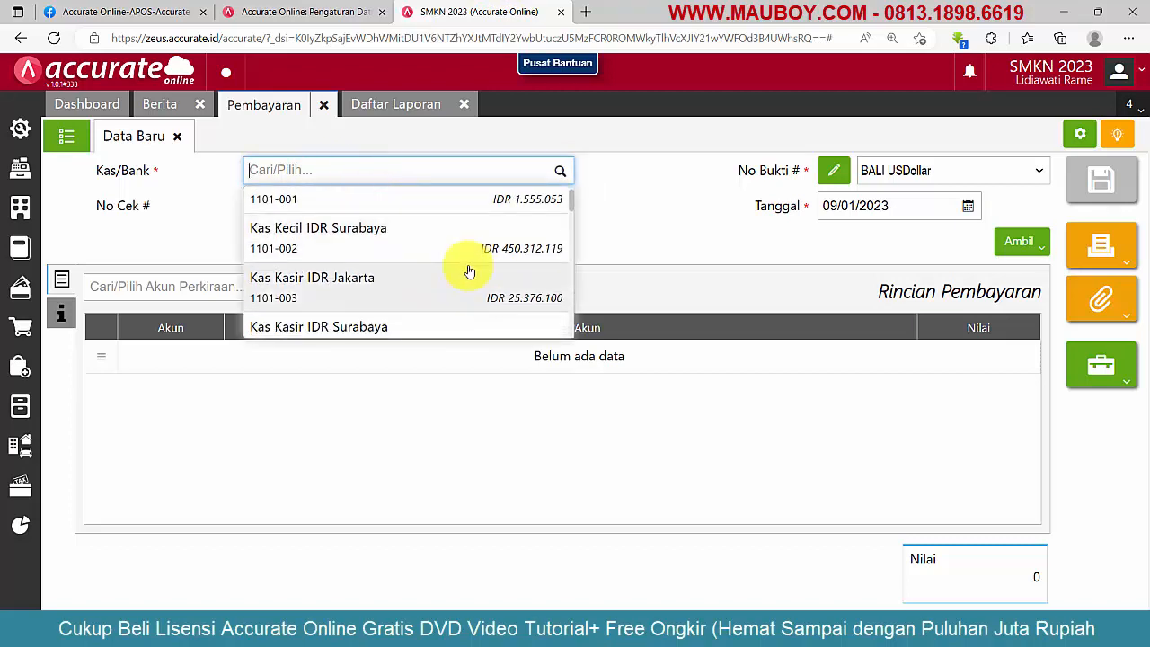
left_click(429, 297)
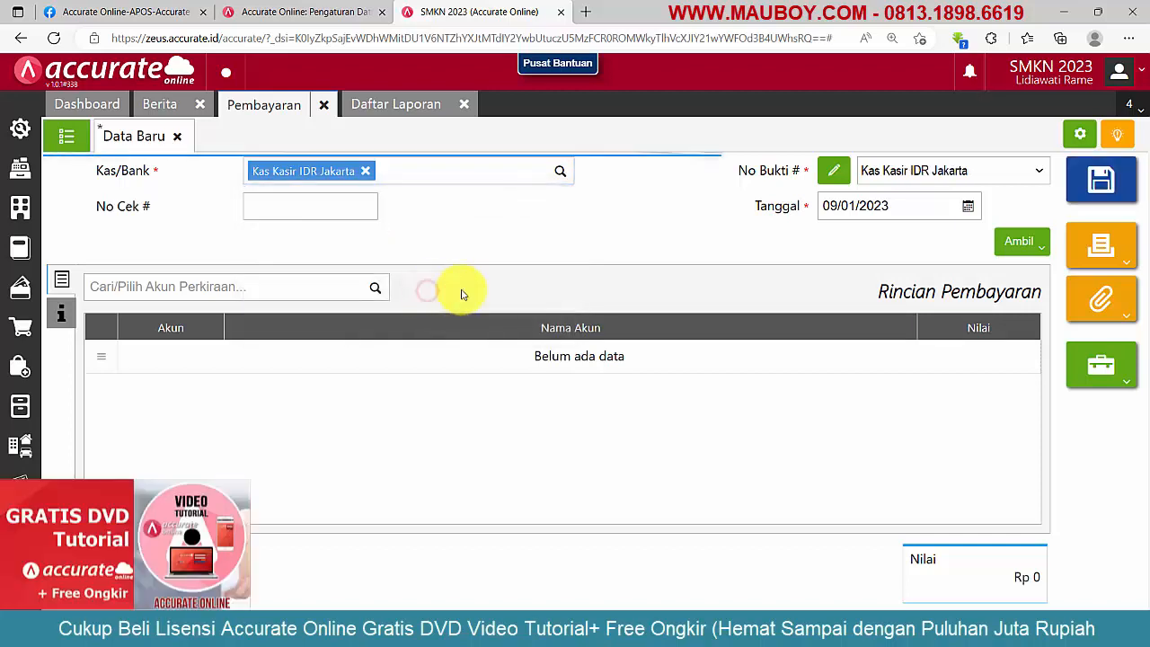
left_click(967, 205)
left_click(860, 309)
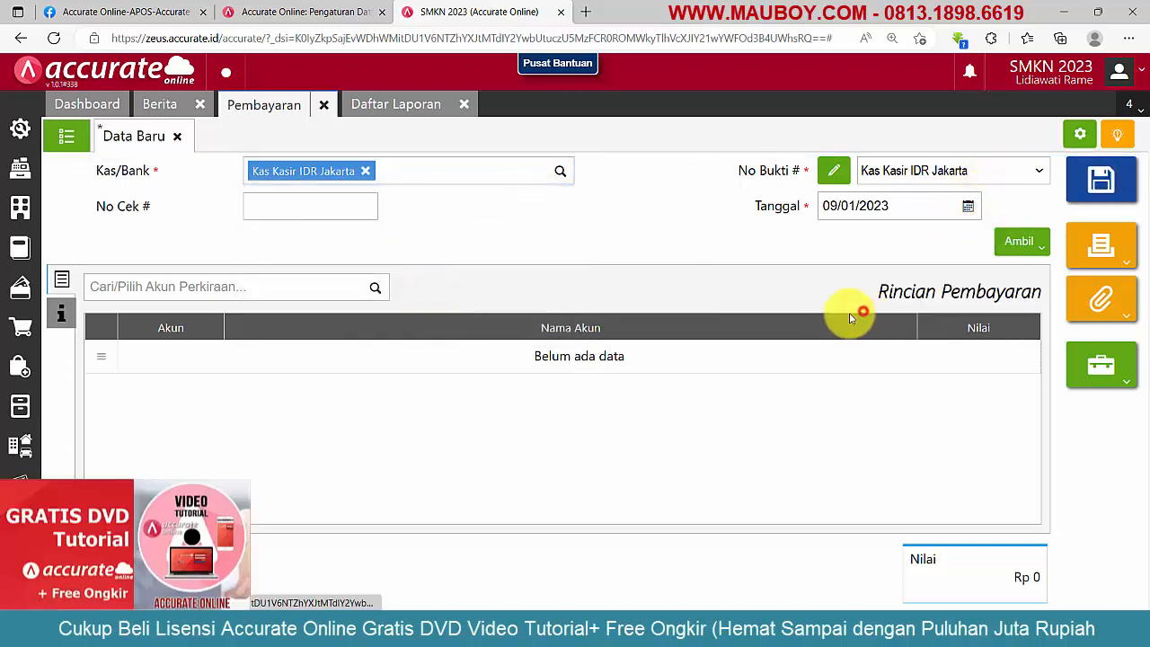
Add a Biaya Alat Tulis Kantor Administrasi line of 5.100.000 to the payment details
left_click(276, 288)
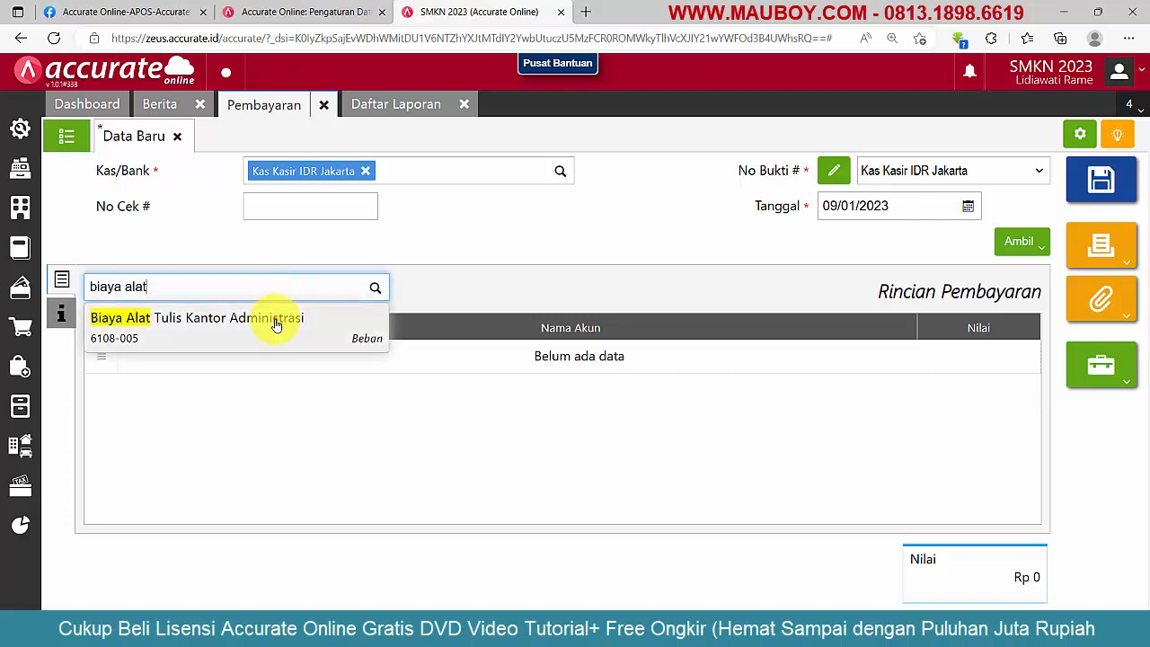
left_click(275, 320)
left_click(619, 352)
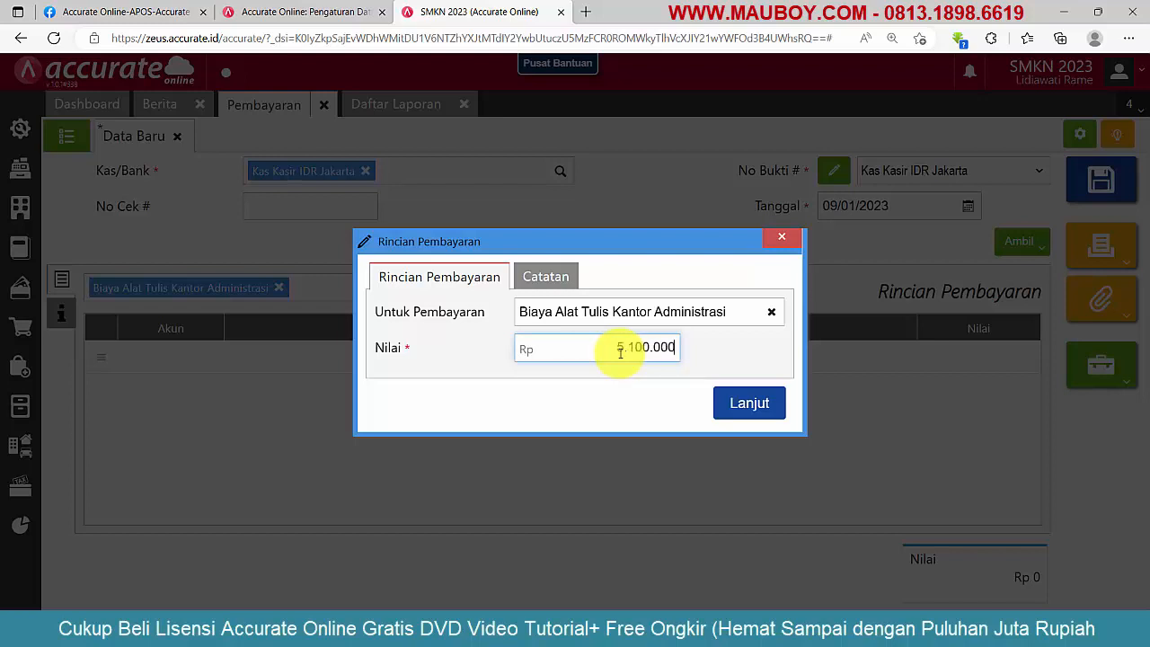
left_click(736, 404)
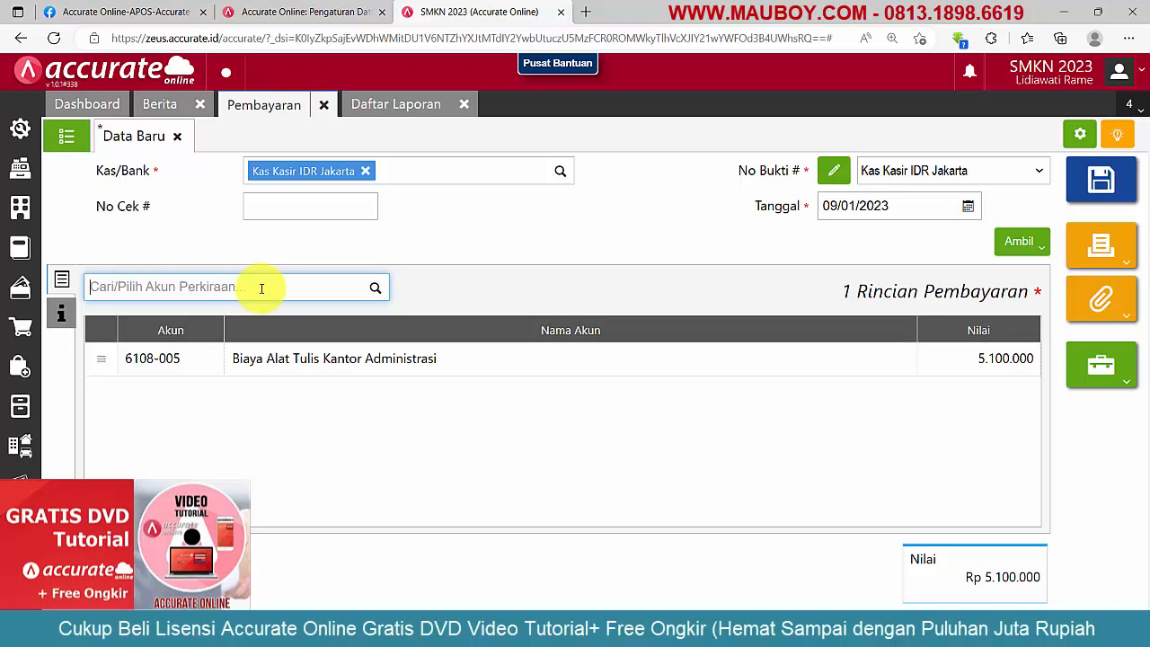
Add an ATK Dibayar Dimuka line of 5.000.000 to the payment details
type("ay")
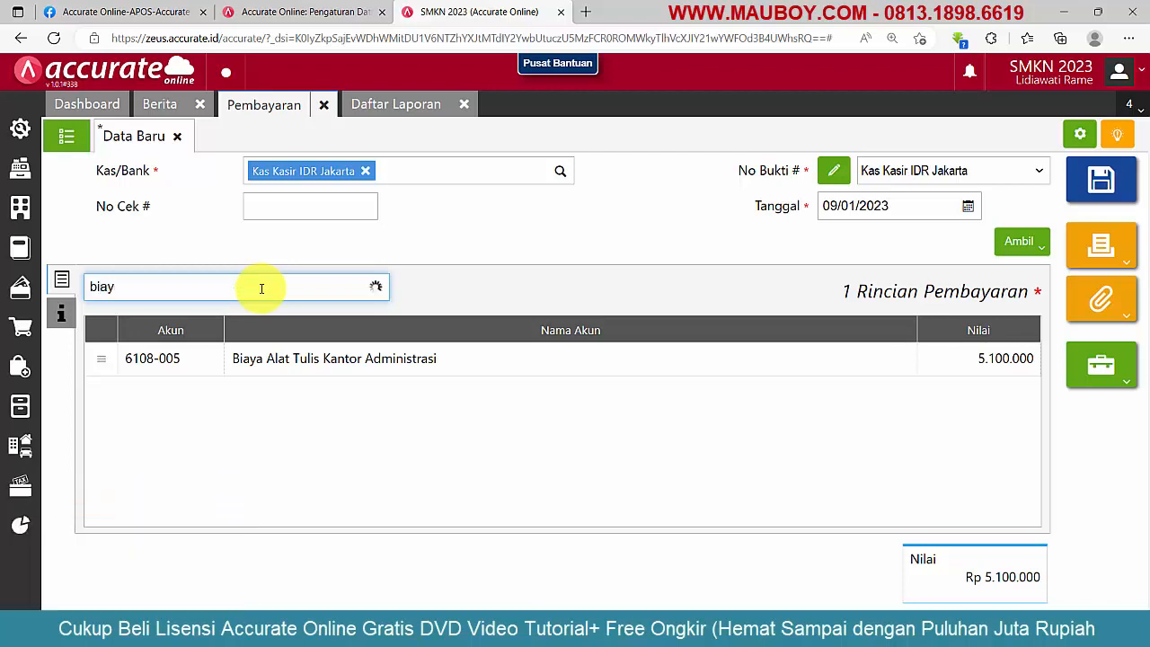
type("di")
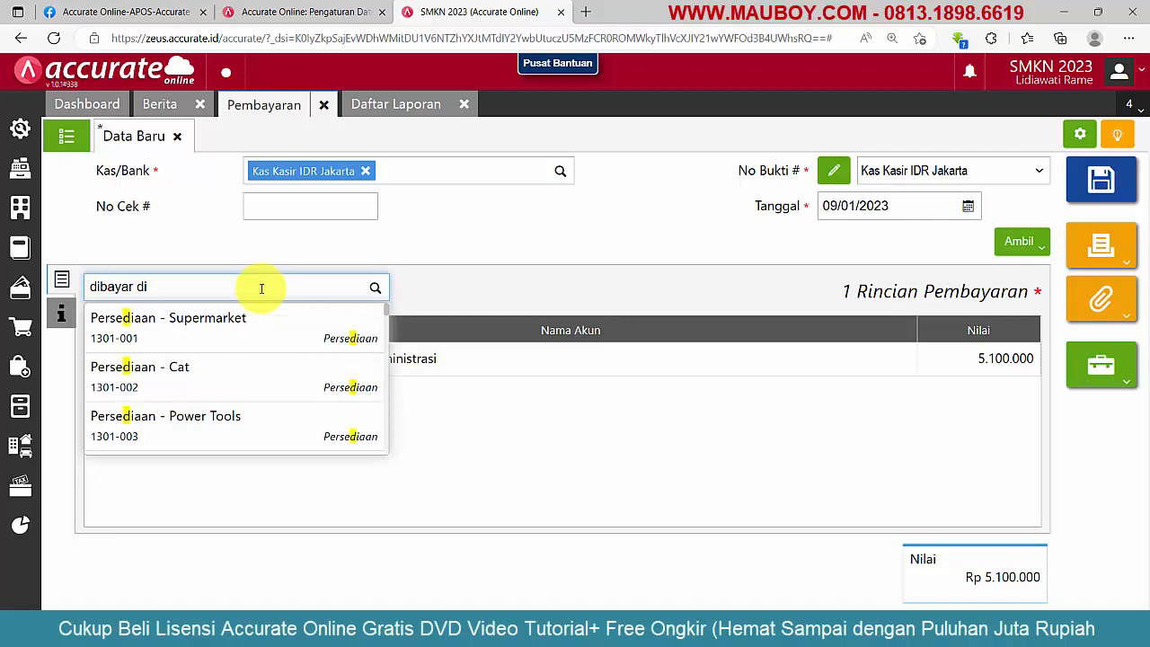
left_click(156, 334)
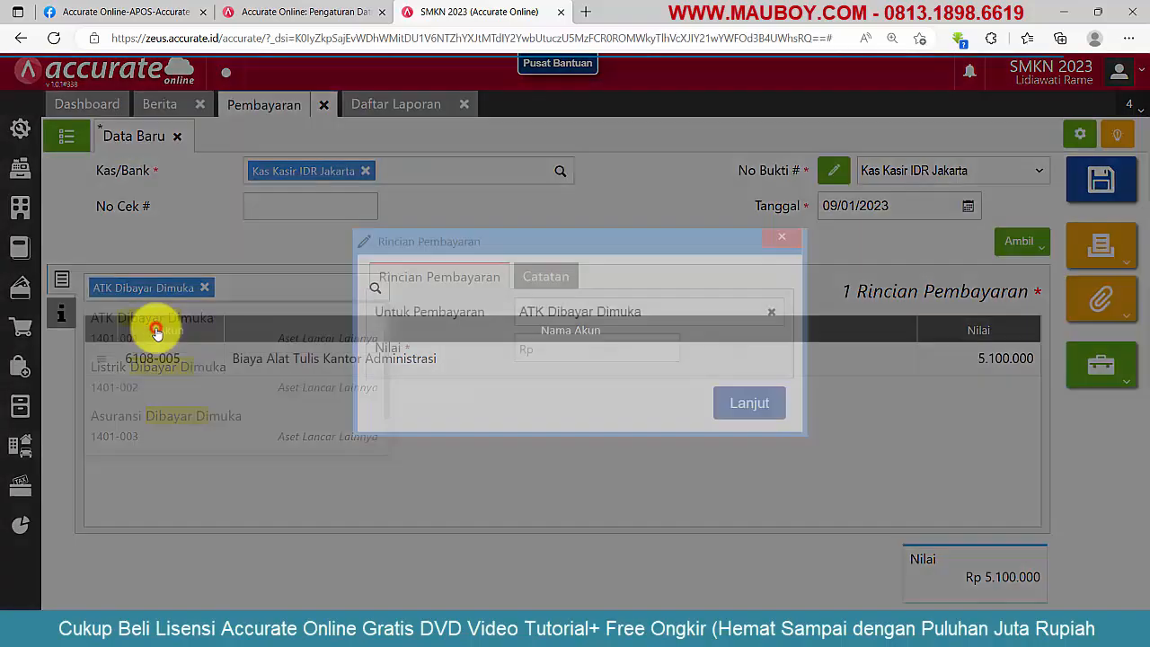
left_click(649, 347)
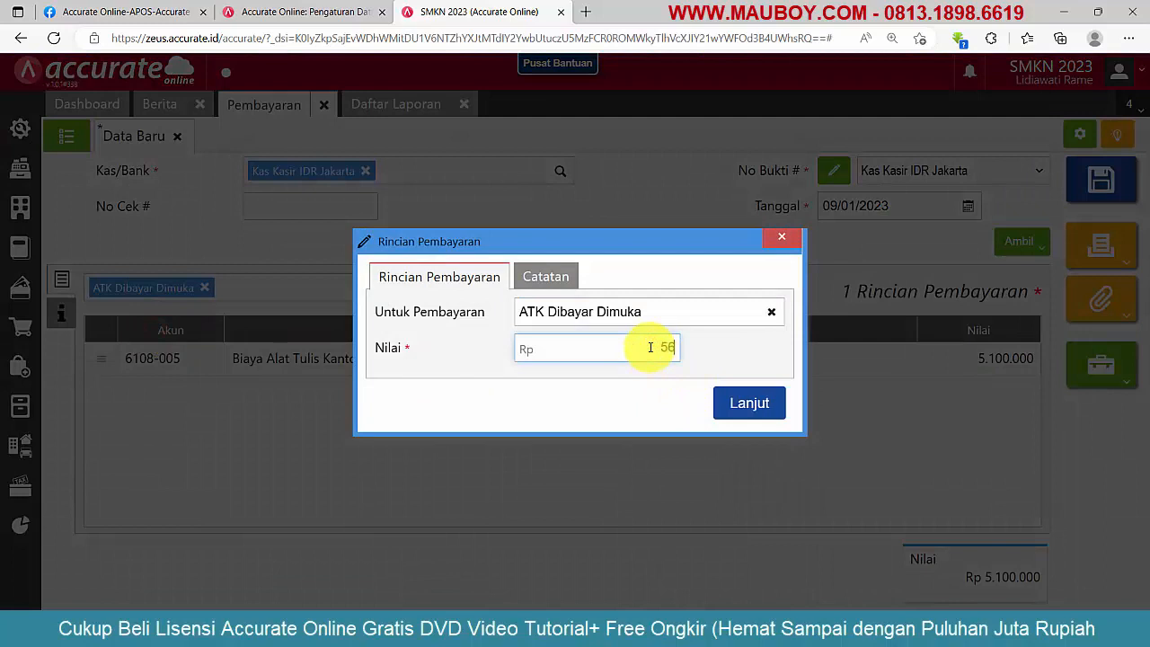
left_click(652, 349)
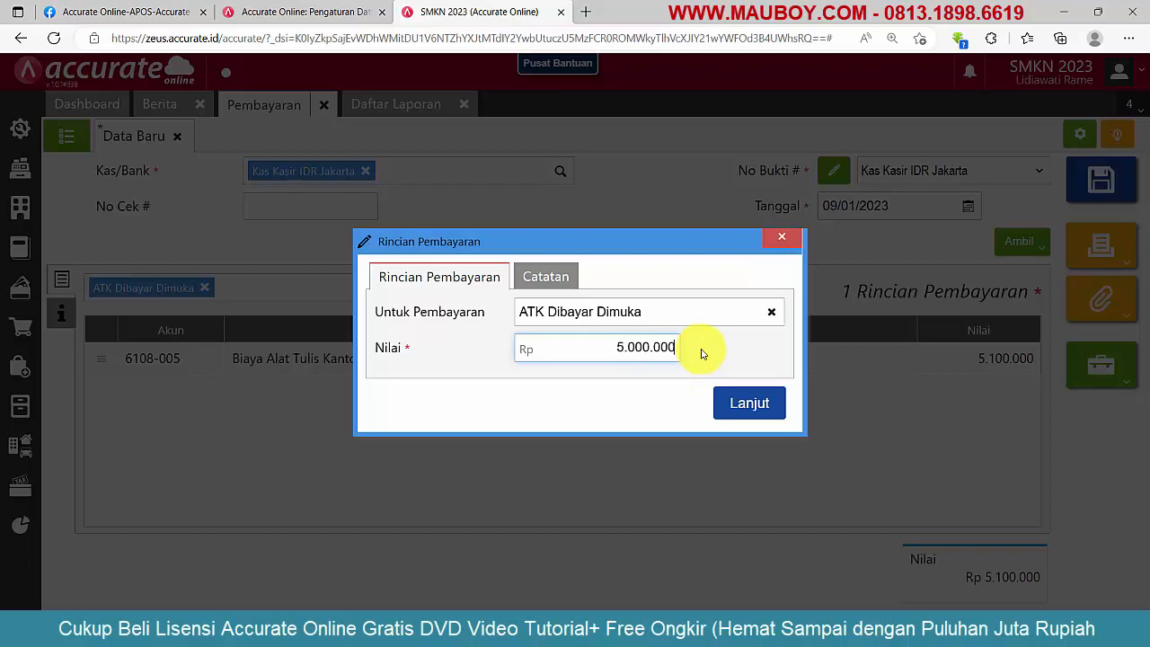
left_click(742, 403)
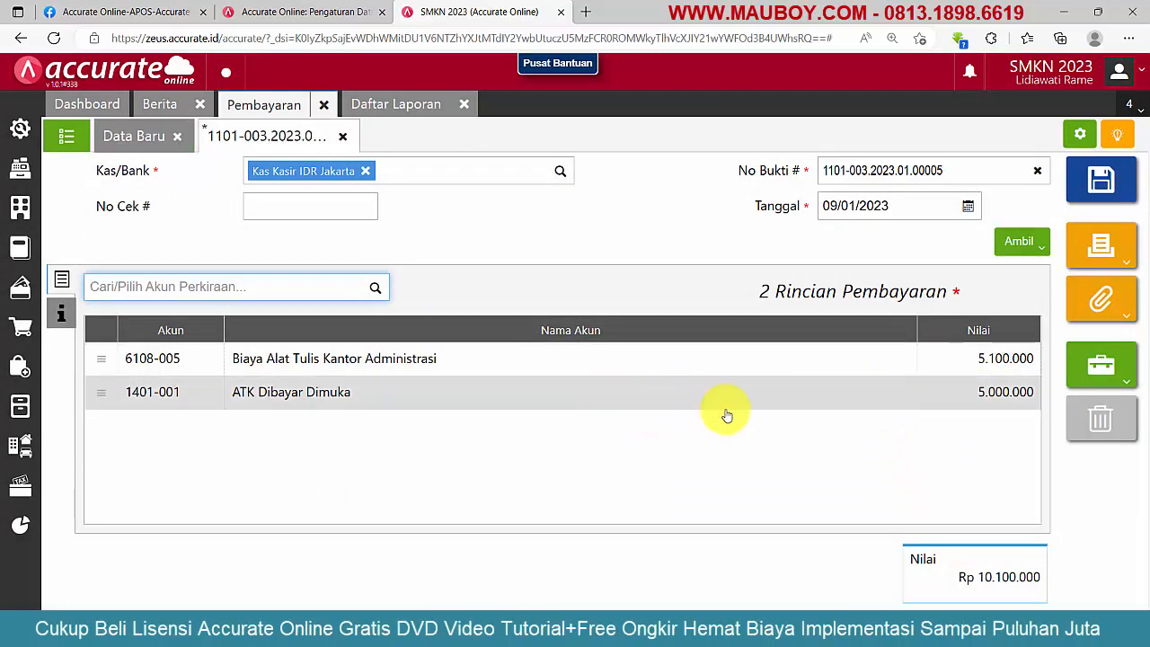
Change the value of the payment's ATK Dibayar Dimuka line to -5.000.000
left_click(847, 390)
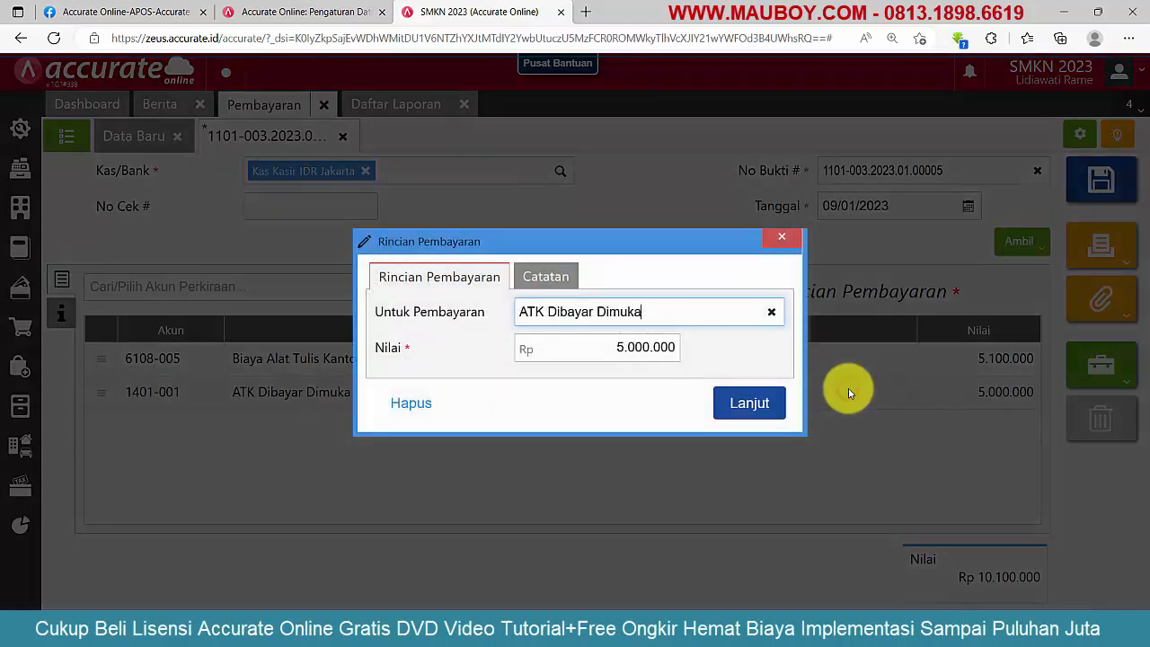
left_click(591, 349)
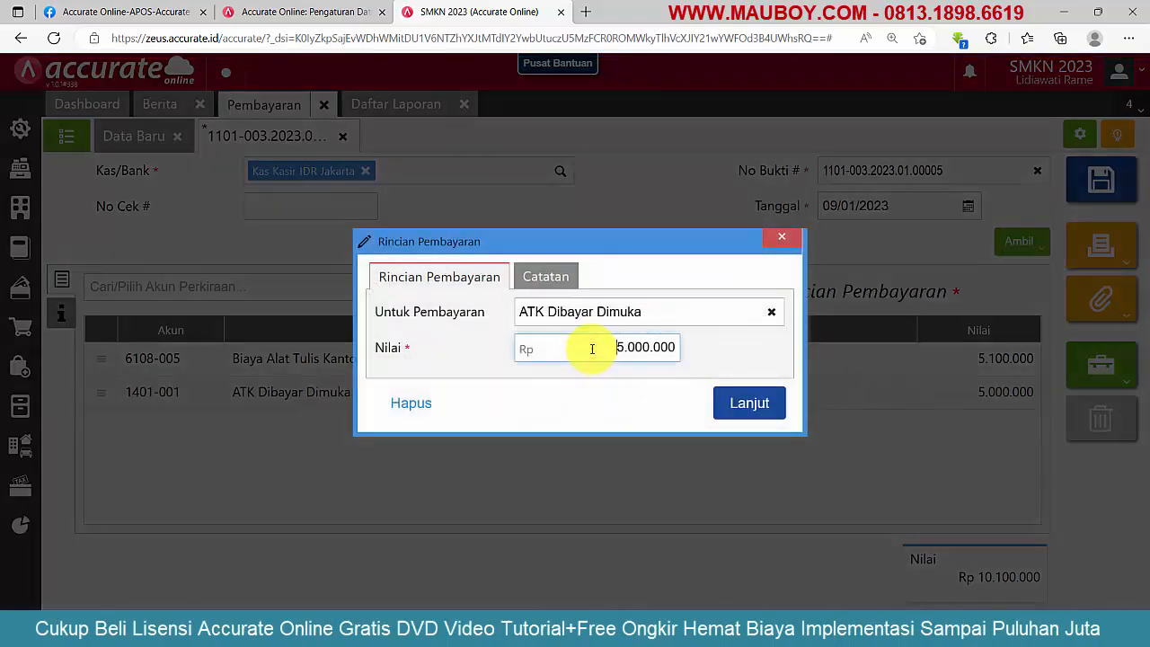
type("-")
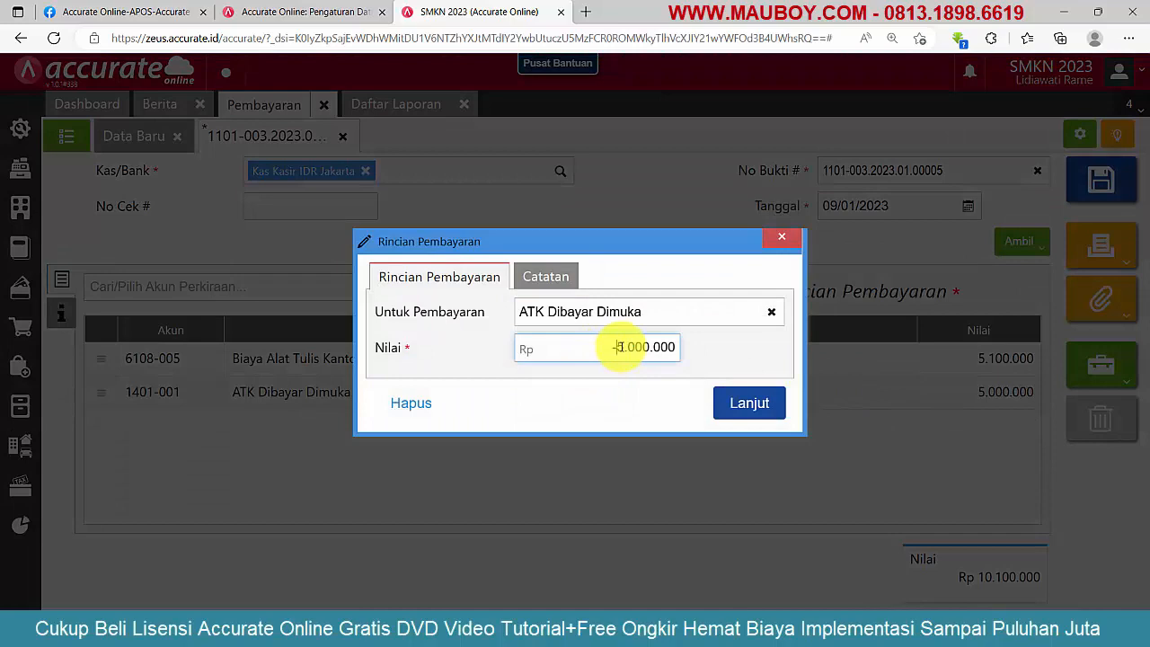
left_click(743, 400)
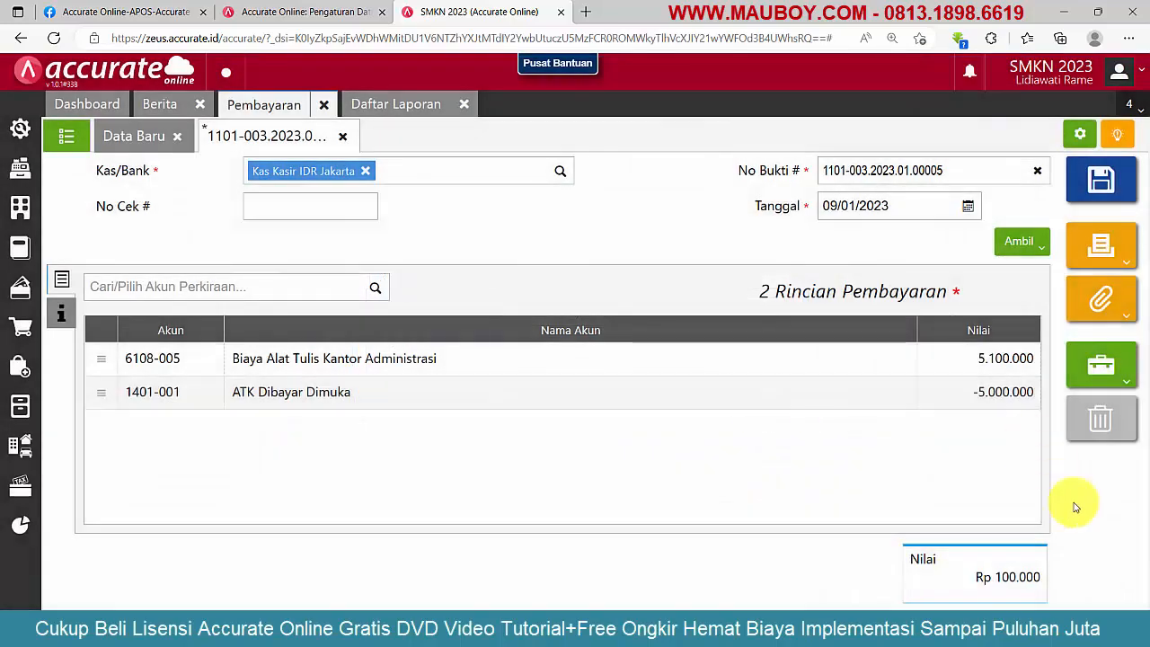
Check the payment total, save the payment, preview its printout and close the preview
left_click_drag(993, 579, 1028, 577)
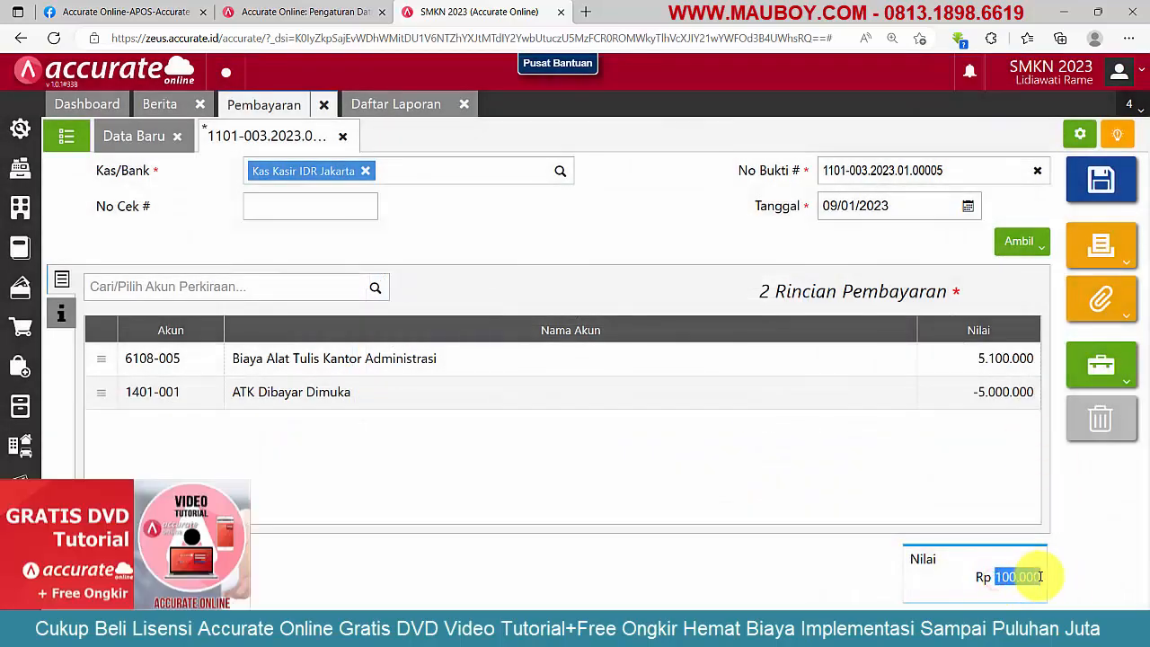
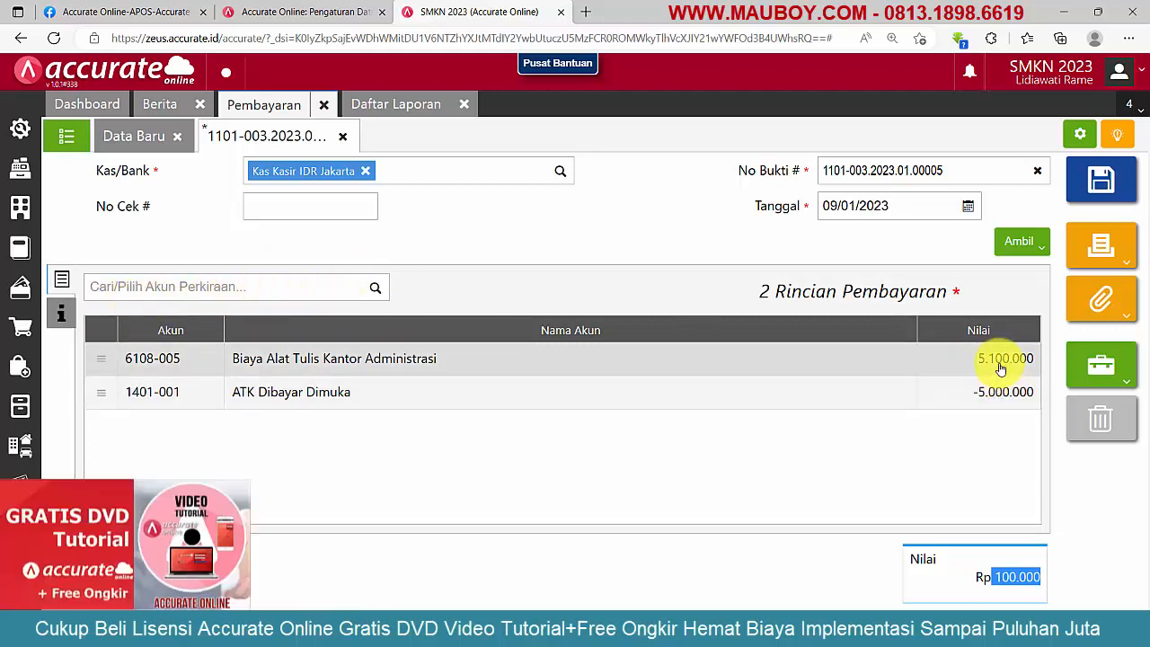
left_click(309, 288)
left_click(684, 237)
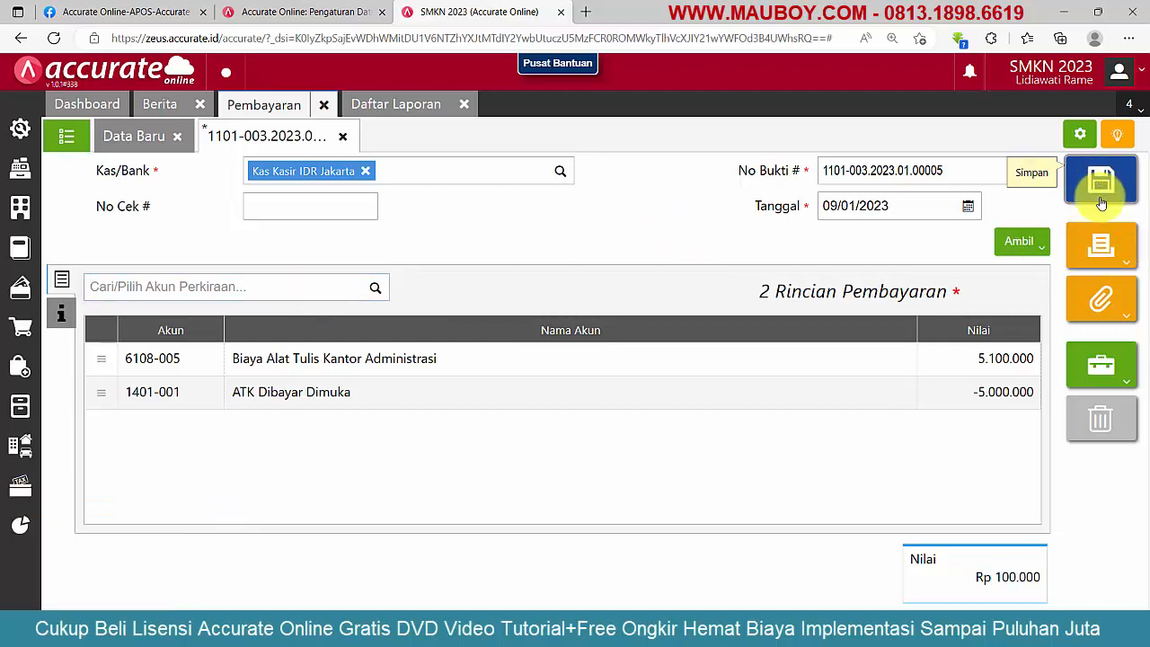
left_click(1101, 258)
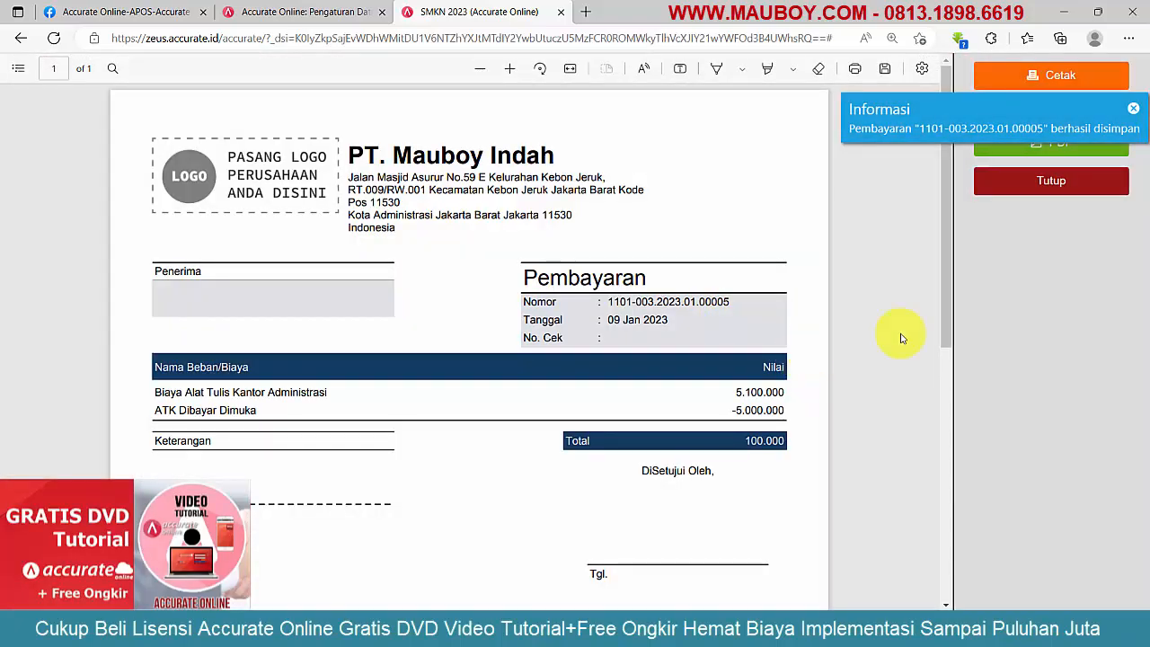
left_click(1029, 184)
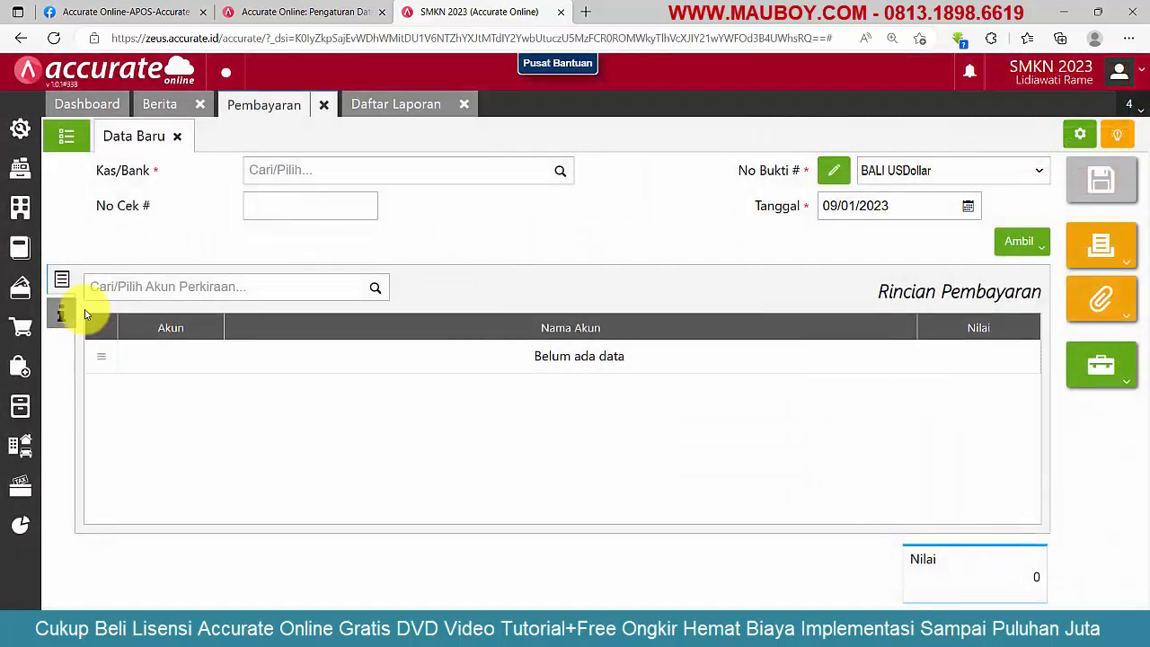
Reopen the saved 09/01/2023 payment and examine the stationery expense, ATK Dibayar Dimuka and Kas Kasir lines in its Rincian Jurnal
left_click(67, 137)
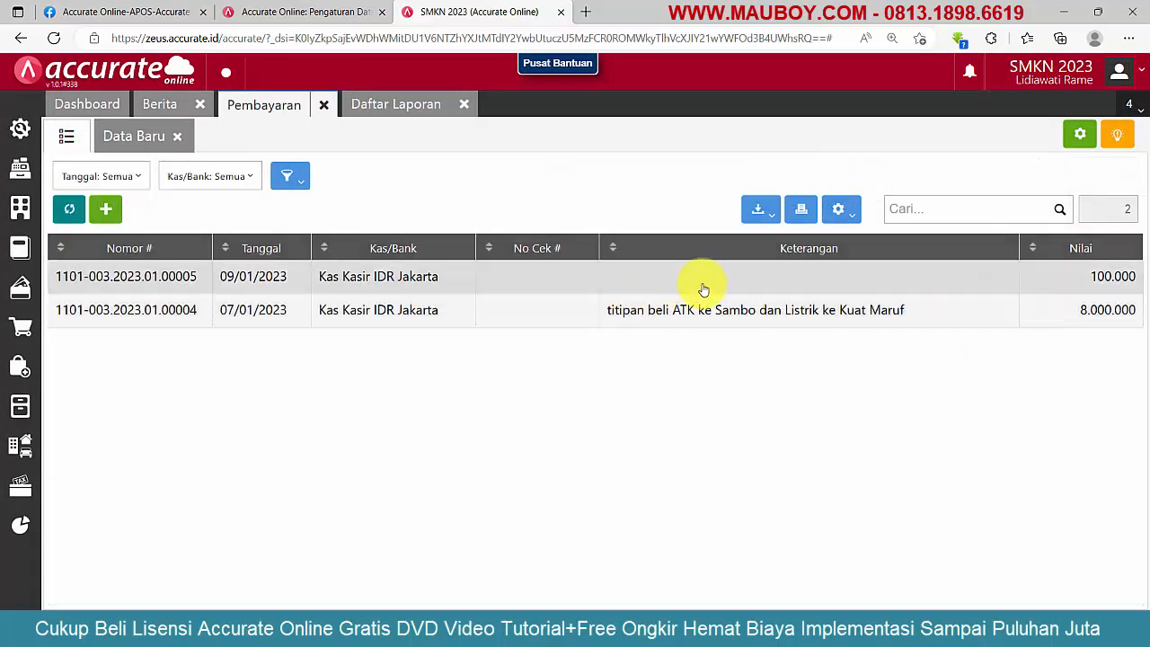
left_click(707, 284)
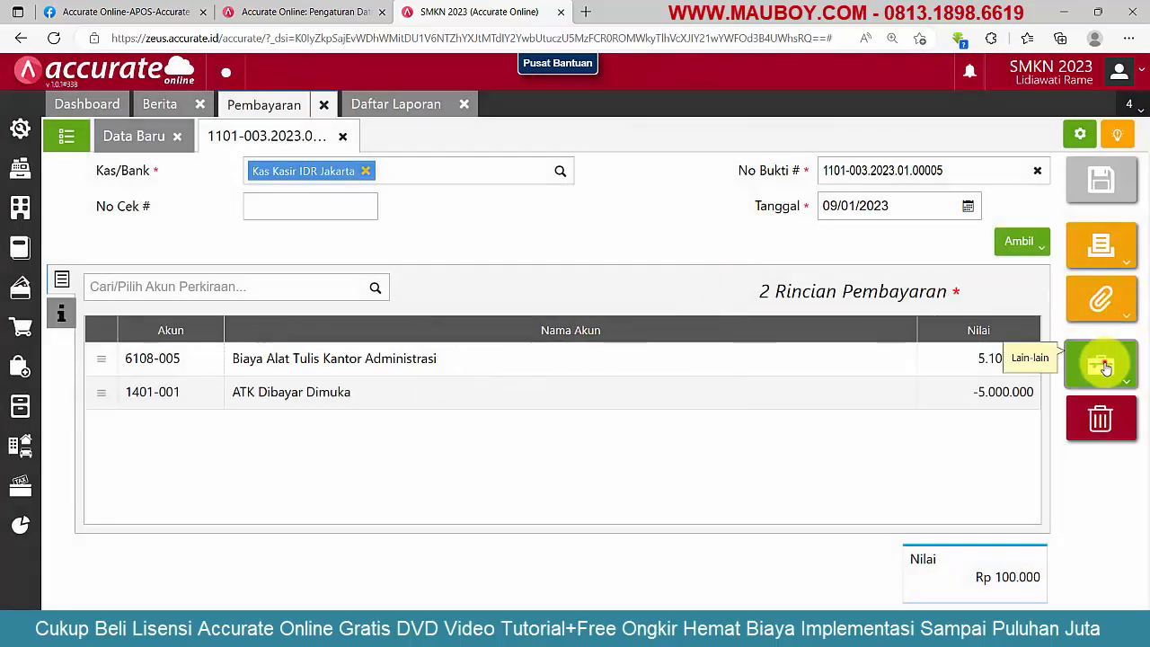
left_click(1101, 362)
left_click(1015, 499)
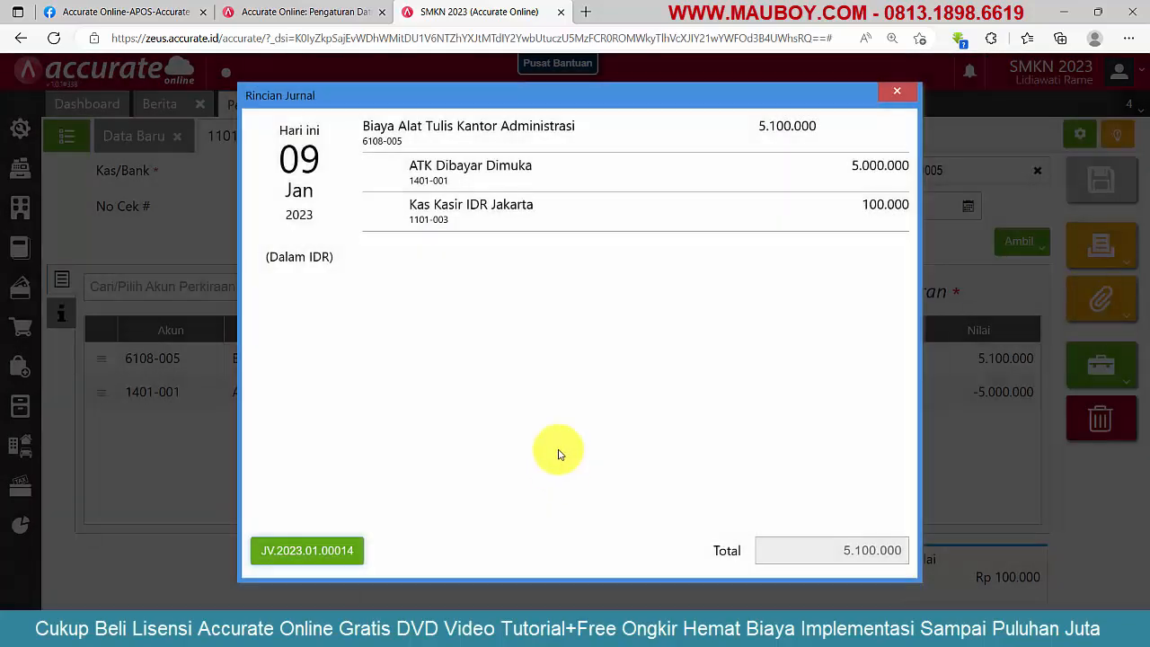
left_click_drag(359, 126, 798, 127)
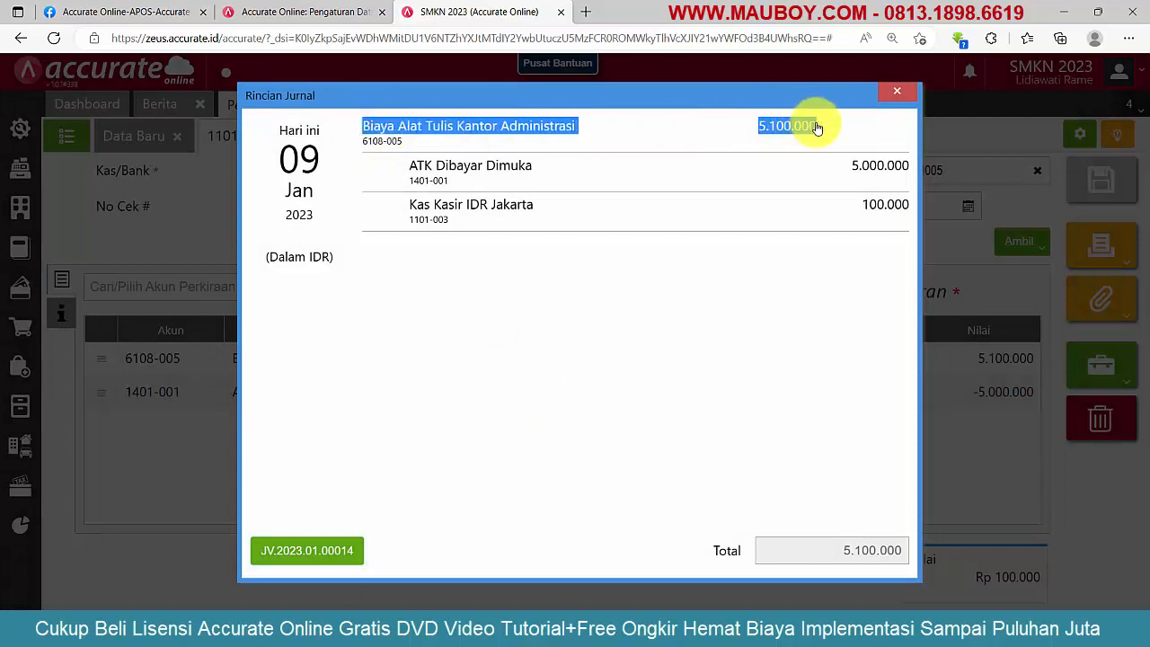
left_click(607, 165)
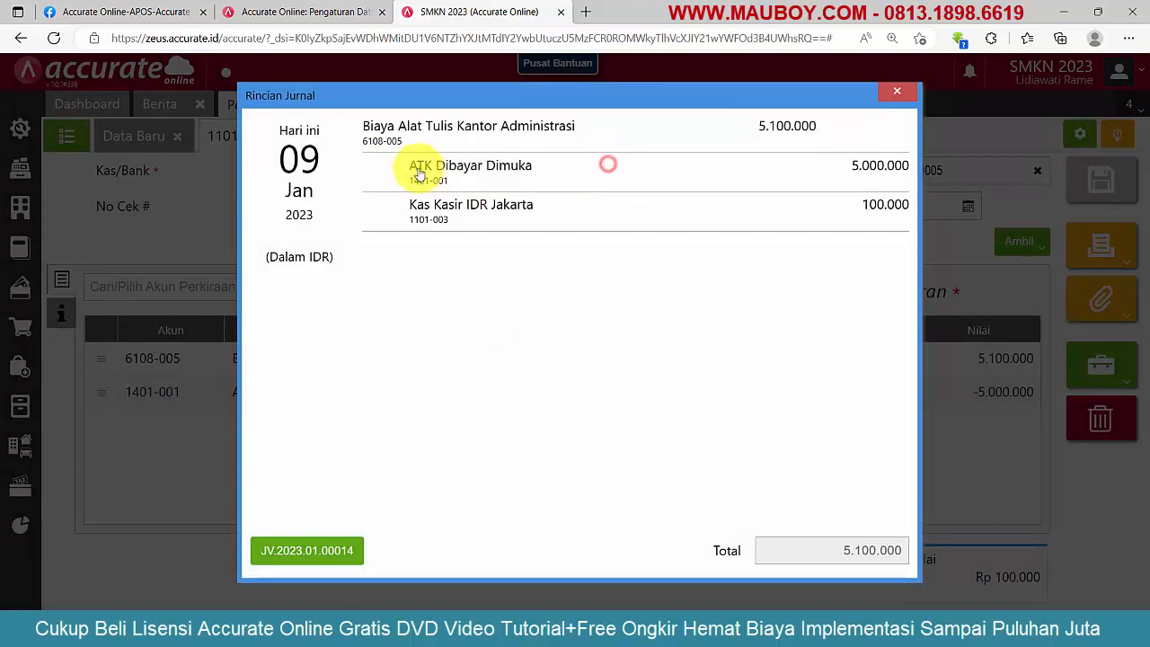
left_click_drag(423, 171, 908, 178)
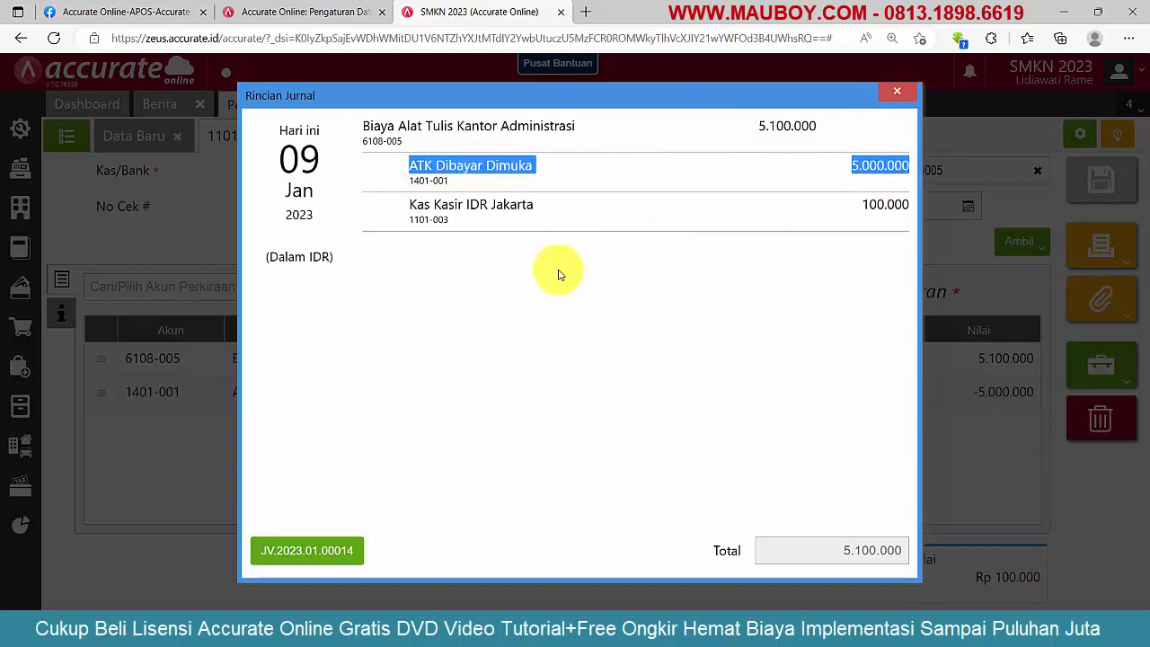
left_click(551, 297)
left_click_drag(412, 206, 904, 221)
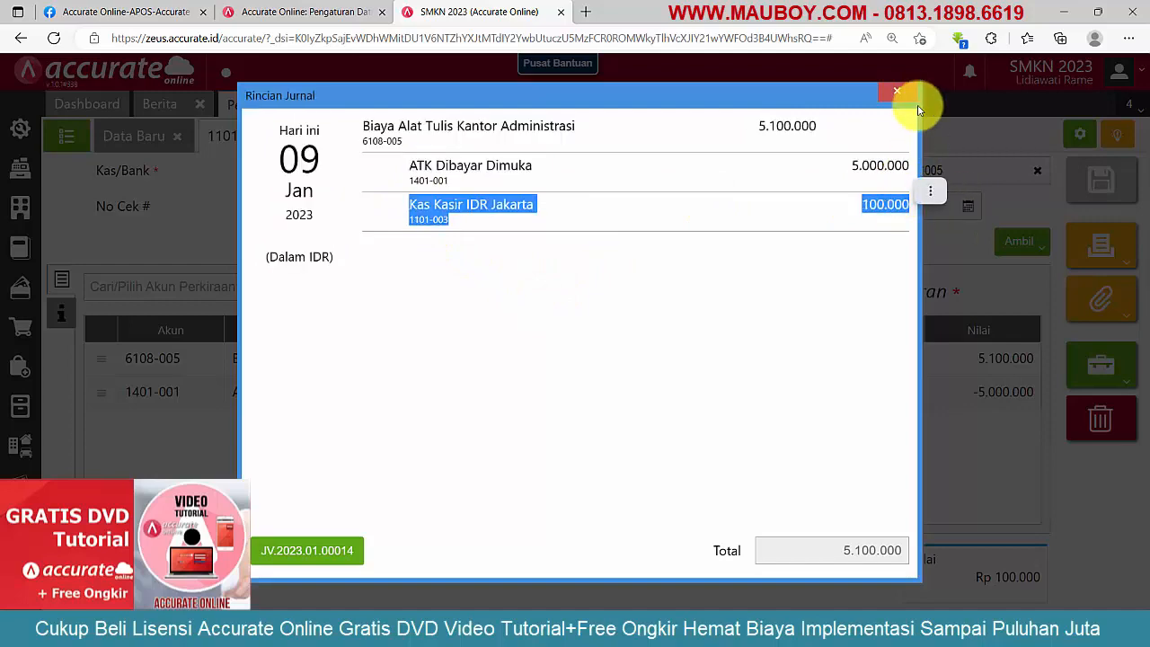
left_click(896, 91)
Add a Catatan that the ATK cost exceeded the deposited money by 100.000 and is reimbursed, and enter the field worker's name as Penerima
left_click(60, 311)
left_click(285, 329)
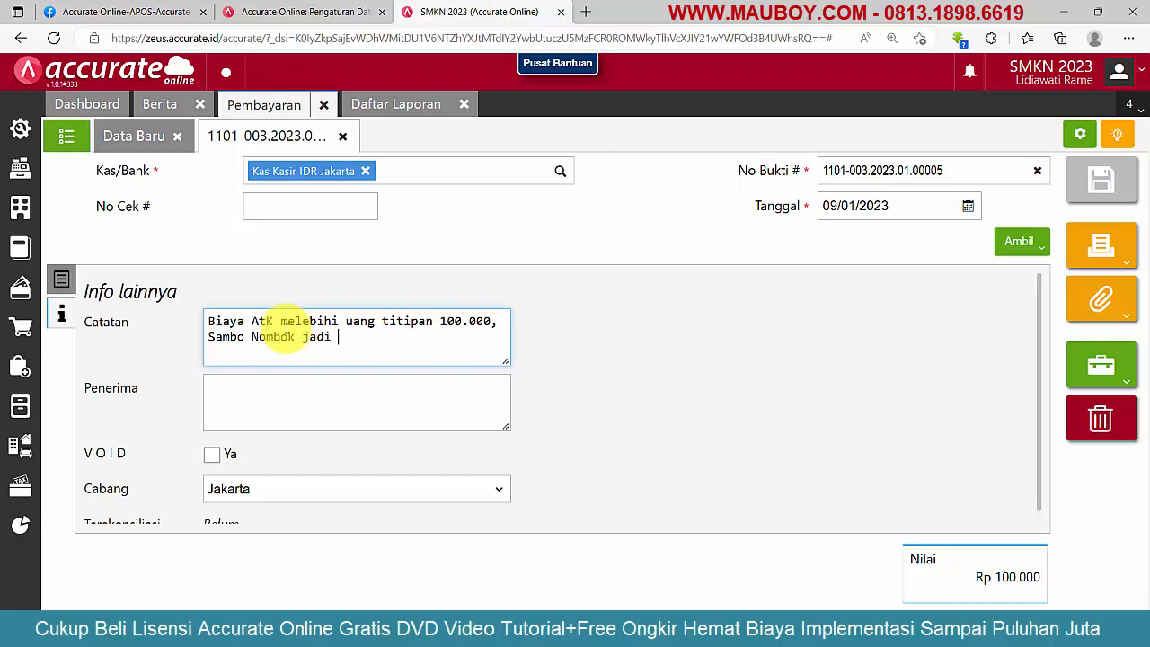
type("diganti")
key("Tab")
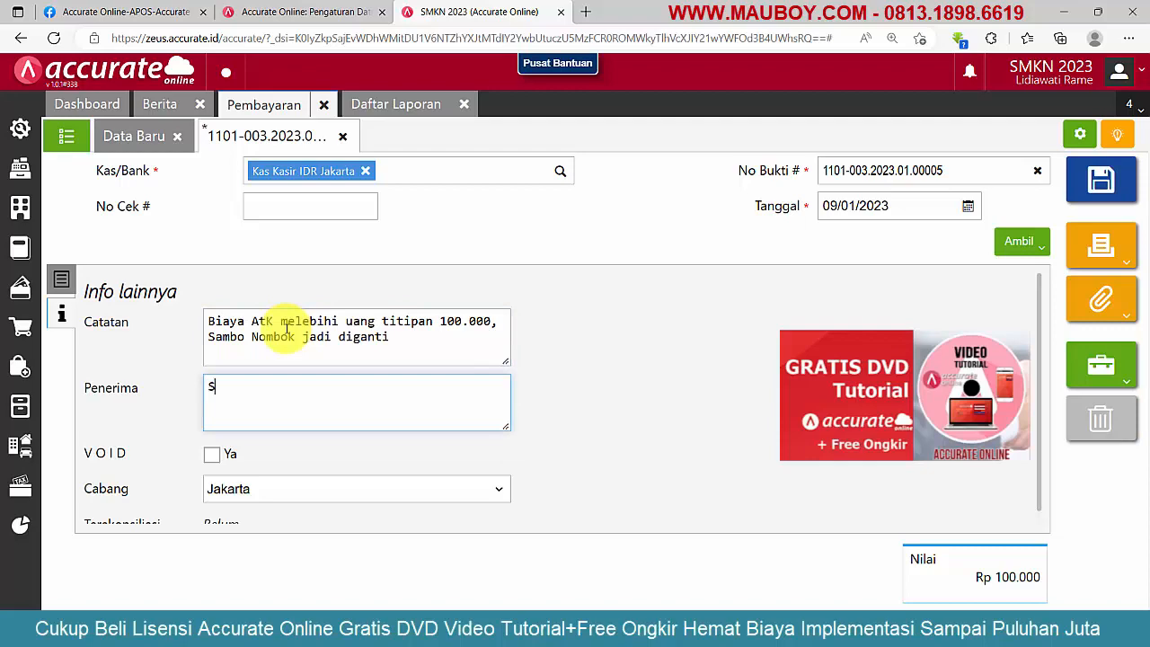
type("Sambo (orang lapangan")
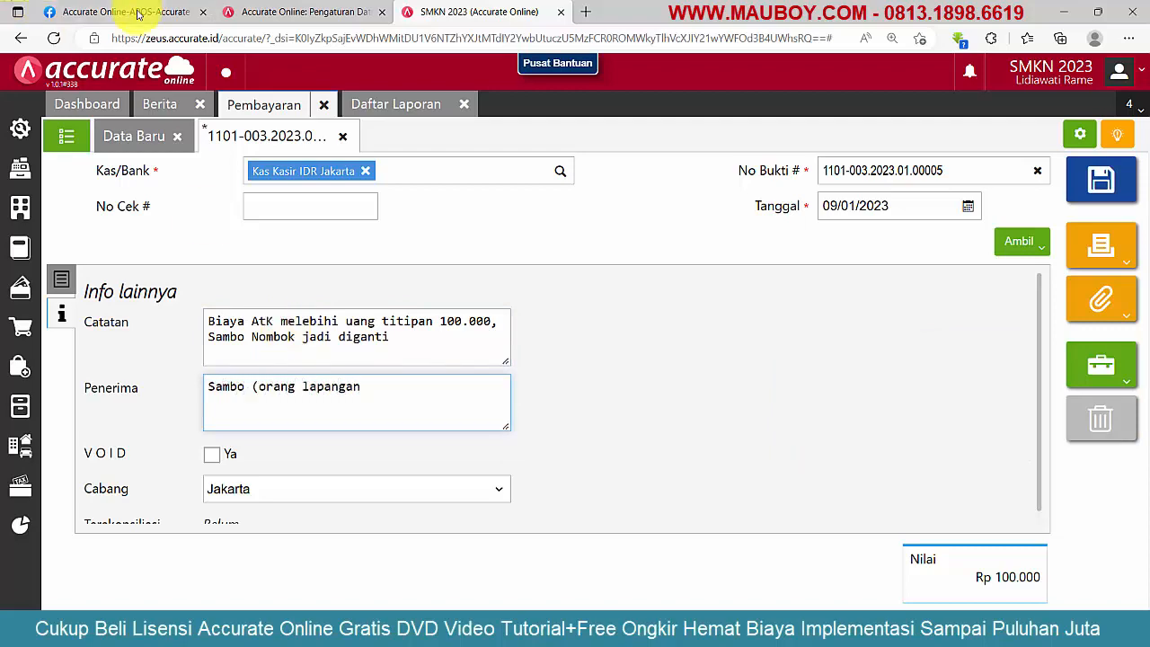
Switch to the Facebook post and reread the first case about the 5.000.000 cash given for stationery, then return to Accurate Online
left_click(126, 11)
left_click_drag(597, 321, 593, 320)
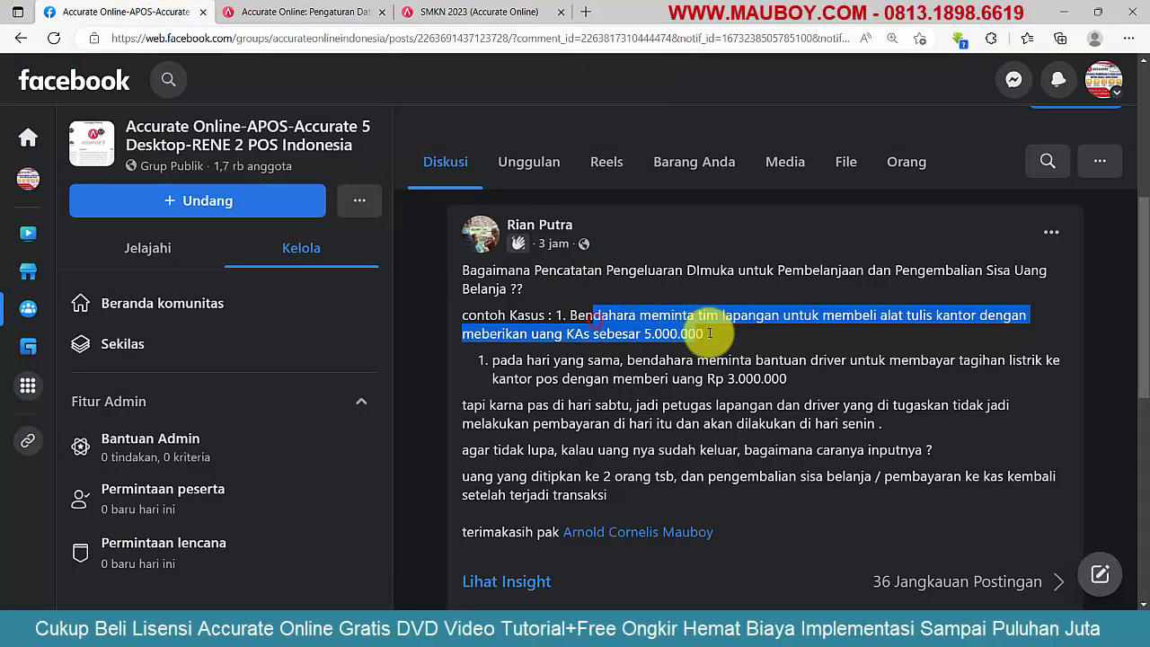
left_click(574, 314)
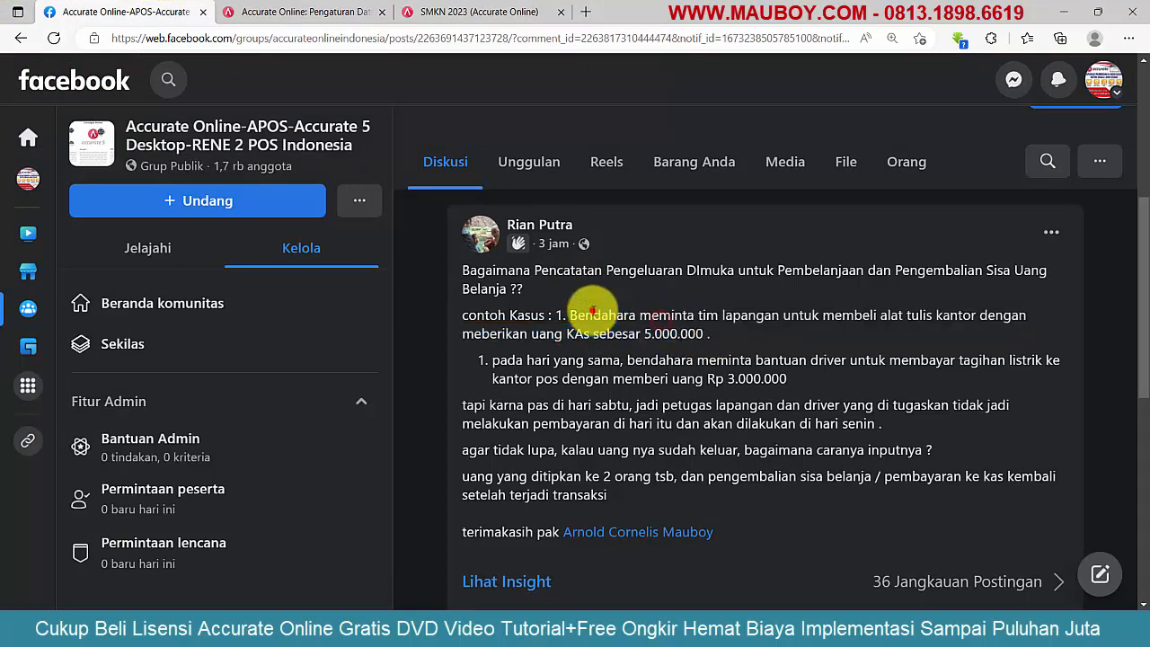
left_click_drag(554, 314, 709, 334)
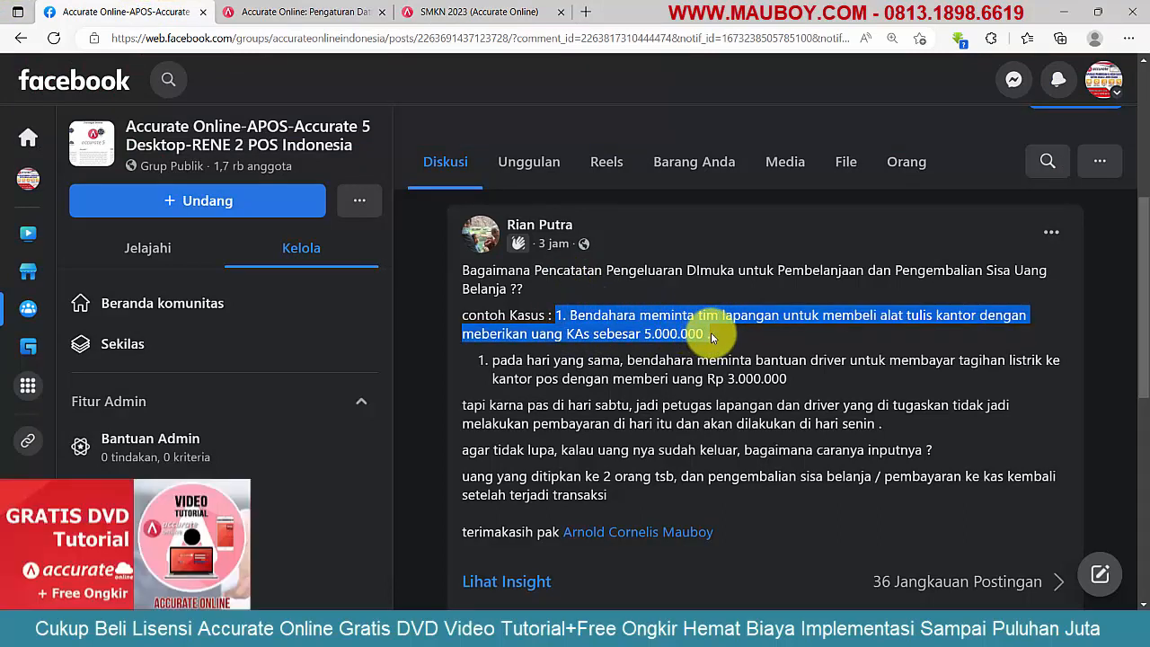
left_click(437, 12)
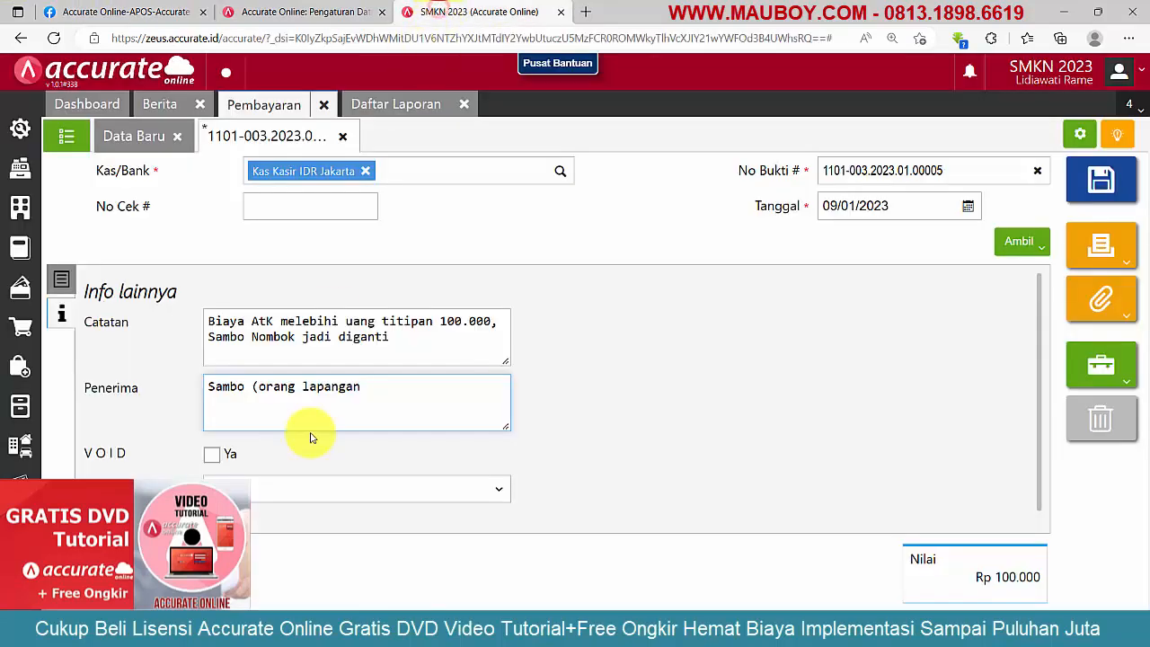
Review the payment's Catatan and Penerima entries and save the payment
left_click(323, 405)
left_click(390, 342)
scroll(463, 413, "down", 1)
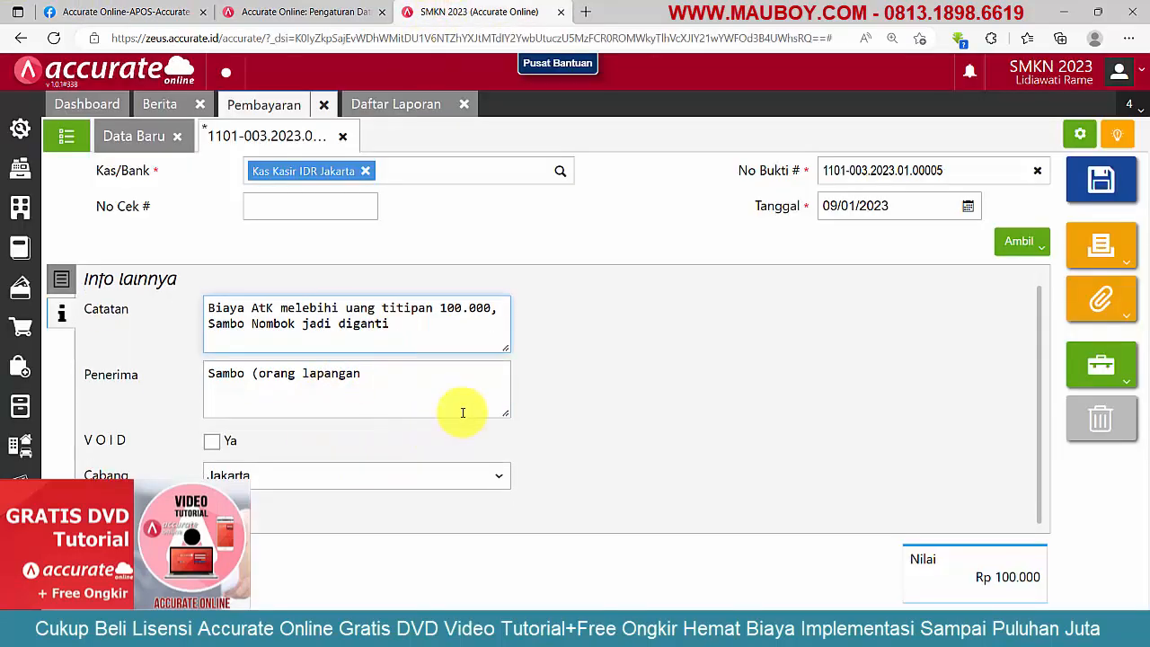
left_click(1103, 180)
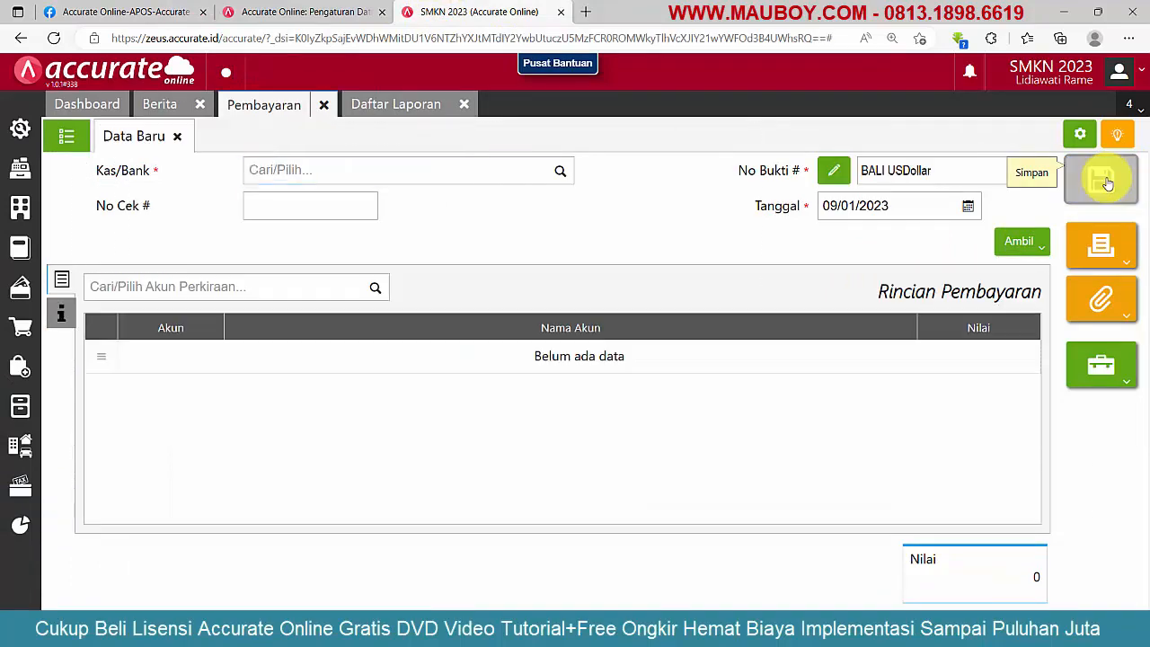
Refresh the Neraca (Standar) report and examine the prepaid accounts under Aset Lancar Lainnya
left_click(397, 106)
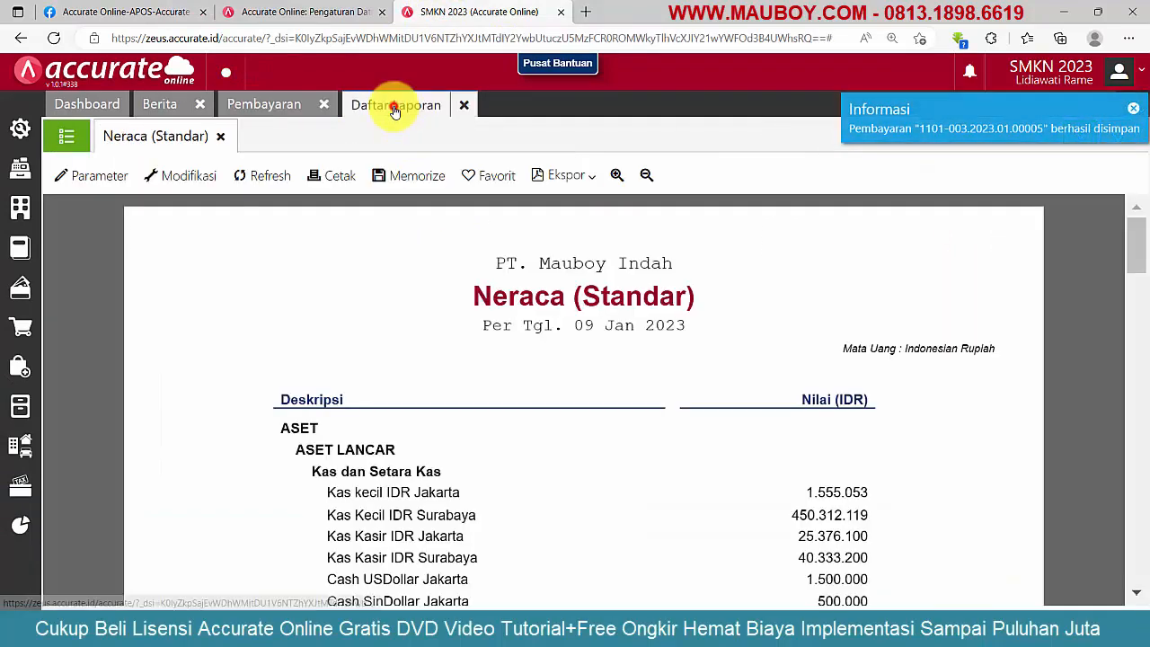
scroll(728, 474, "down", 10)
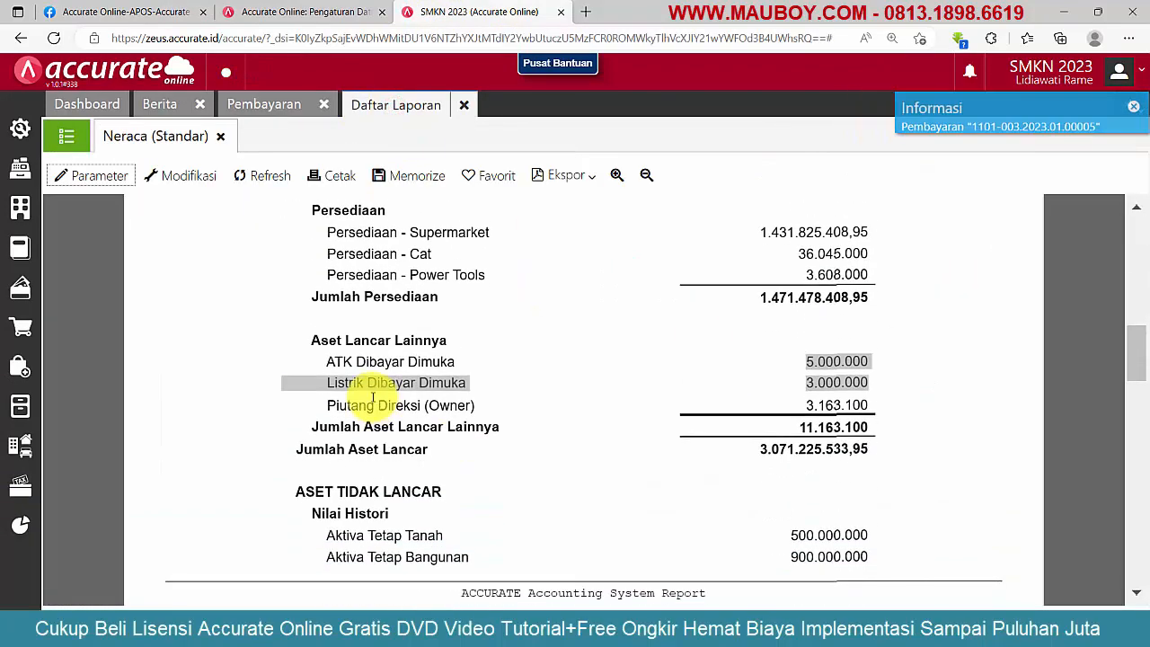
left_click_drag(458, 360, 343, 360)
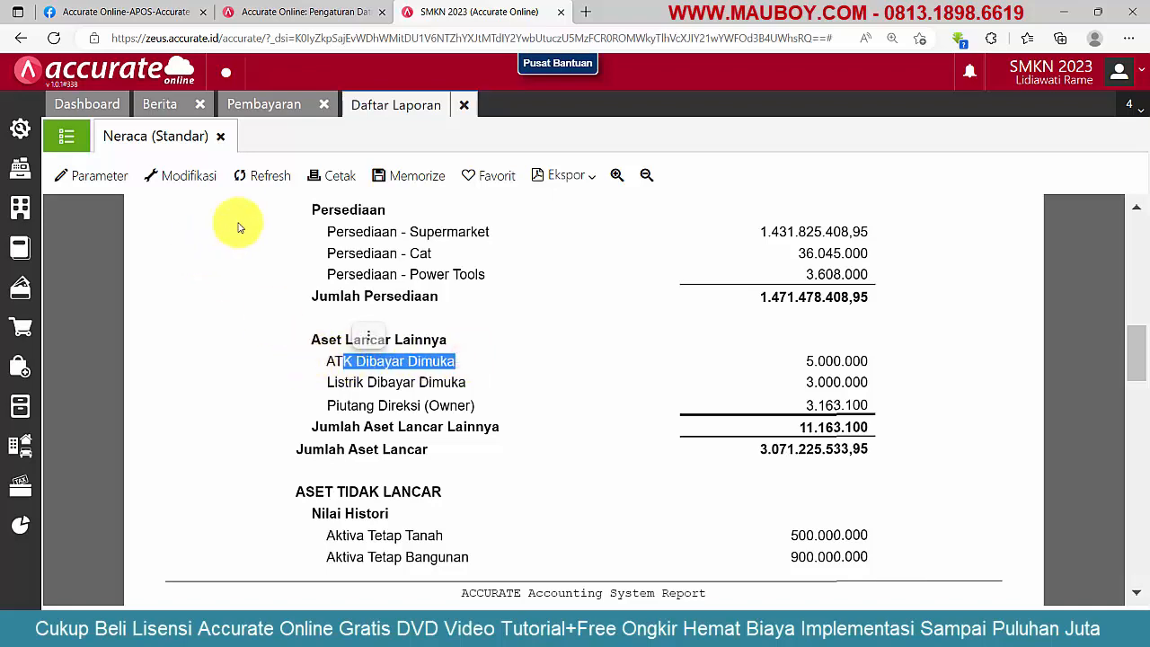
left_click(270, 176)
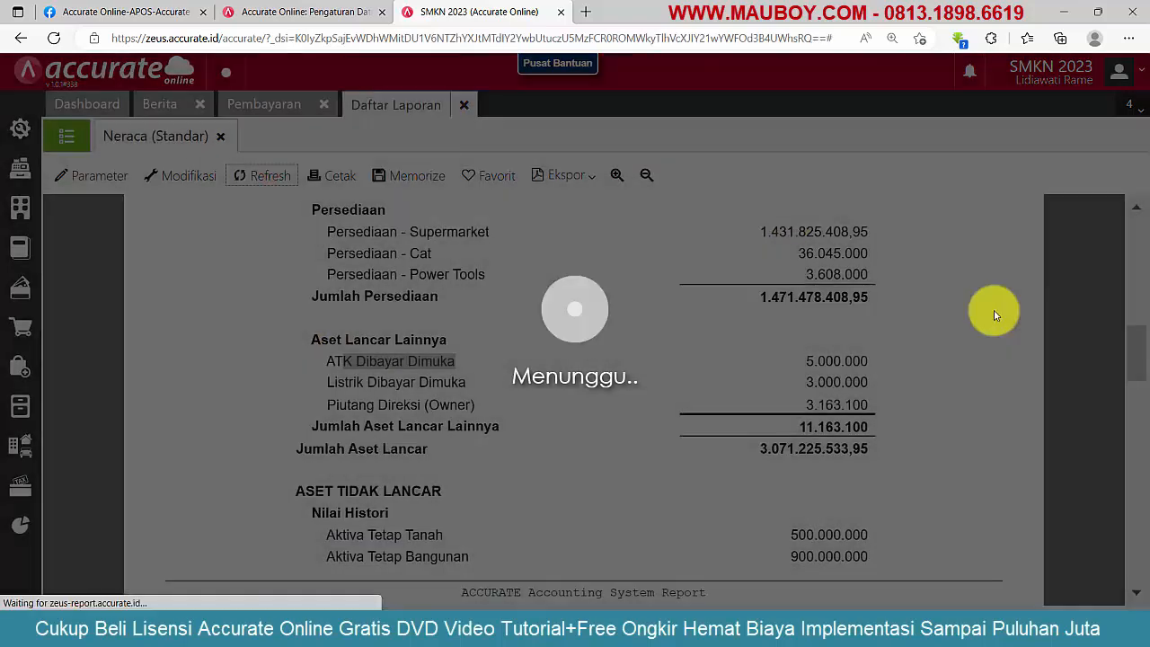
scroll(982, 405, "down", 8)
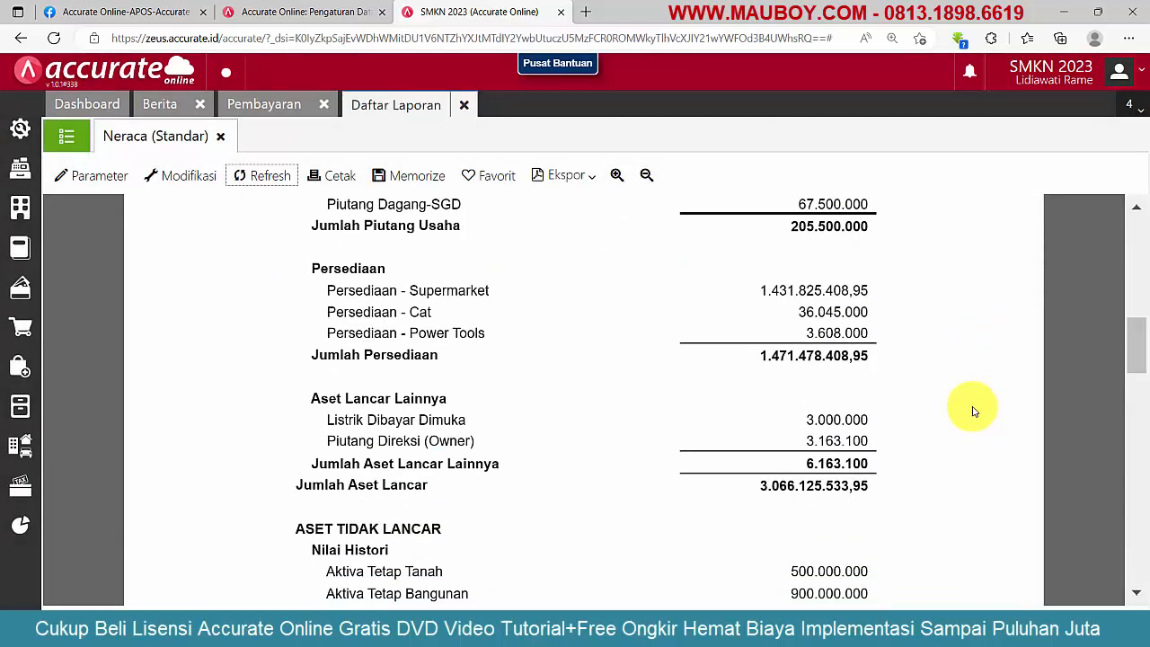
double_click(780, 361)
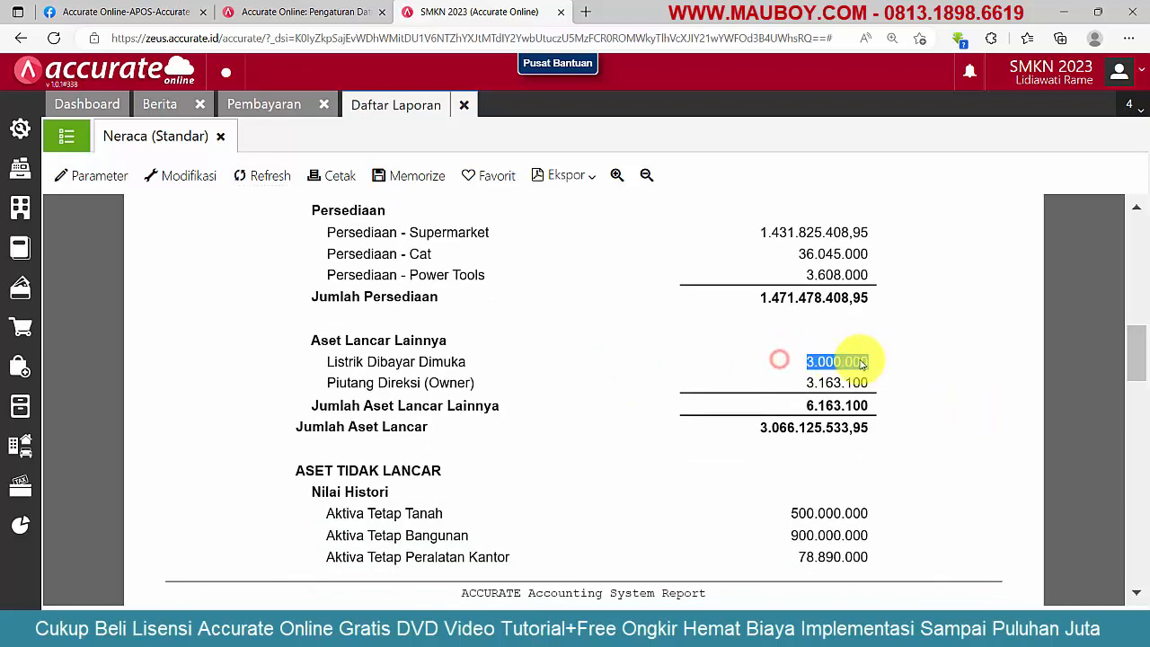
left_click(542, 349)
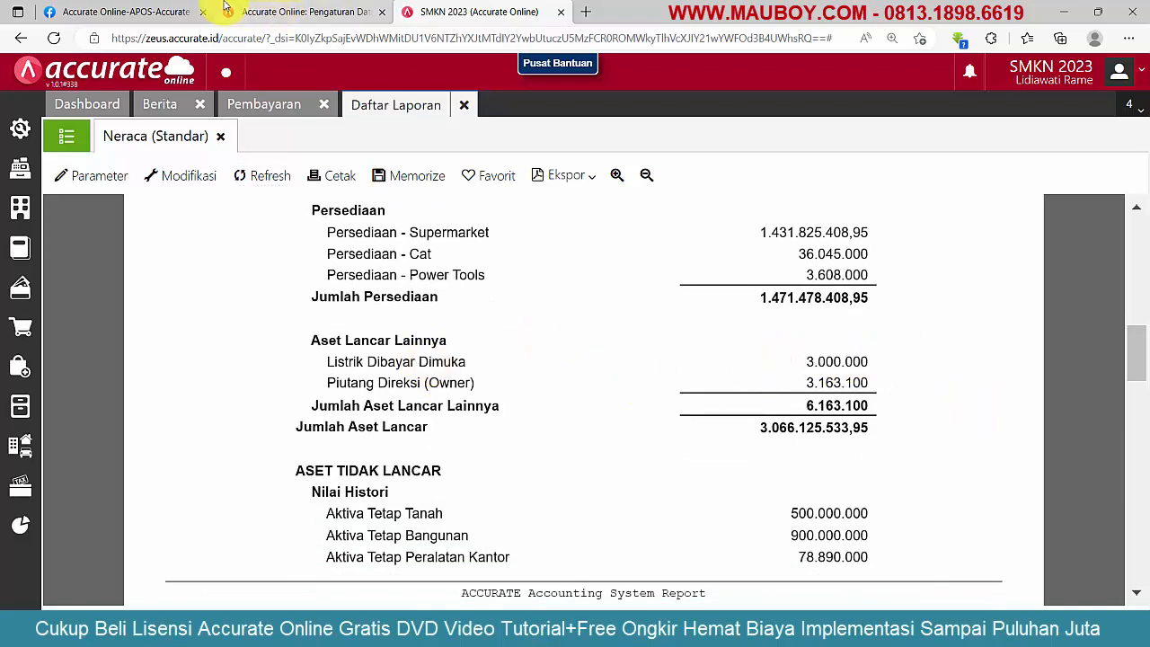
Switch to the Facebook post and read the second case about the driver paying the electricity bill with the treasurer's 3.000.000
left_click(142, 12)
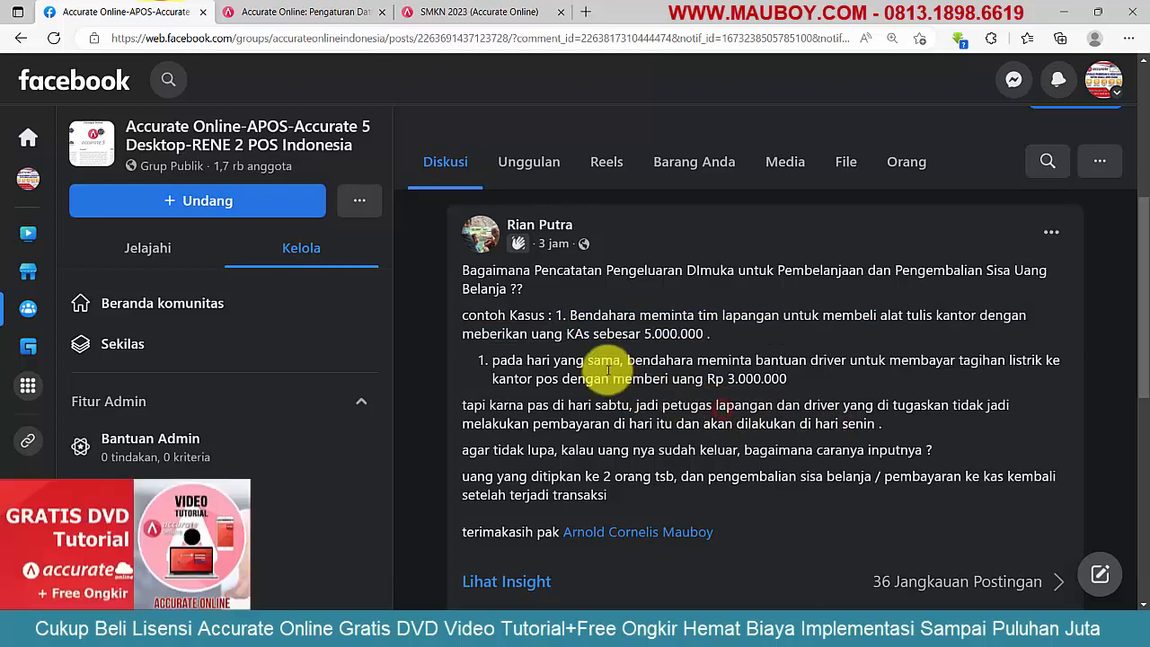
left_click_drag(585, 361, 904, 378)
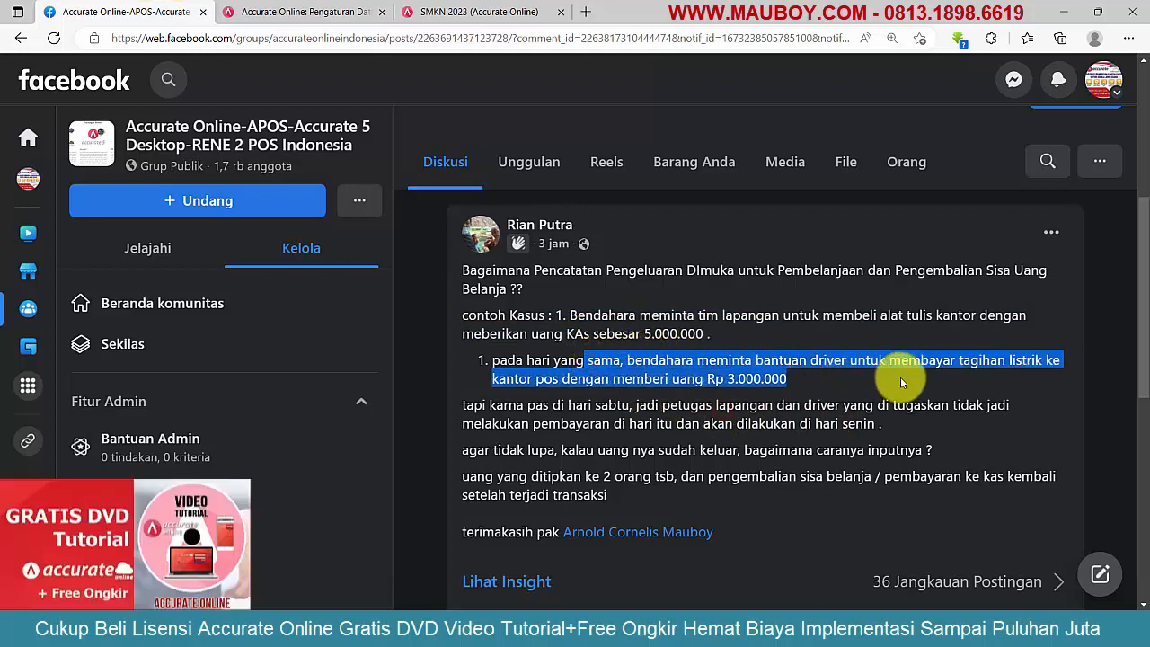
left_click(809, 364)
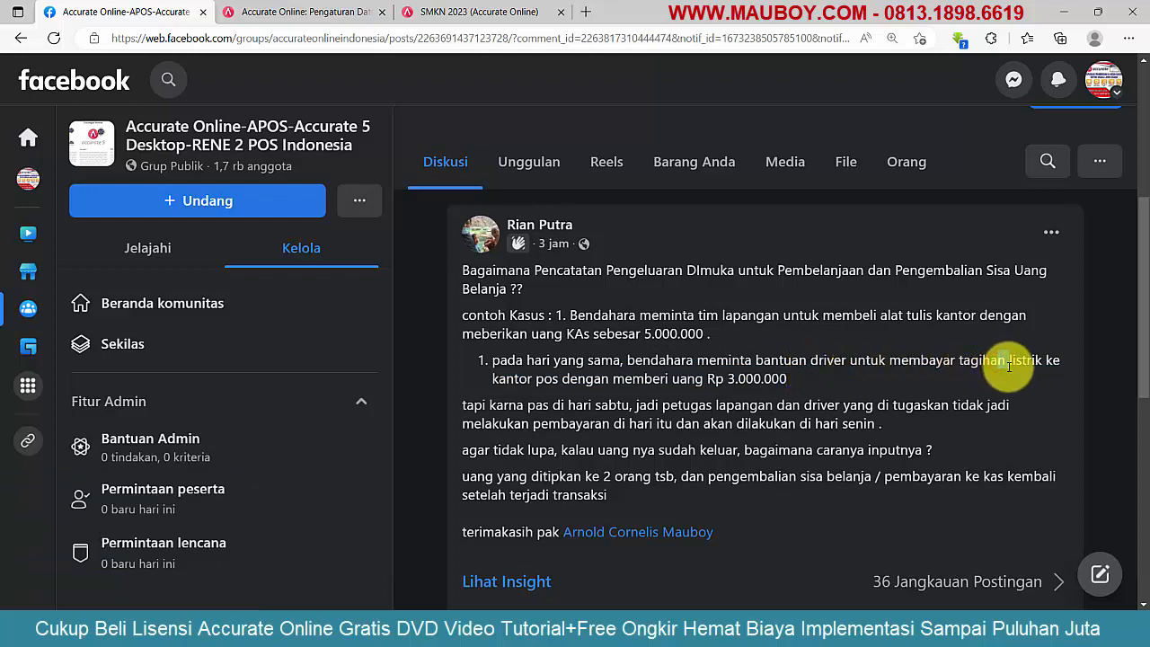
left_click_drag(1008, 366, 1015, 378)
left_click(788, 379)
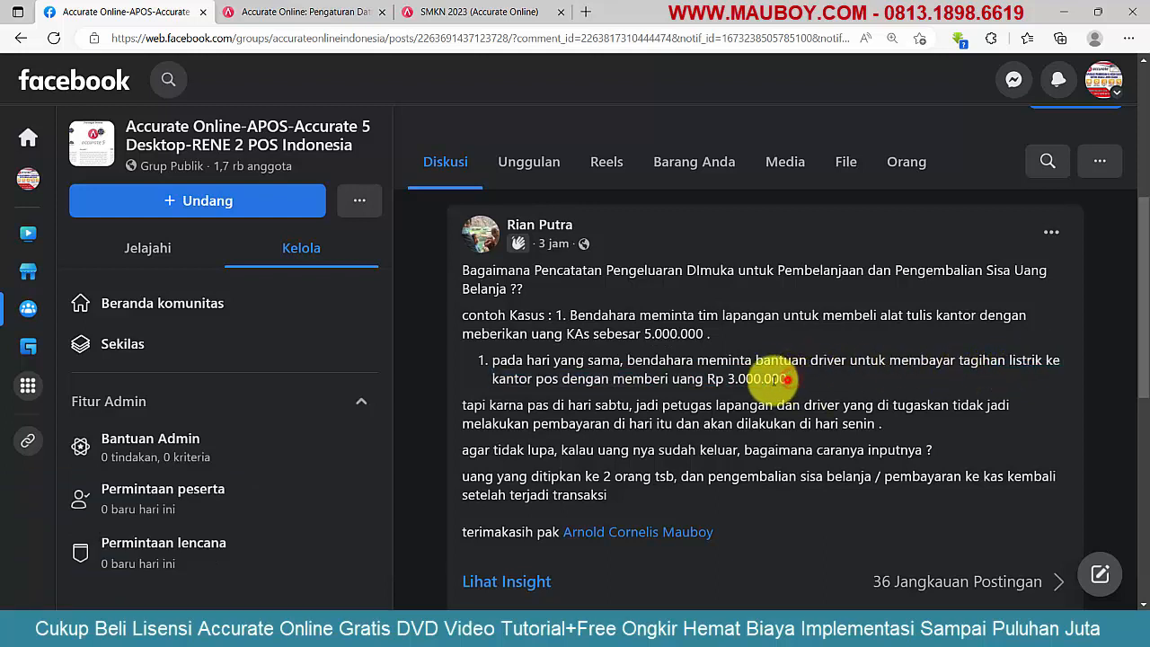
left_click_drag(724, 379, 765, 379)
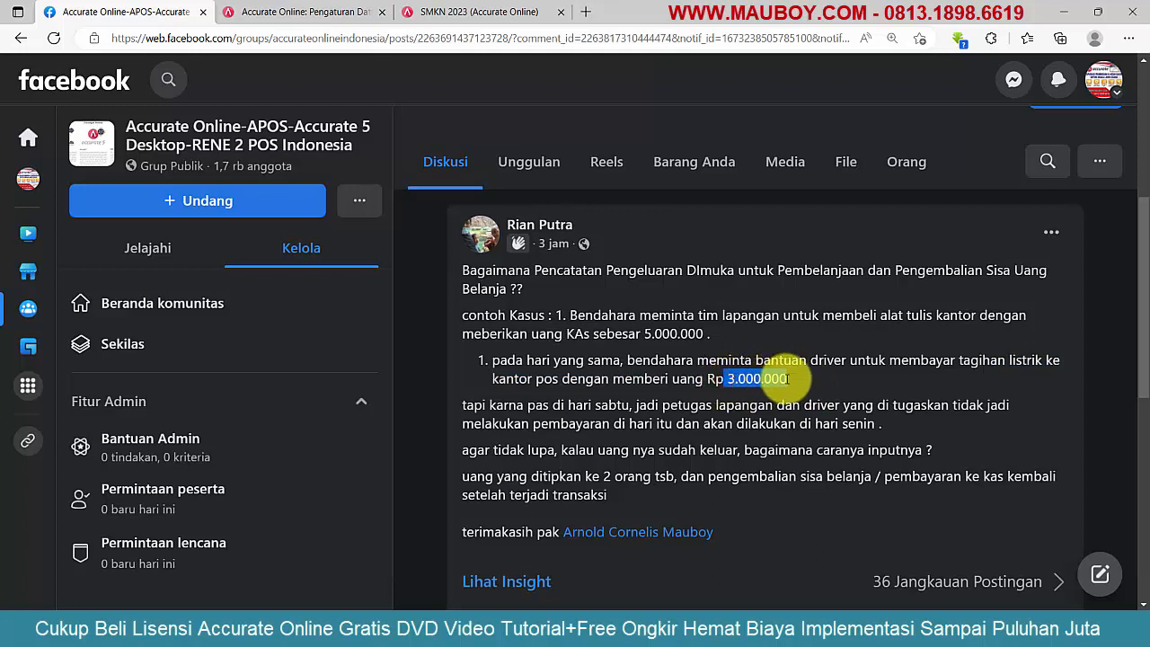
left_click(723, 378)
left_click_drag(724, 379, 785, 379)
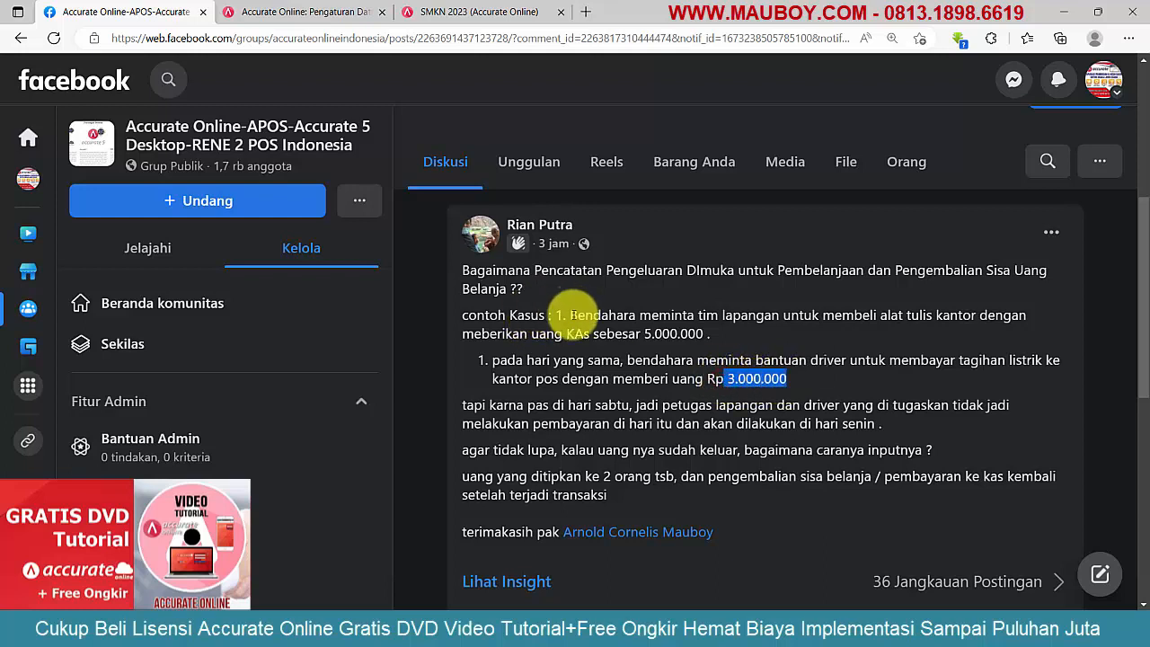
left_click_drag(566, 315, 624, 316)
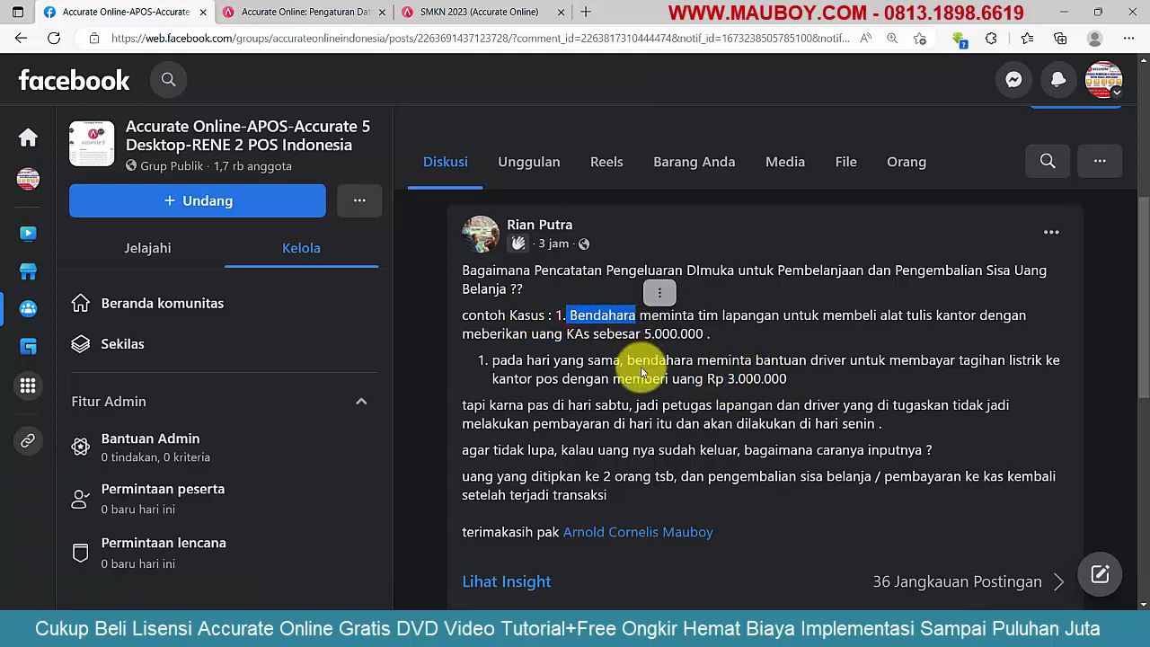
left_click(640, 367)
triple_click(676, 375)
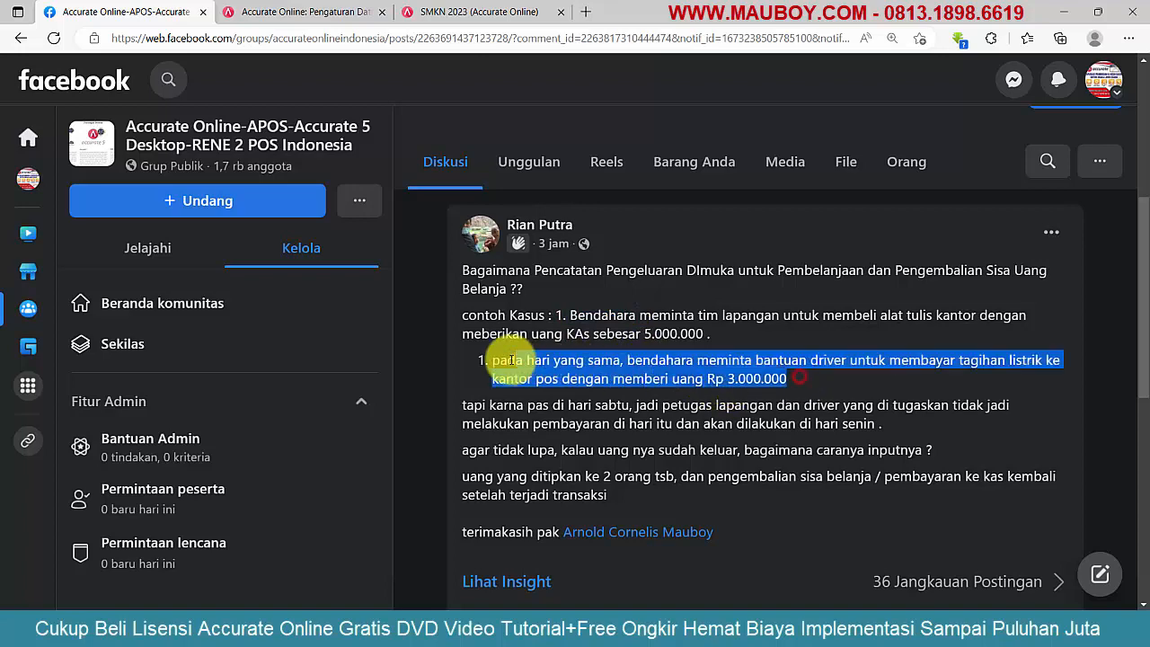
Switch to Accurate Online and start a new Penerimaan with Kas Kasir IDR Jakarta as Kas/Bank
left_click(506, 11)
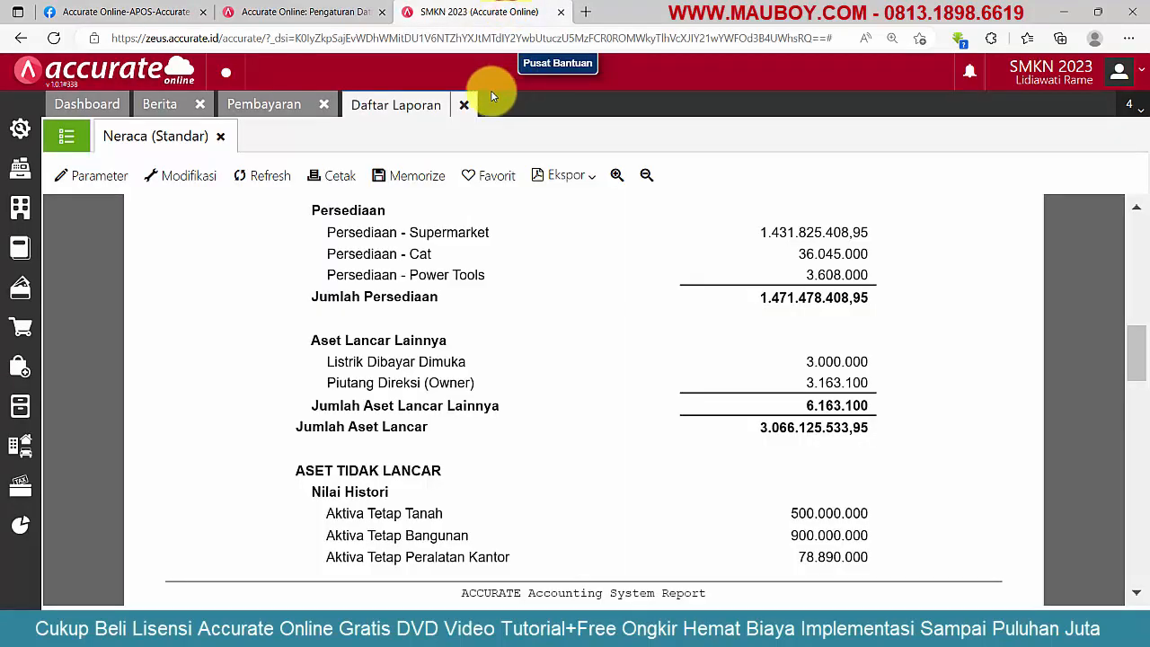
left_click(21, 289)
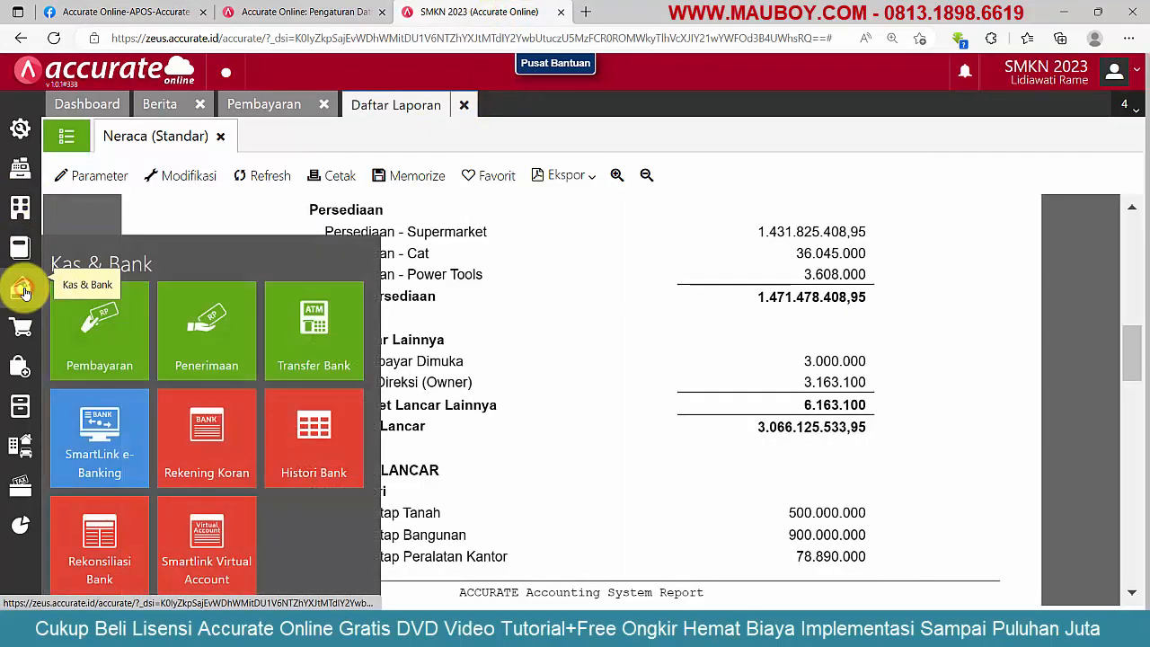
left_click(206, 349)
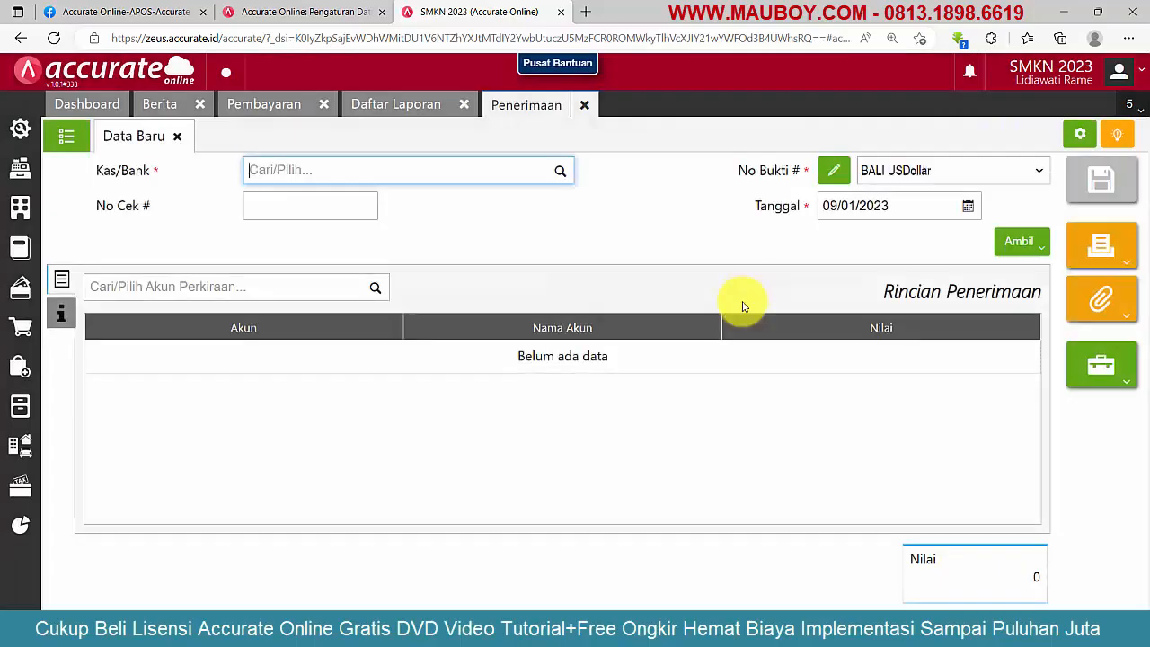
left_click(560, 172)
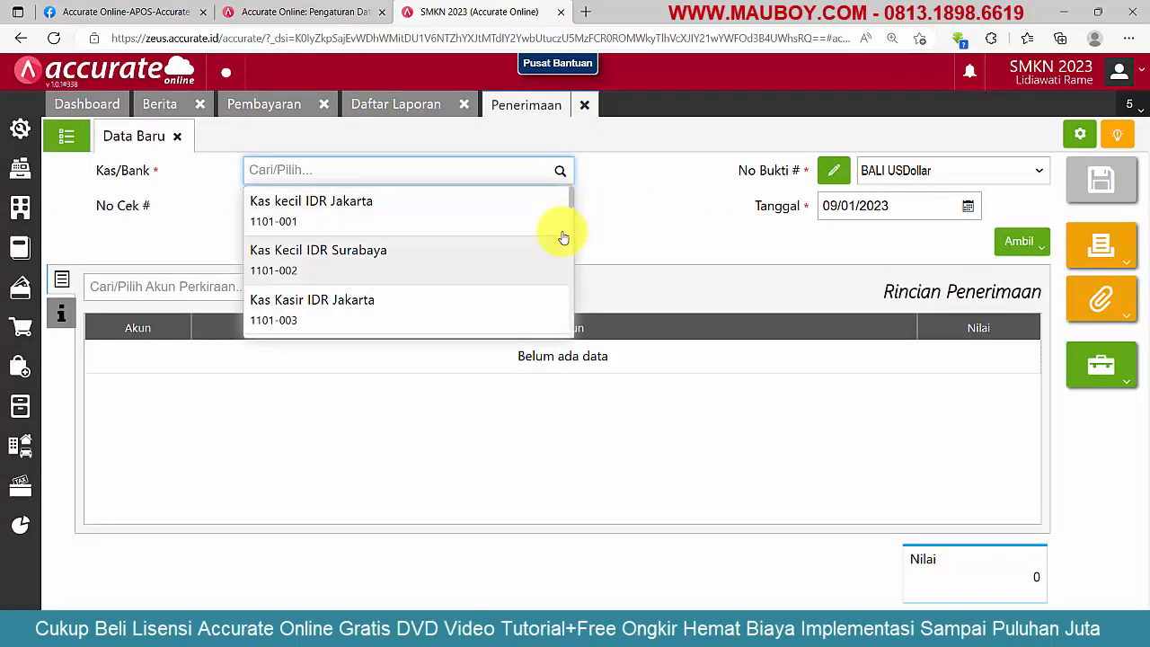
scroll(356, 280, "down", 1)
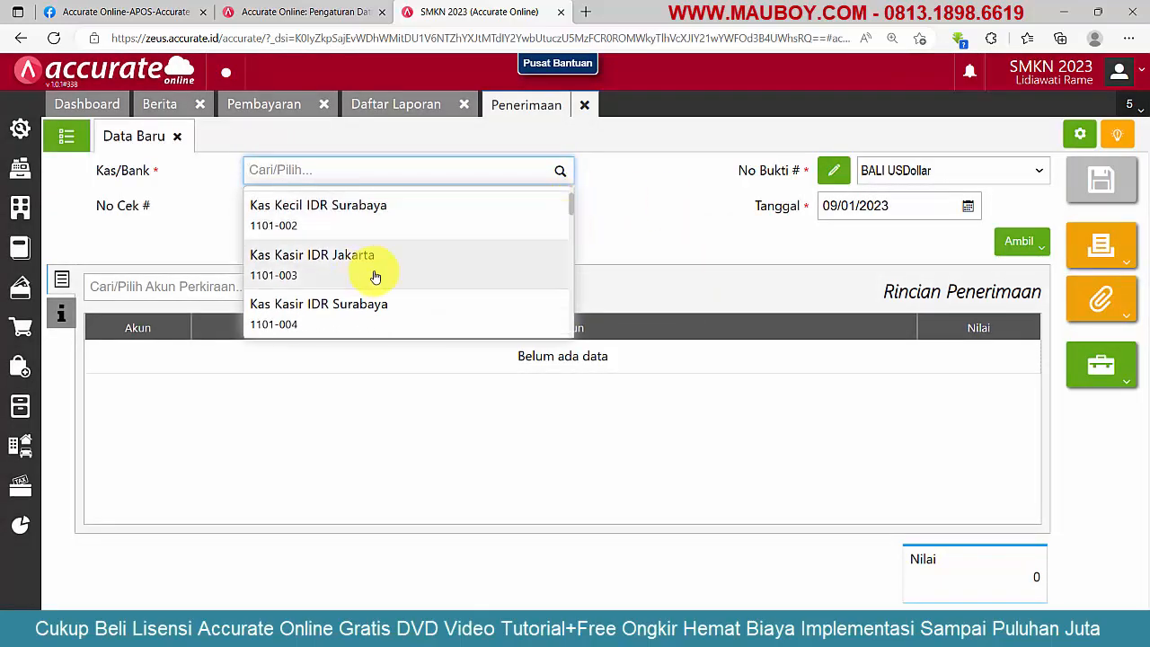
left_click(377, 274)
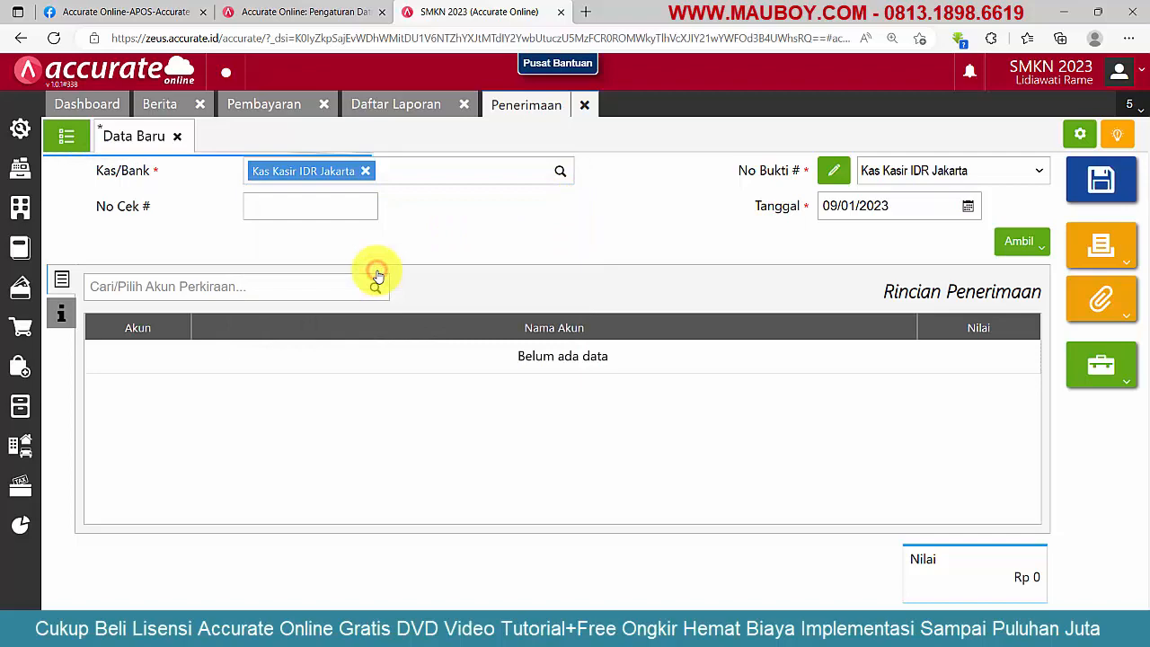
Check the electricity advance amount and the Bendahara's role in the Facebook post, then return to the new Penerimaan in Accurate Online
left_click(153, 12)
left_click(788, 380)
left_click_drag(801, 383, 728, 379)
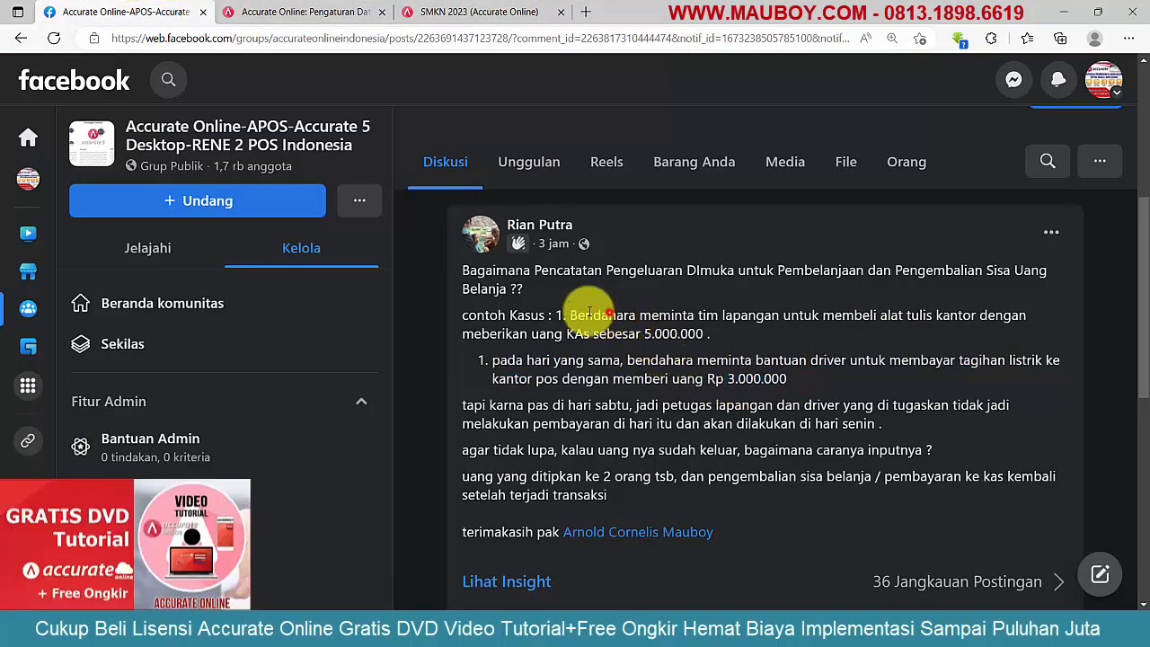
left_click_drag(566, 314, 638, 315)
left_click(444, 11)
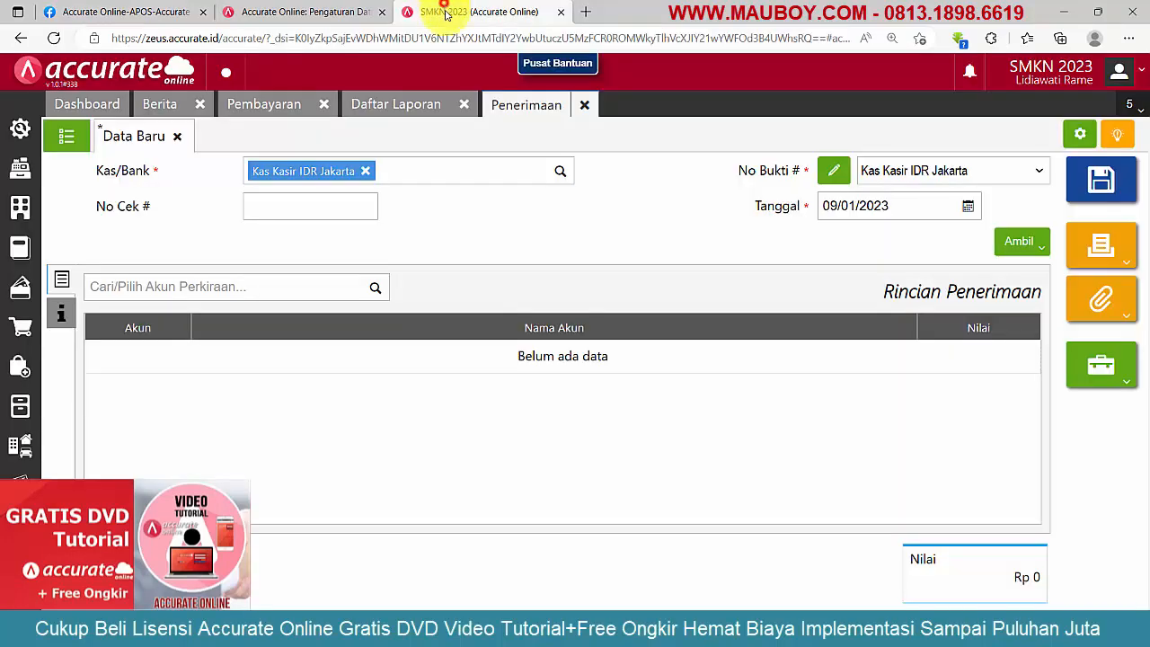
Add a Listrik Dibayar Dimuka detail line of 3.000.000 to the new Penerimaan, keeping the date 09/01/2023
left_click(968, 206)
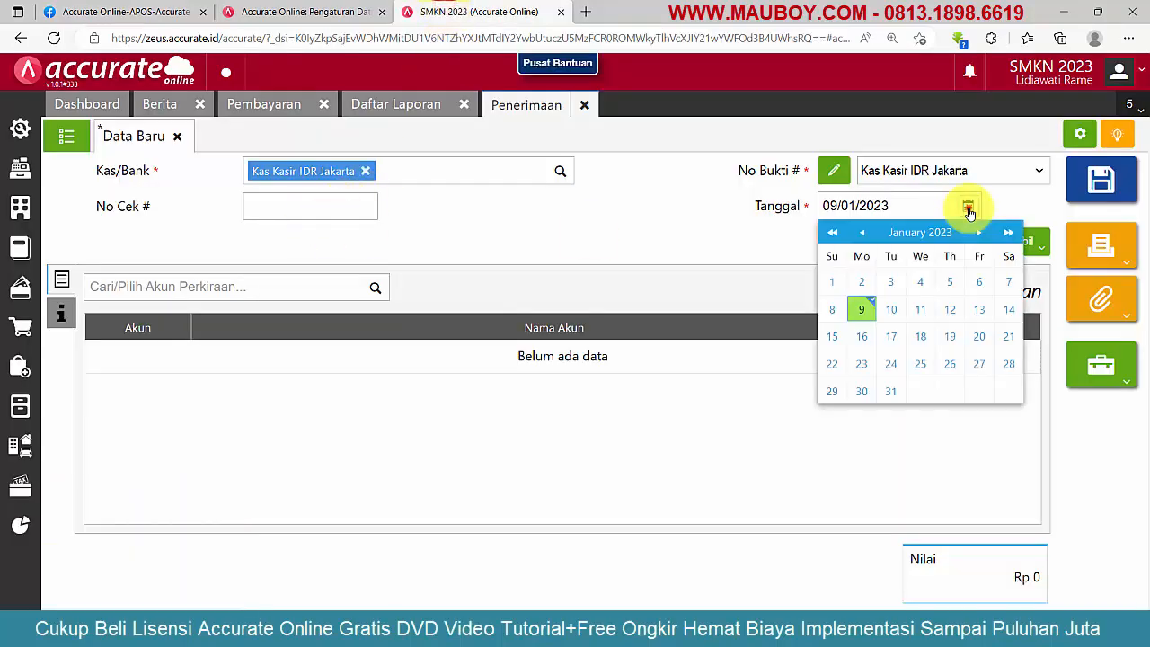
left_click(966, 206)
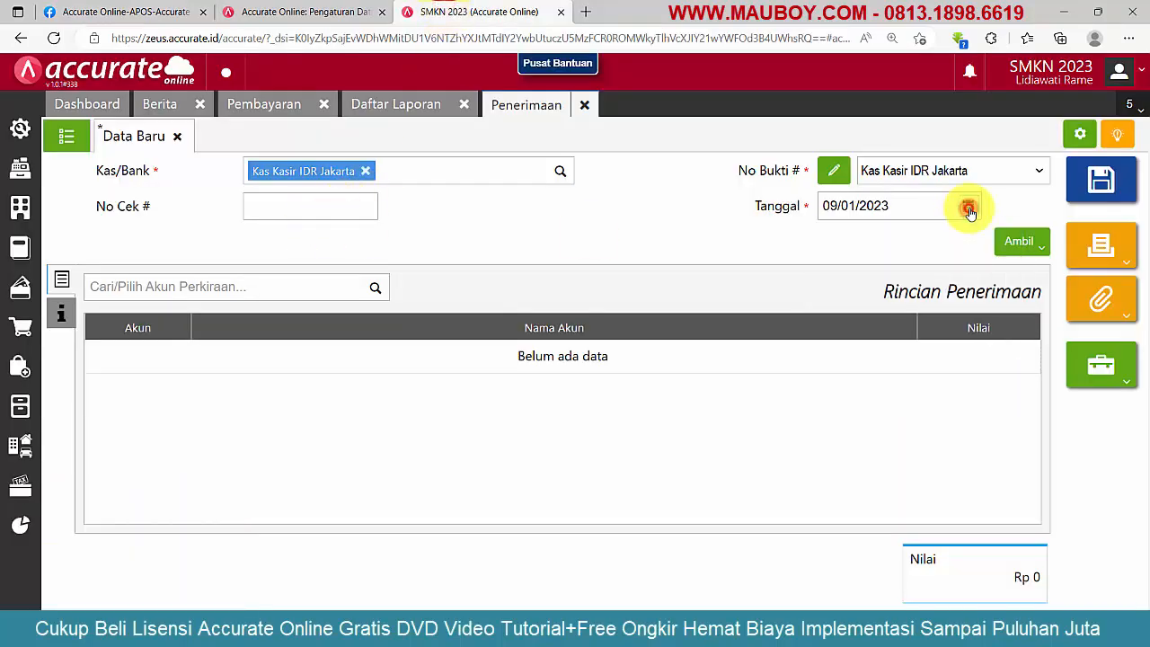
left_click(375, 292)
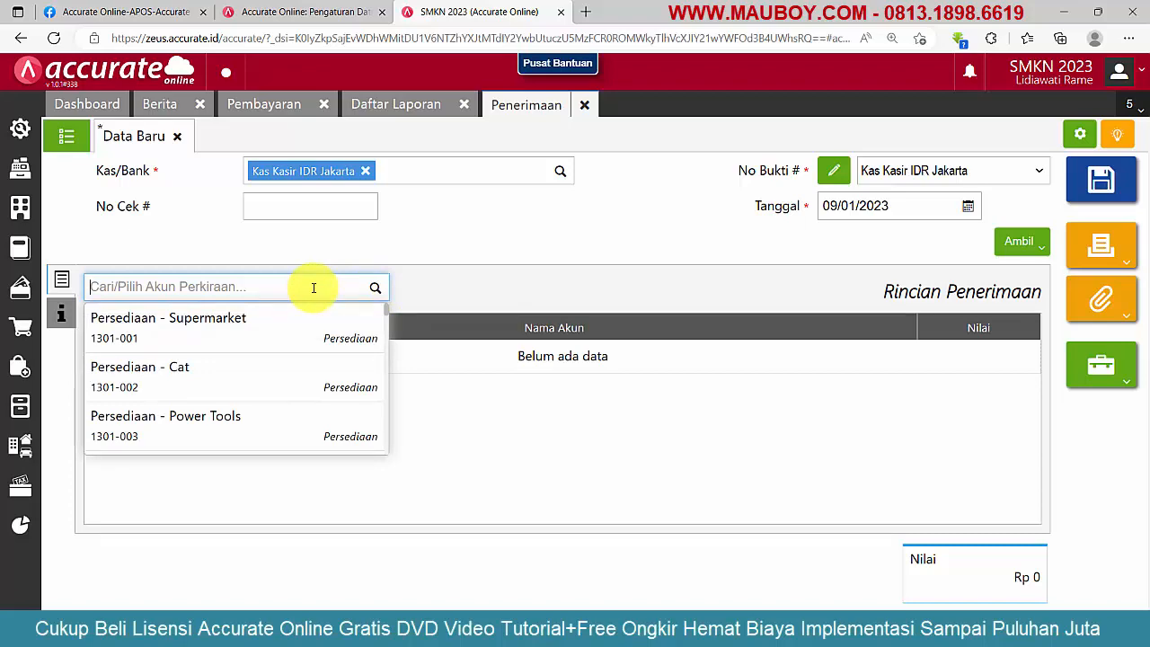
type("l")
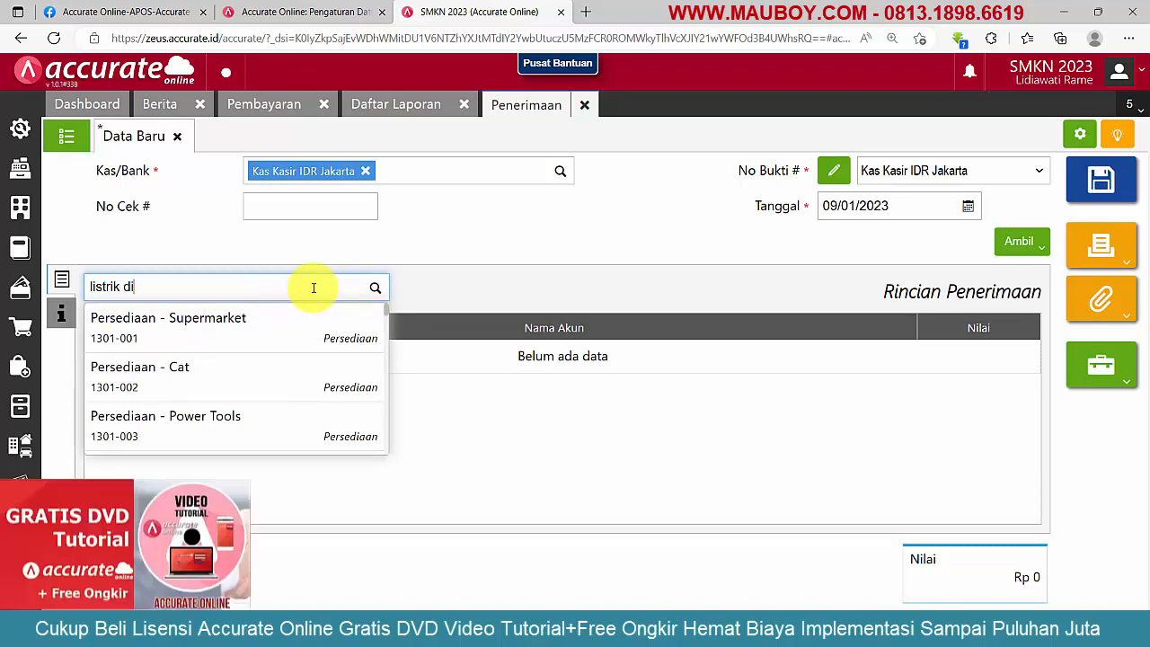
type("istrik di")
left_click(224, 326)
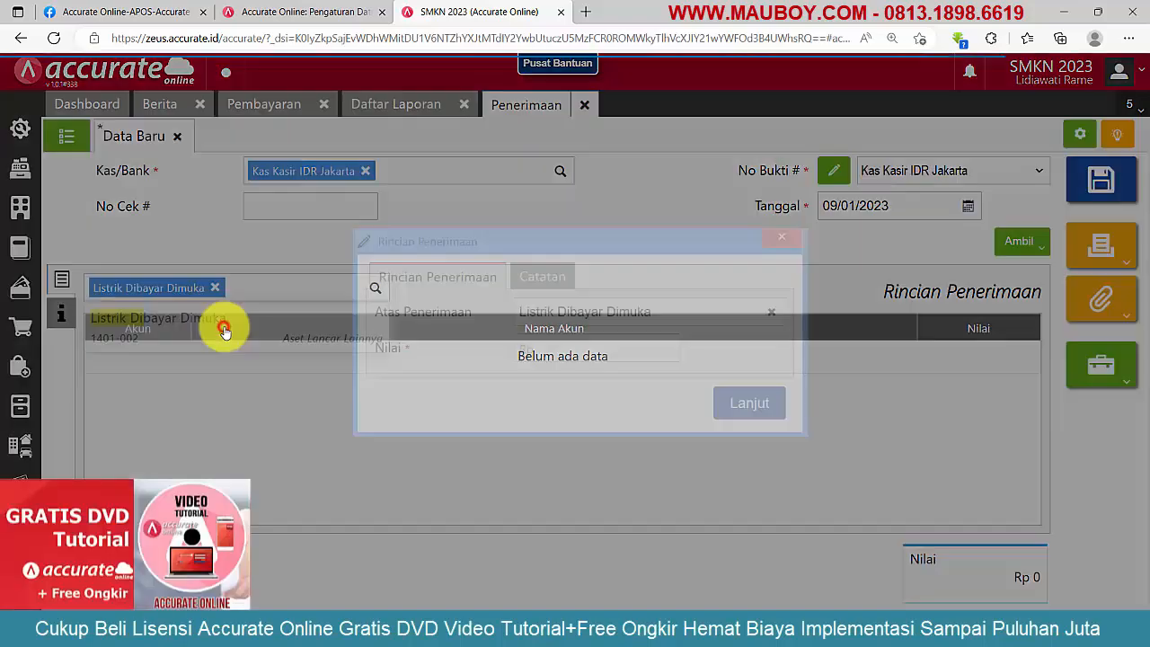
left_click(613, 346)
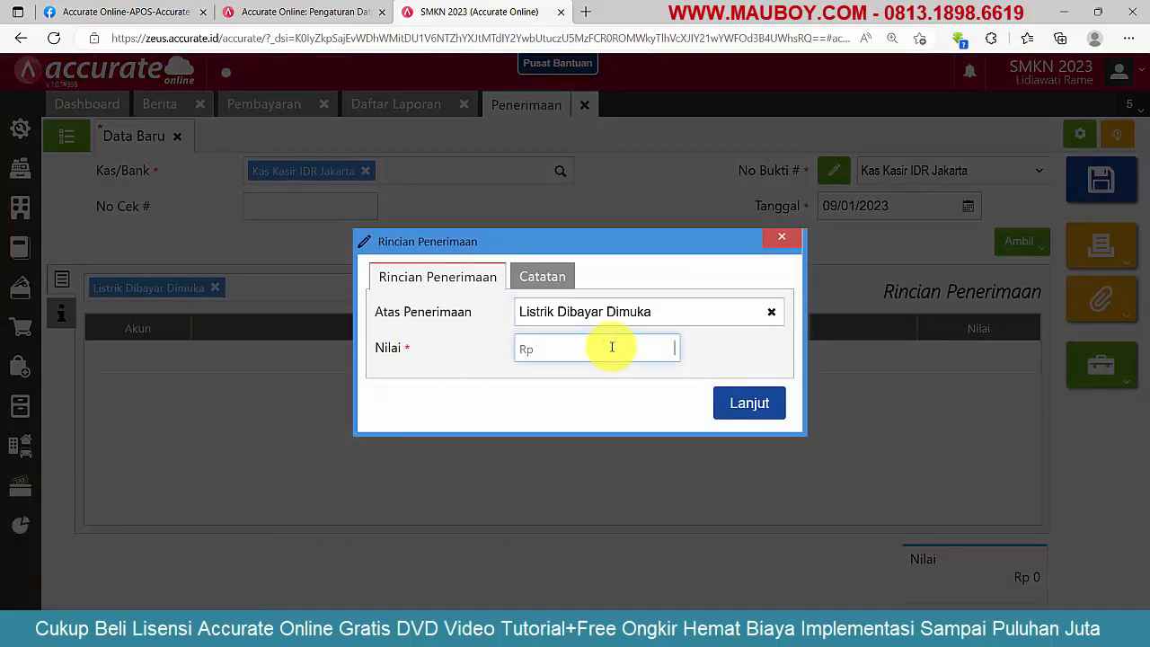
type("3.000.000")
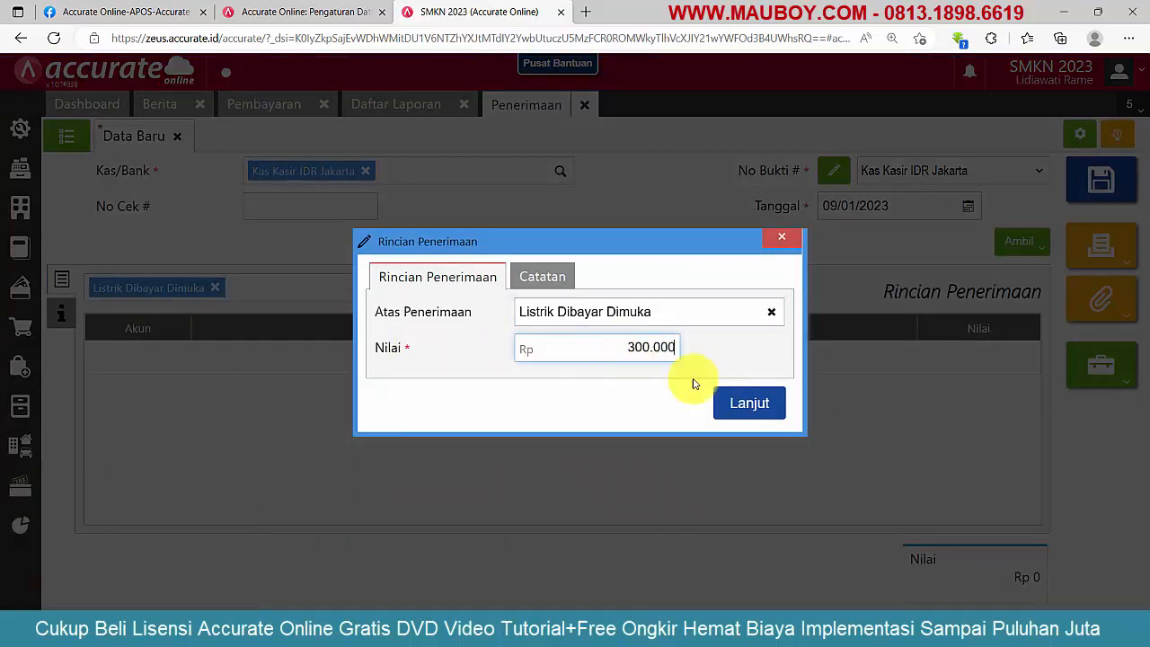
left_click(749, 403)
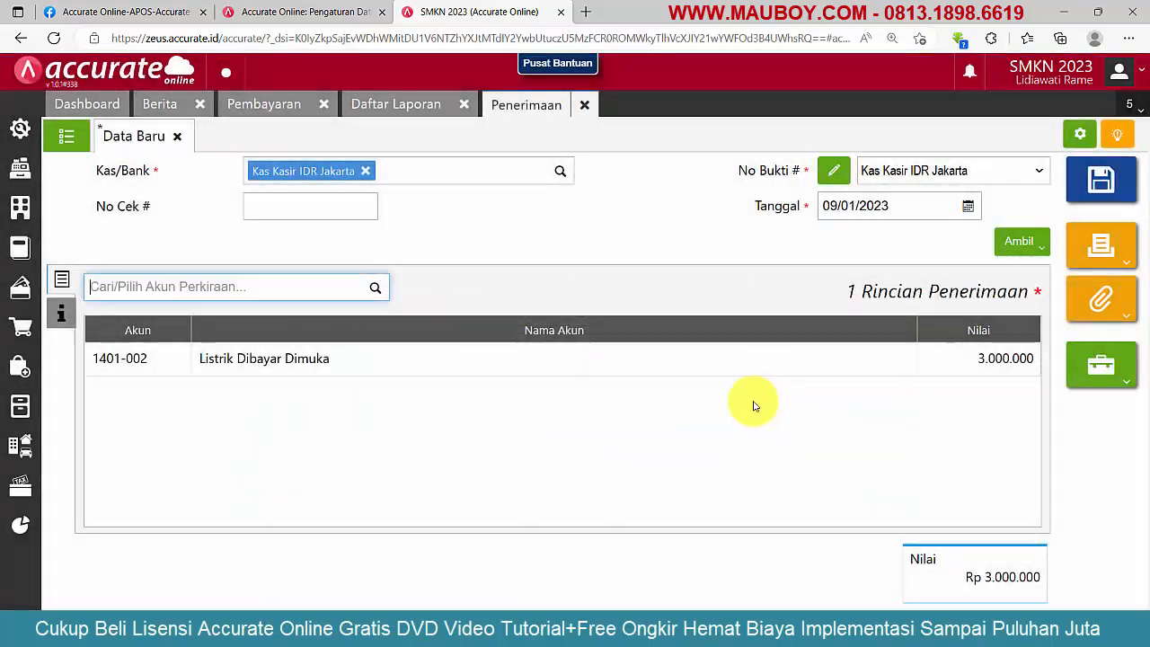
Add a Biaya Listrik / PLN detail line with a Nilai of 2.500.000 to the Penerimaan
left_click(277, 339)
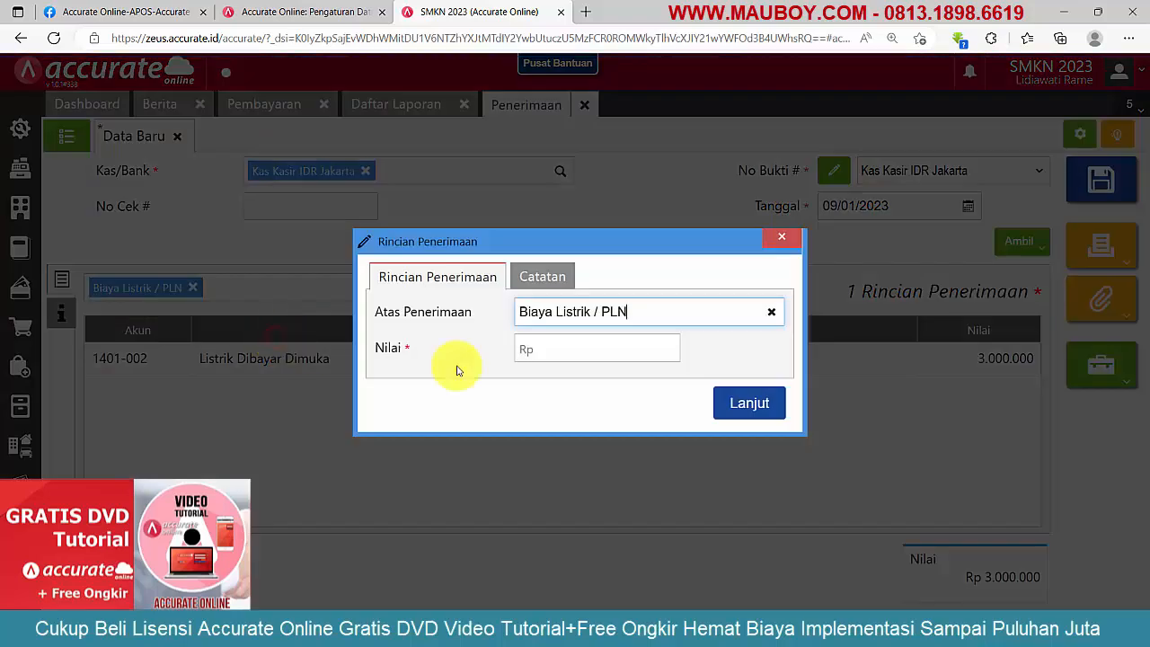
left_click(627, 344)
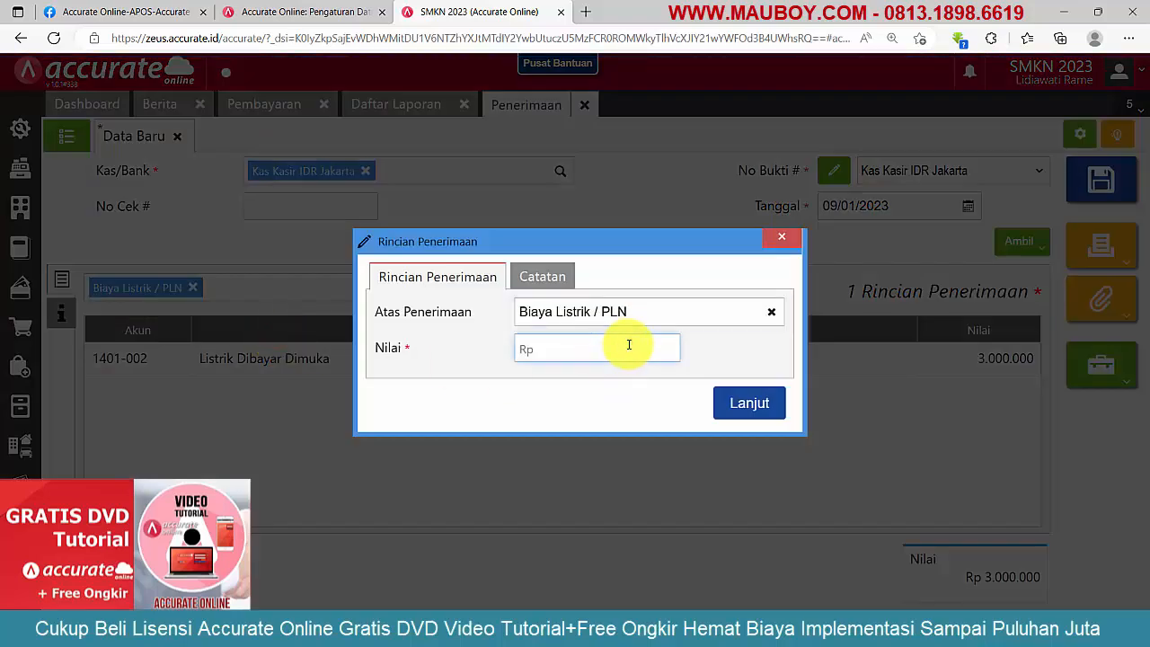
type("2.50")
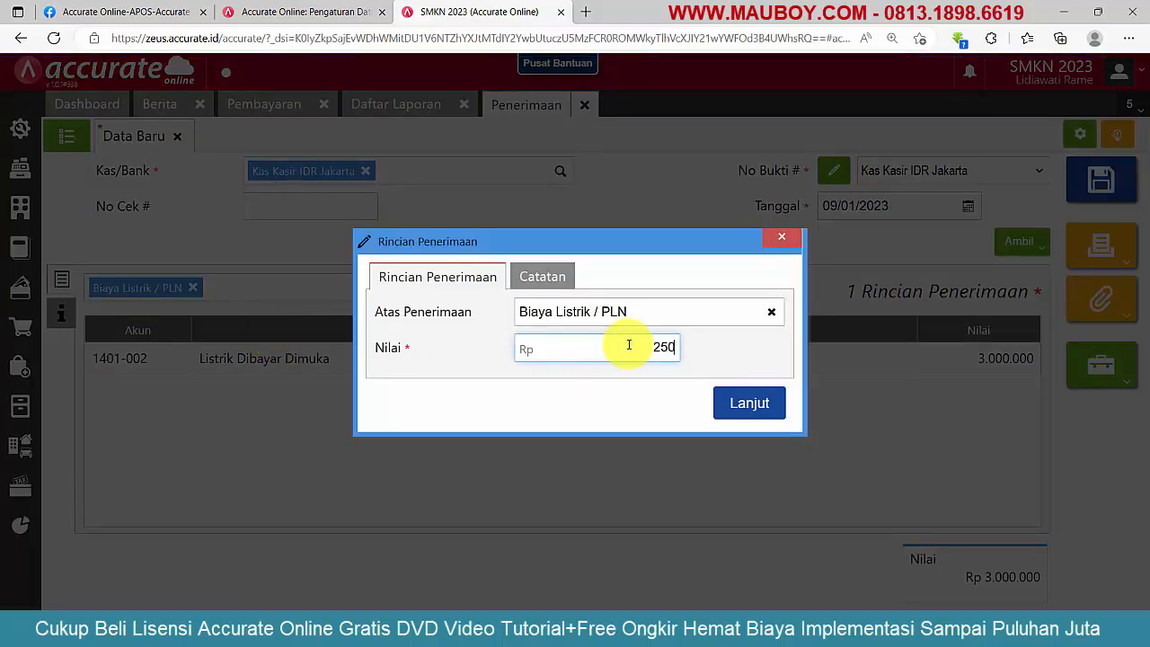
type("0.000")
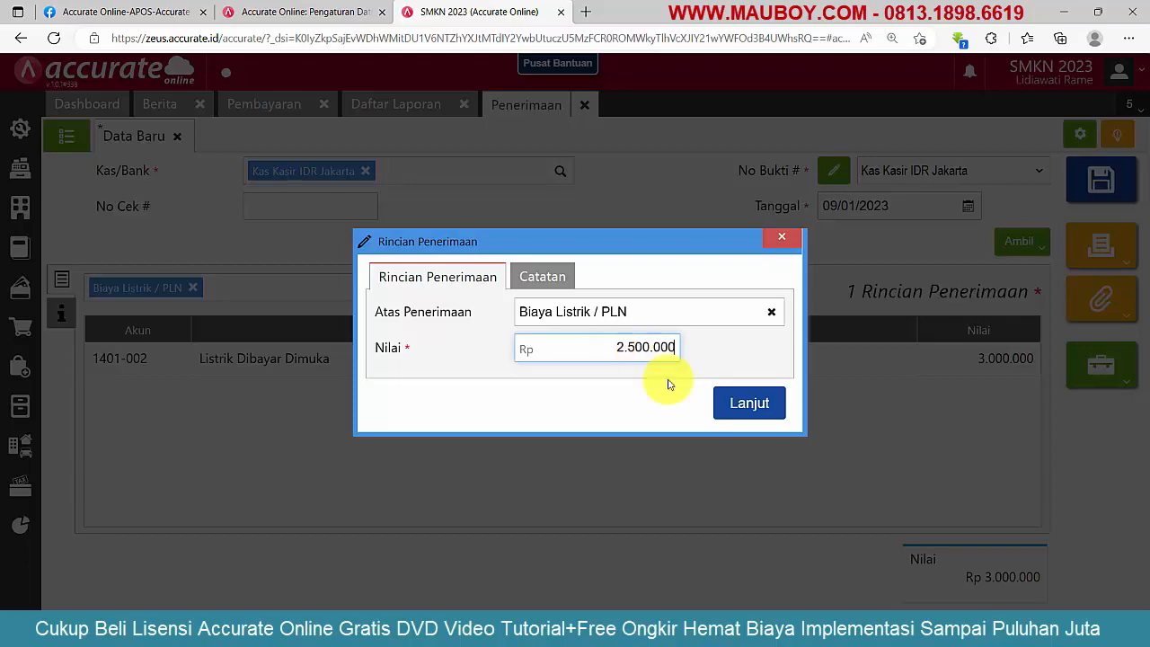
left_click(751, 408)
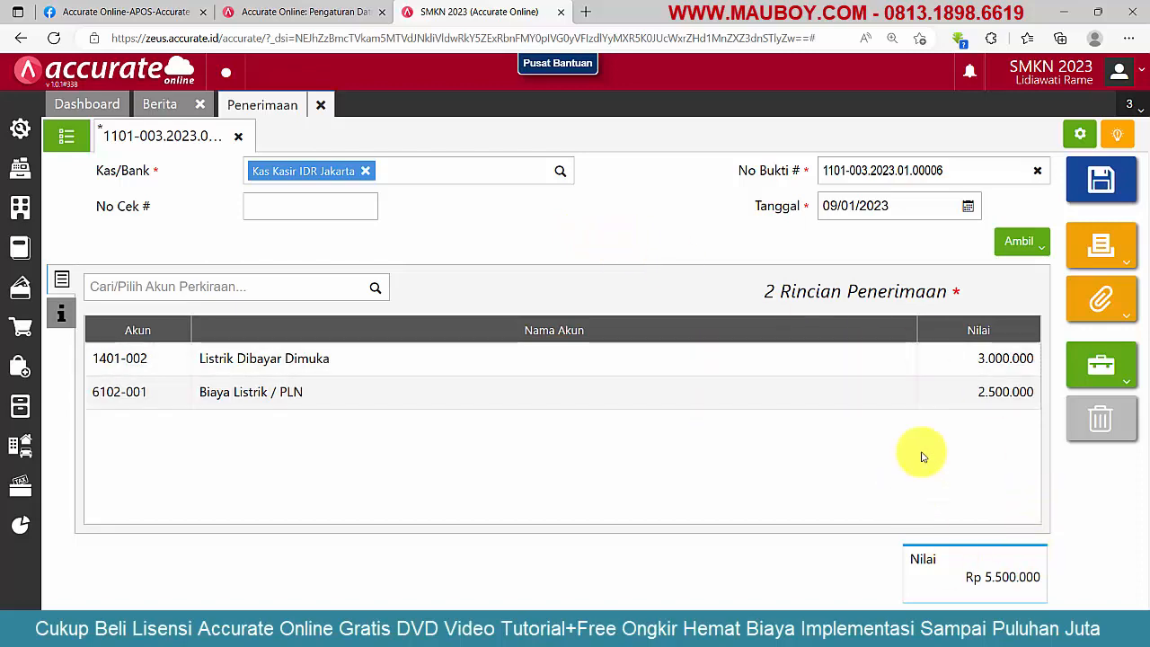
Set the Nilai of the Biaya Listrik / PLN line to -2.500.000 and save the Penerimaan
left_click(729, 402)
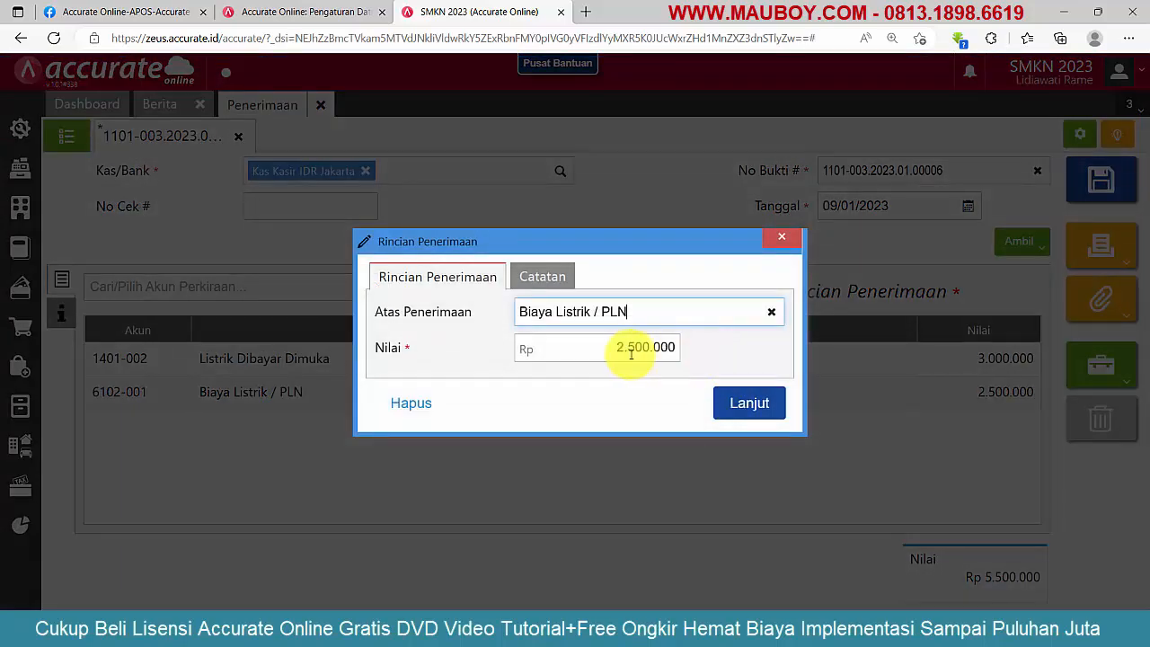
left_click(609, 347)
type("-")
left_click(746, 403)
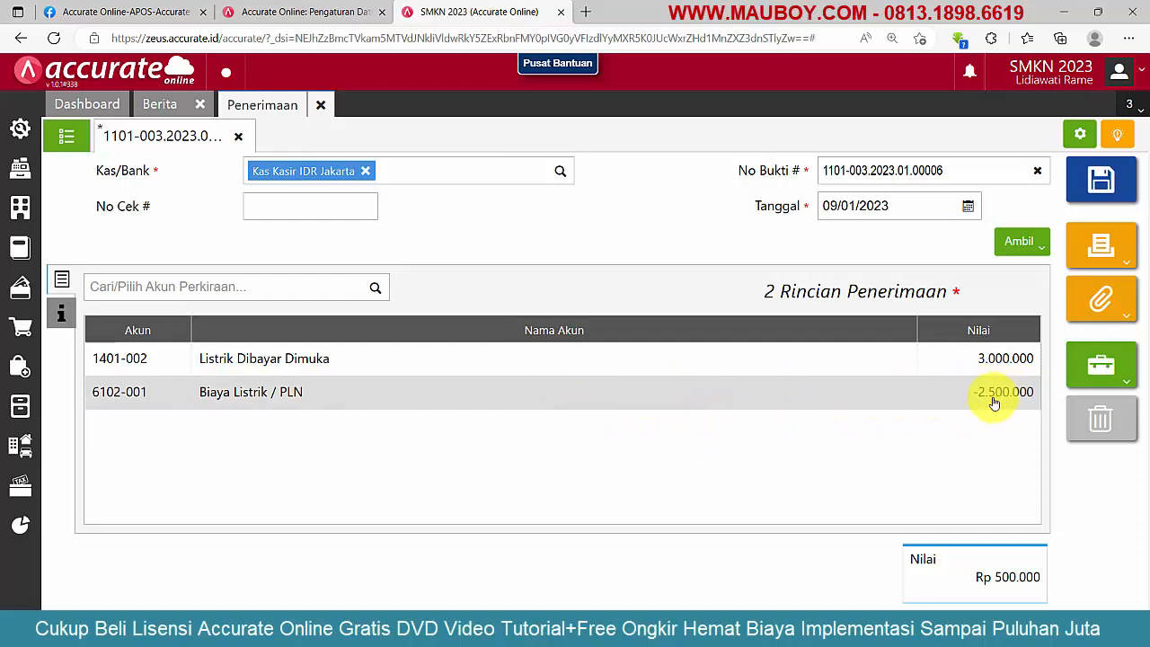
left_click(1115, 189)
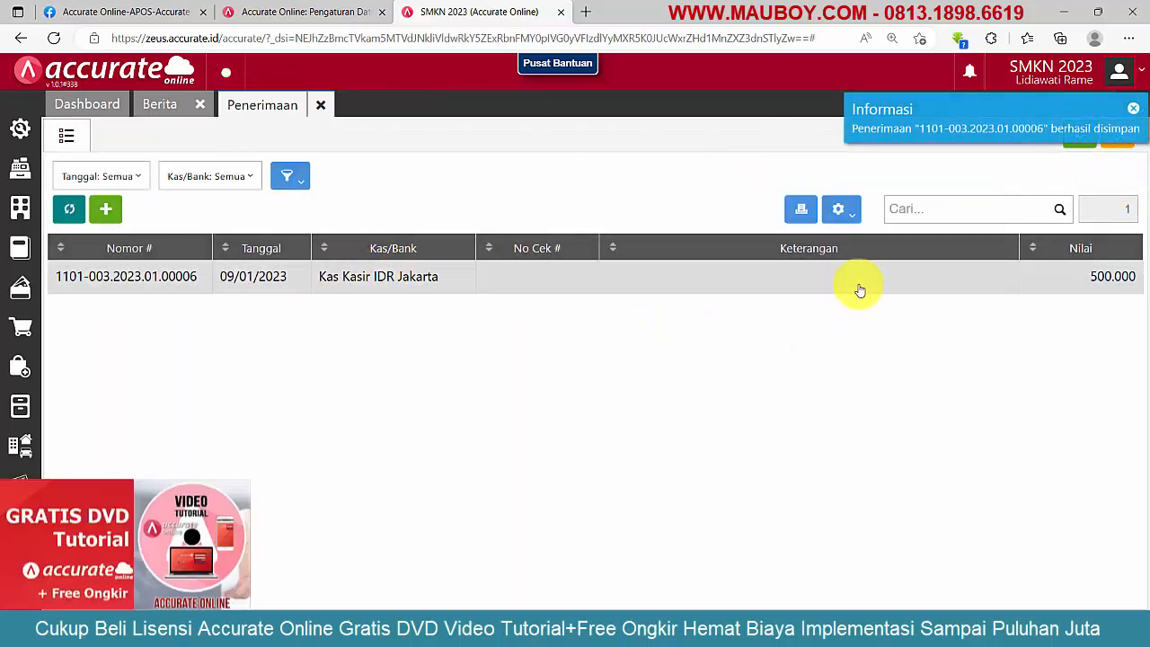
Reopen the saved Penerimaan, display its Rincian Jurnal and examine the Kas Kasir IDR Jakarta entry and its amount
left_click(859, 277)
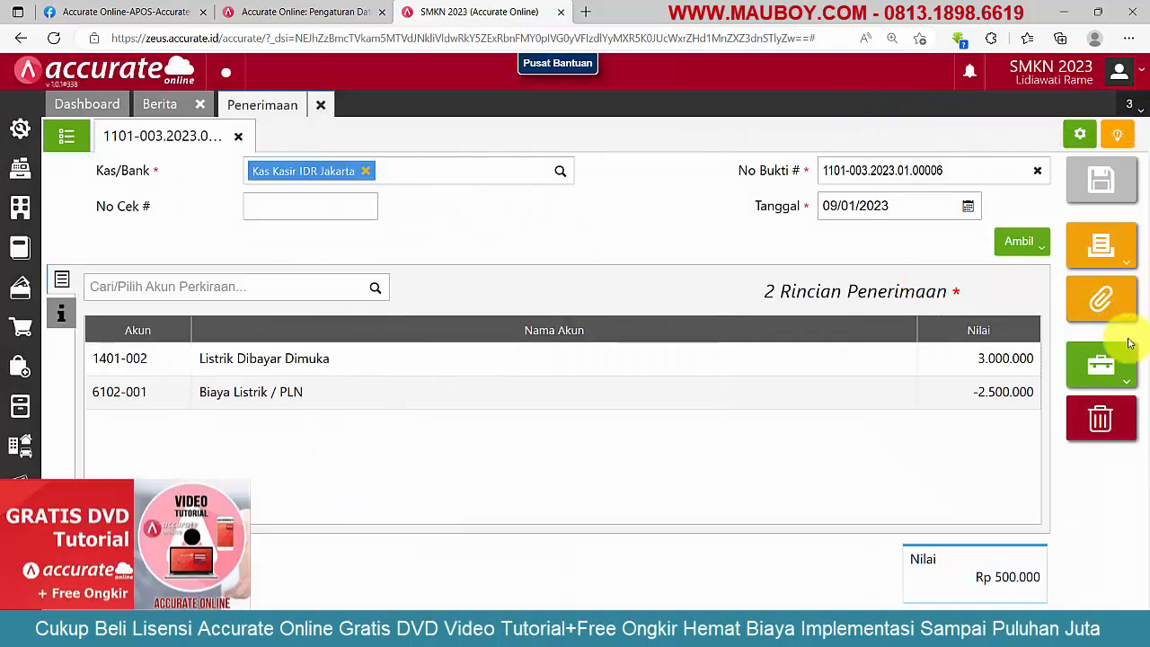
left_click(1103, 381)
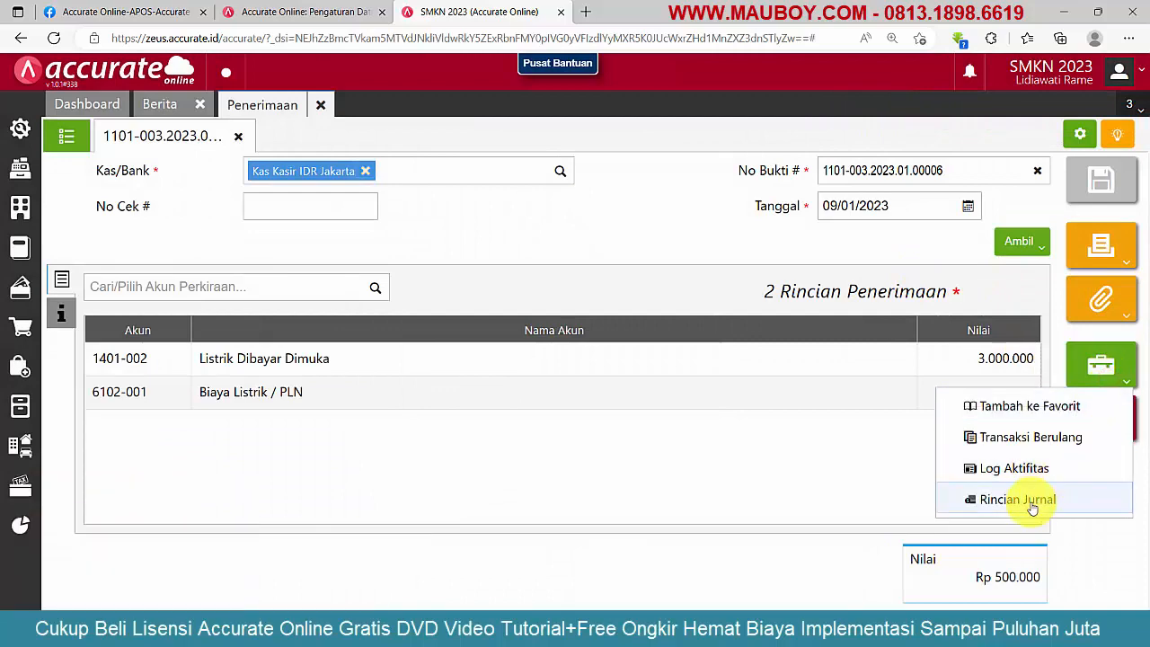
left_click(1031, 506)
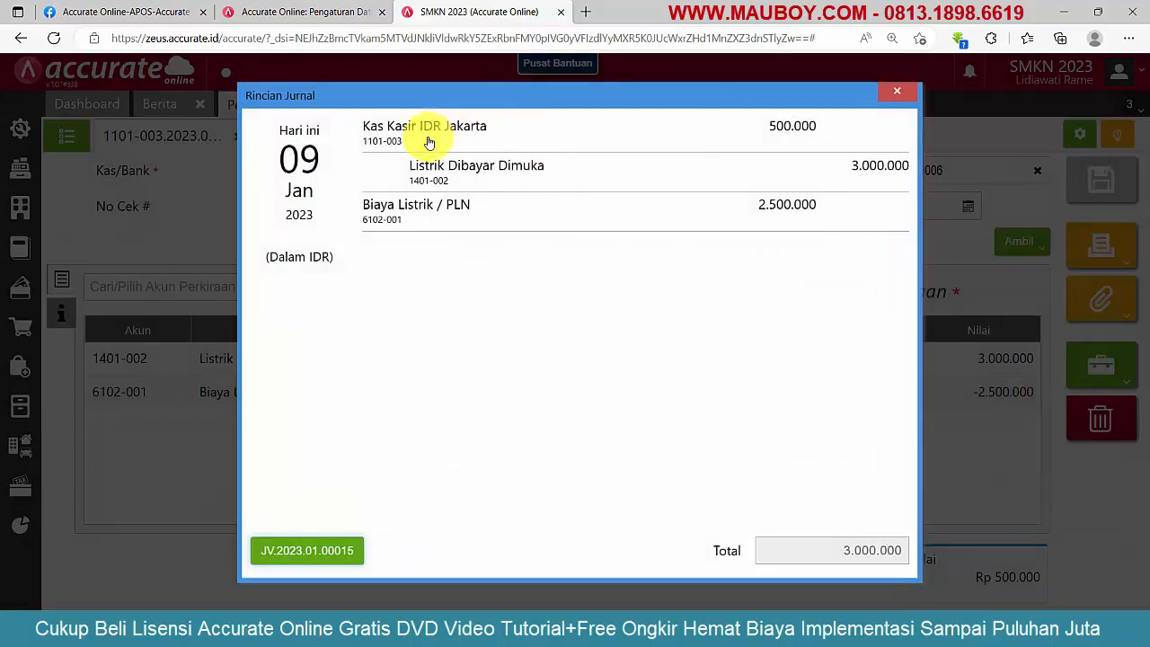
left_click_drag(357, 127, 488, 128)
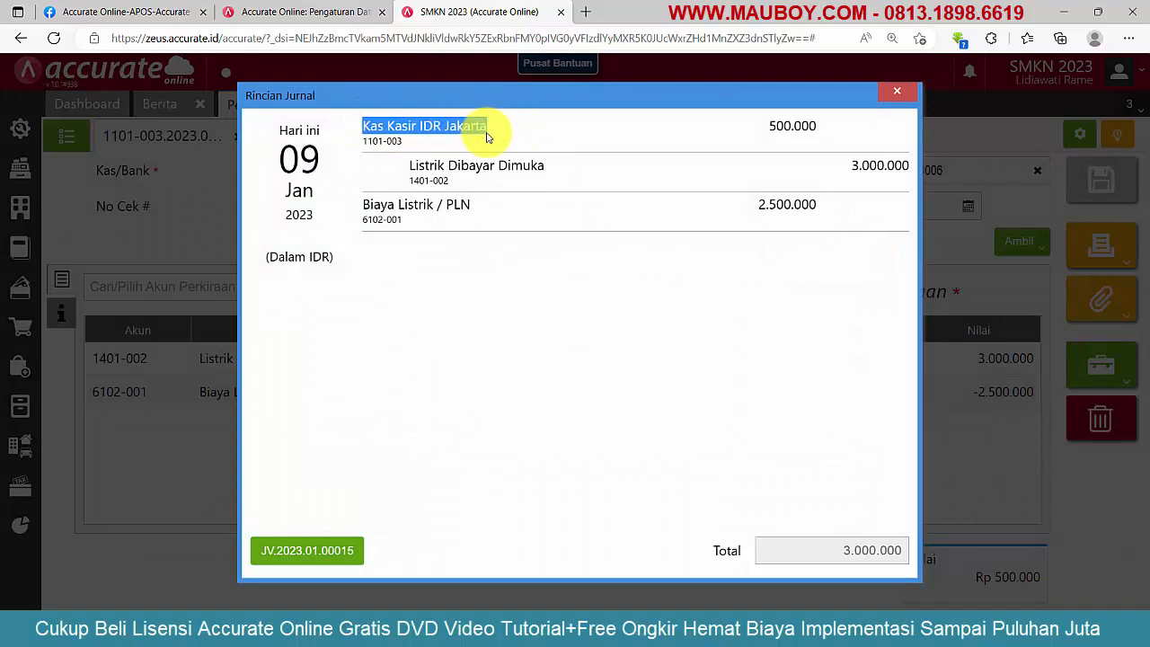
left_click(824, 130)
left_click_drag(824, 131, 772, 132)
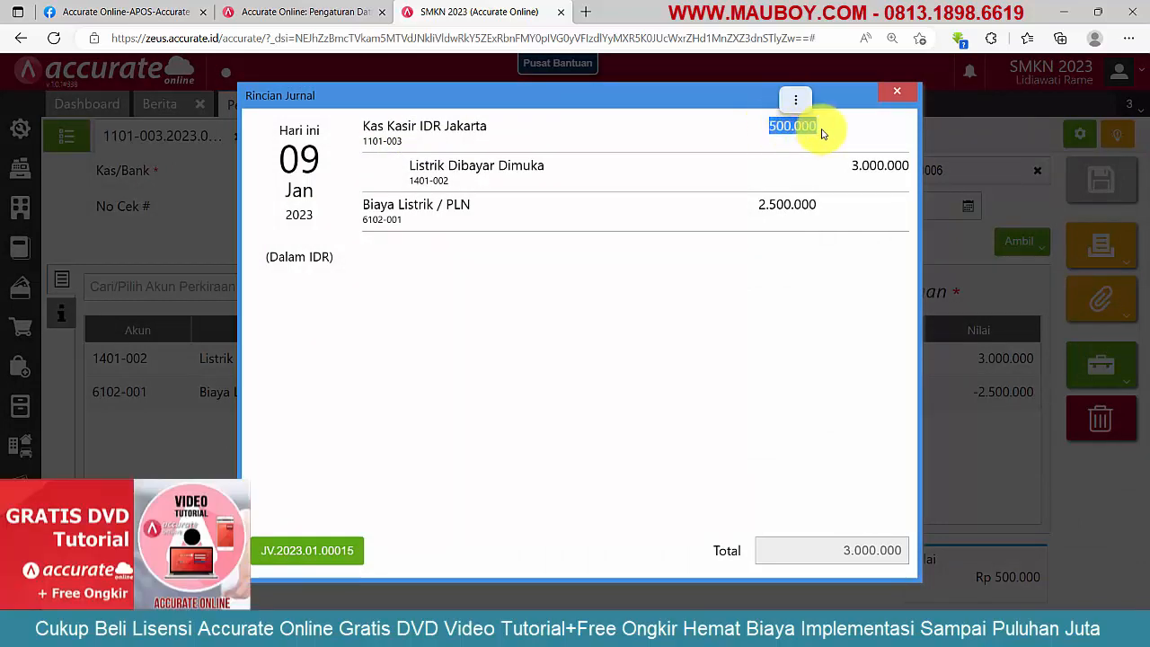
left_click(810, 125)
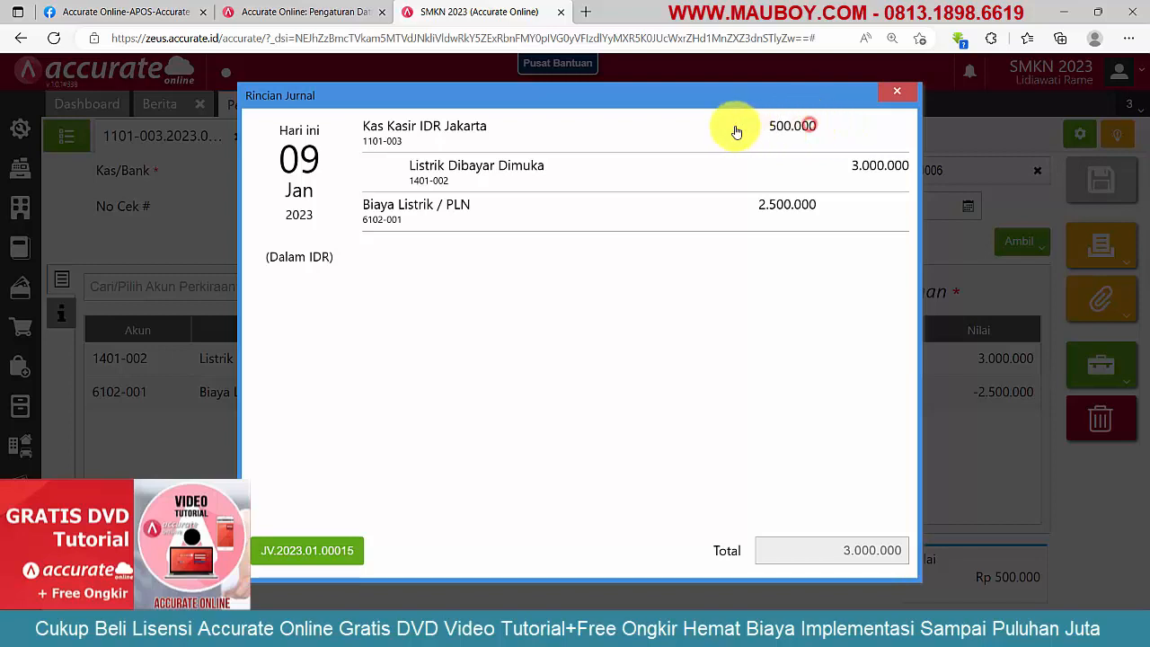
left_click_drag(754, 123, 798, 125)
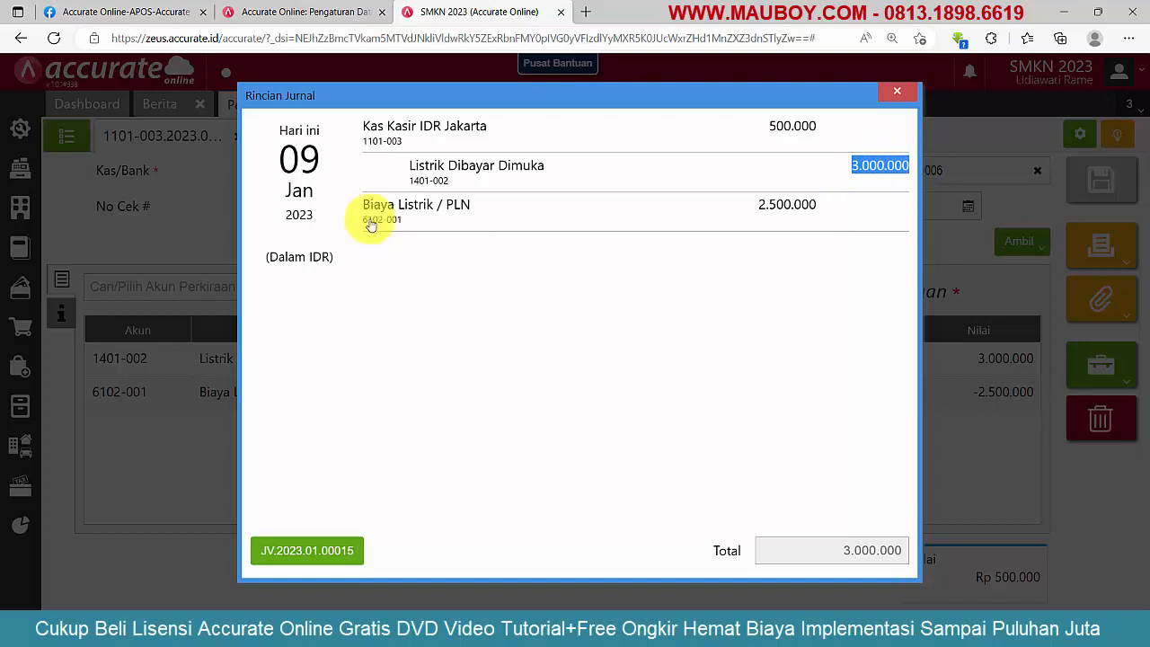
Compare the Biaya Listrik / PLN and Listrik Dibayar Dimuka journal entries, then close the journal details and return to the Penerimaan list
left_click_drag(359, 207, 472, 210)
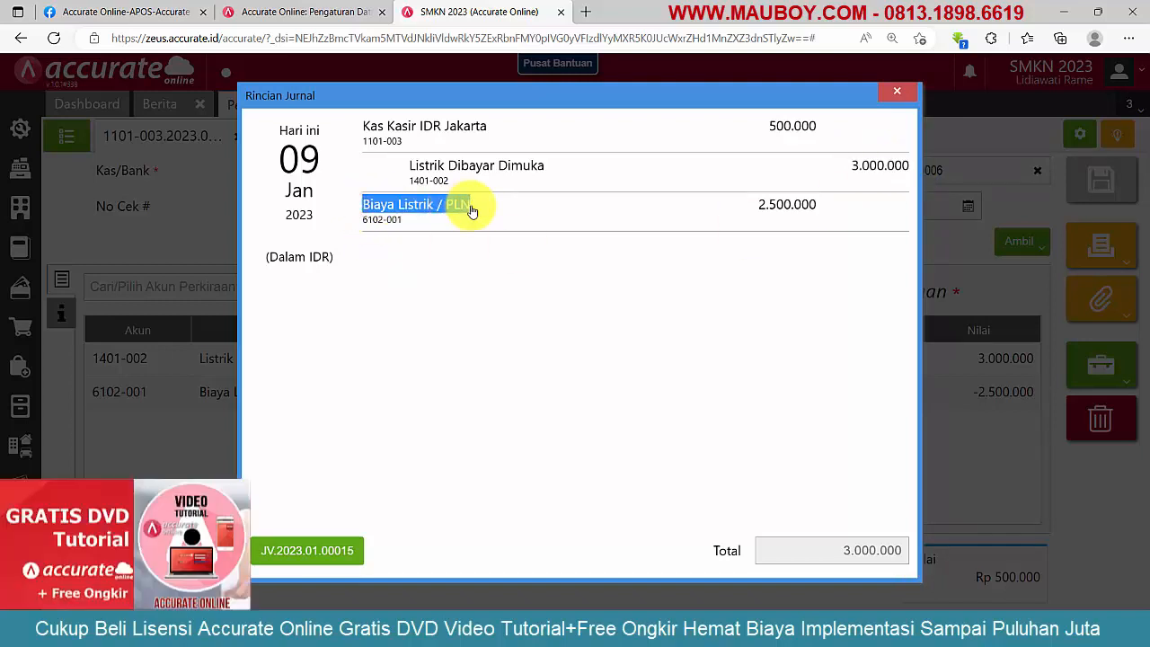
left_click(818, 203)
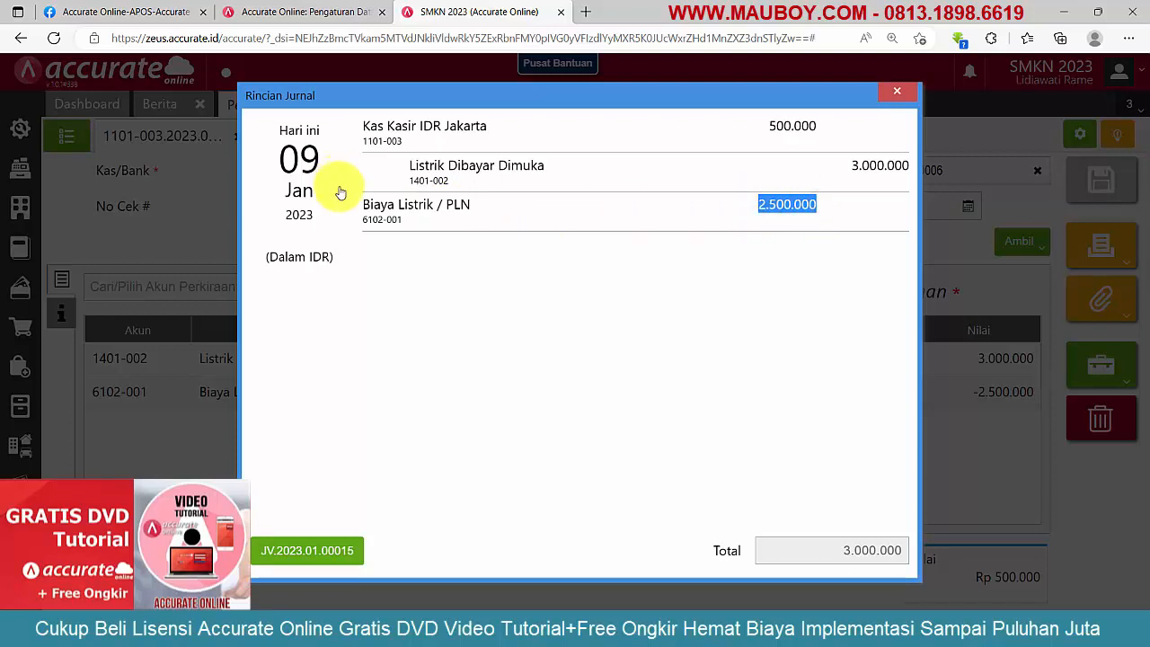
left_click_drag(410, 170, 896, 172)
left_click(374, 207)
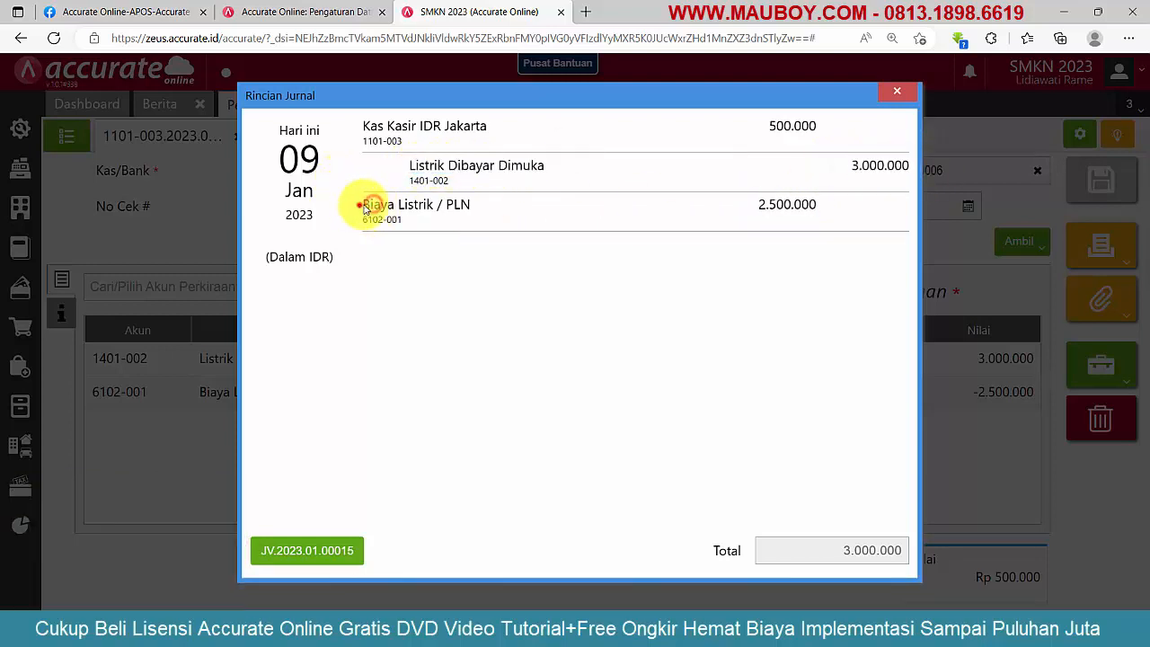
left_click_drag(365, 208, 817, 209)
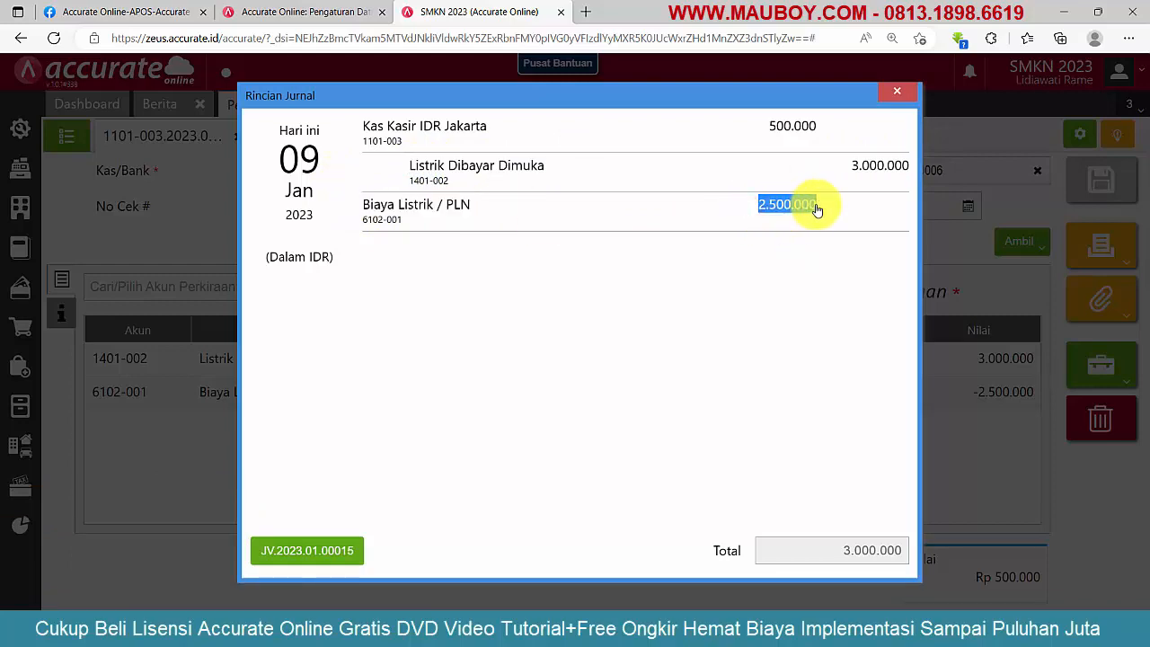
left_click(893, 92)
left_click(67, 135)
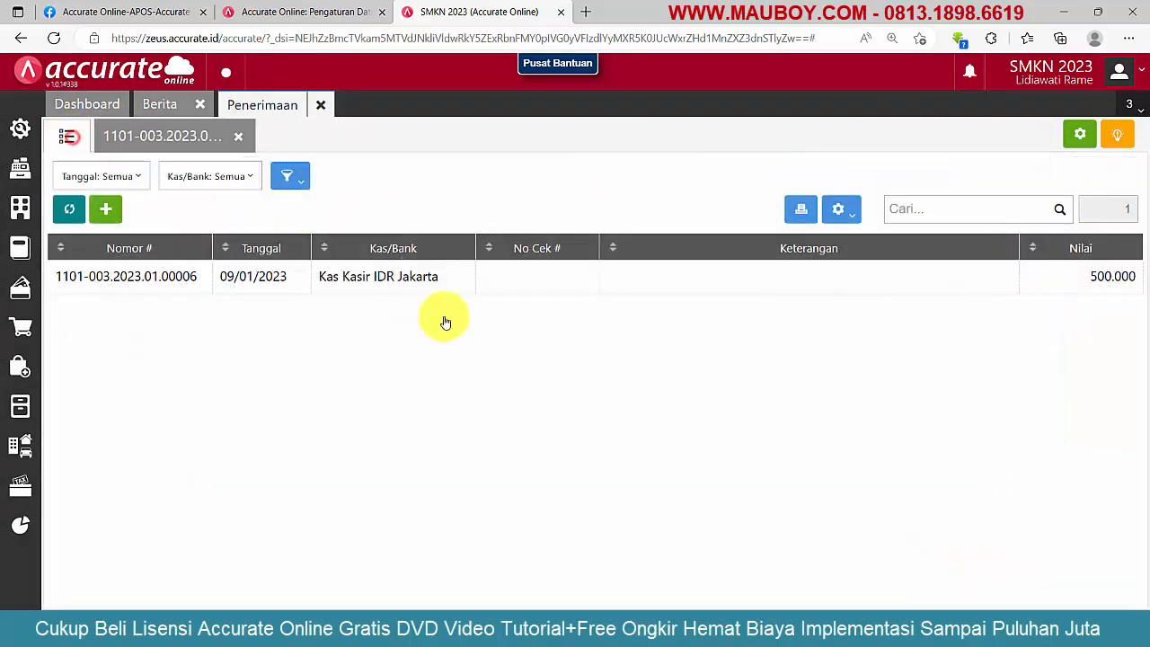
Display the Neraca (Standar) report per 09/01/2023 and examine the accounts under Aset Lancar Lainnya
left_click(22, 526)
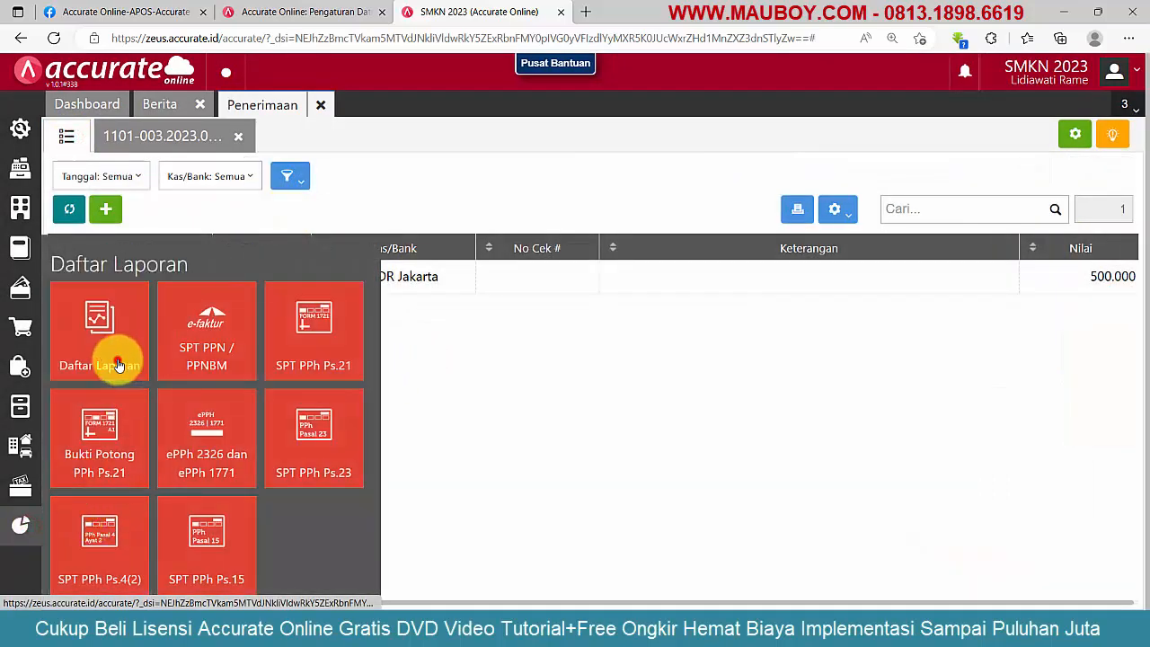
left_click(115, 355)
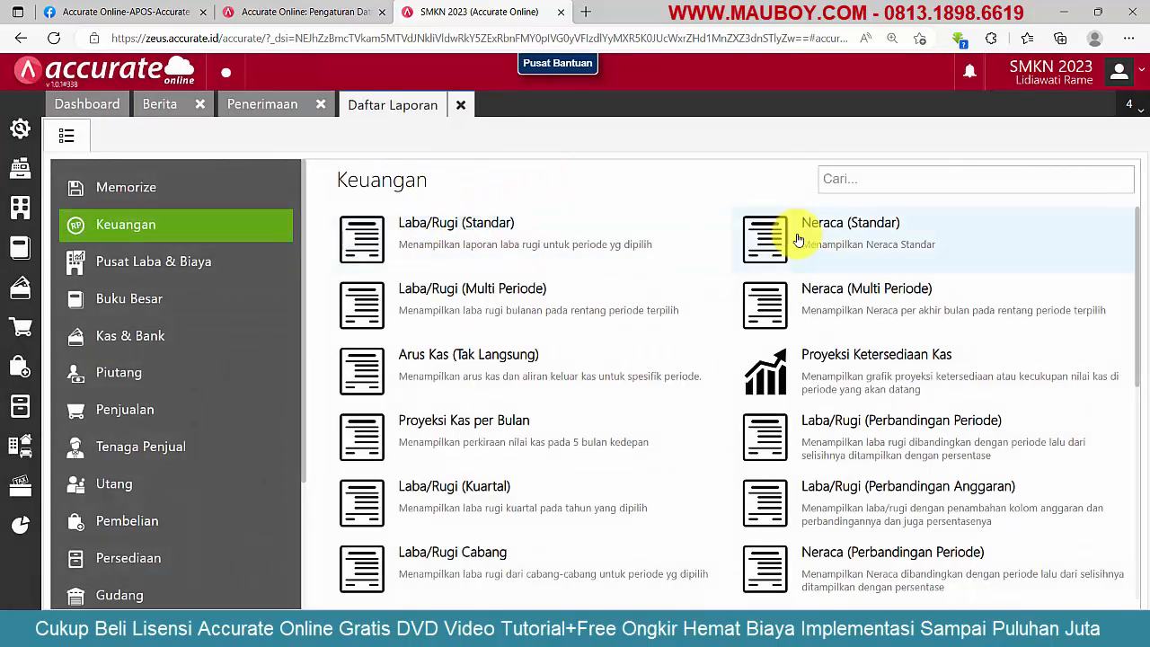
left_click(819, 231)
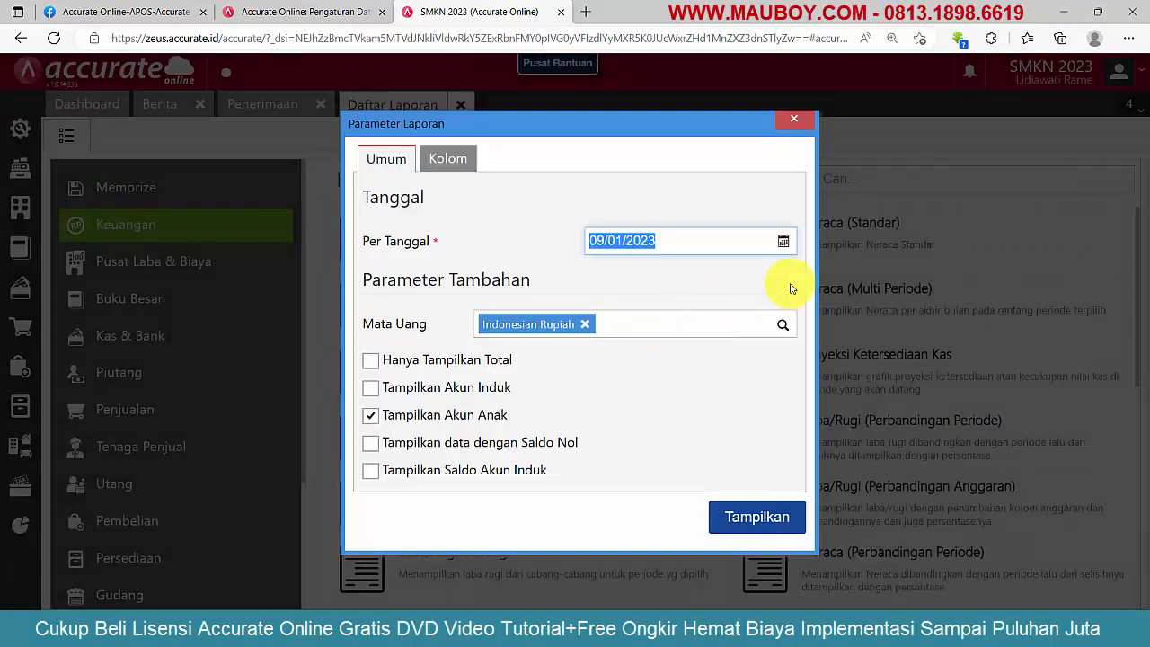
left_click(784, 249)
left_click(784, 243)
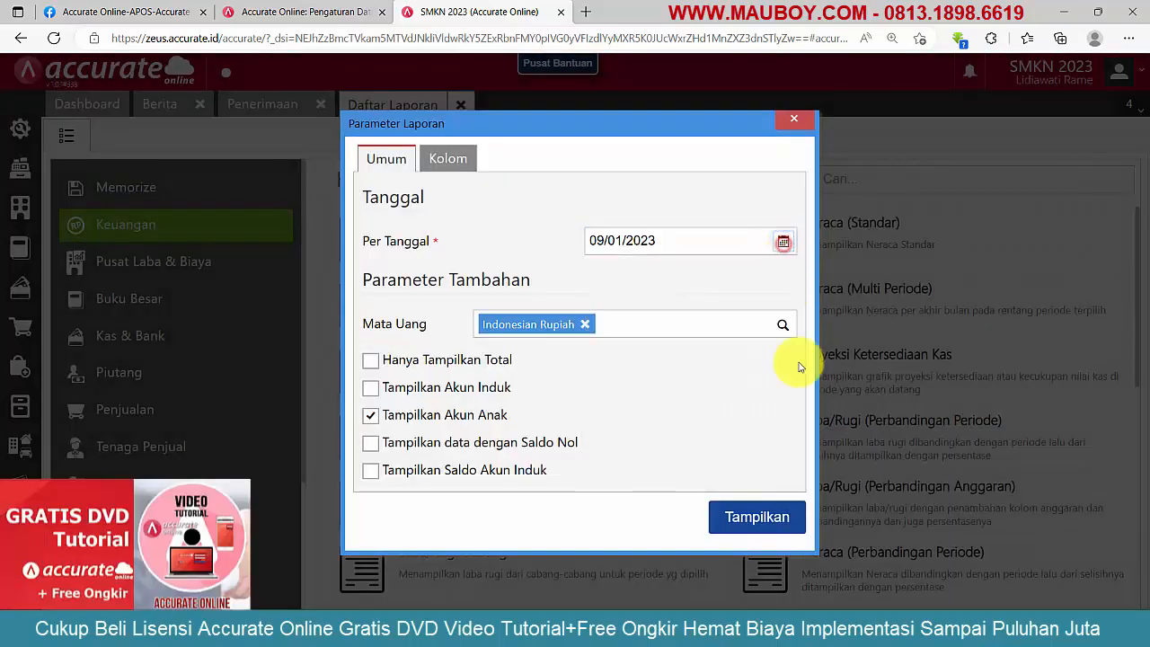
left_click(776, 521)
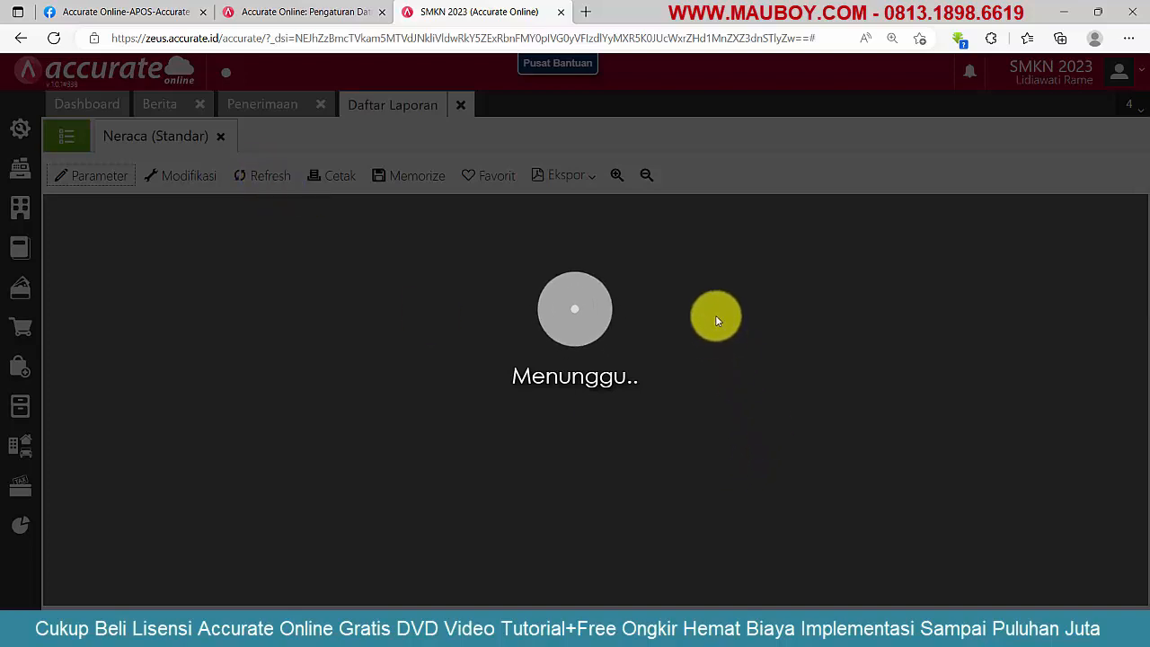
scroll(700, 288, "down", 5)
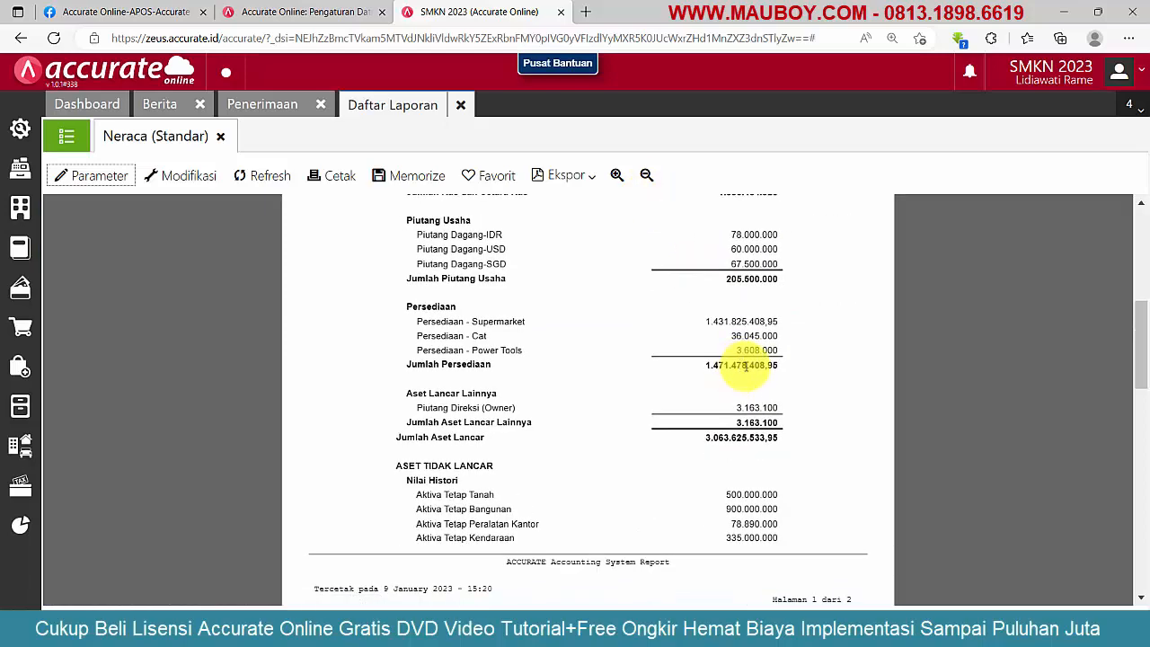
left_click_drag(457, 398, 800, 416)
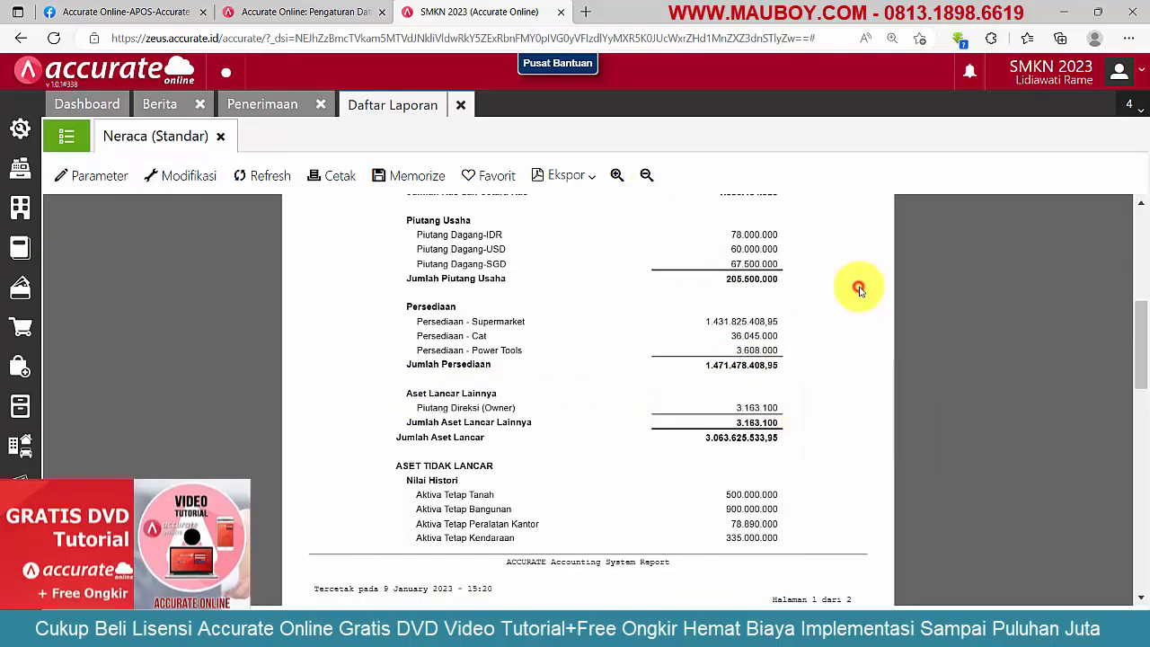
Open the Akun Perkiraan list and filter its Tipe Akun to Aset Lancar Lainnya only, excluding Beban
left_click(261, 103)
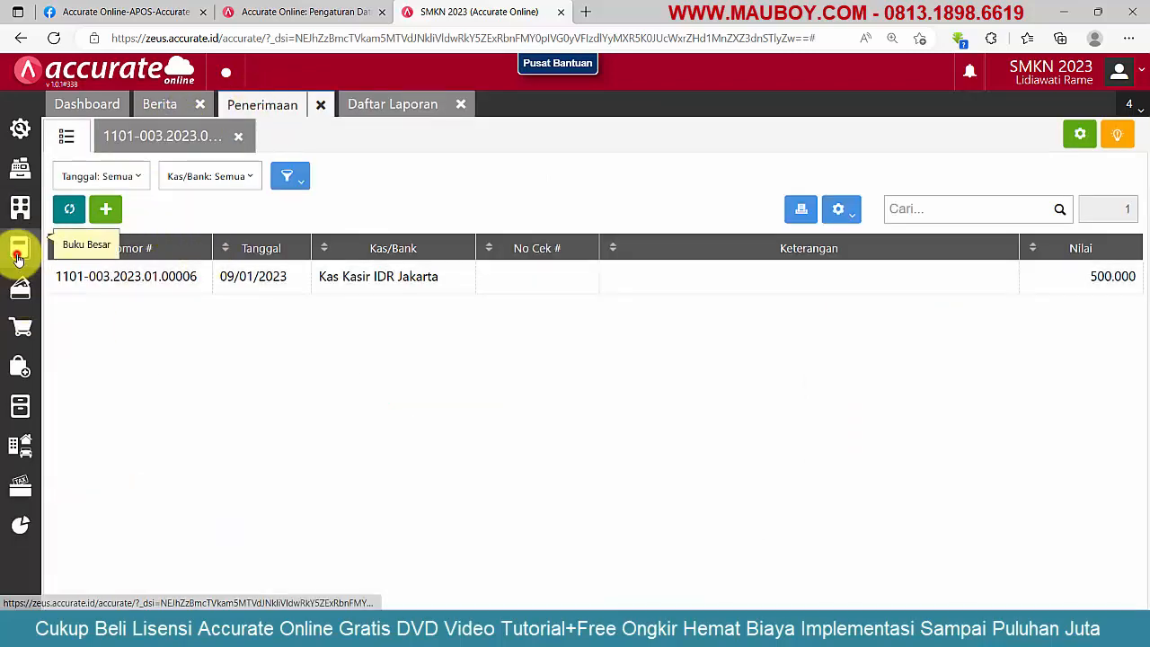
mouse_move(18, 258)
left_click(90, 341)
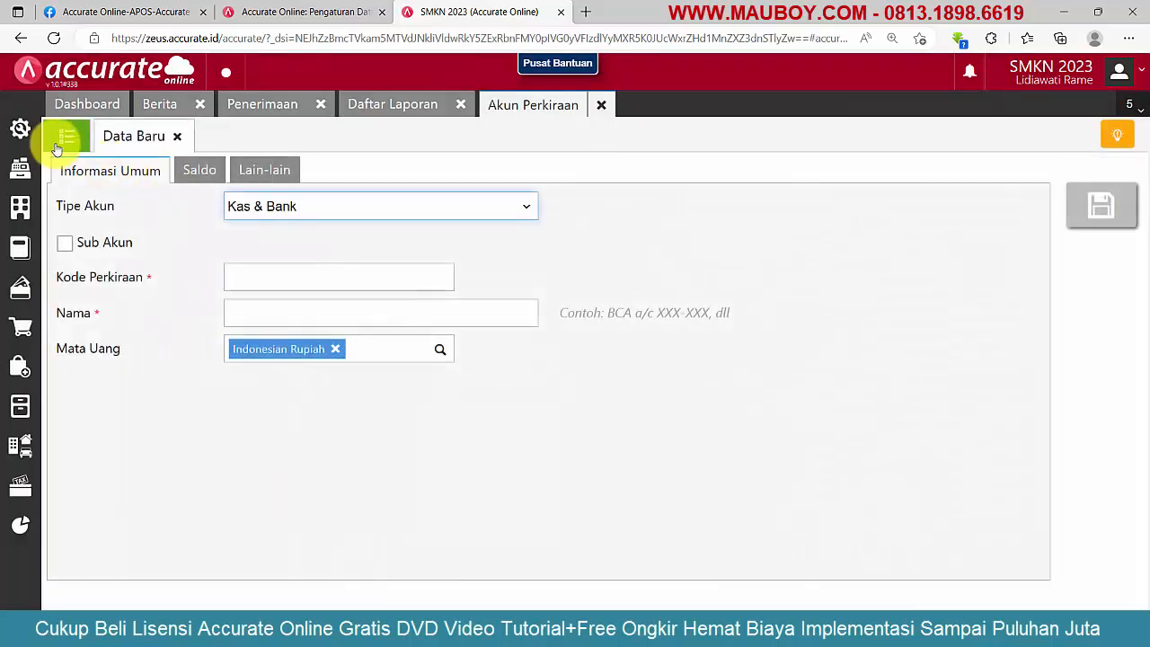
left_click(61, 137)
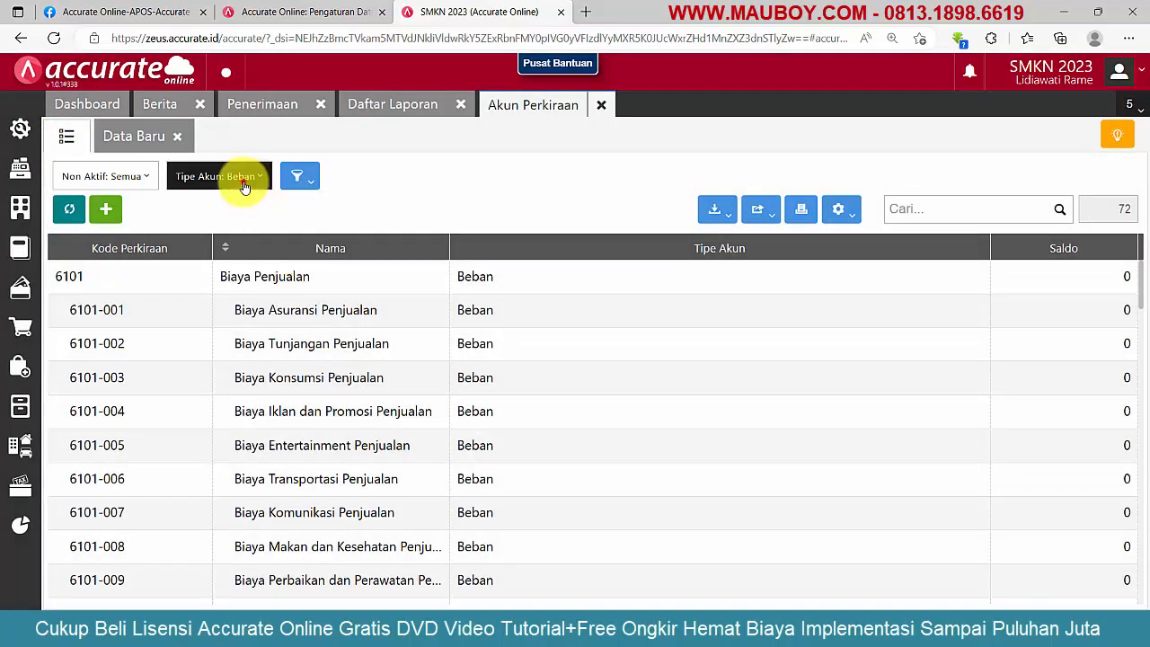
left_click(242, 179)
left_click(215, 285)
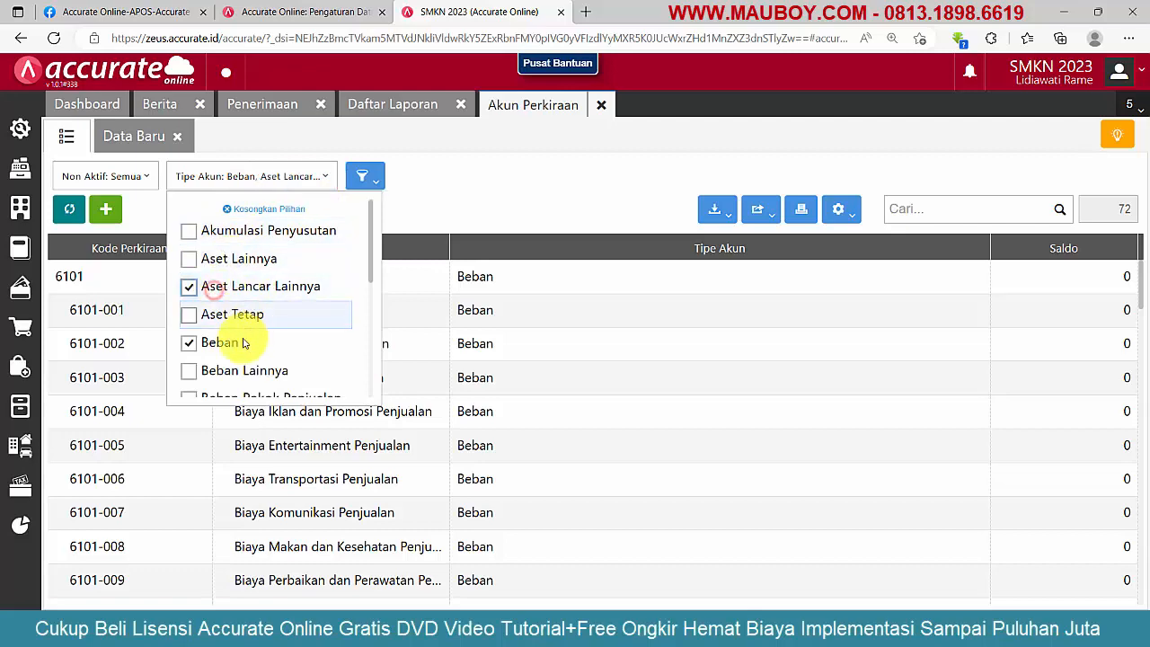
left_click(189, 342)
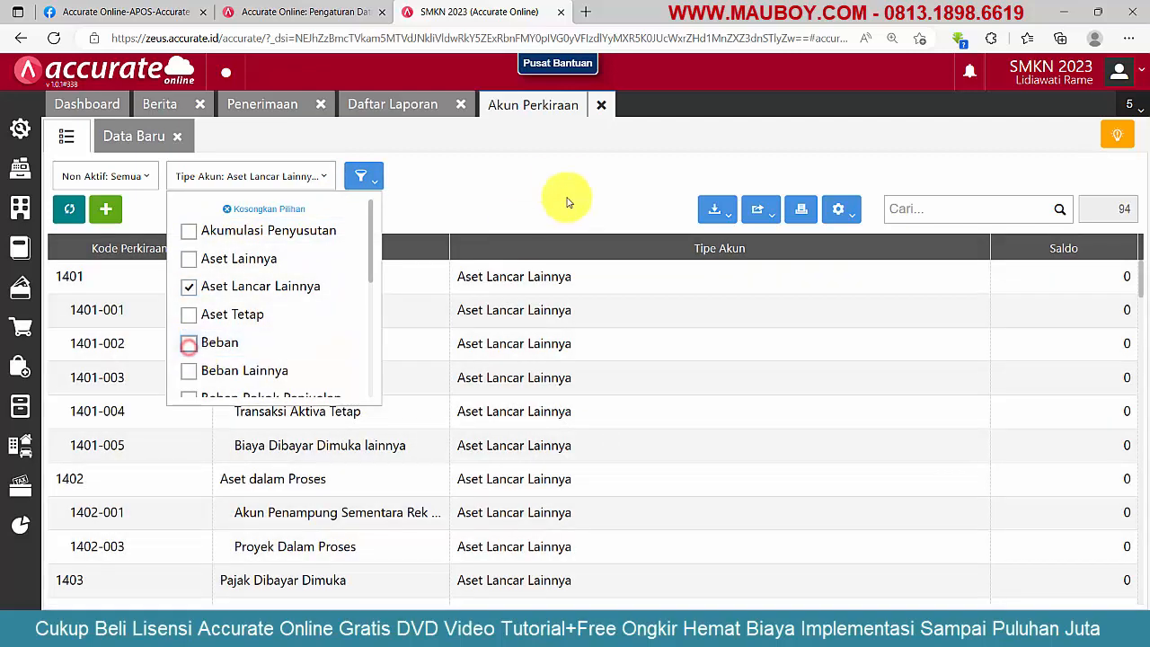
left_click(563, 194)
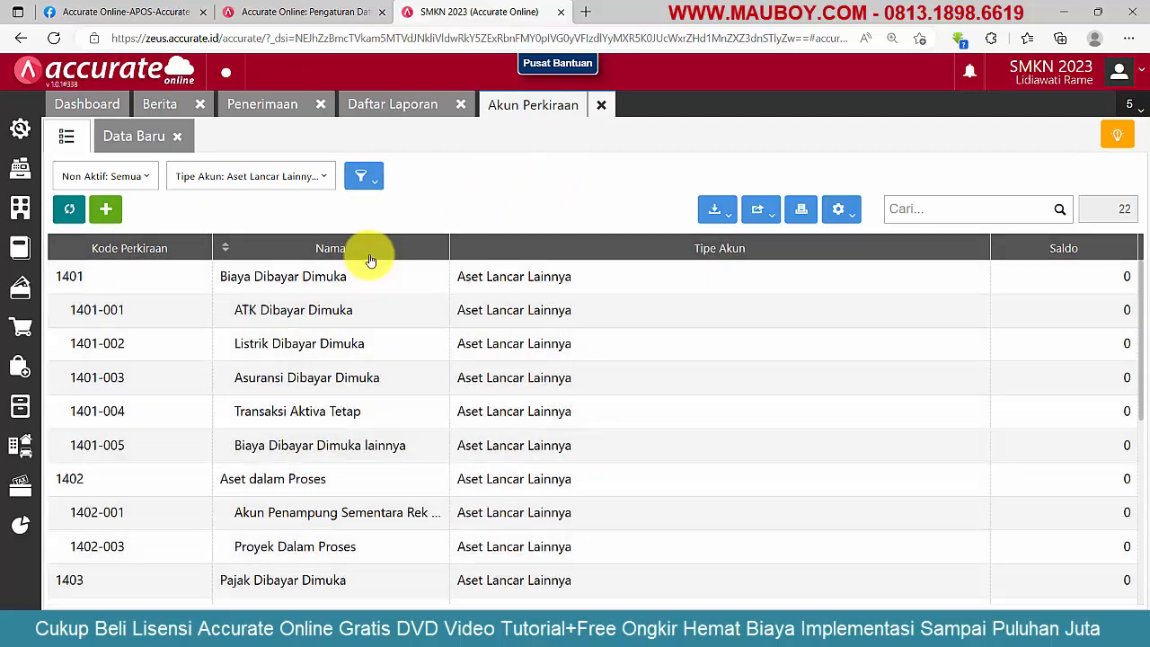
Examine the ATK Dibayar Dimuka account's Histori for 01/01/2023 to 09/01/2023 with the Keterangan column widened, then close the account
left_click(690, 315)
left_click(1017, 173)
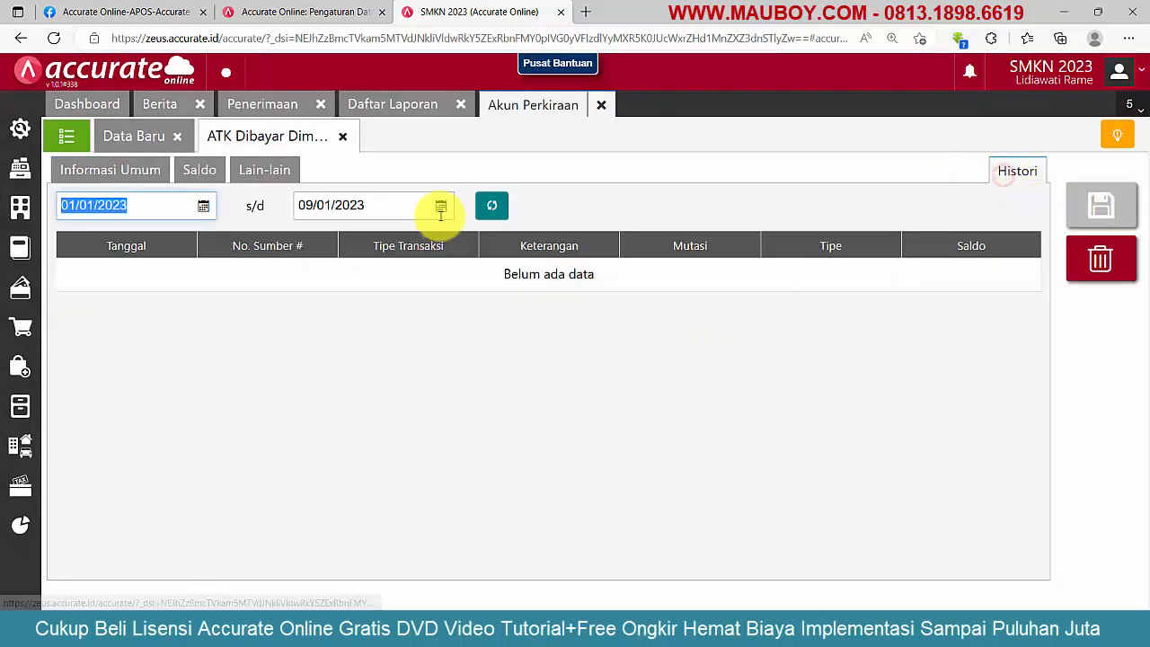
left_click(489, 205)
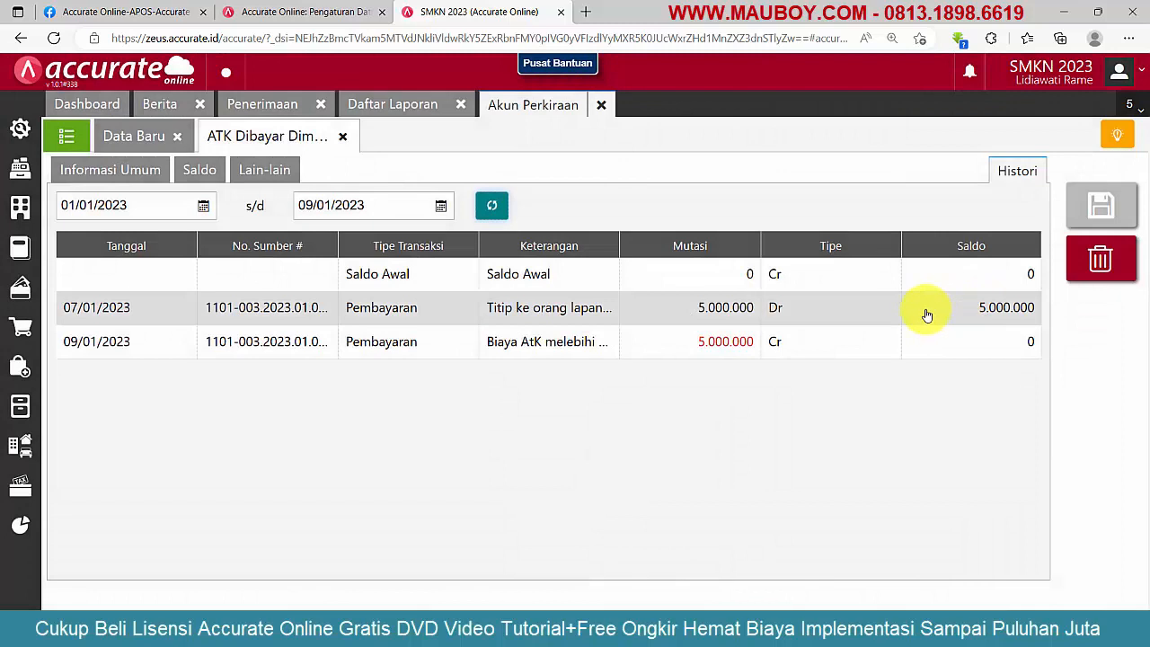
left_click_drag(618, 245, 712, 248)
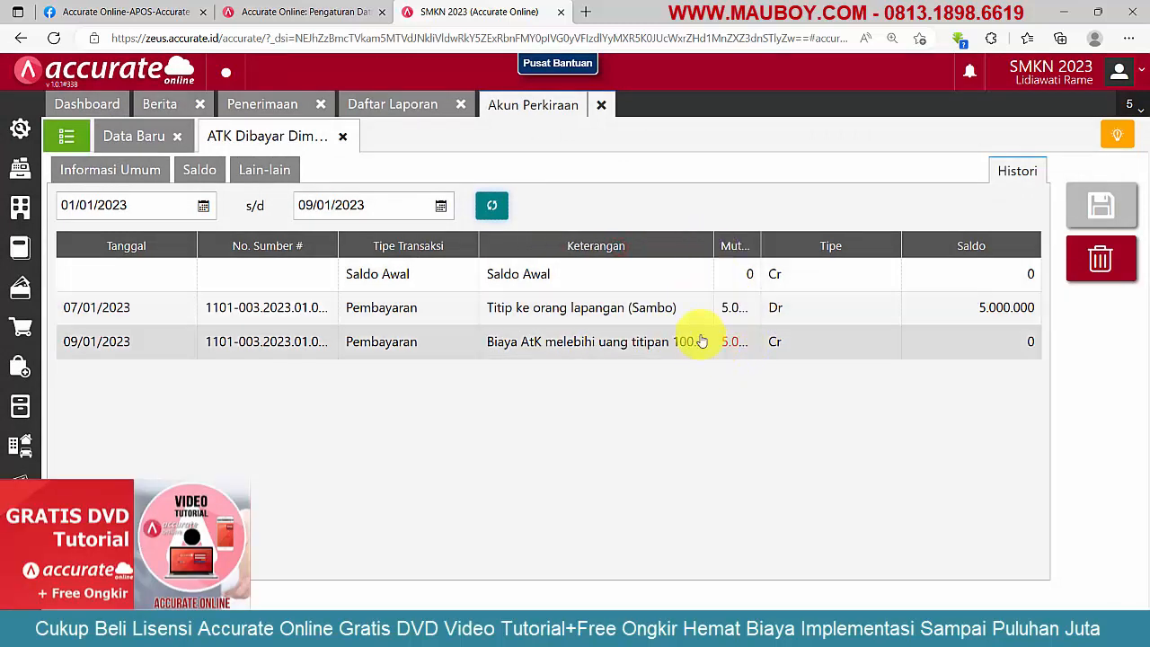
left_click(342, 135)
Examine the Listrik Dibayar Dimuka account's Histori for 01/01/2023 to 09/01/2023, then close the account
left_click(69, 137)
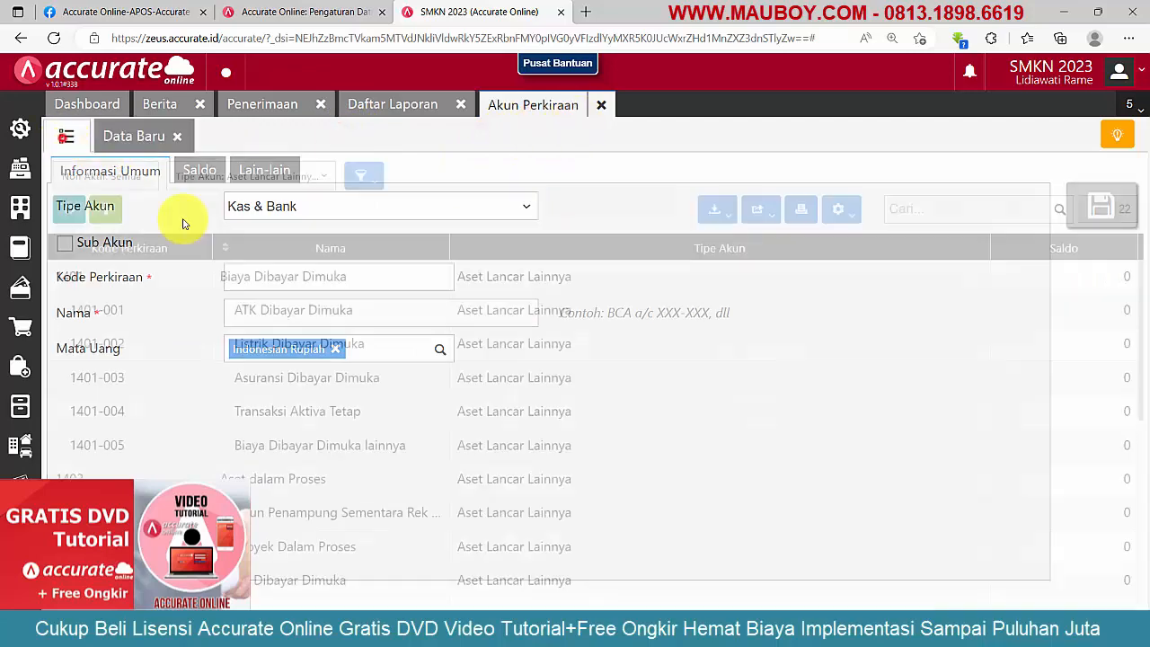
left_click(286, 347)
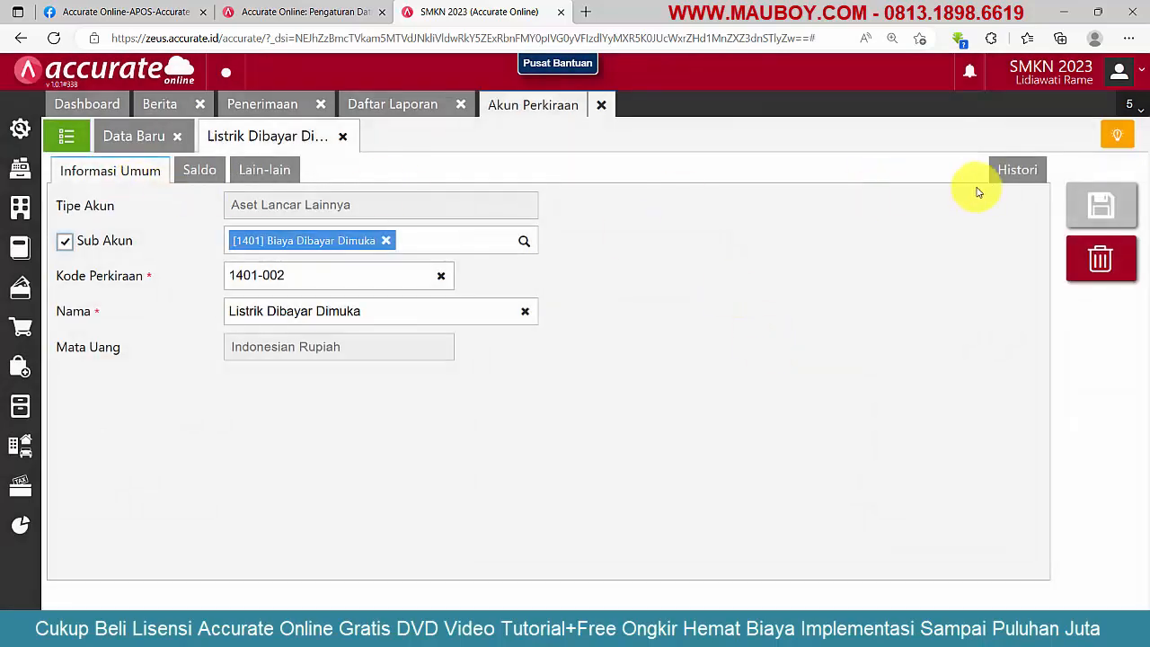
left_click(994, 174)
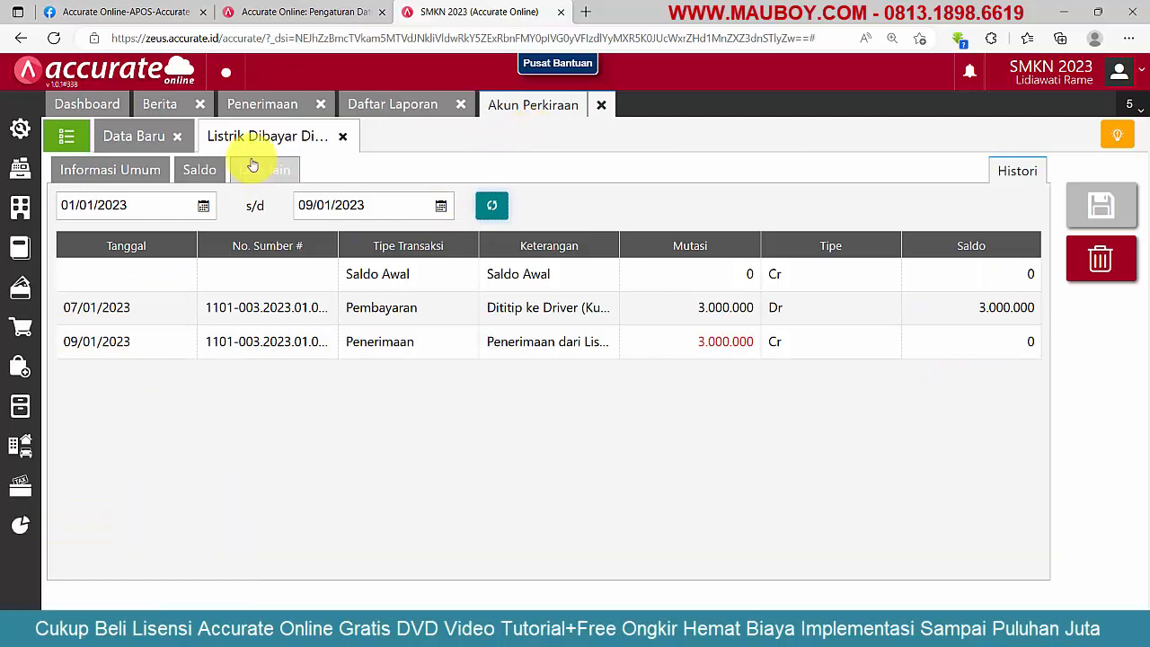
left_click(342, 137)
Switch to the Facebook group post and reread the member's question about the stationery and electricity cash advances
left_click(149, 15)
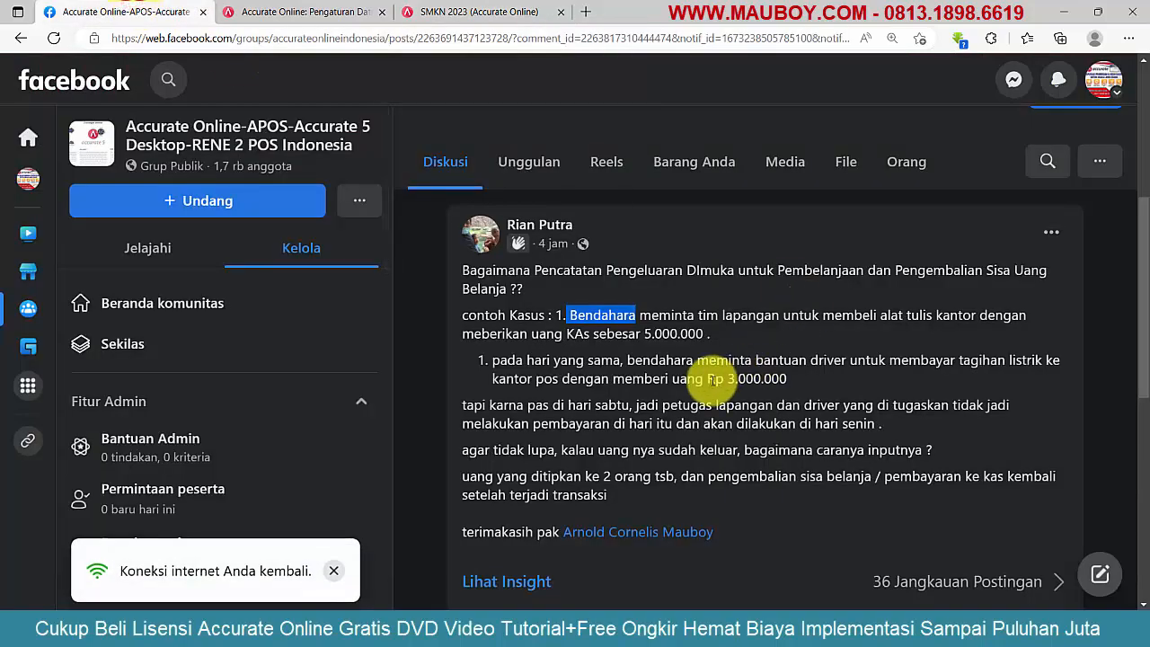
scroll(535, 381, "down", 1)
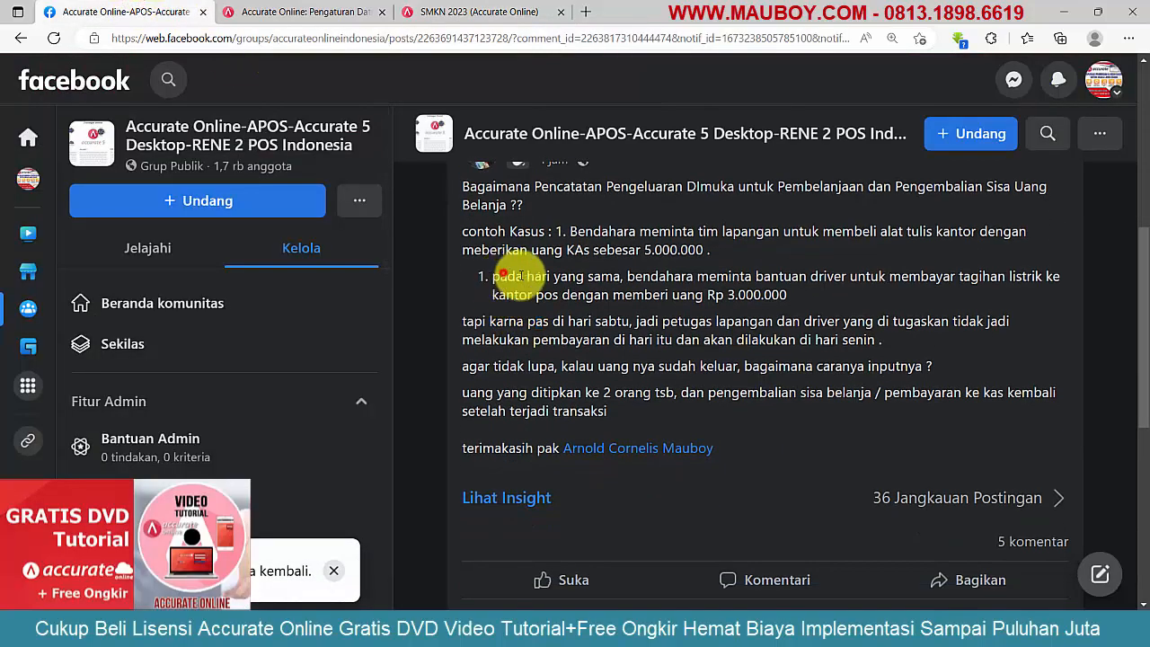
left_click_drag(493, 276, 823, 407)
left_click(605, 295)
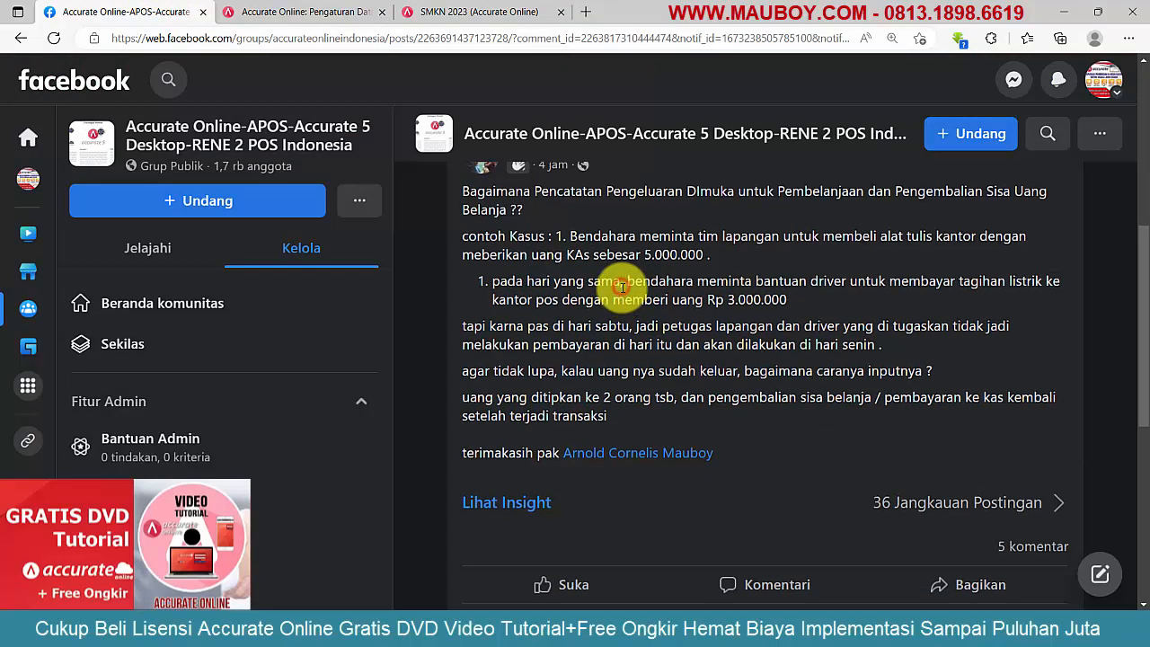
scroll(593, 306, "up", 1)
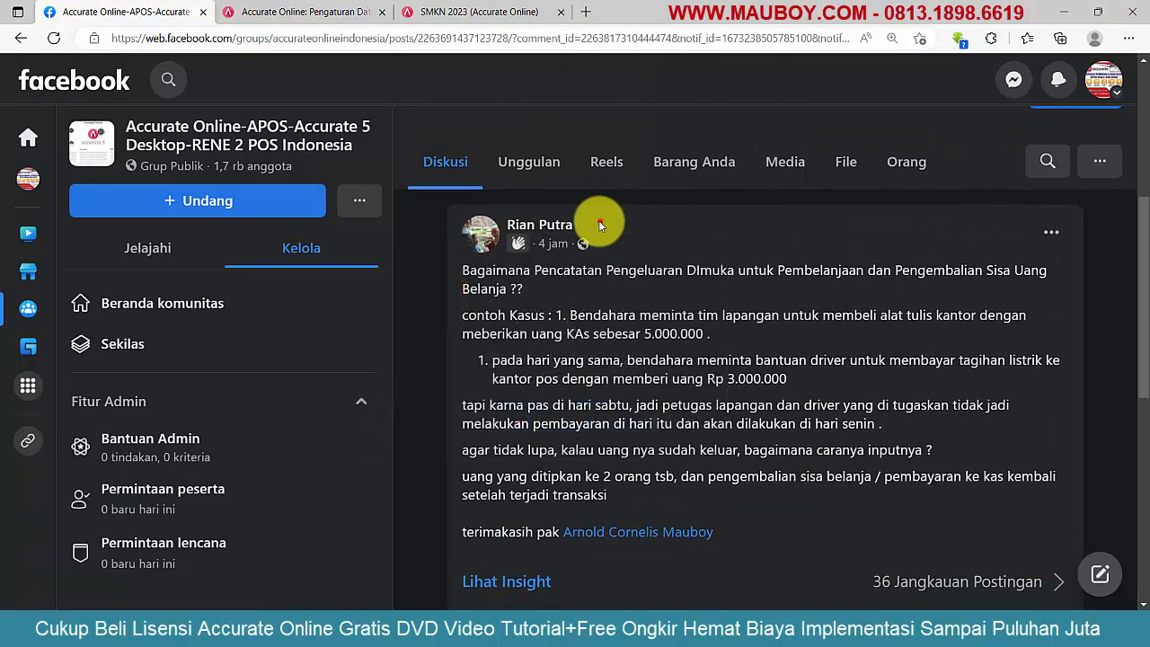
left_click_drag(598, 220, 514, 224)
left_click(688, 333)
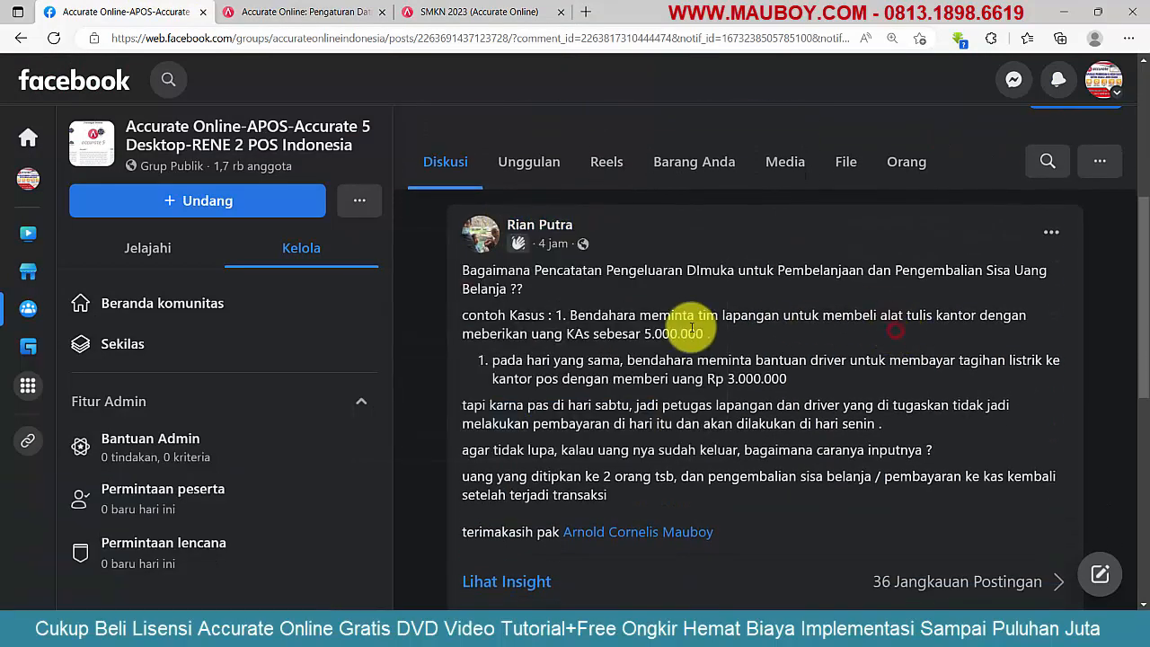
scroll(692, 385, "down", 1)
scroll(706, 390, "up", 1)
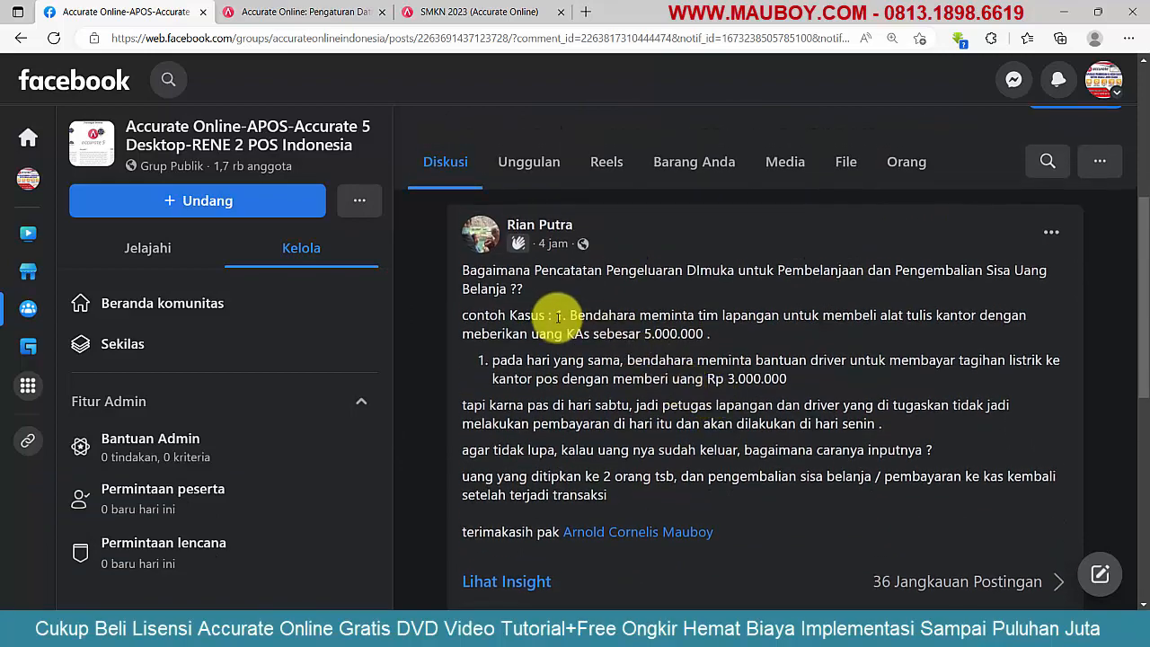